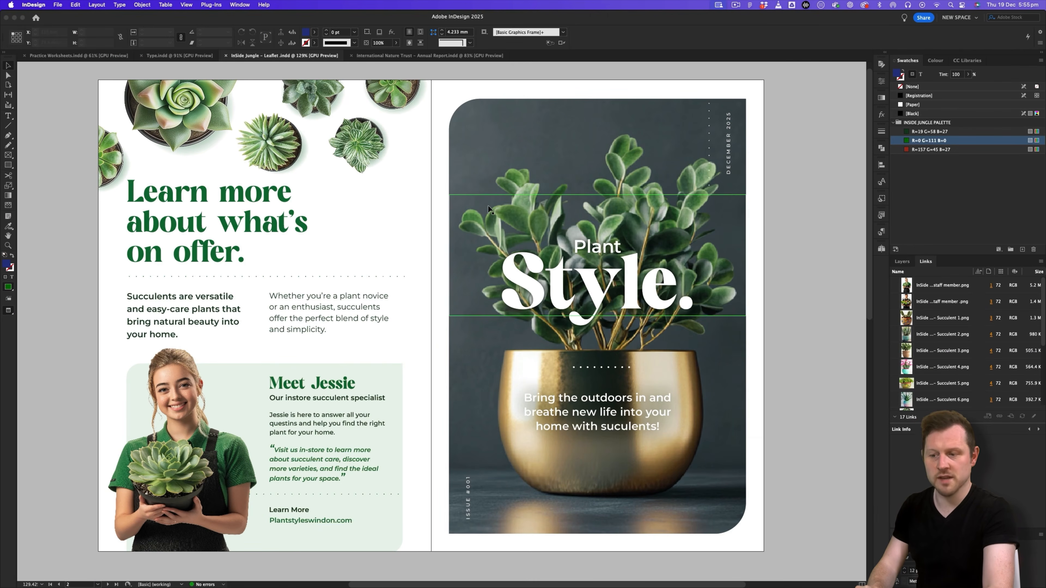
Step: Look through the cover and inside spread of the InSide Jungle leaflet document, glancing at the annual report
{"action": "left_click", "coordinate": [380, 55]}
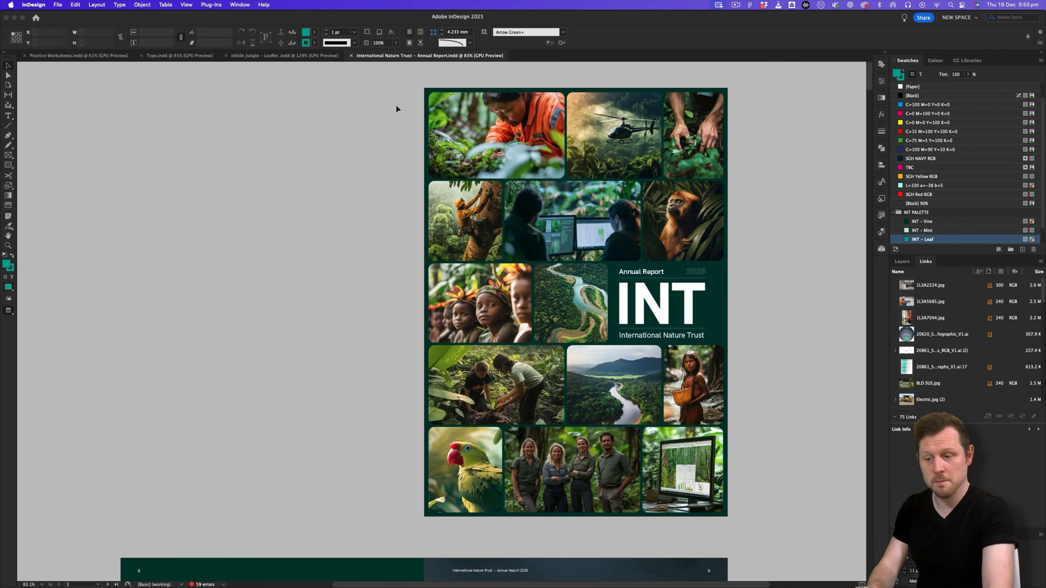
{"action": "left_click", "coordinate": [296, 56]}
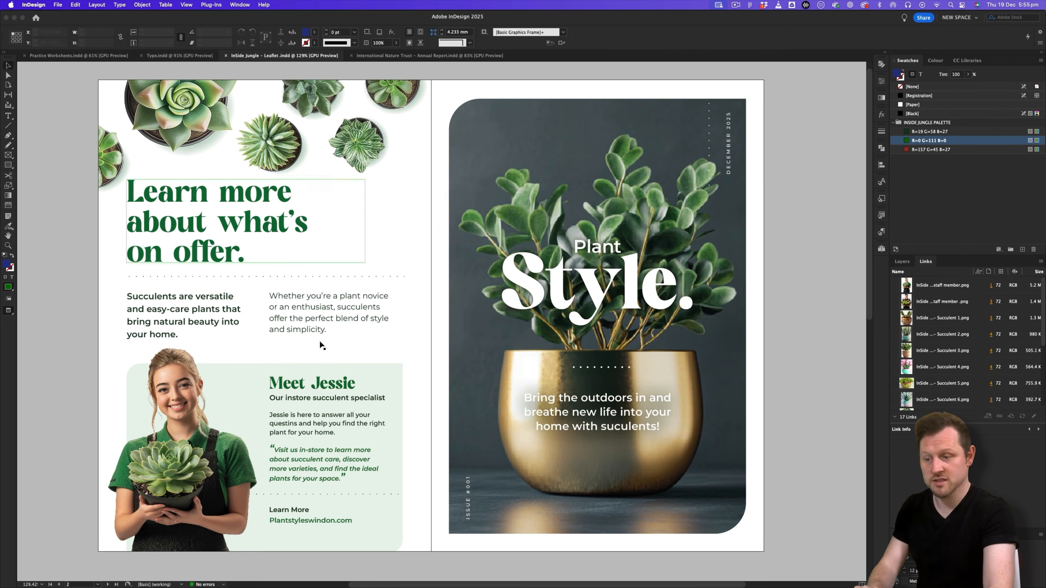
{"action": "scroll", "coordinate": [460, 285], "scroll_direction": "down", "scroll_amount": 15}
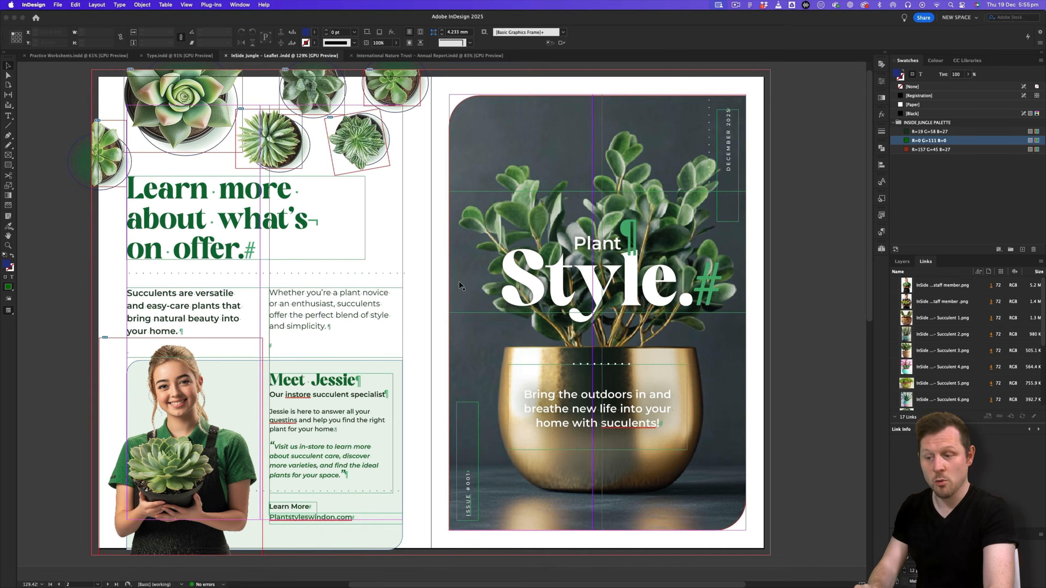
{"action": "scroll", "coordinate": [458, 282], "scroll_direction": "down", "scroll_amount": 2}
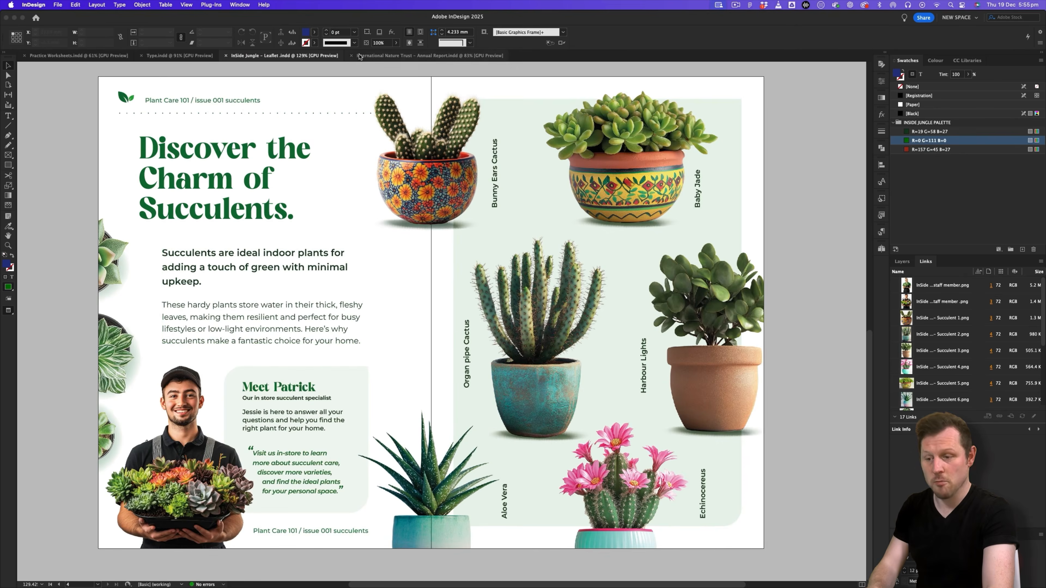
Step: Review the International Nature Trust annual report from its cover through the Chairladies Letter to the Performance highlights spread
{"action": "left_click", "coordinate": [389, 56]}
{"action": "scroll", "coordinate": [453, 220], "scroll_direction": "down", "scroll_amount": 12}
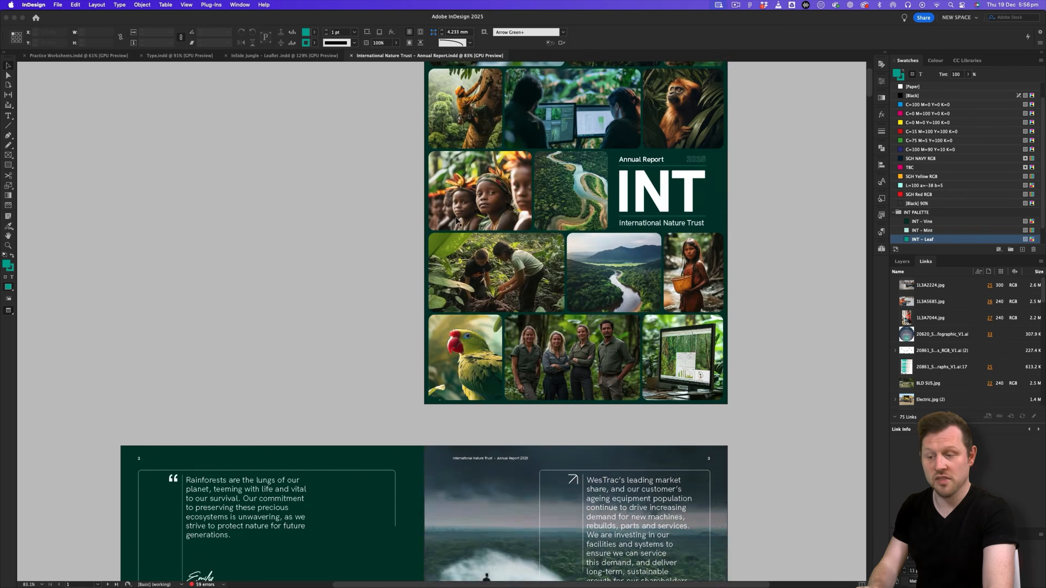
{"action": "scroll", "coordinate": [458, 221], "scroll_direction": "down", "scroll_amount": 20}
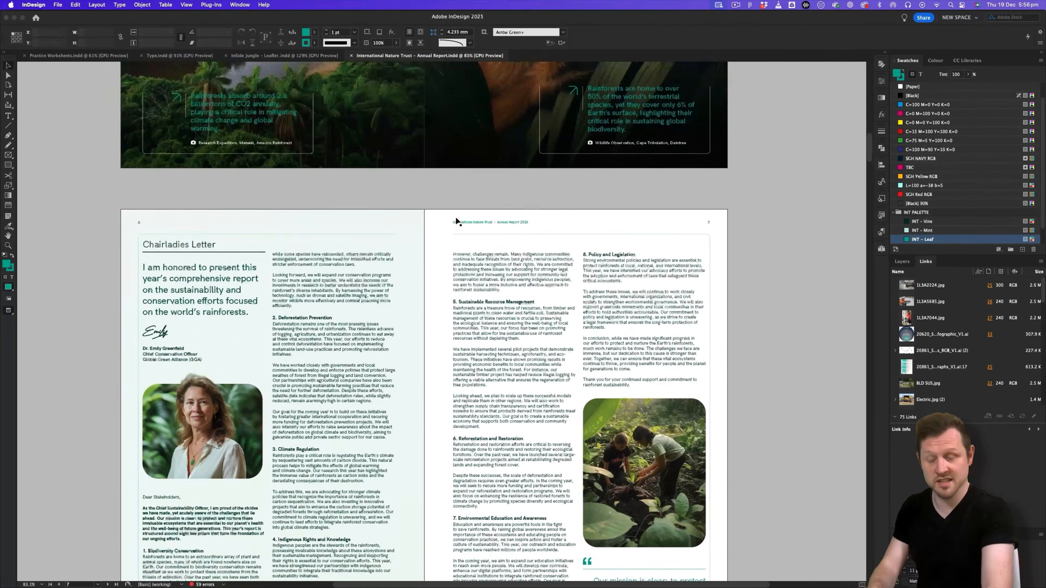
{"action": "scroll", "coordinate": [492, 272], "scroll_direction": "down", "scroll_amount": 10}
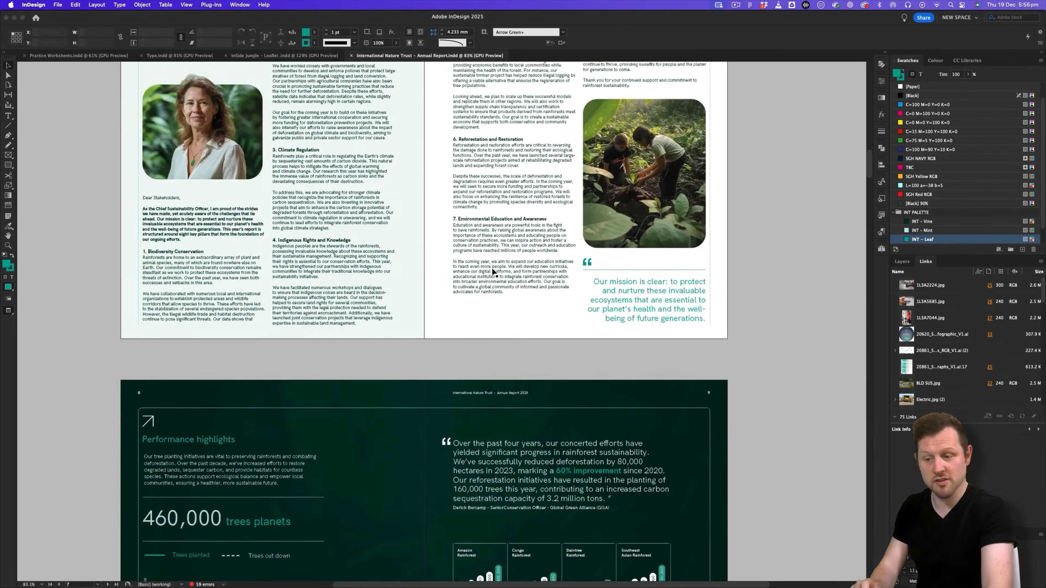
{"action": "scroll", "coordinate": [492, 273], "scroll_direction": "down", "scroll_amount": 3}
{"action": "scroll", "coordinate": [493, 273], "scroll_direction": "up", "scroll_amount": 13}
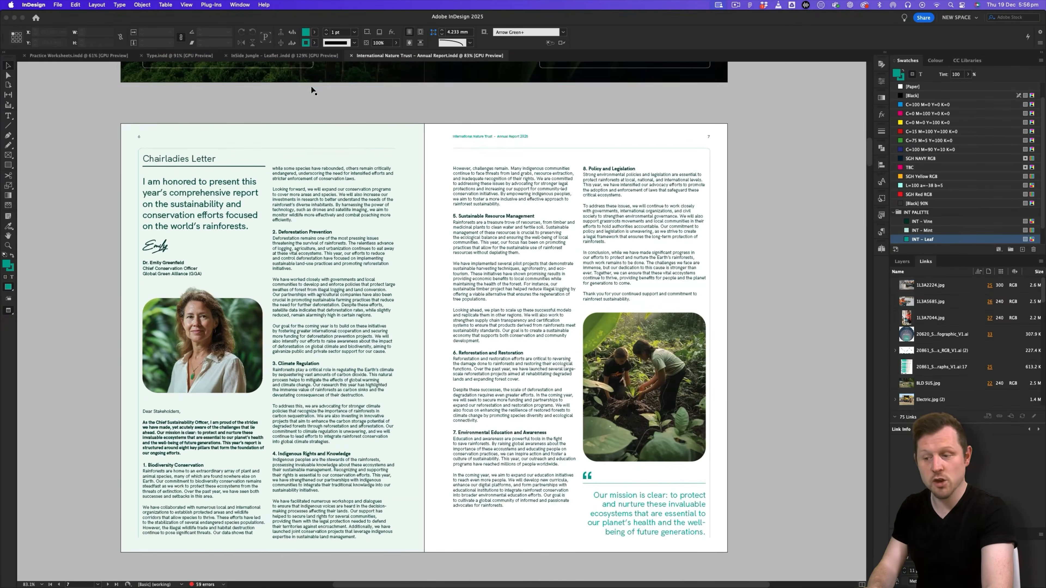
{"action": "scroll", "coordinate": [474, 303], "scroll_direction": "up", "scroll_amount": 8}
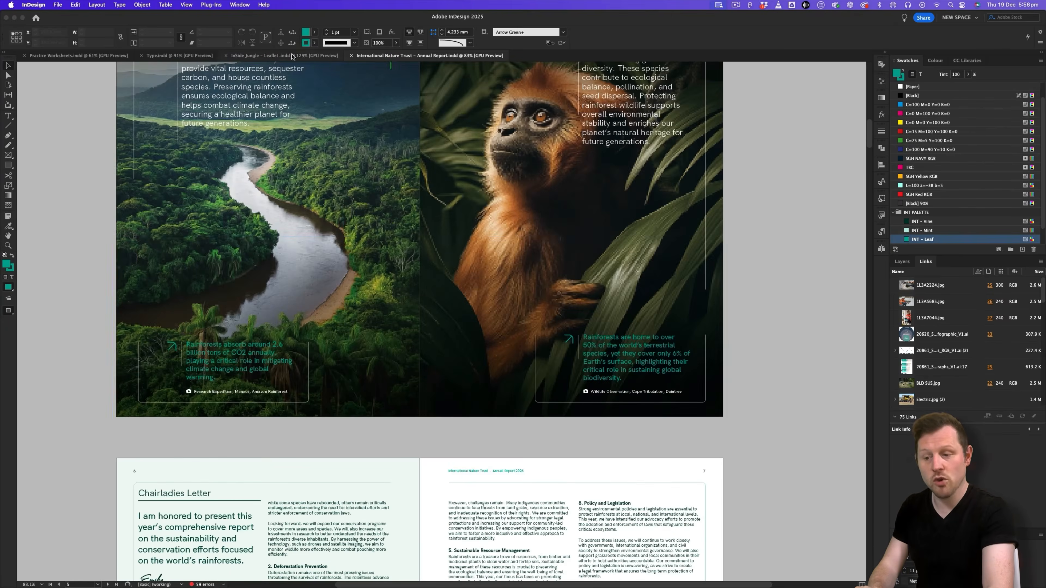
Step: Compare the leaflet's cover with the annual report's later spreads, from Performance highlights through Our Strategy to the Amazon Rainforest pages
{"action": "left_click", "coordinate": [291, 57]}
{"action": "scroll", "coordinate": [400, 265], "scroll_direction": "up", "scroll_amount": 8}
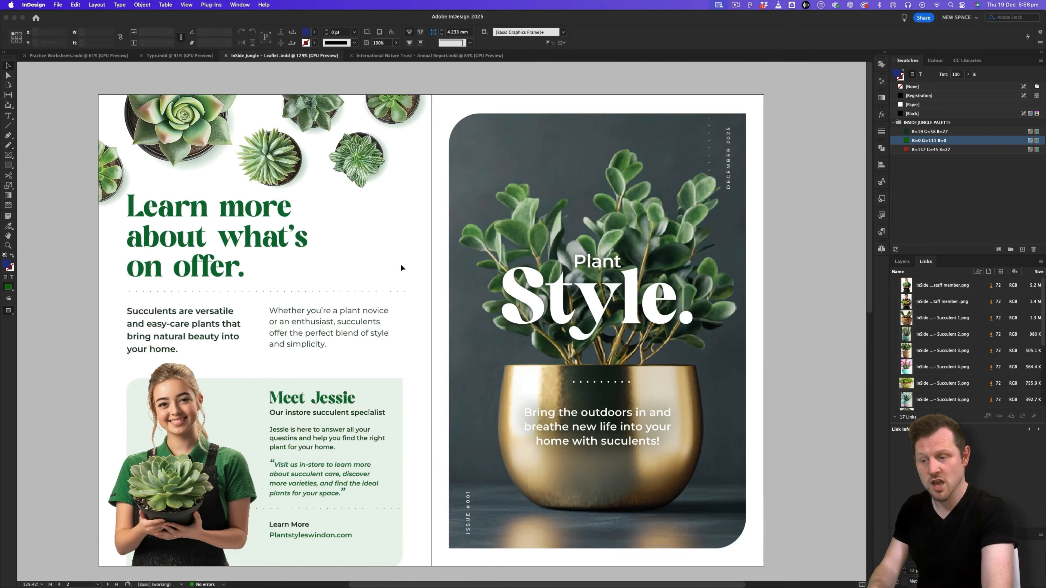
{"action": "left_click", "coordinate": [416, 56]}
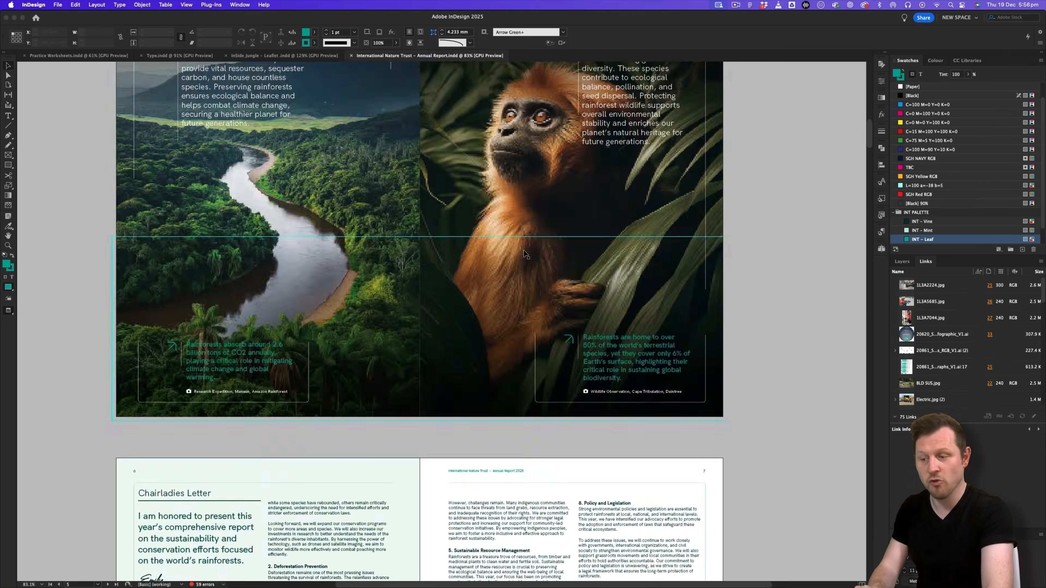
{"action": "scroll", "coordinate": [424, 202], "scroll_direction": "down", "scroll_amount": 8}
{"action": "scroll", "coordinate": [478, 277], "scroll_direction": "down", "scroll_amount": 8}
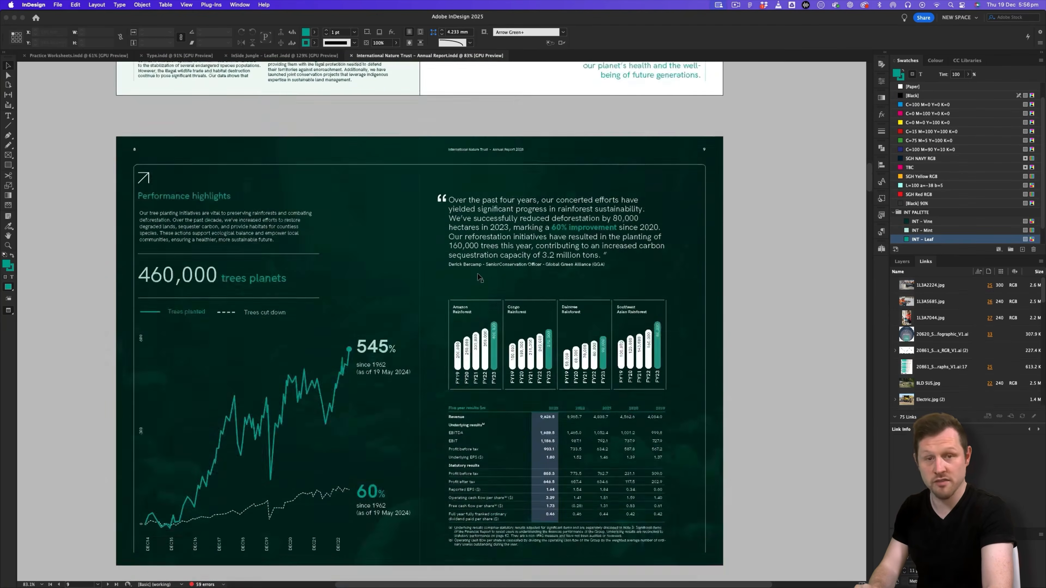
{"action": "scroll", "coordinate": [431, 252], "scroll_direction": "down", "scroll_amount": 10}
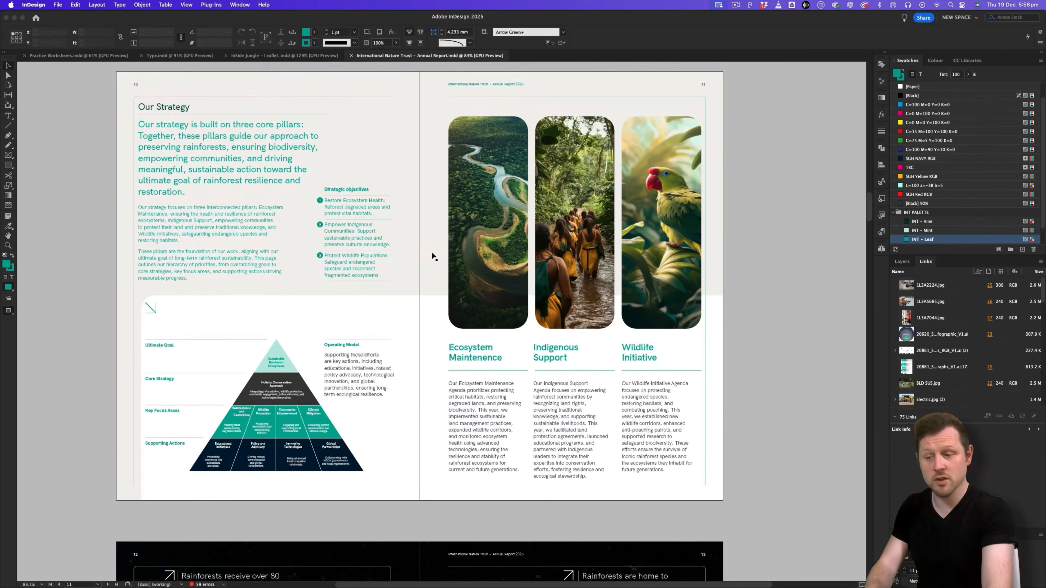
{"action": "scroll", "coordinate": [384, 303], "scroll_direction": "down", "scroll_amount": 10}
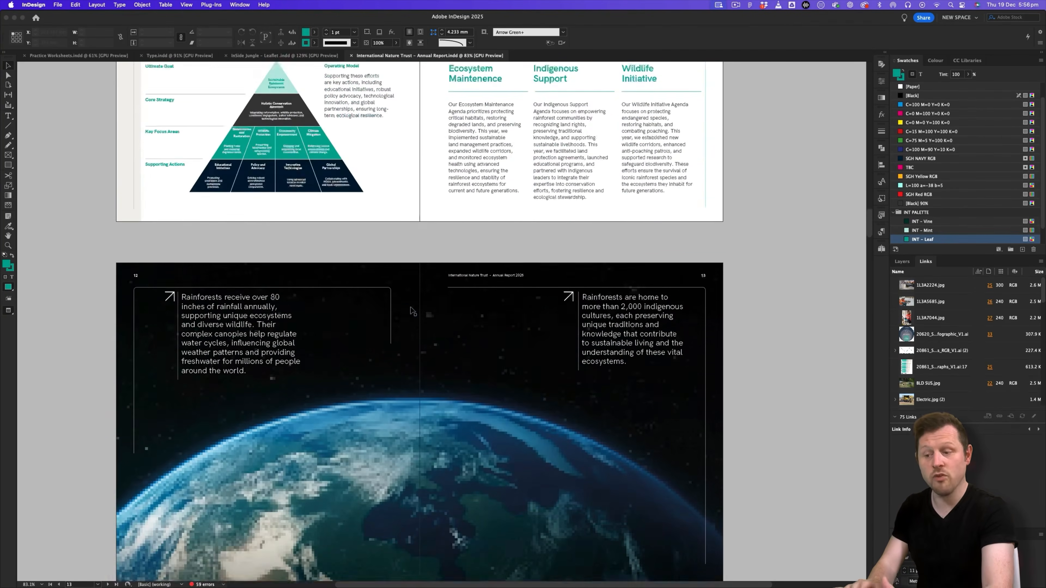
{"action": "scroll", "coordinate": [500, 395], "scroll_direction": "down", "scroll_amount": 10}
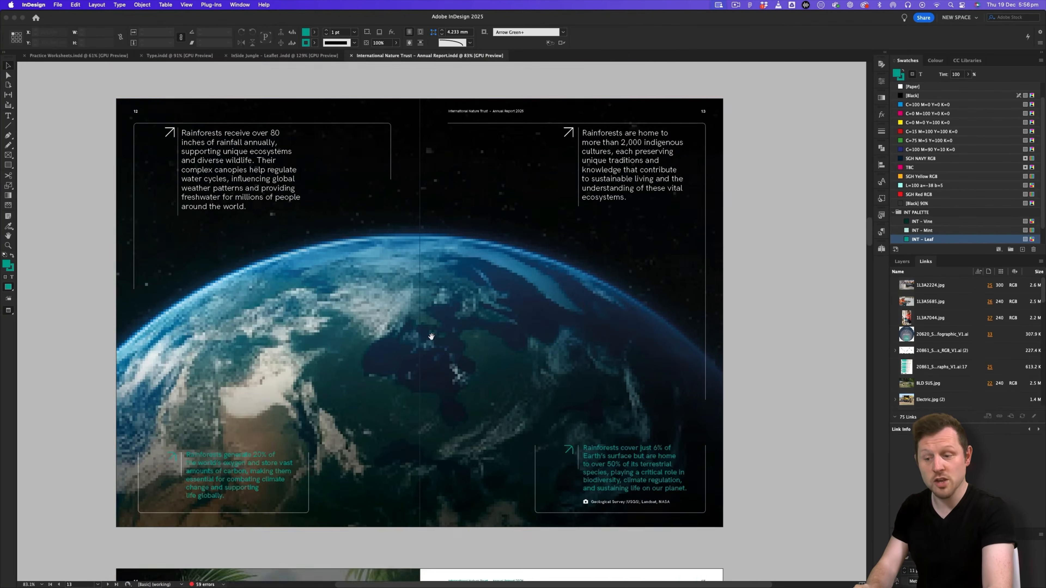
{"action": "scroll", "coordinate": [431, 337], "scroll_direction": "down", "scroll_amount": 1}
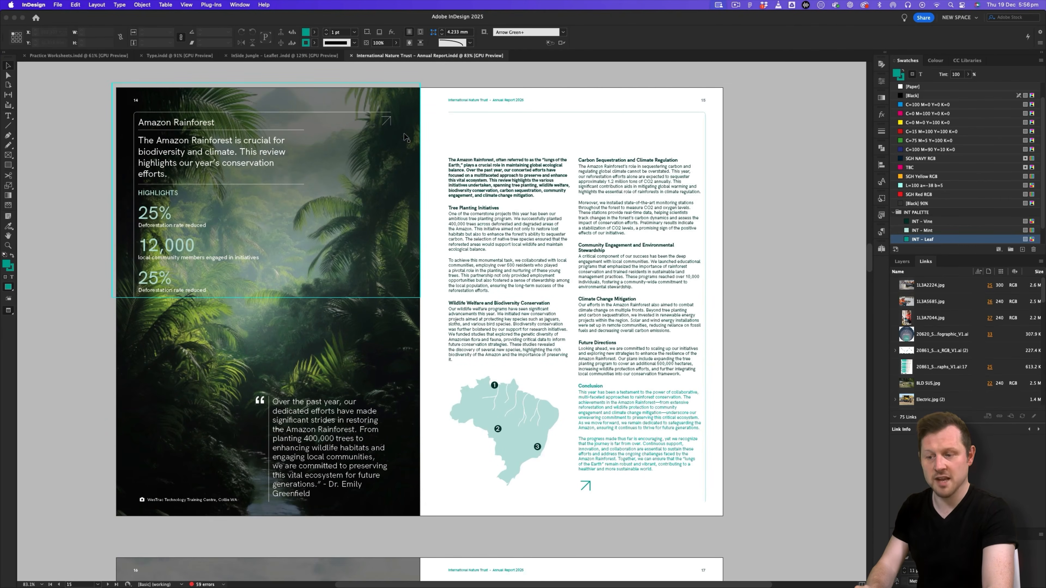
Step: Bring up the Type document and examine its Working With Type cover and list of practice topics
{"action": "left_click", "coordinate": [165, 56]}
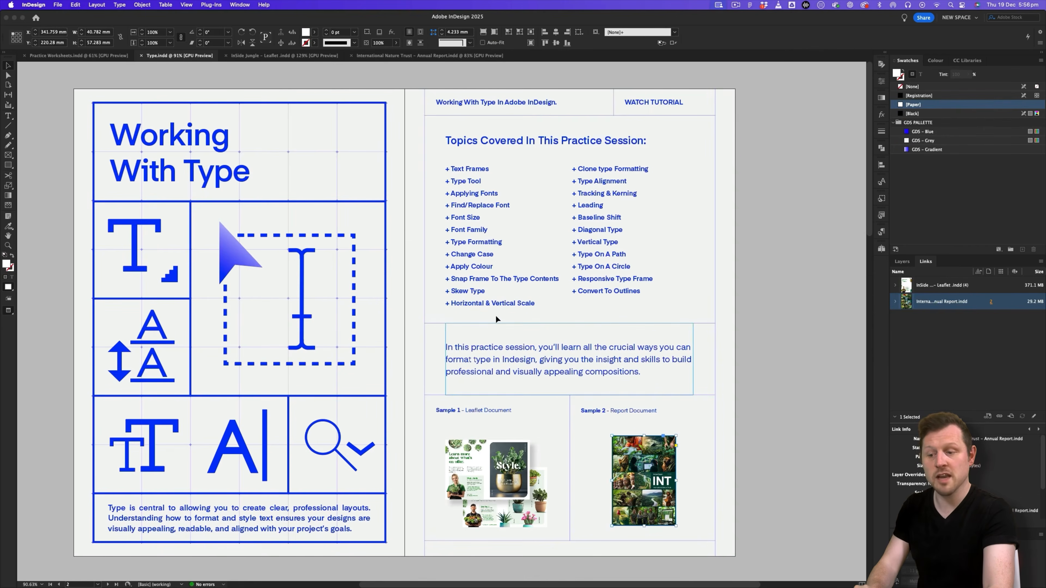
{"action": "scroll", "coordinate": [468, 289], "scroll_direction": "left", "scroll_amount": 2}
{"action": "key", "text": "z"}
{"action": "left_click_drag", "start_coordinate": [430, 296], "coordinate": [437, 293]}
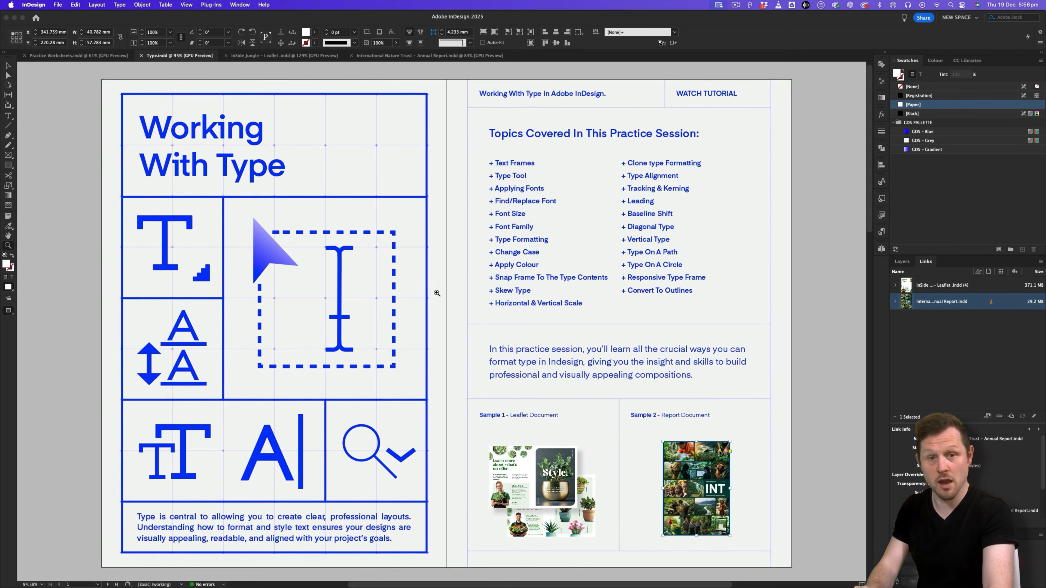
{"action": "scroll", "coordinate": [447, 281], "scroll_direction": "down", "scroll_amount": 1}
{"action": "scroll", "coordinate": [447, 280], "scroll_direction": "right", "scroll_amount": 1}
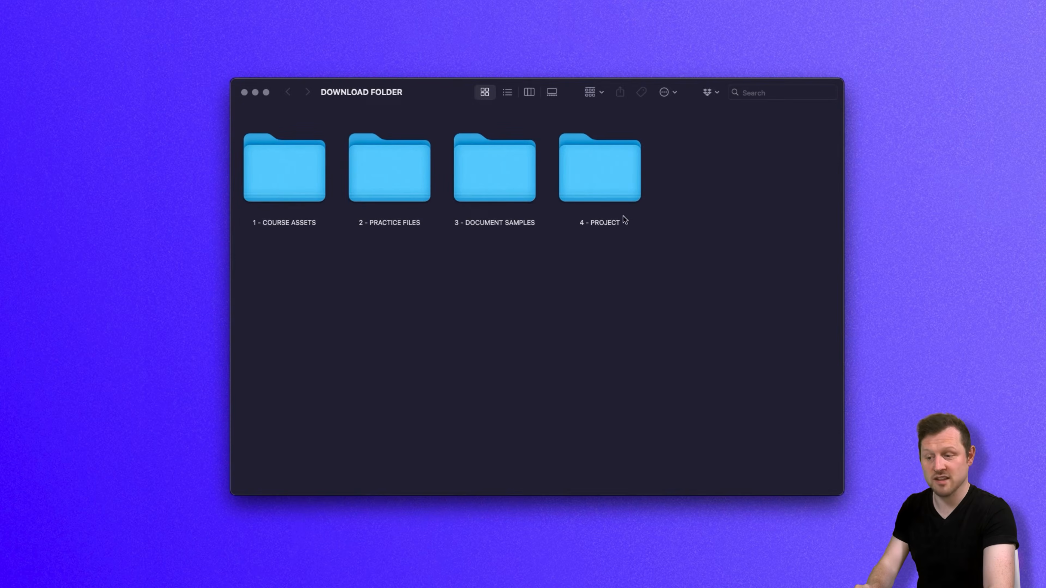
Step: Open the 2 - PRACTICE FILES folder in the download folder and bring up the Practice Worksheets document
{"action": "left_click", "coordinate": [381, 186]}
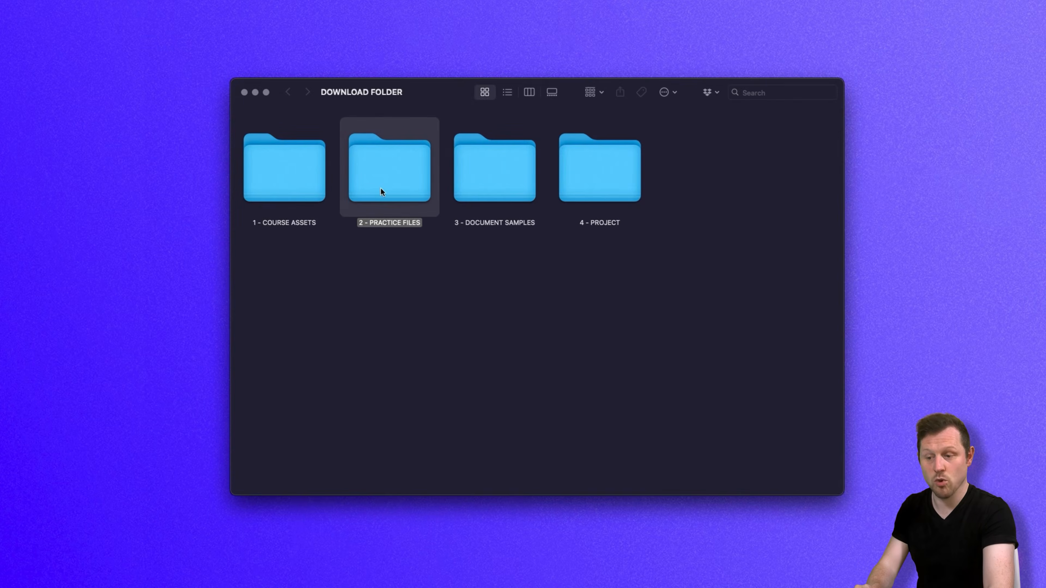
{"action": "double_click", "coordinate": [383, 167]}
{"action": "left_click", "coordinate": [332, 361]}
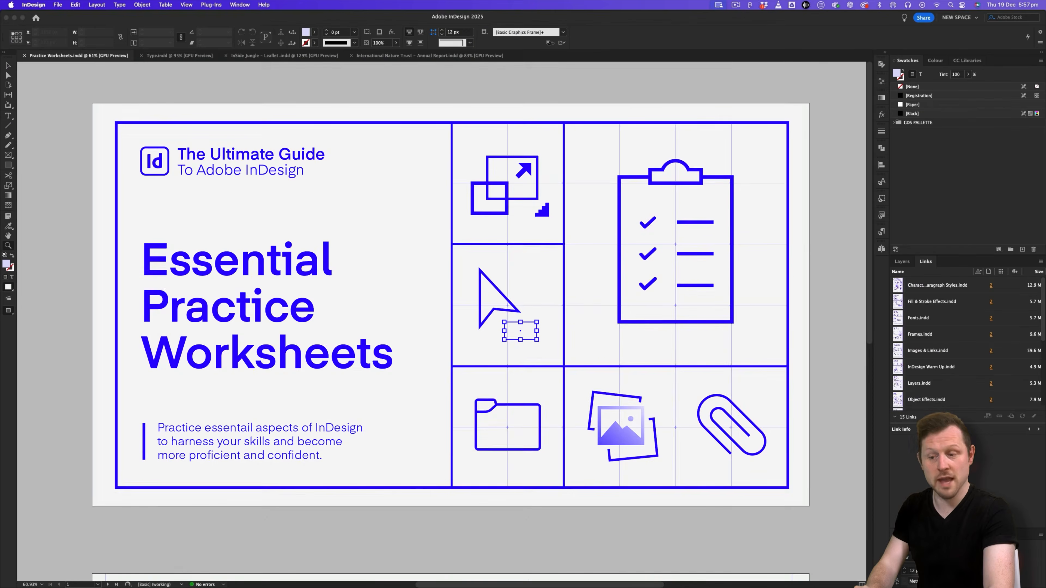
Step: Select the Working With Type worksheet on the Essential Practice Worksheets overview page and open its linked source file for editing
{"action": "scroll", "coordinate": [524, 204], "scroll_direction": "down", "scroll_amount": 10}
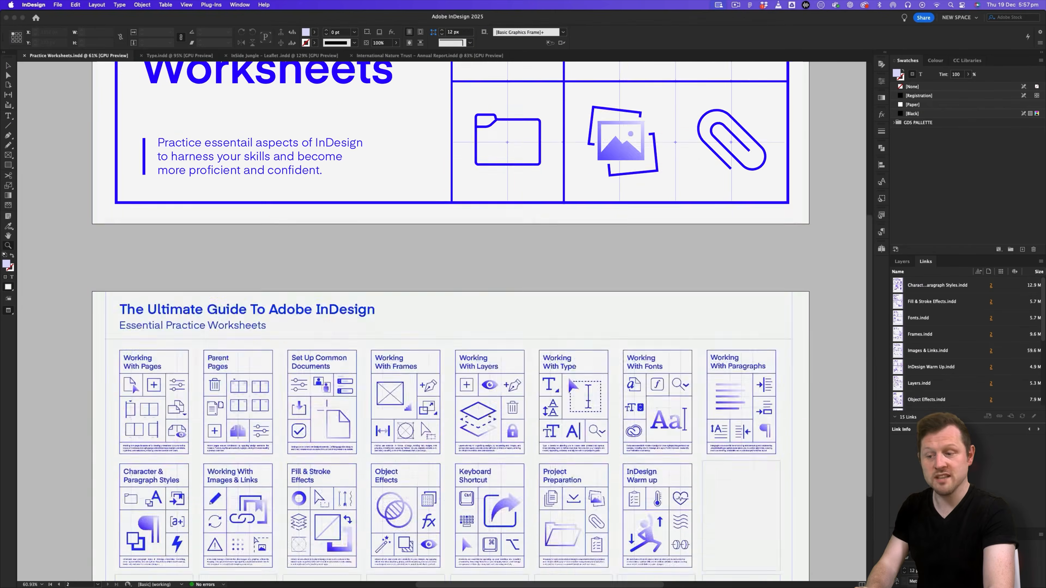
{"action": "scroll", "coordinate": [523, 205], "scroll_direction": "down", "scroll_amount": 2}
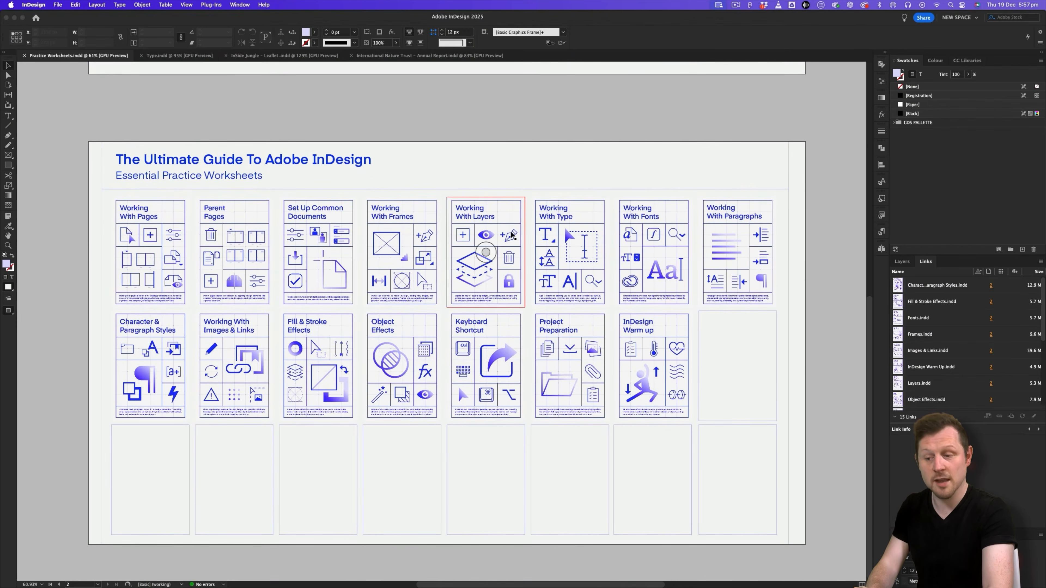
{"action": "left_click", "coordinate": [553, 213]}
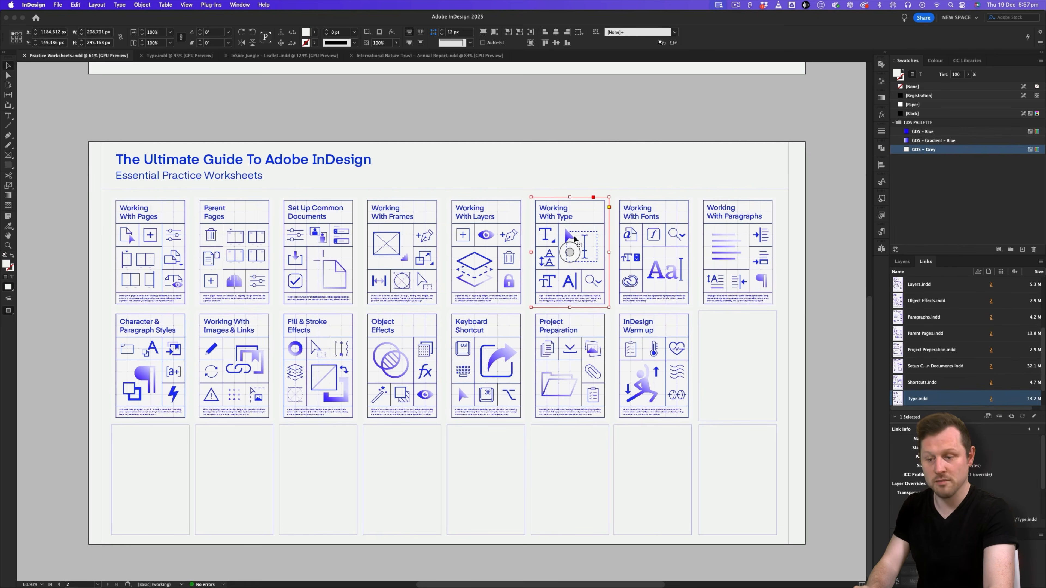
{"action": "scroll", "coordinate": [606, 295], "scroll_direction": "up", "scroll_amount": 1}
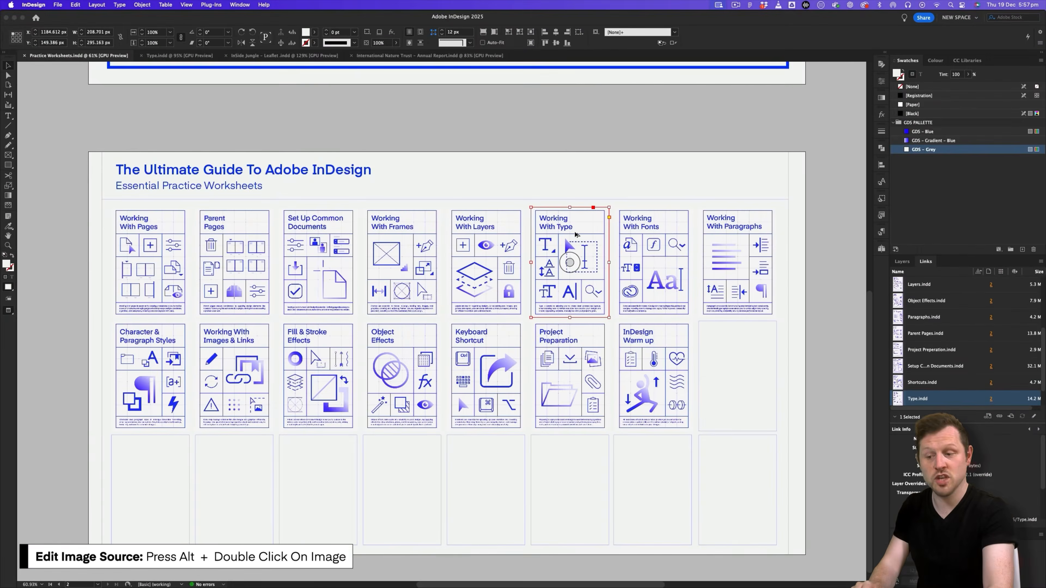
{"action": "double_click", "coordinate": [422, 155], "text": "alt"}
Step: Deselect everything in the Type document, review the Overview spread of type examples and go to the Hands On spread
{"action": "left_click_drag", "start_coordinate": [660, 221], "coordinate": [489, 225]}
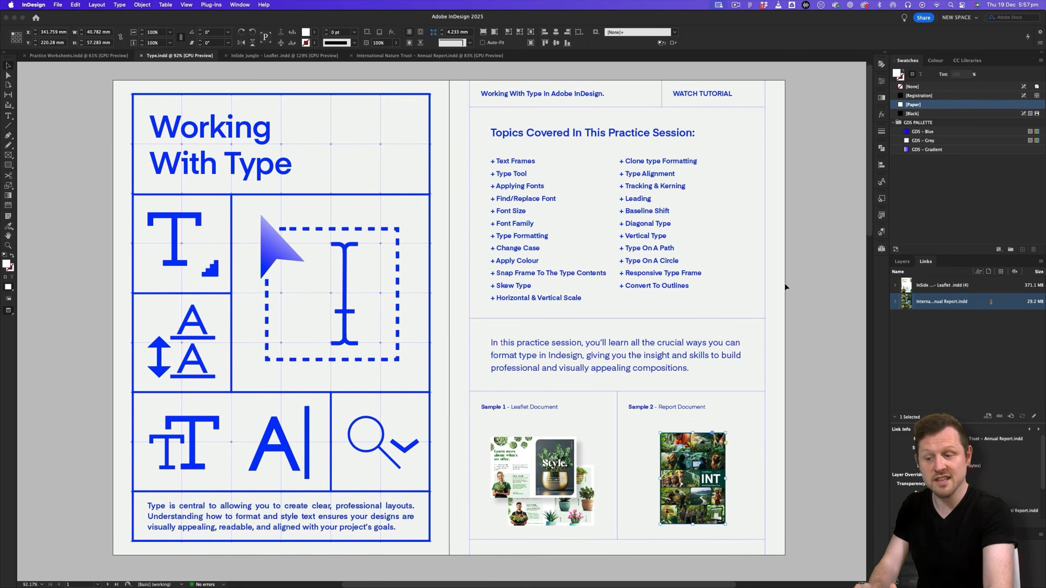
{"action": "left_click", "coordinate": [801, 297]}
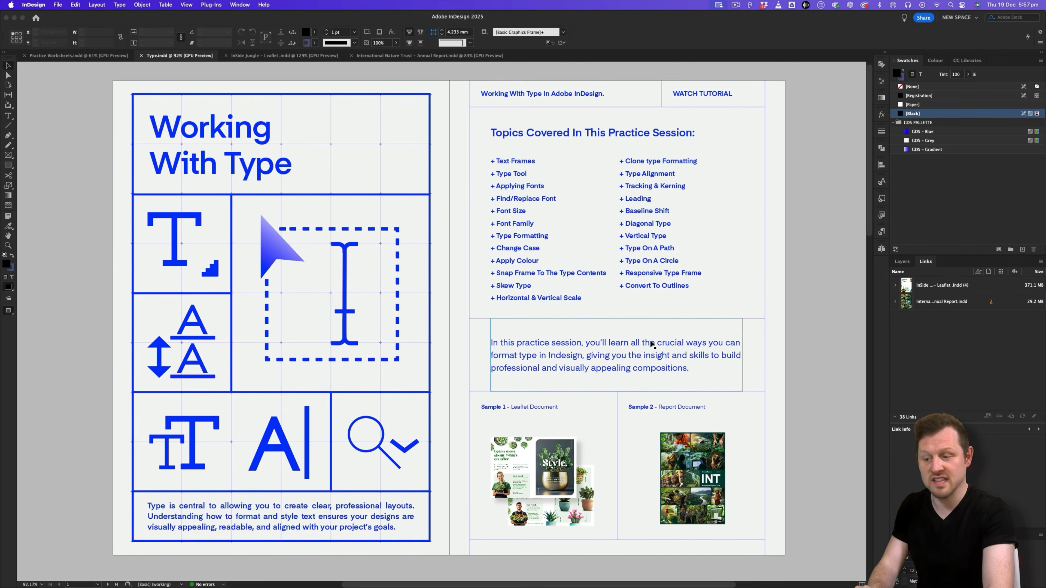
{"action": "scroll", "coordinate": [651, 344], "scroll_direction": "down", "scroll_amount": 10}
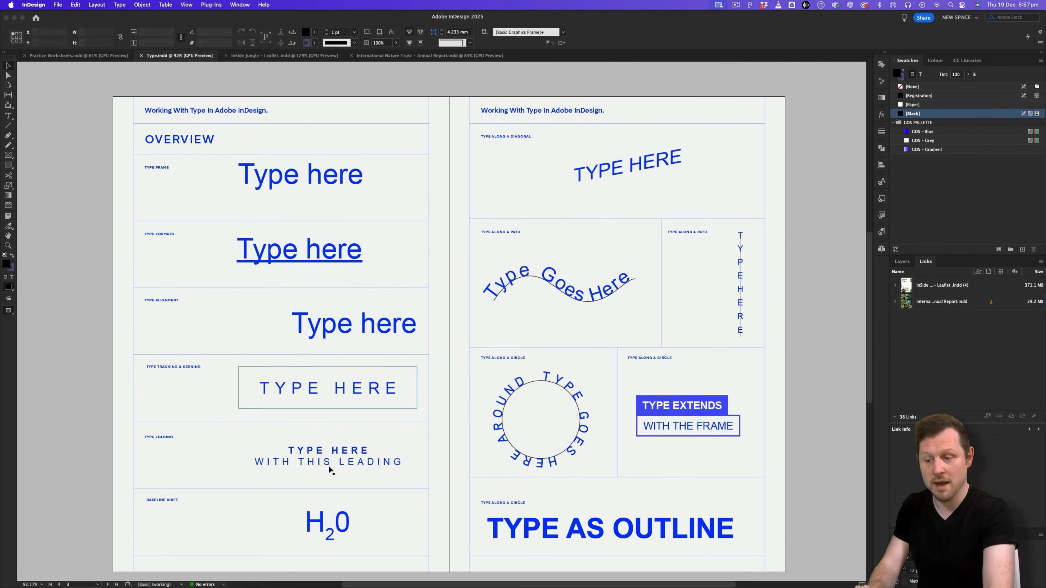
{"action": "scroll", "coordinate": [671, 400], "scroll_direction": "down", "scroll_amount": 1}
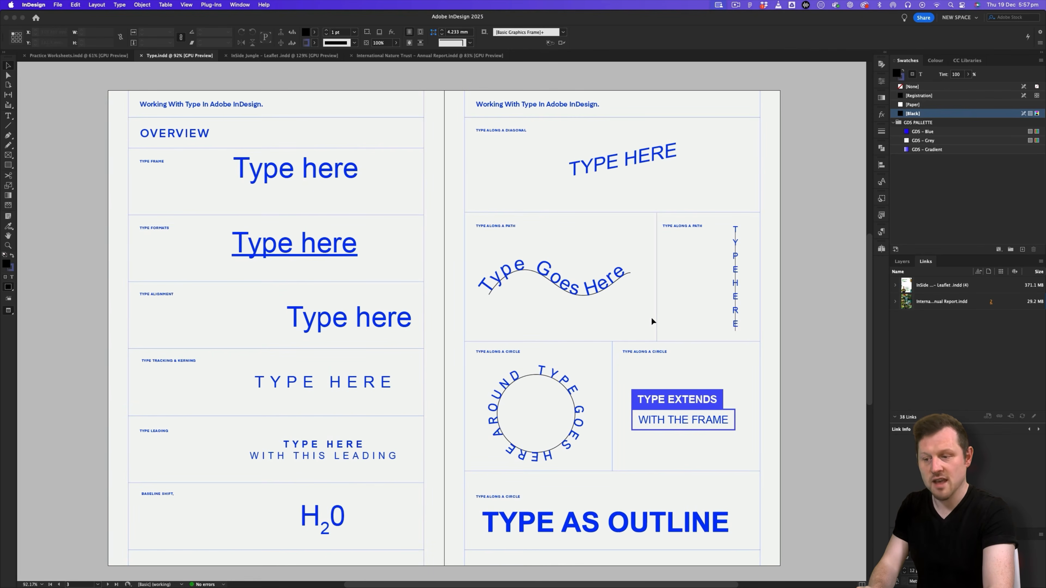
{"action": "scroll", "coordinate": [652, 321], "scroll_direction": "down", "scroll_amount": 10}
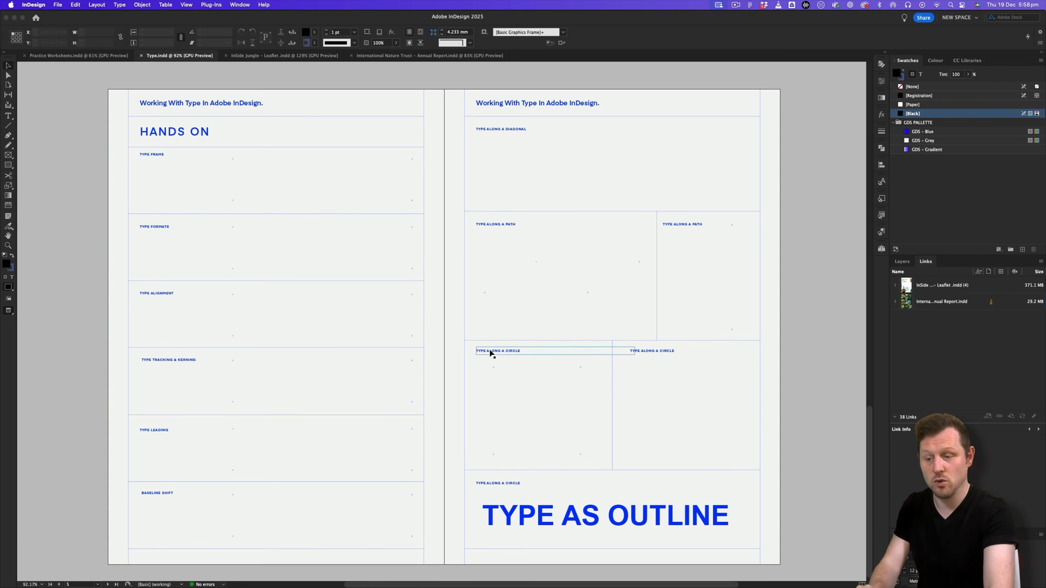
Step: Toggle the Hands On spread between Normal and Preview screen modes to compare them, ending in Preview
{"action": "key", "text": "w"}
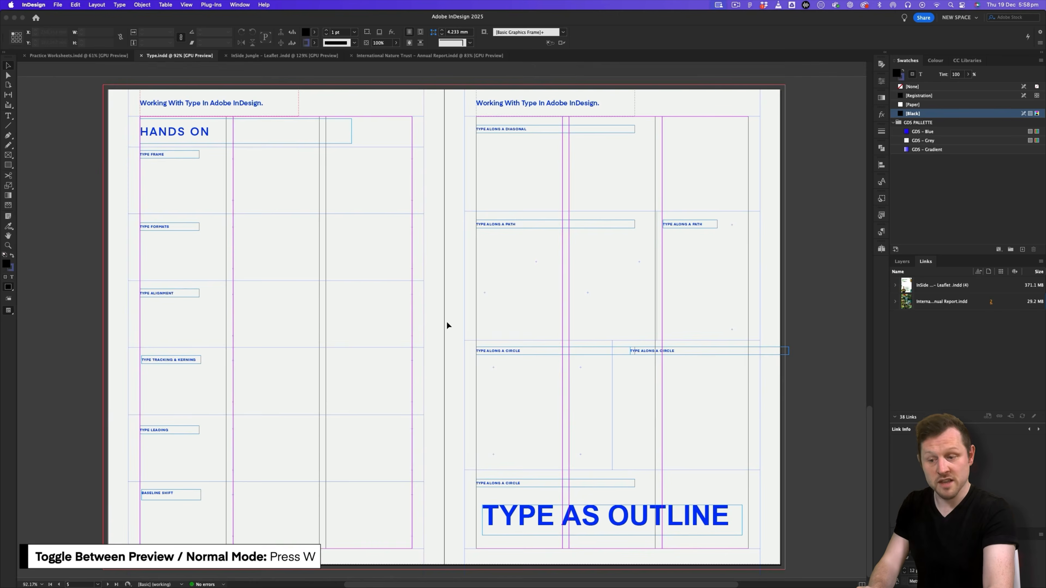
{"action": "key", "text": "w"}
{"action": "key", "text": "w"}
{"action": "key", "text": "w"}
{"action": "key", "text": "w"}
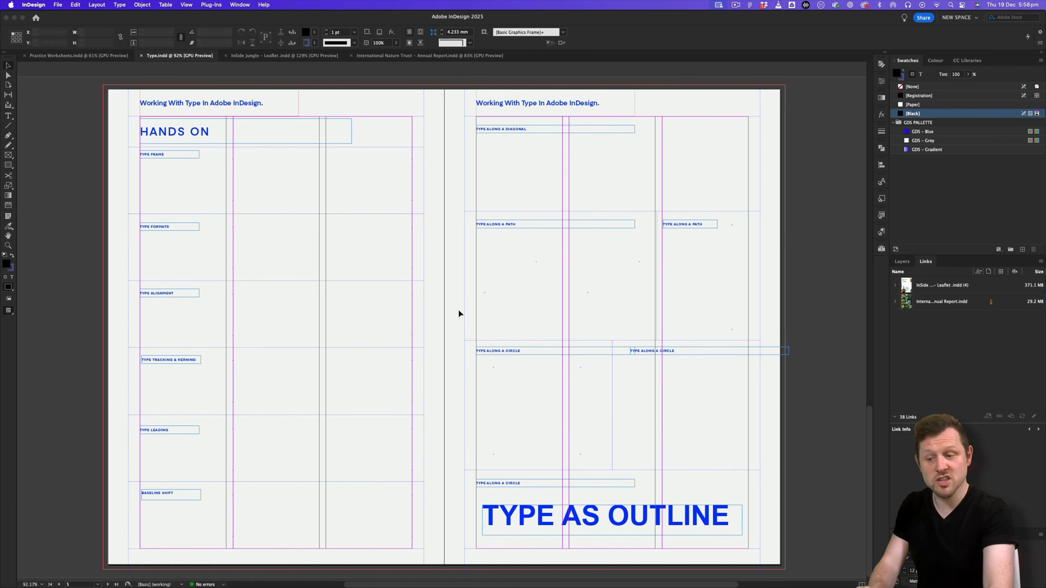
{"action": "key", "text": "w"}
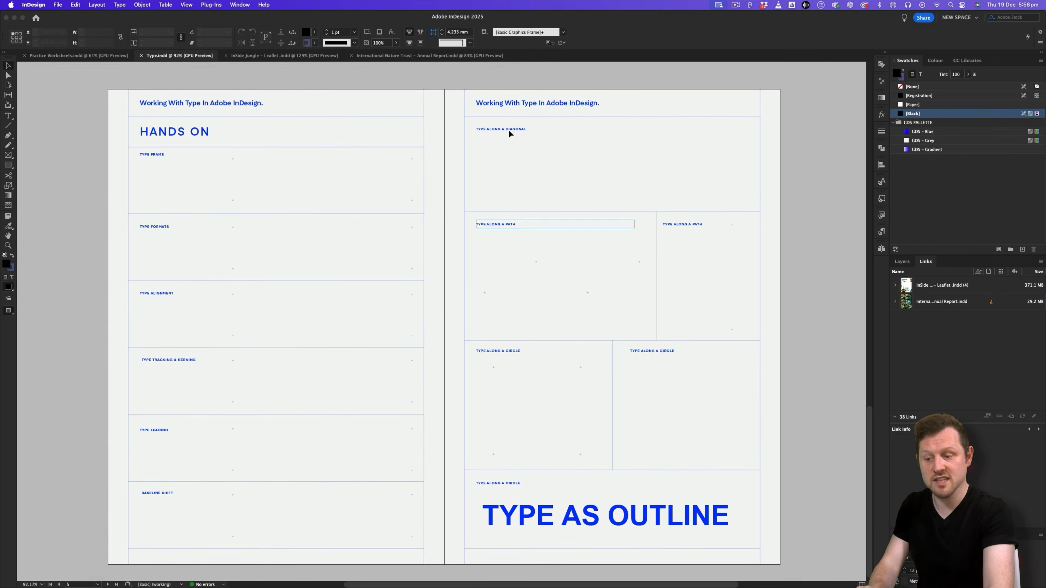
{"action": "key", "text": "w"}
{"action": "key", "text": "w"}
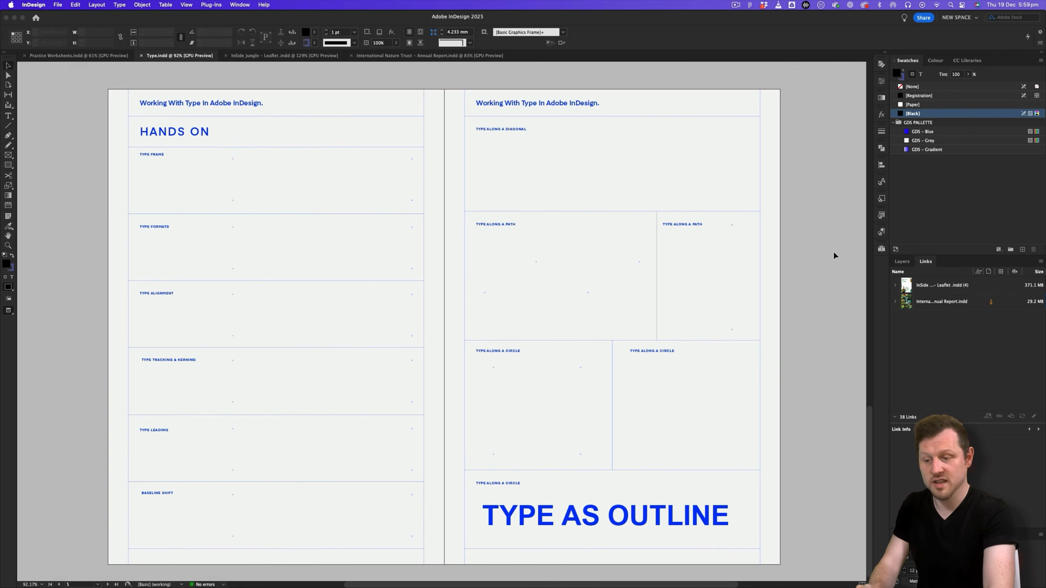
Step: Undock the Character controls and float them over the Type Along A Path section of the Hands On spread
{"action": "left_click_drag", "start_coordinate": [908, 535], "coordinate": [638, 242]}
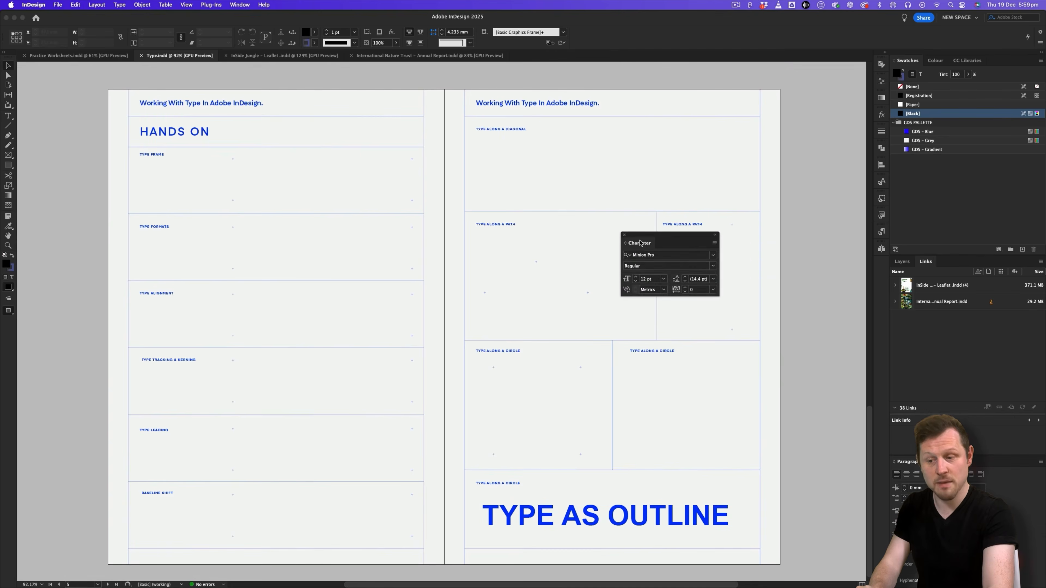
Step: Expand the floating Character controls to show all options and dock them as a group with the Paragraph controls
{"action": "double_click", "coordinate": [640, 243]}
{"action": "double_click", "coordinate": [638, 244]}
{"action": "left_click_drag", "start_coordinate": [644, 239], "coordinate": [748, 239]}
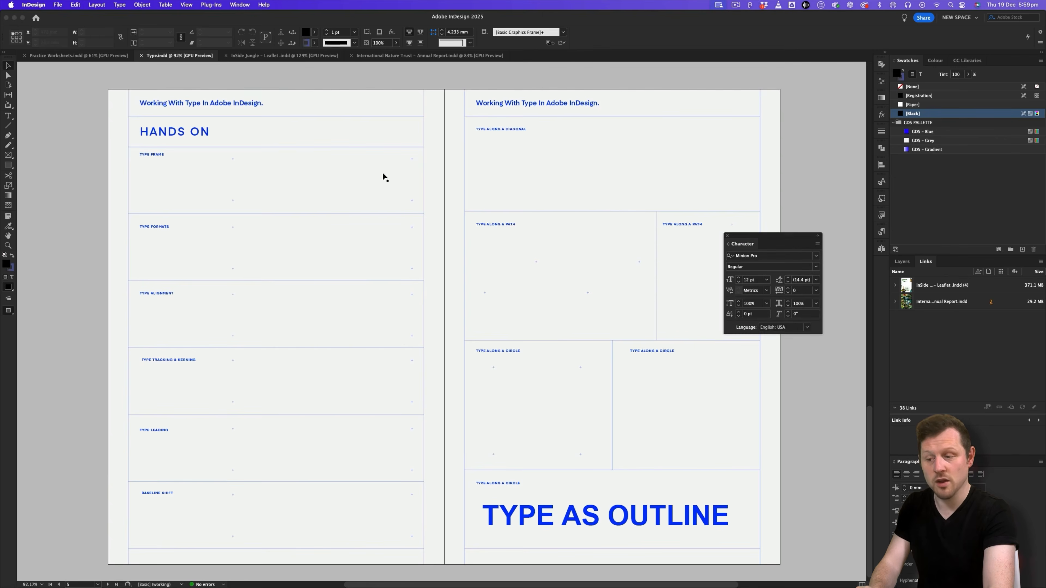
{"action": "left_click", "coordinate": [241, 6]}
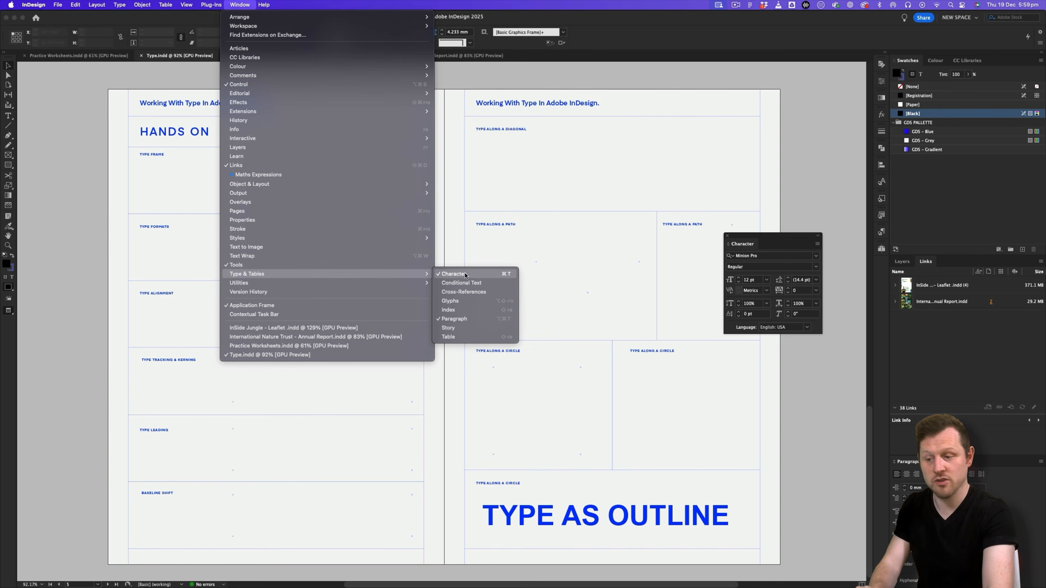
{"action": "left_click", "coordinate": [815, 173]}
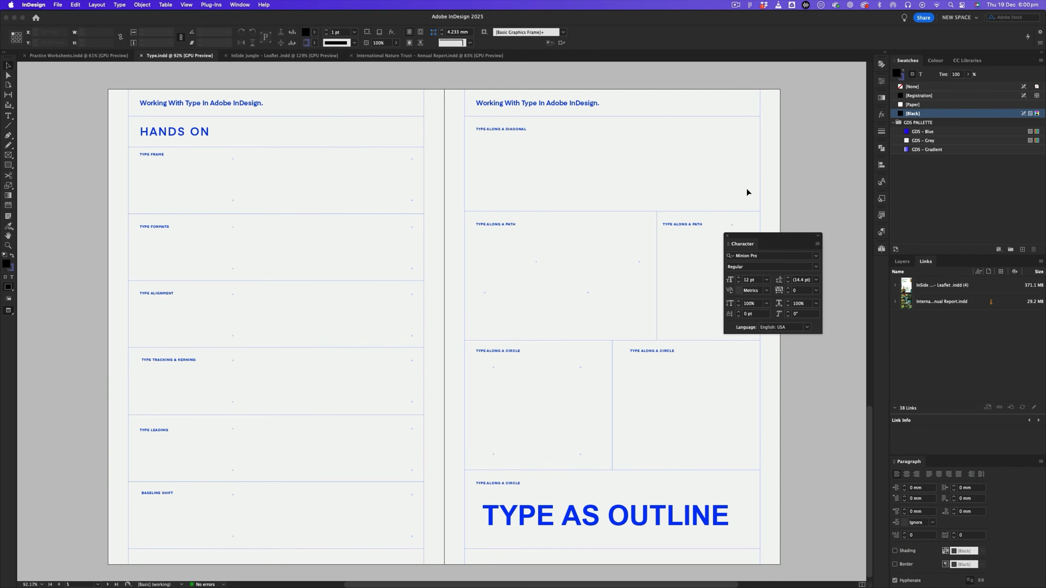
{"action": "left_click_drag", "start_coordinate": [738, 247], "coordinate": [936, 468]}
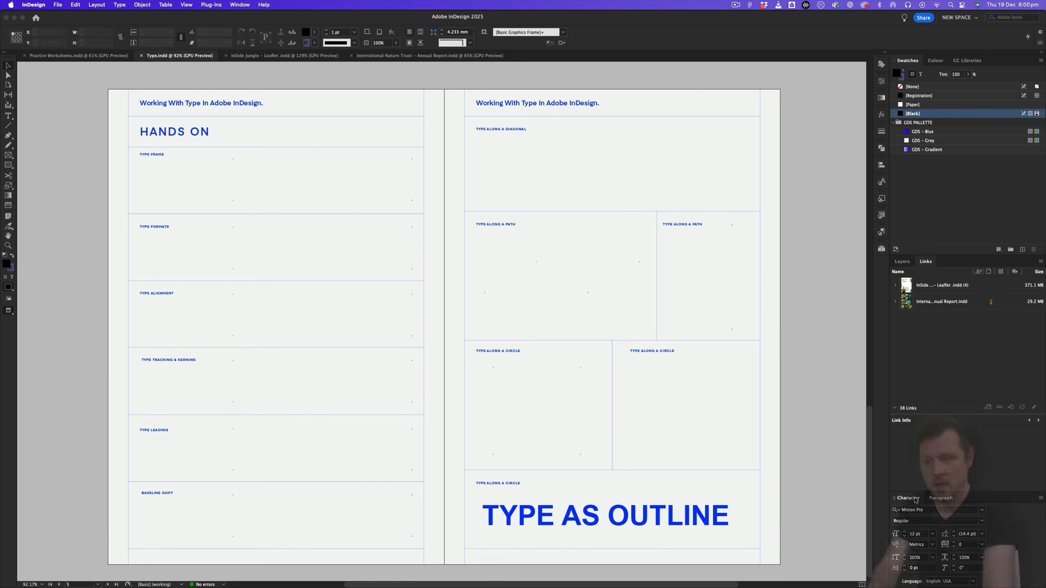
Step: Draw an empty rectangle frame about 112 × 26 mm between the four corner marks of the Type Frame section
{"action": "key", "text": "z"}
{"action": "left_click_drag", "start_coordinate": [237, 166], "coordinate": [508, 253]}
{"action": "left_click_drag", "start_coordinate": [433, 238], "coordinate": [495, 258]}
{"action": "left_click_drag", "start_coordinate": [495, 258], "coordinate": [526, 243]}
{"action": "key", "text": "v"}
{"action": "left_click", "coordinate": [10, 117]}
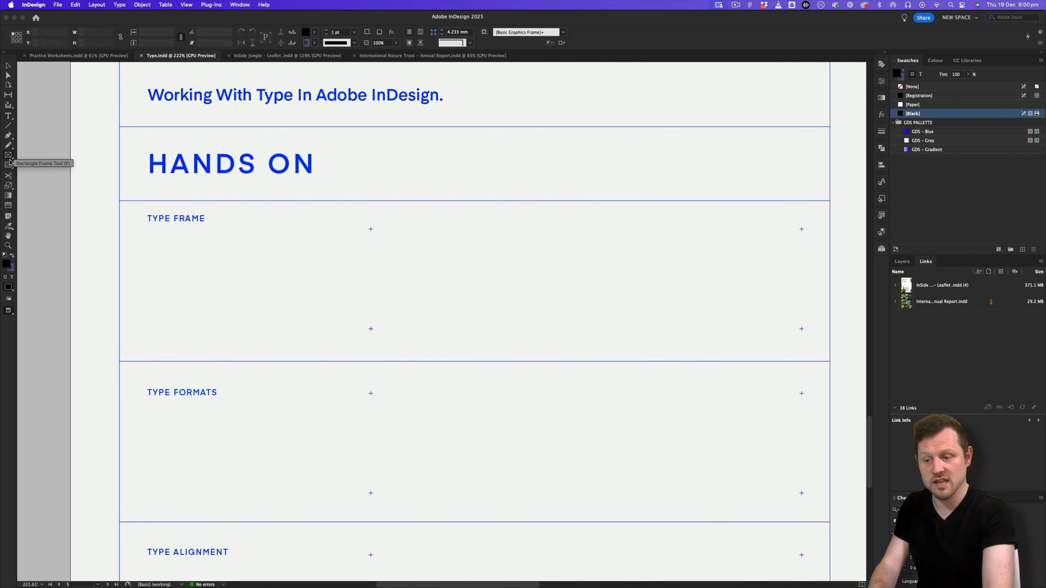
{"action": "left_click", "coordinate": [9, 156]}
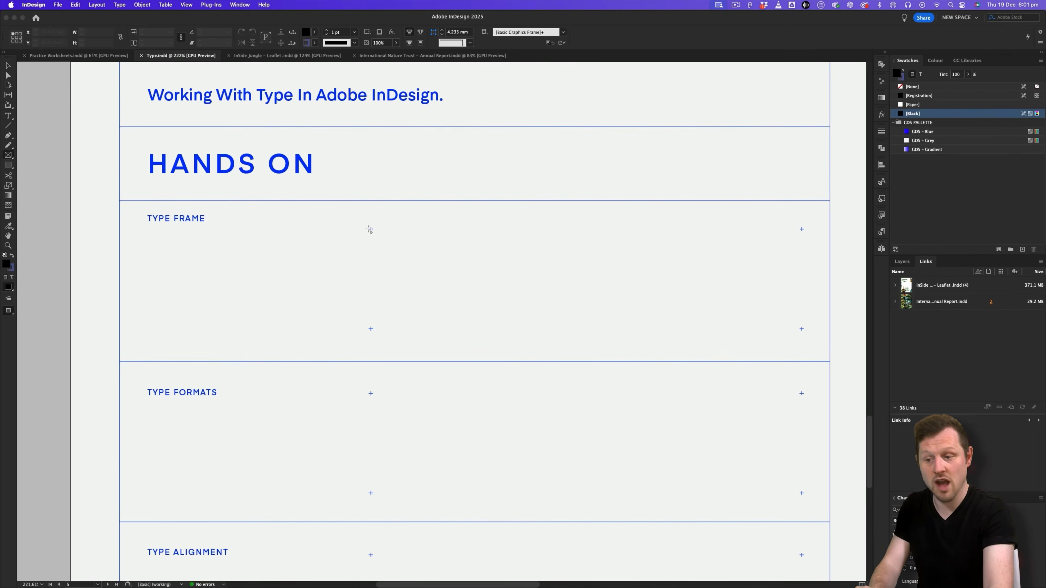
{"action": "left_click_drag", "start_coordinate": [370, 229], "coordinate": [801, 329]}
{"action": "scroll", "coordinate": [494, 268], "scroll_direction": "right", "scroll_amount": 2}
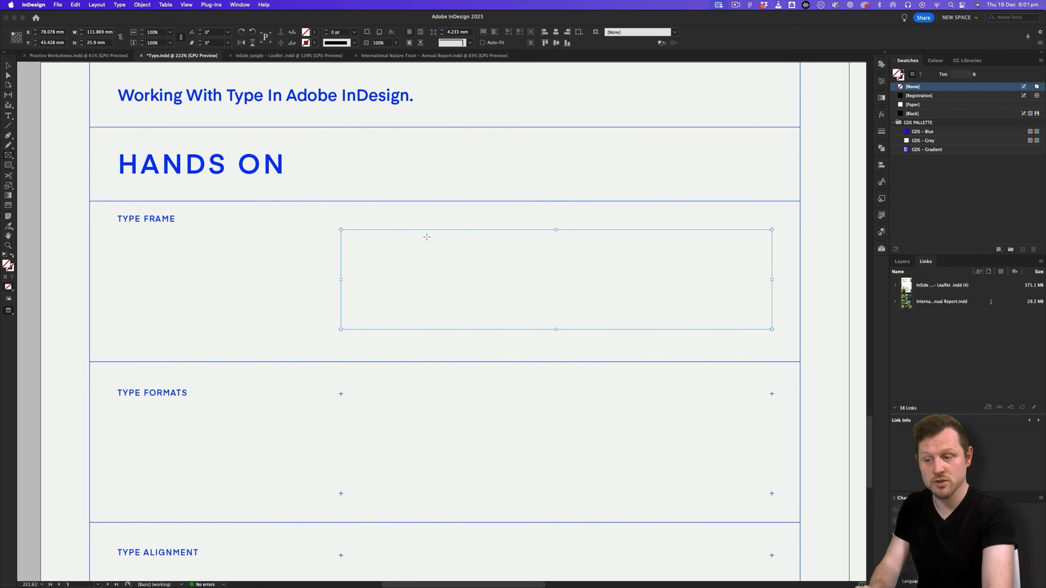
Step: Convert the rectangle frame in the Type Frame section to a text frame, leave text editing and remove the frame
{"action": "left_click", "coordinate": [9, 116]}
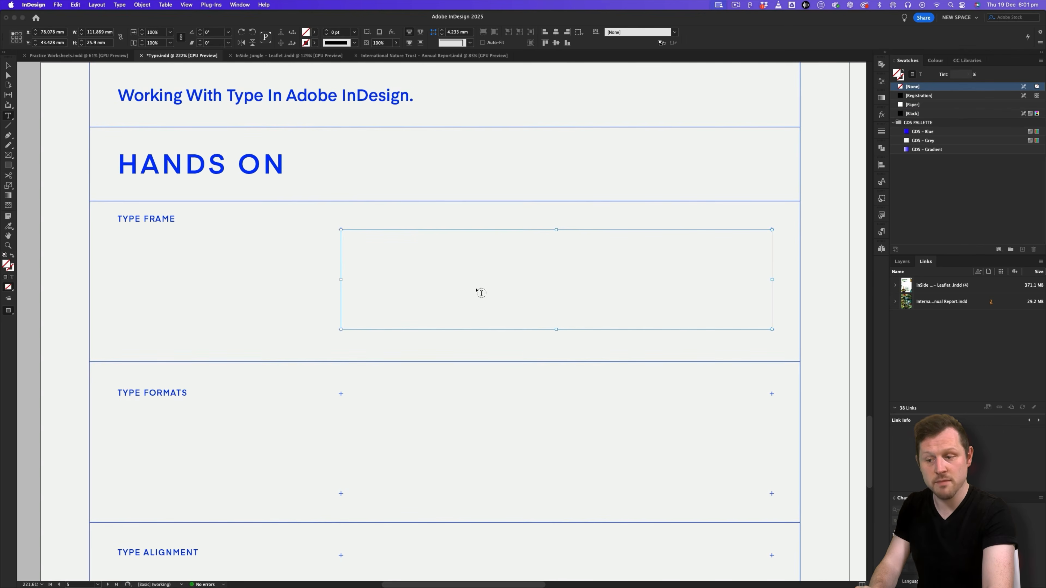
{"action": "left_click", "coordinate": [413, 273]}
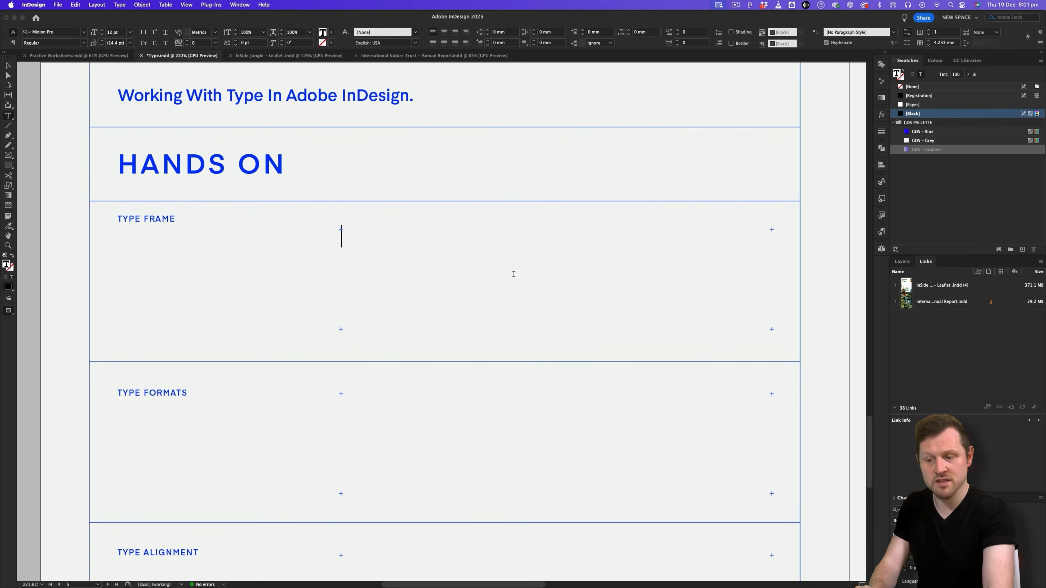
{"action": "key", "text": "Escape"}
{"action": "scroll", "coordinate": [516, 273], "scroll_direction": "up", "scroll_amount": 1}
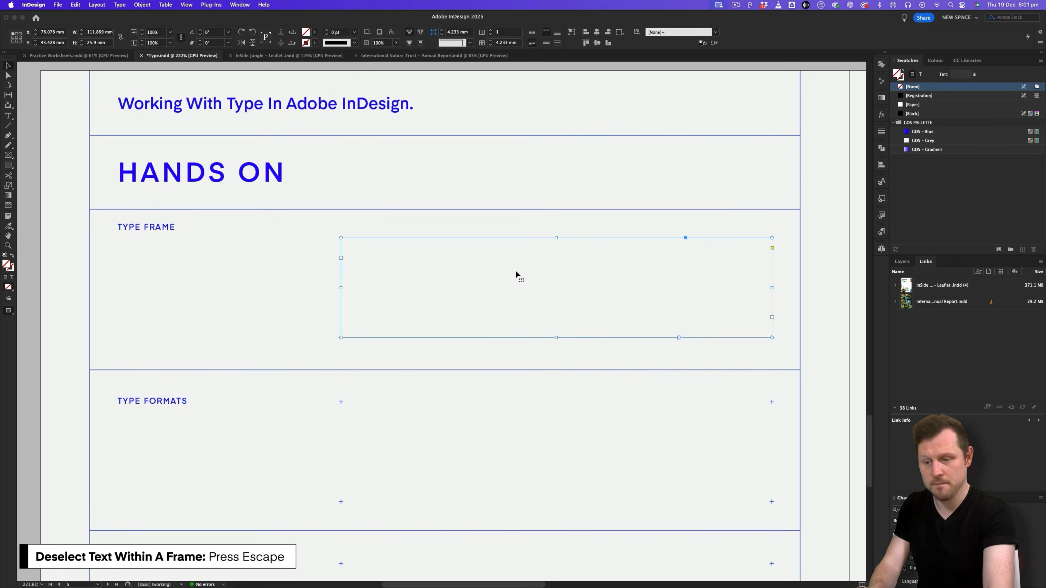
{"action": "left_click", "coordinate": [515, 270]}
{"action": "scroll", "coordinate": [451, 269], "scroll_direction": "up", "scroll_amount": 2}
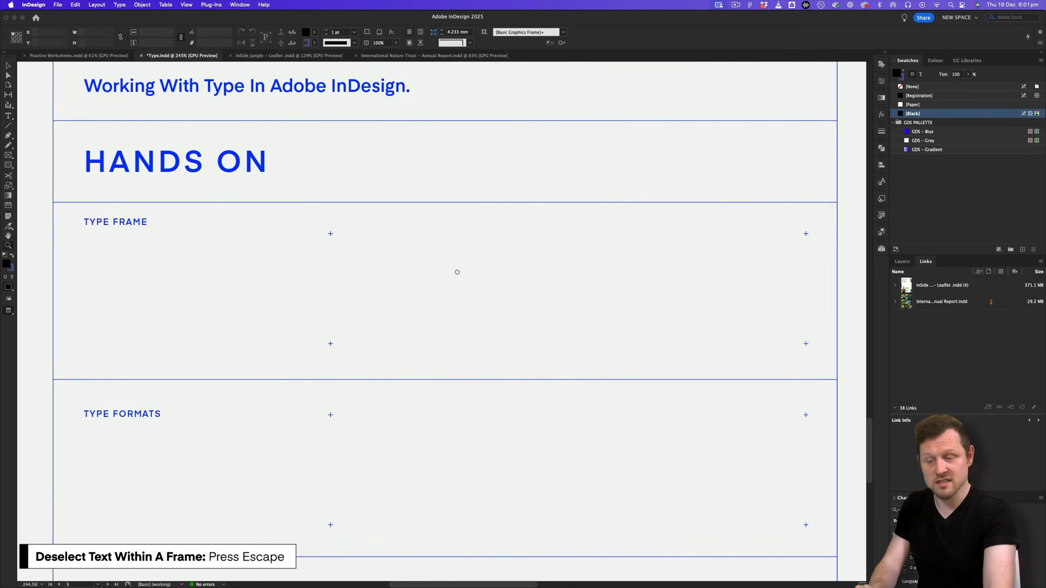
Step: Draw a text frame about 112 × 26 mm between the Type Frame section's corner marks and enter "Type Here" in it
{"action": "left_click_drag", "start_coordinate": [457, 271], "coordinate": [465, 269]}
{"action": "left_click", "coordinate": [8, 115]}
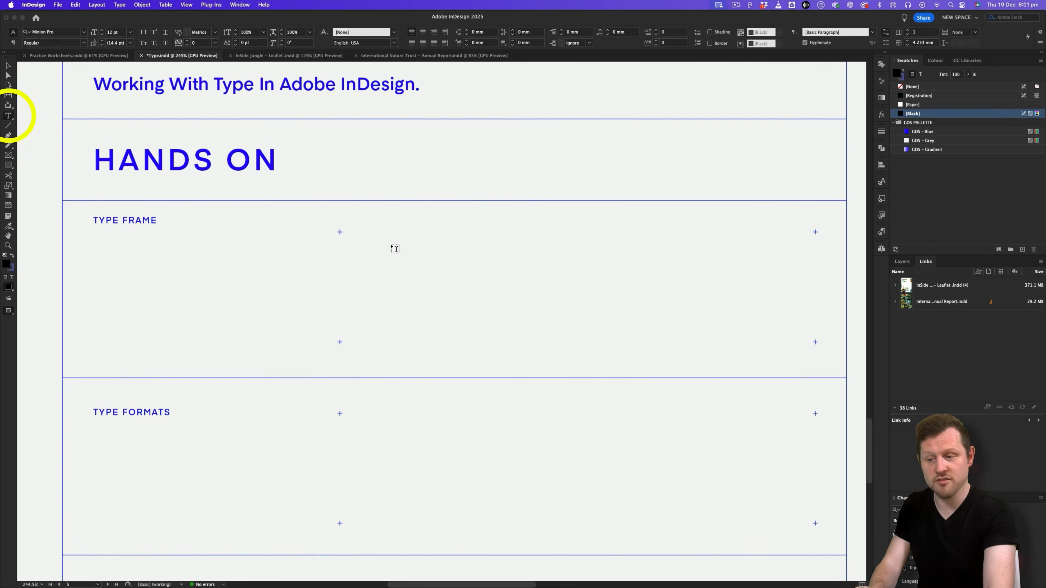
{"action": "left_click_drag", "start_coordinate": [340, 232], "coordinate": [815, 343]}
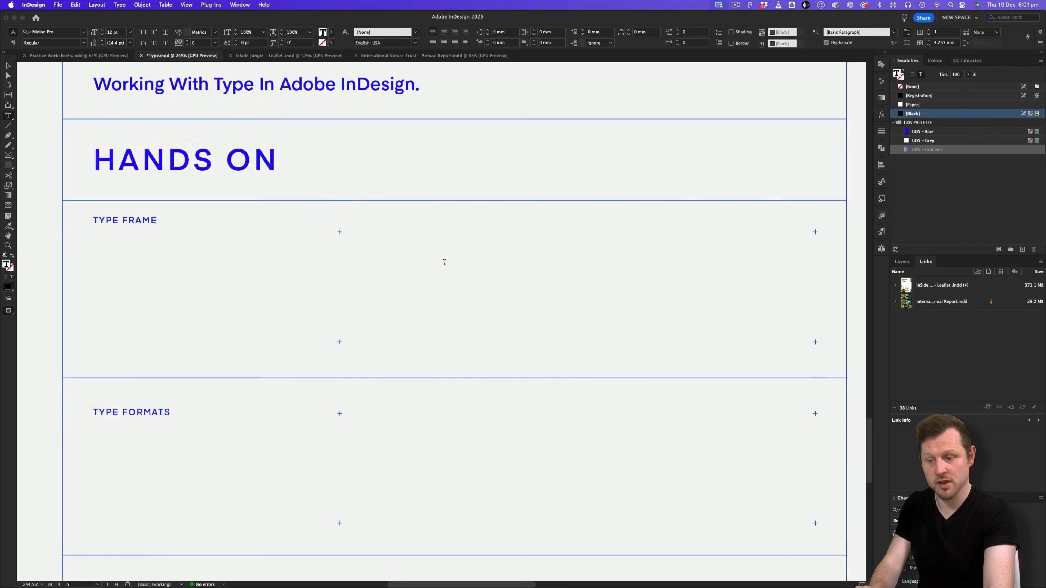
{"action": "type", "text": "Type Here"}
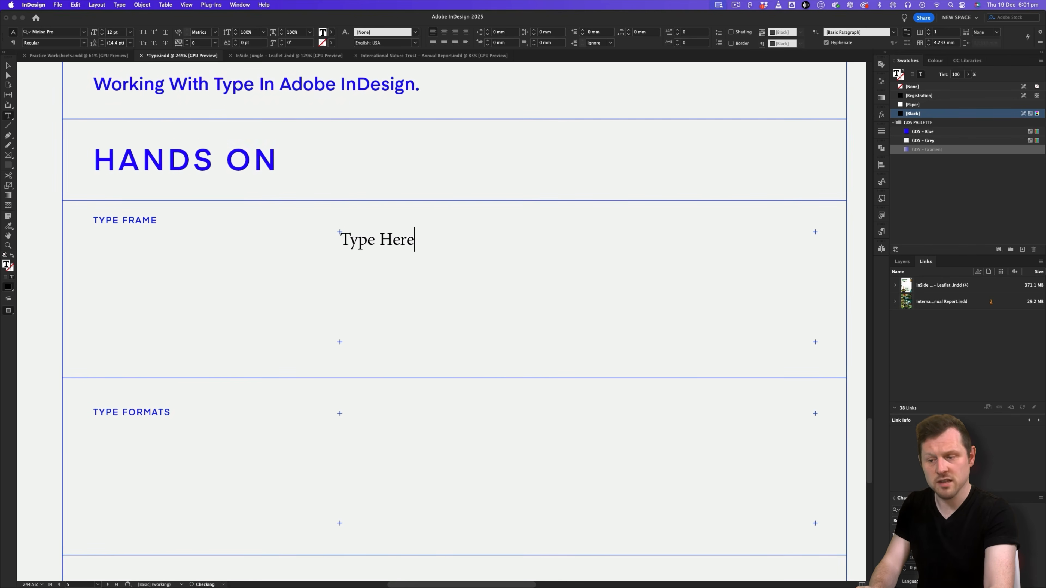
Step: Select the whole "Type Here" text and set its font to Arial Regular
{"action": "left_click_drag", "start_coordinate": [408, 241], "coordinate": [336, 237]}
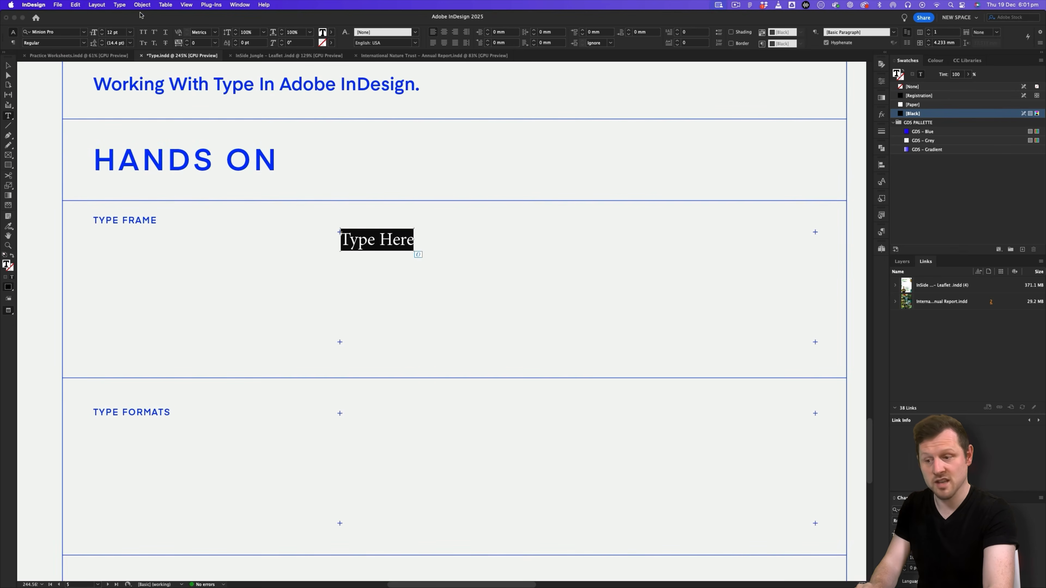
{"action": "left_click", "coordinate": [393, 243]}
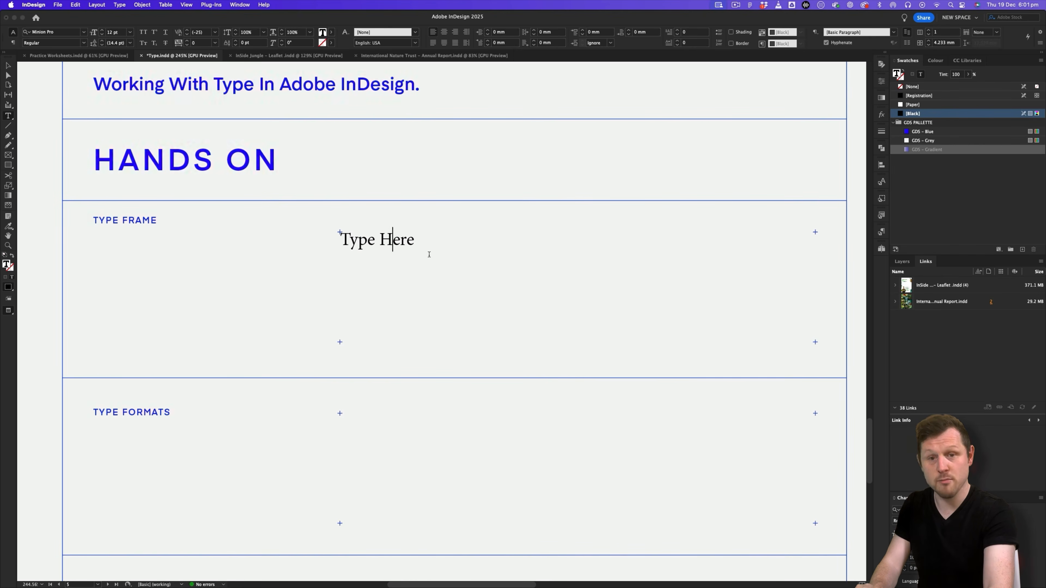
{"action": "left_click_drag", "start_coordinate": [412, 239], "coordinate": [338, 238]}
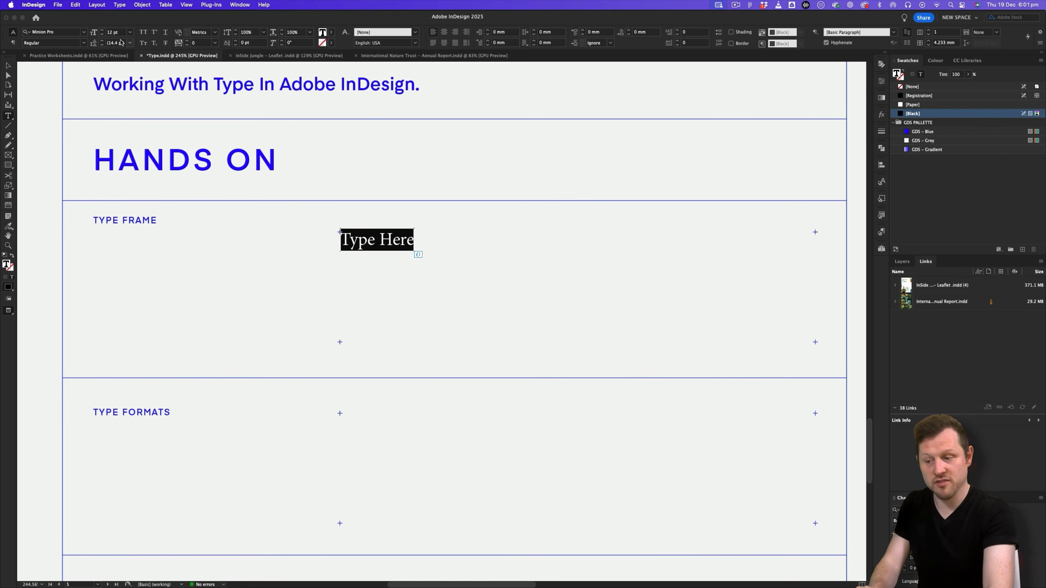
{"action": "left_click", "coordinate": [84, 33]}
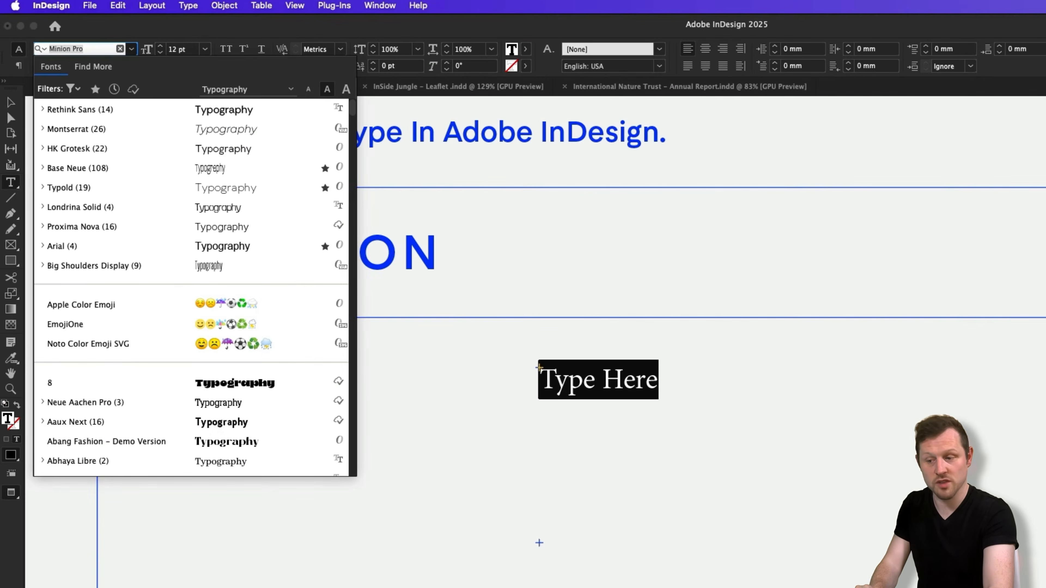
{"action": "type", "text": "arial"}
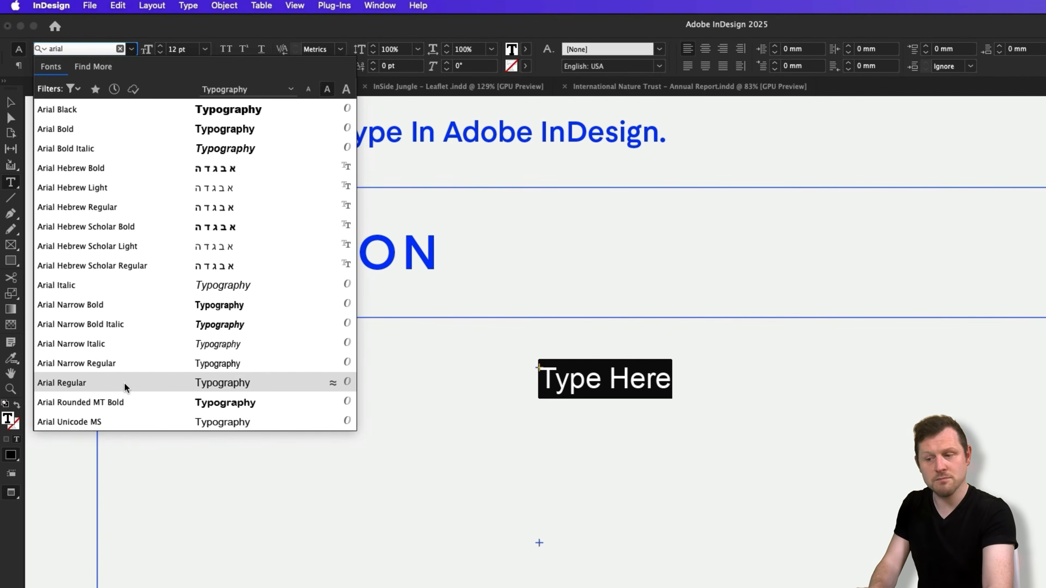
{"action": "left_click", "coordinate": [125, 387]}
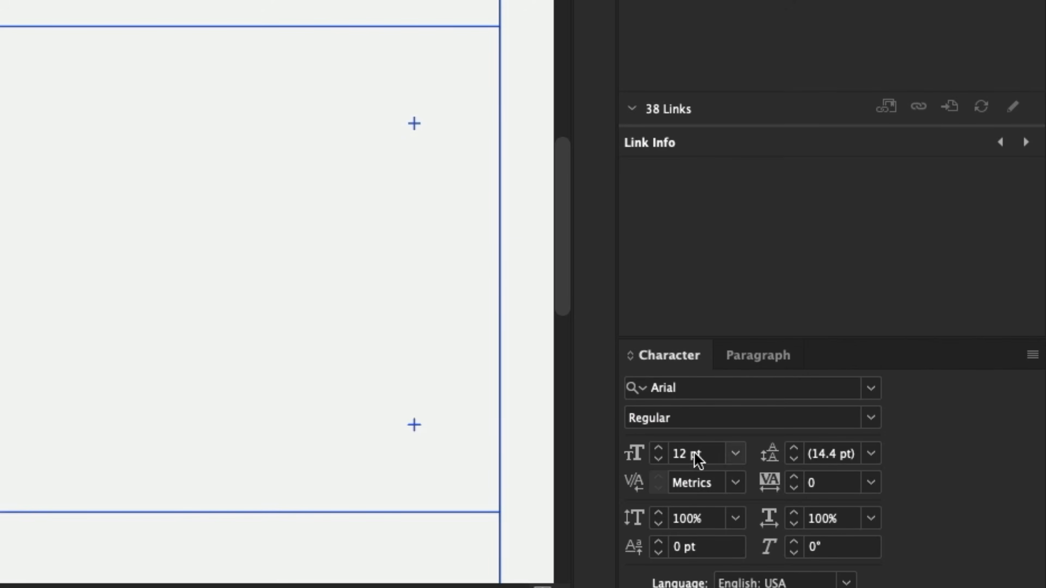
Step: Increase the "Type Here" text's font size to 50 pt and leave text editing
{"action": "left_click", "coordinate": [659, 448]}
{"action": "left_click", "coordinate": [659, 449]}
{"action": "left_click", "coordinate": [658, 448]}
{"action": "left_click", "coordinate": [659, 448]}
{"action": "left_click", "coordinate": [659, 449]}
{"action": "left_click", "coordinate": [659, 448]}
{"action": "left_click", "coordinate": [659, 449]}
{"action": "left_click", "coordinate": [659, 449]}
{"action": "left_click", "coordinate": [692, 453]}
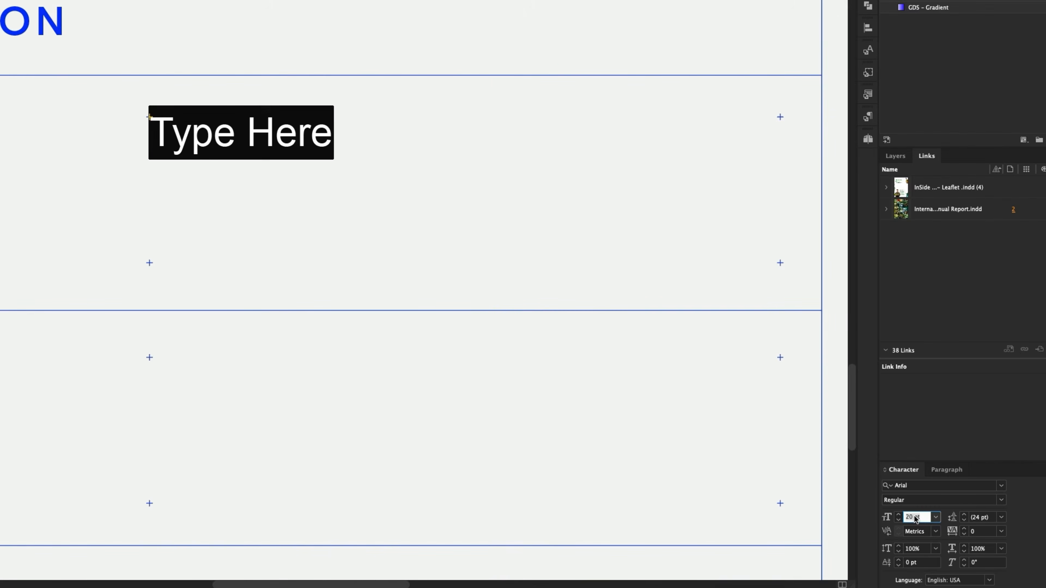
{"action": "key", "text": "Return"}
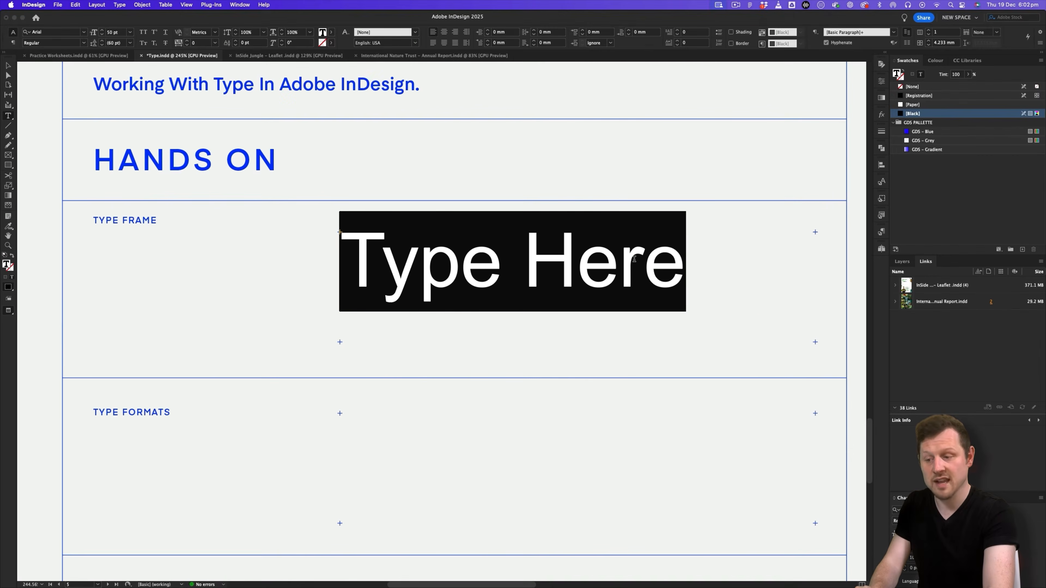
{"action": "key", "text": "Escape"}
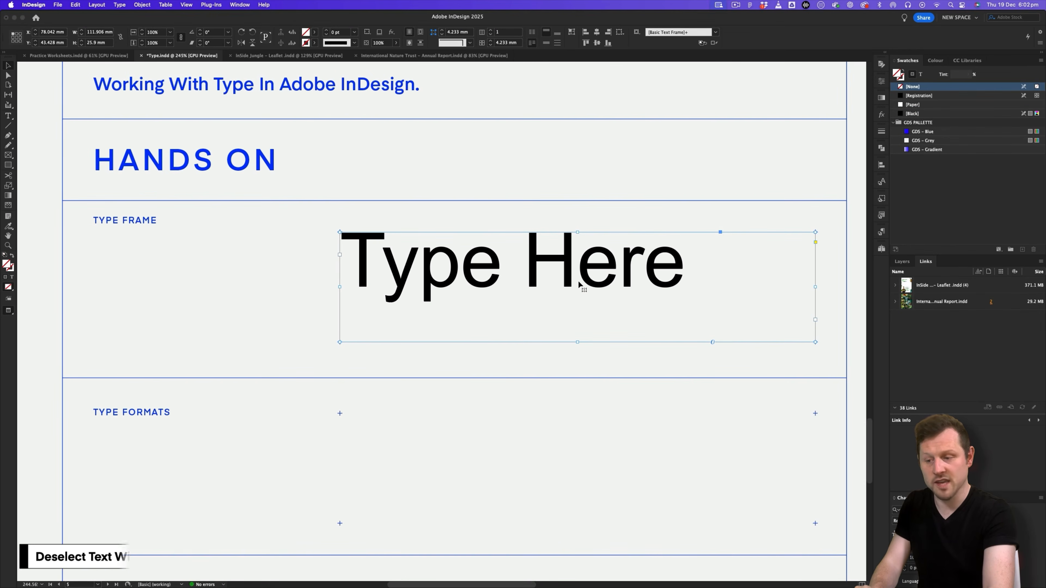
Step: Switch between Normal and Preview screen modes to examine the text frame's edges and the guides, ending in Preview with nothing selected
{"action": "key", "text": "w"}
{"action": "key", "text": "w"}
{"action": "key", "text": "w"}
{"action": "left_click", "coordinate": [622, 362]}
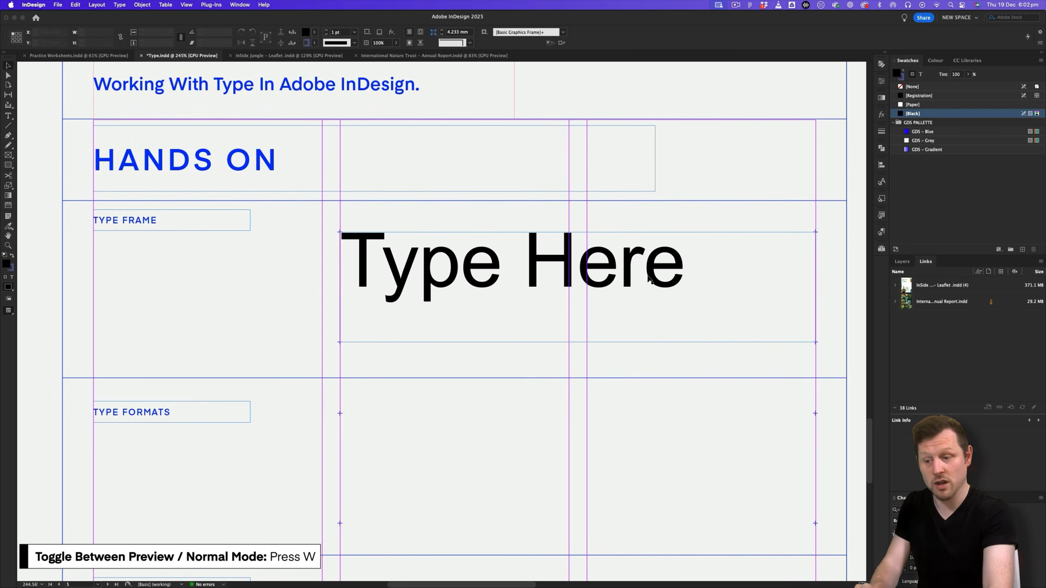
{"action": "left_click", "coordinate": [557, 243]}
{"action": "key", "text": "w"}
{"action": "key", "text": "w"}
{"action": "key", "text": "w"}
{"action": "left_click", "coordinate": [496, 220]}
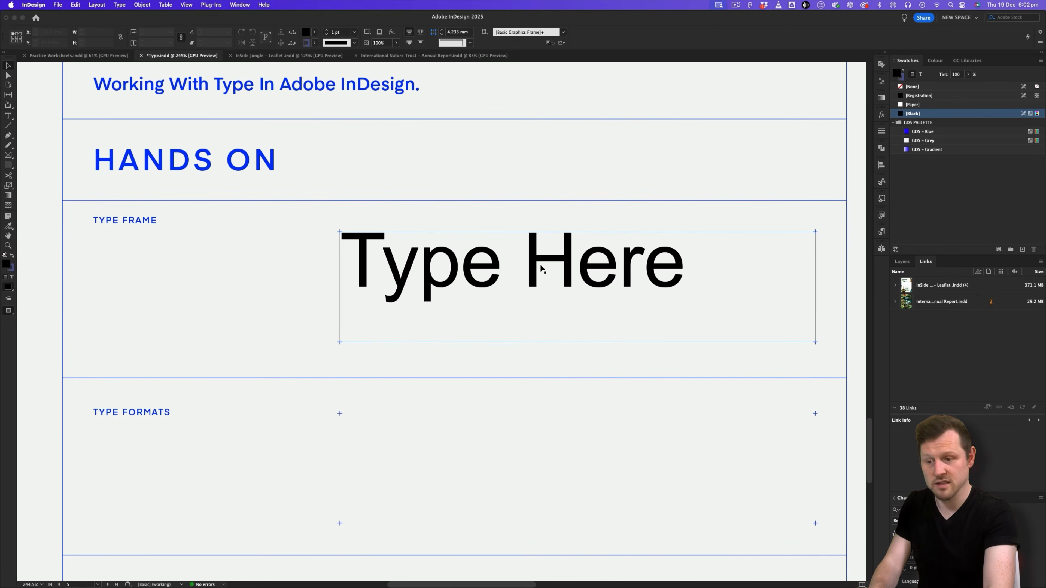
Step: Duplicate the "Type Here" text frame into the Type Formats section, aligned to its corner marks
{"action": "scroll", "coordinate": [543, 269], "scroll_direction": "up", "scroll_amount": 1}
{"action": "left_click", "coordinate": [565, 288]}
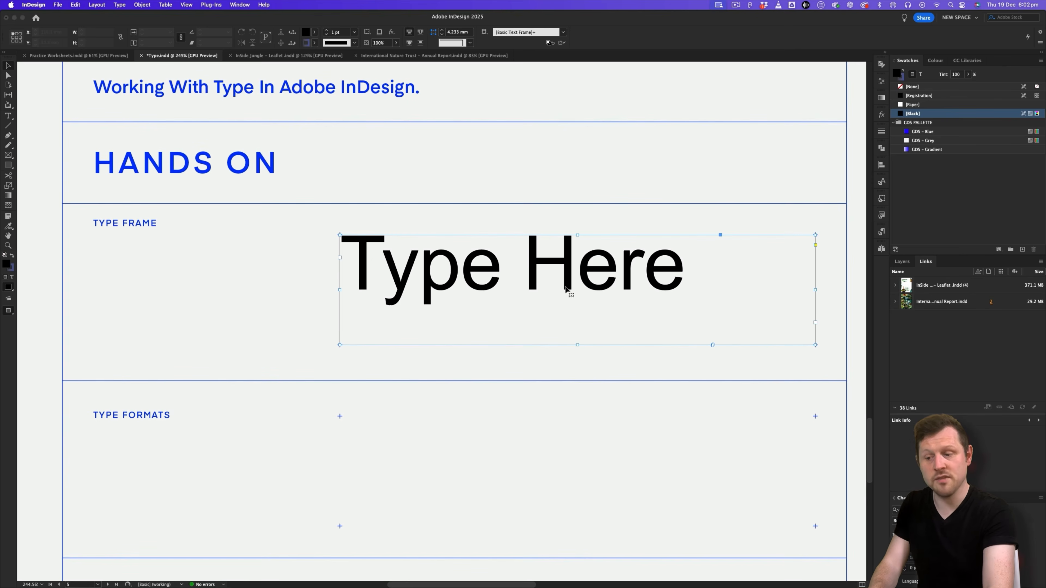
{"action": "left_click_drag", "start_coordinate": [554, 303], "coordinate": [443, 353]}
{"action": "left_click", "coordinate": [602, 306]}
Step: Select all the text in the Type Formats copy, leave text editing and deselect the frame
{"action": "key", "text": "t"}
{"action": "left_click", "coordinate": [561, 354]}
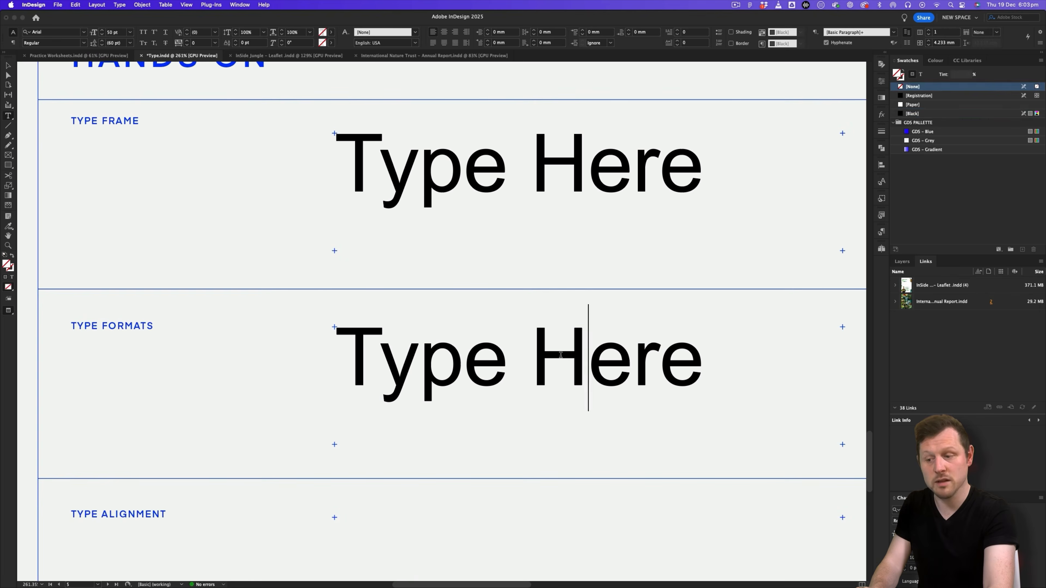
{"action": "left_click_drag", "start_coordinate": [692, 356], "coordinate": [335, 363]}
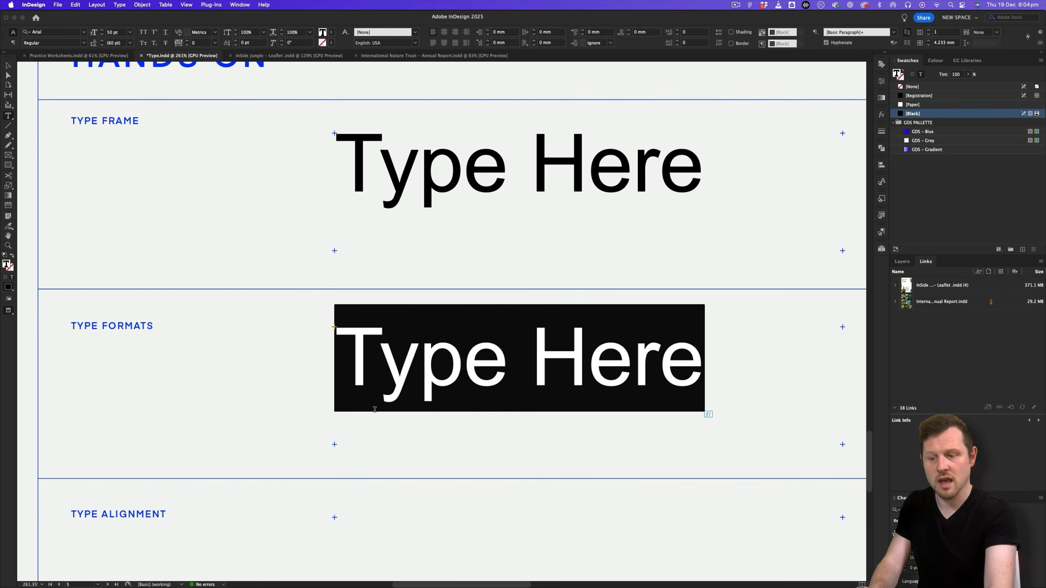
{"action": "key", "text": "Escape"}
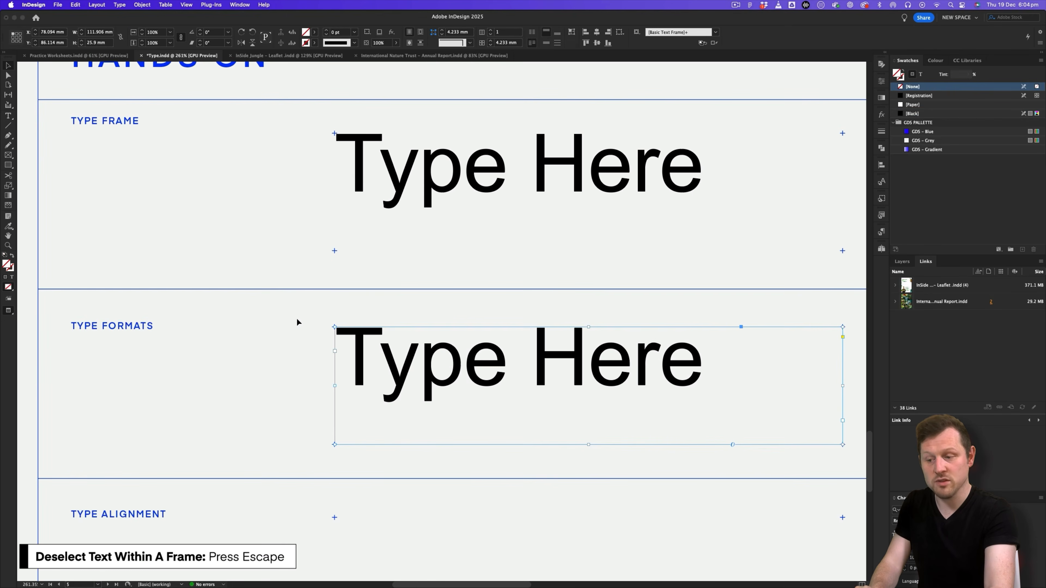
{"action": "left_click", "coordinate": [266, 326]}
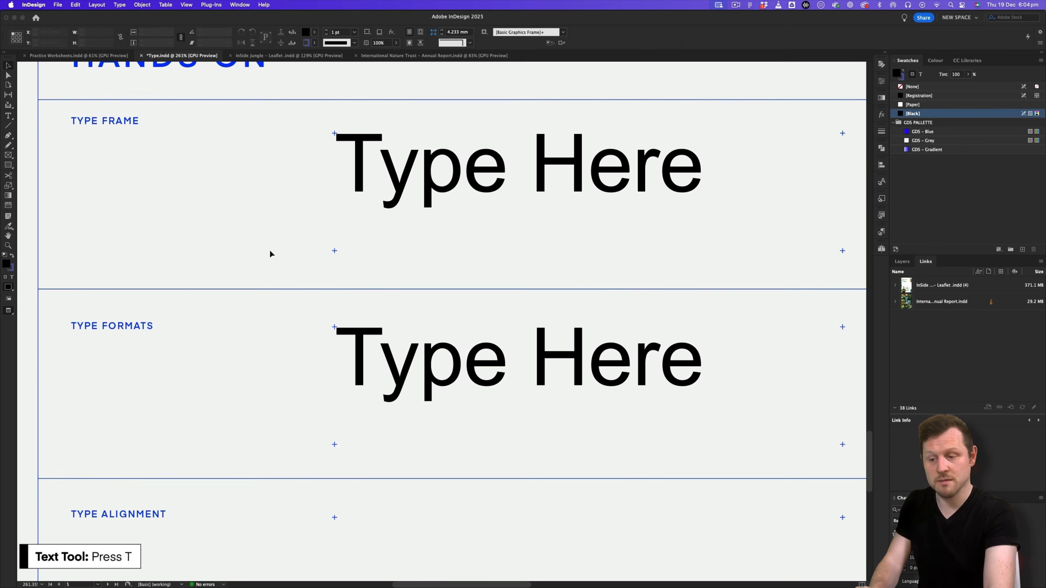
Step: Apply All Caps, Underline and Strikethrough to the whole "Type Here" text in the Type Formats section
{"action": "key", "text": "t"}
{"action": "left_click", "coordinate": [464, 358]}
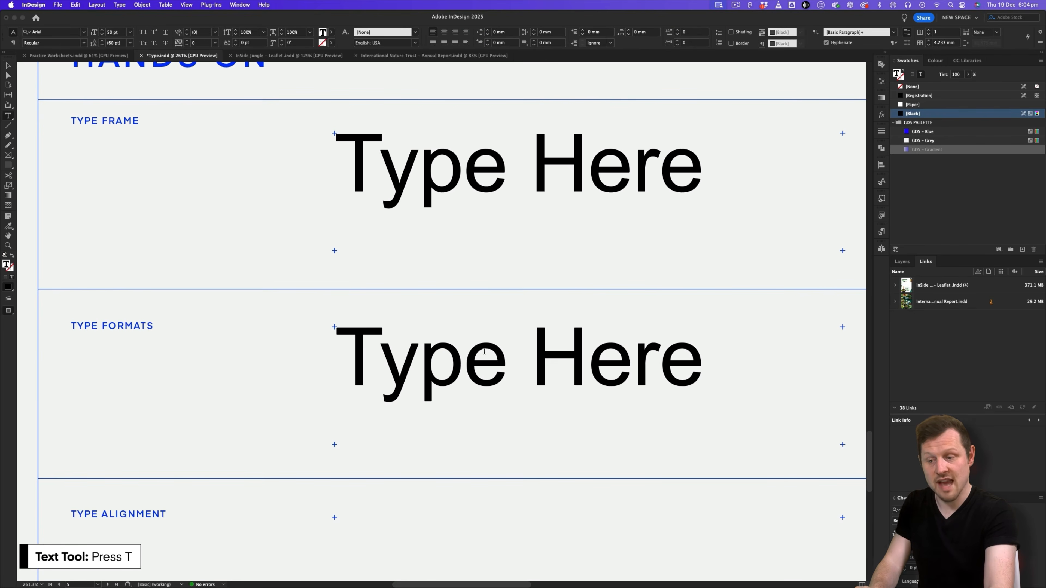
{"action": "left_click_drag", "start_coordinate": [715, 369], "coordinate": [341, 360]}
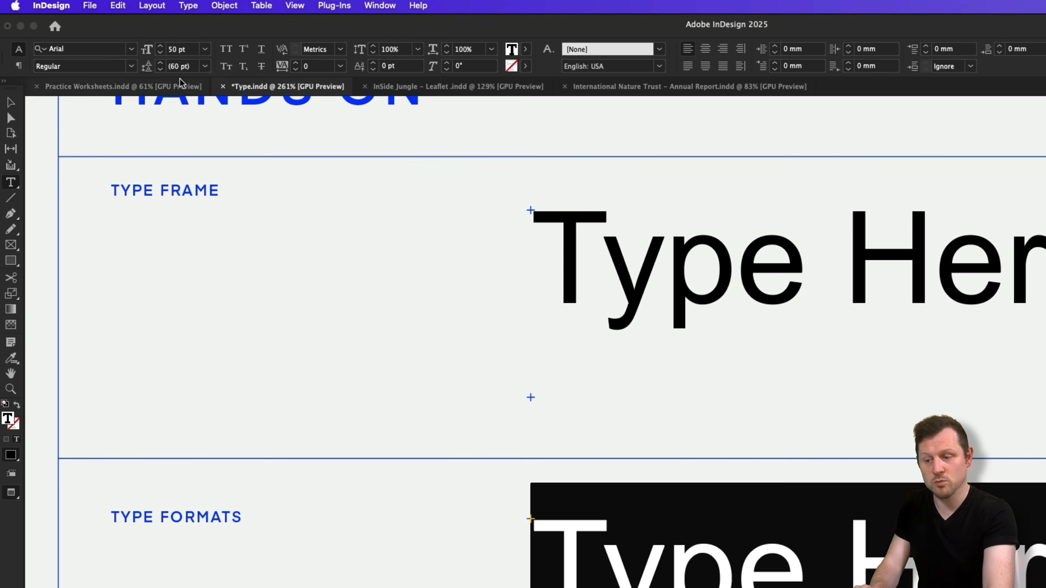
{"action": "left_click", "coordinate": [227, 54]}
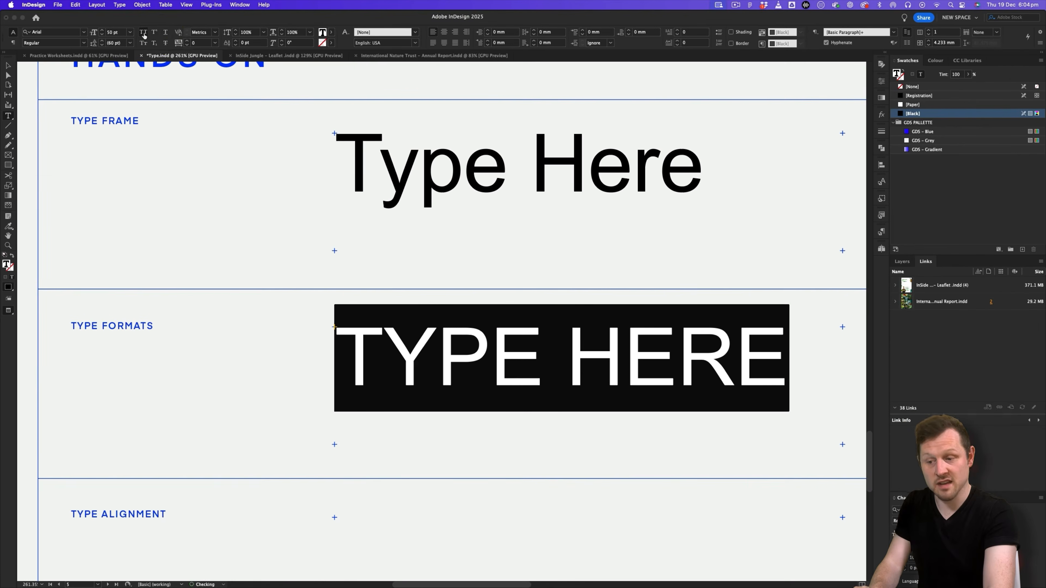
{"action": "left_click", "coordinate": [165, 33]}
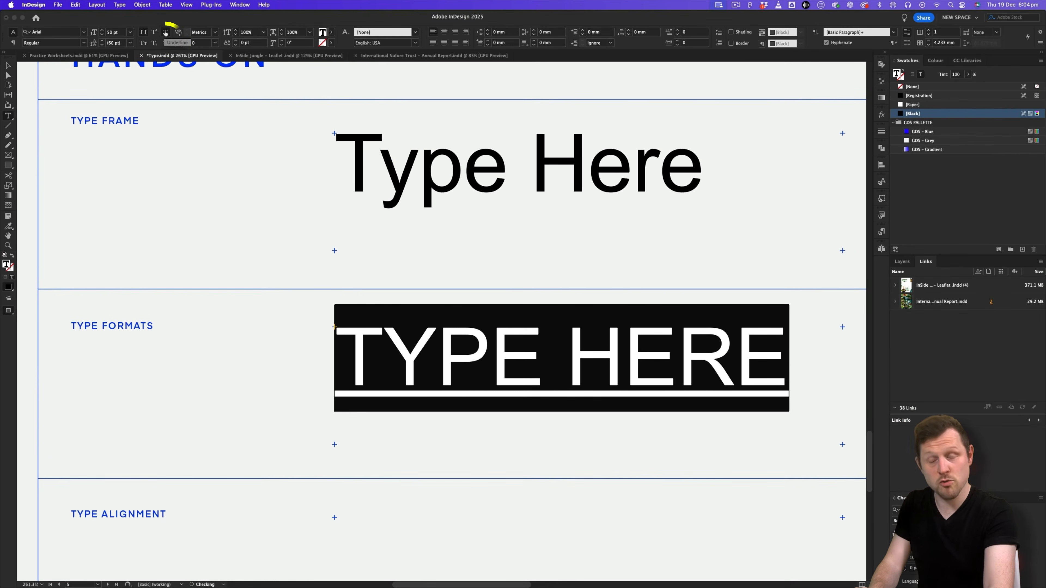
{"action": "left_click", "coordinate": [165, 43]}
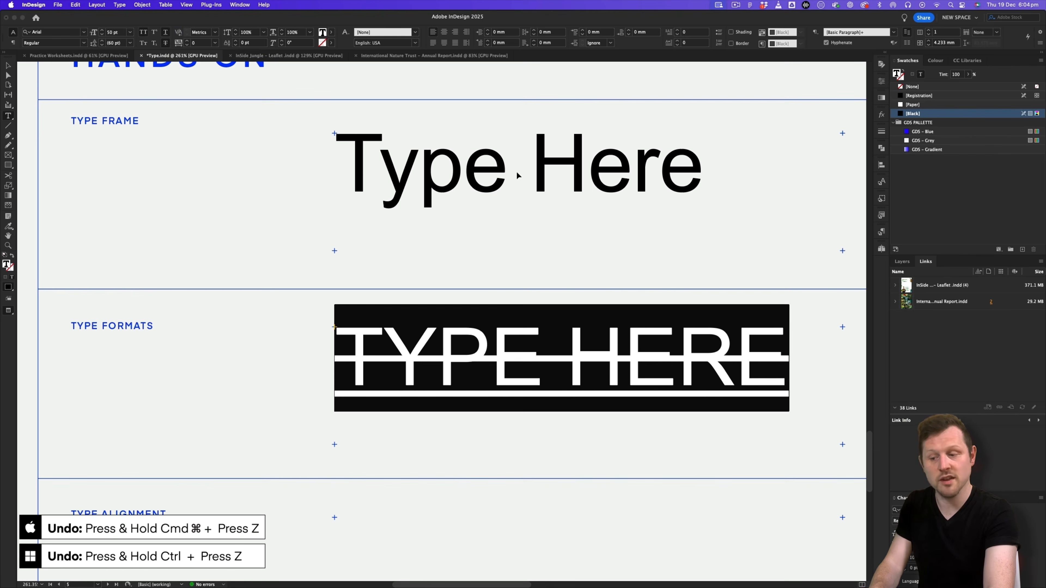
Step: Undo the Strikethrough and Underline on the Type Formats text, and replace the wording with "19th may"
{"action": "key", "text": "super+z"}
{"action": "key", "text": "super+z"}
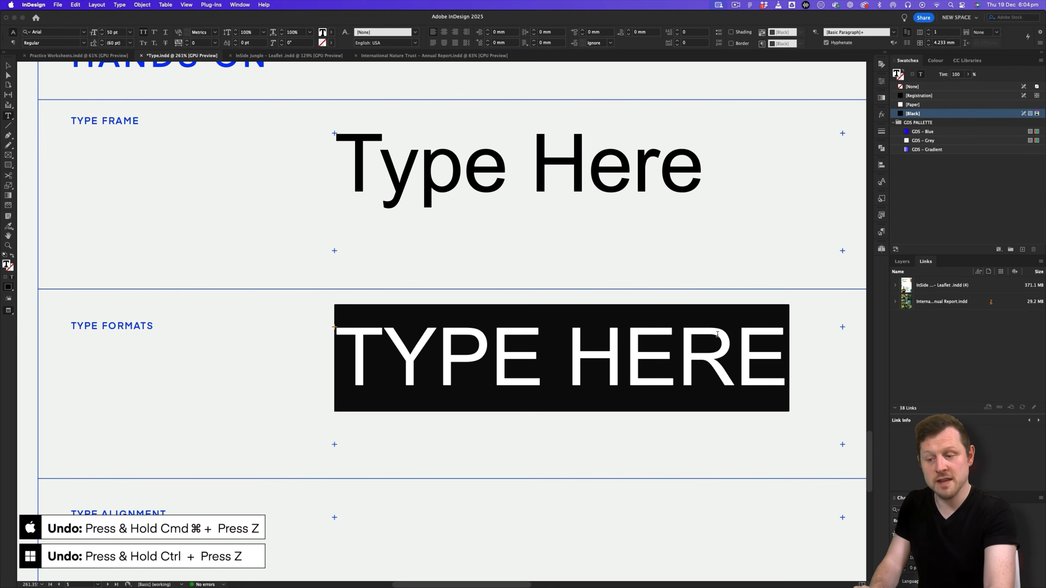
{"action": "type", "text": "19T"}
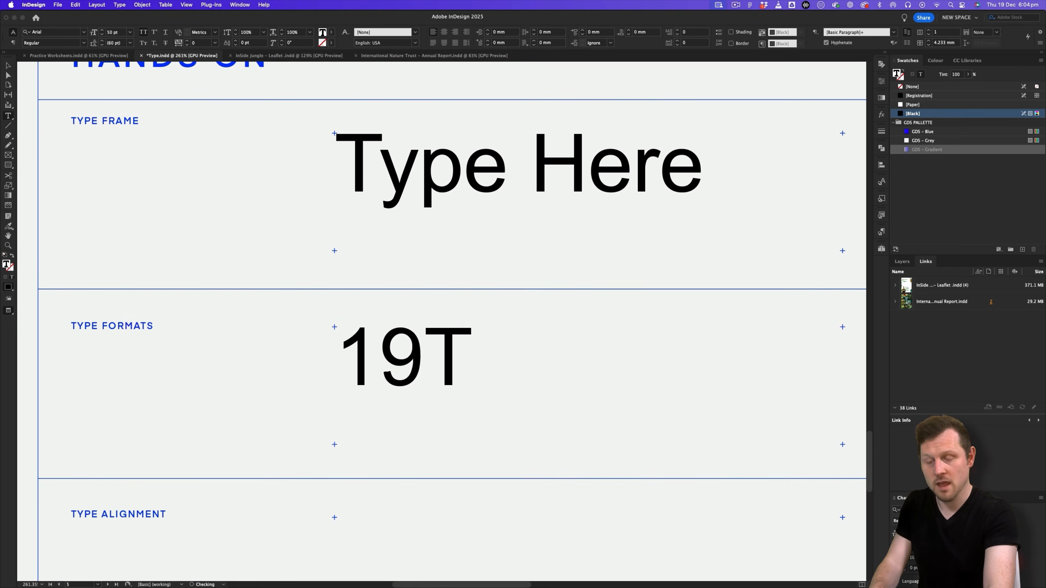
{"action": "type", "text": "H MAY"}
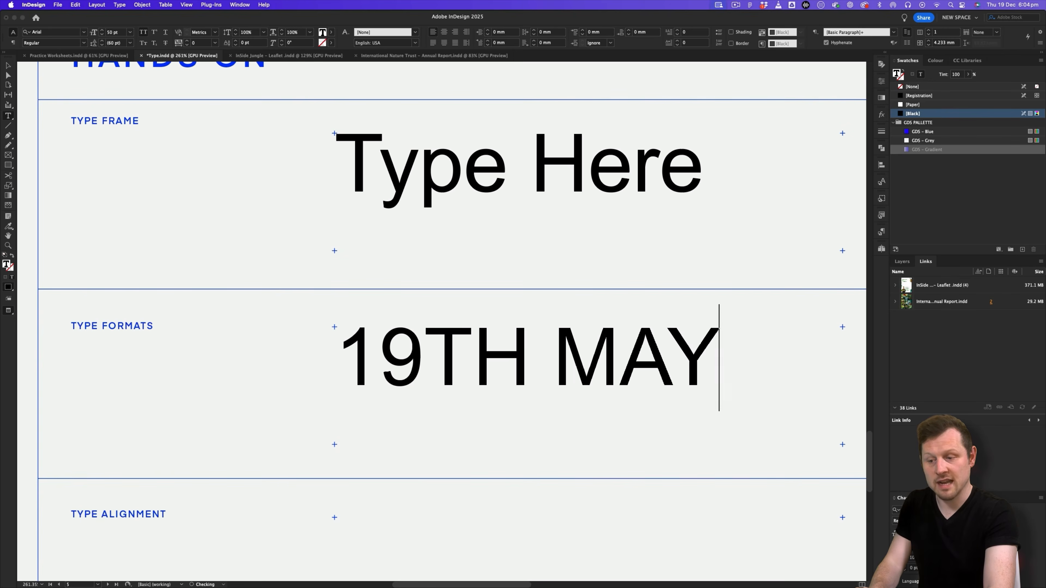
Step: Turn off All Caps for the whole date text and make only the "th" superscript
{"action": "key", "text": "super+a"}
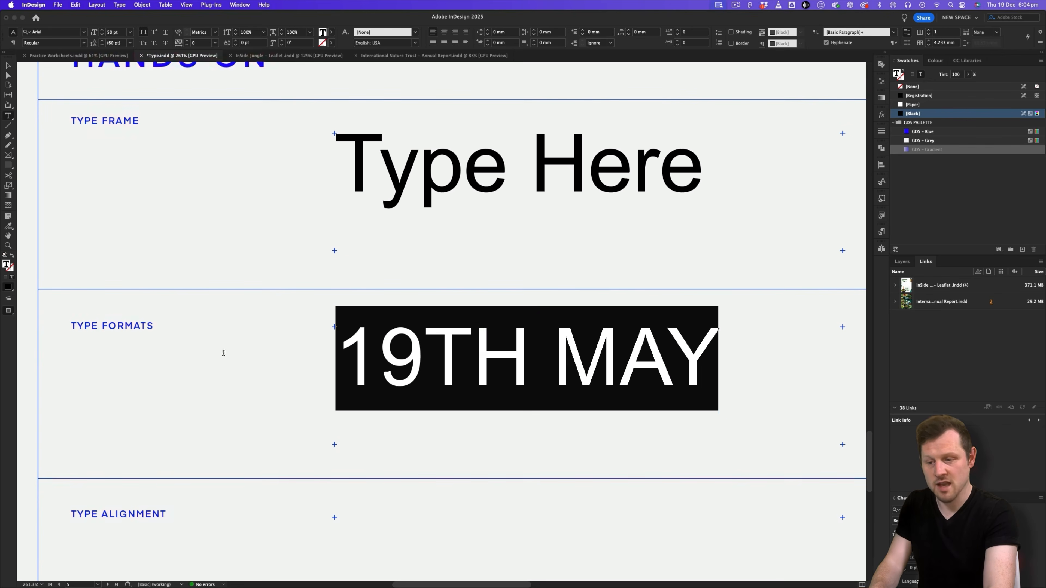
{"action": "left_click", "coordinate": [146, 34]}
{"action": "left_click_drag", "start_coordinate": [490, 357], "coordinate": [429, 356]}
{"action": "left_click", "coordinate": [154, 32]}
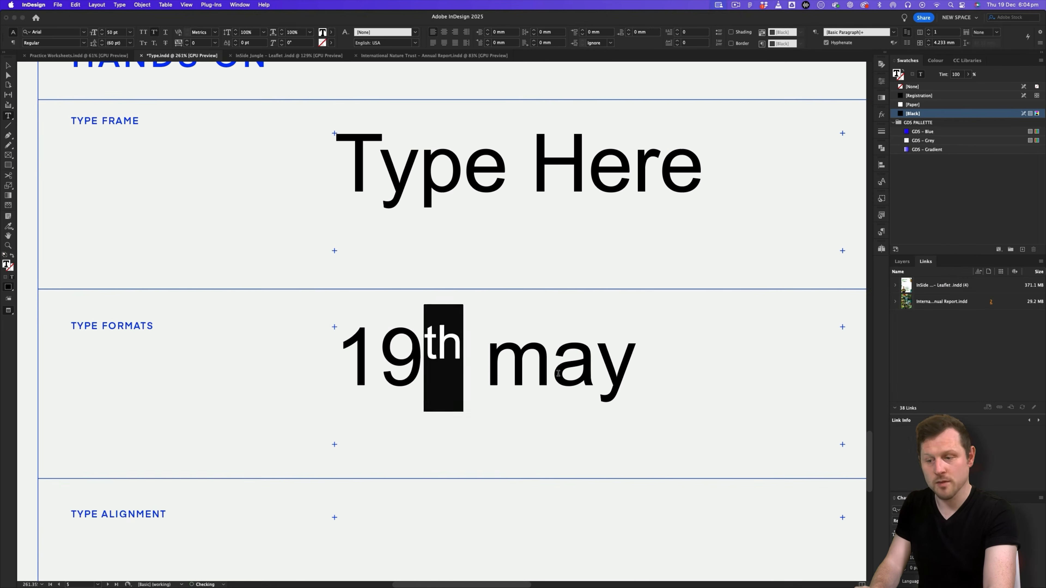
{"action": "left_click", "coordinate": [709, 459]}
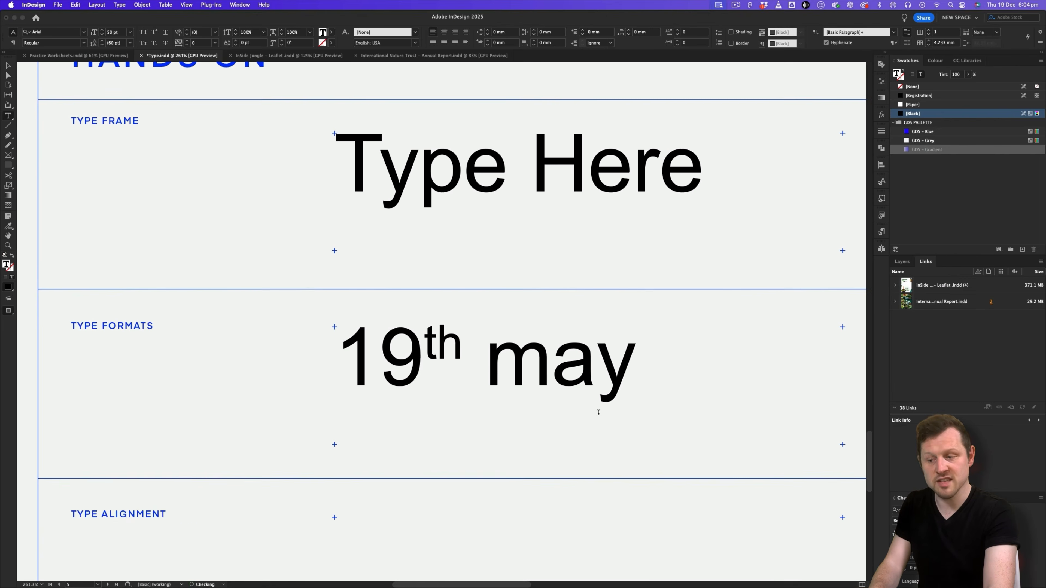
Step: Replace the date text with "co2" and make the letter "o" subscript
{"action": "key", "text": "super+a"}
{"action": "type", "text": "co2"}
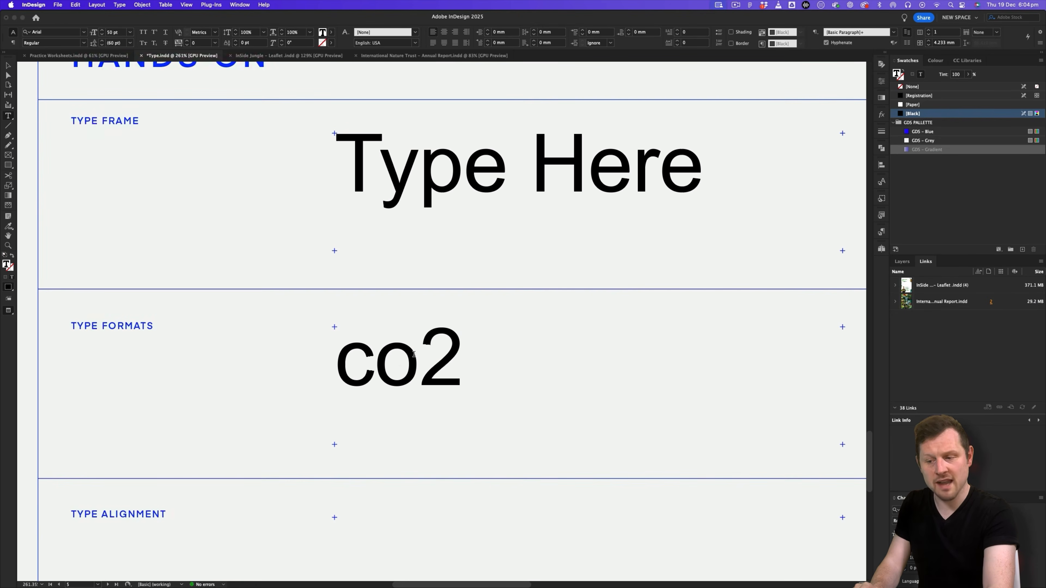
{"action": "left_click_drag", "start_coordinate": [419, 363], "coordinate": [377, 364]}
{"action": "left_click", "coordinate": [154, 43]}
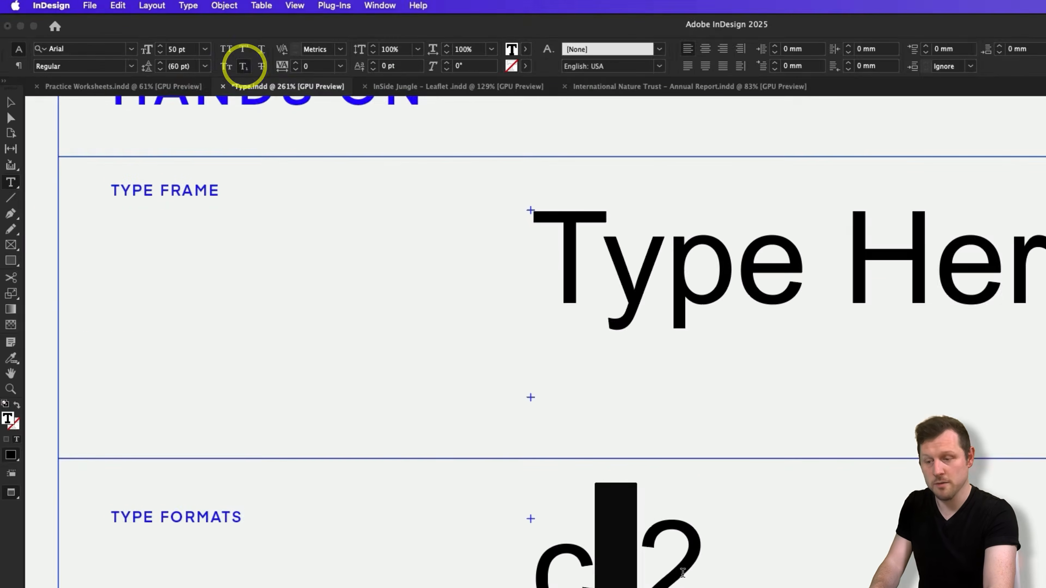
{"action": "left_click", "coordinate": [683, 573]}
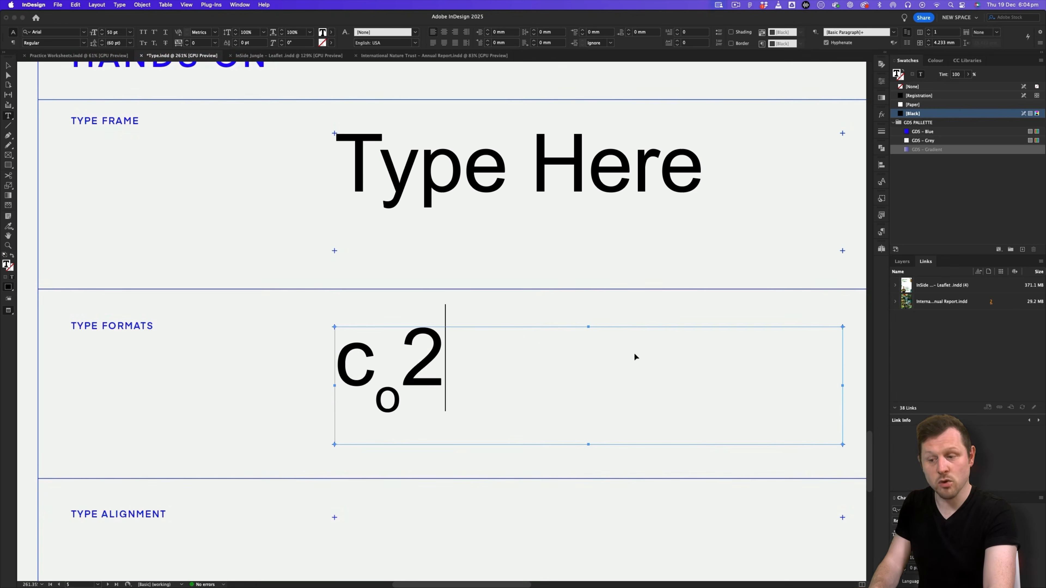
Step: Replace the "co2" text with "Type Here" and switch Small Caps on and off again for all of it
{"action": "left_click_drag", "start_coordinate": [449, 363], "coordinate": [308, 357]}
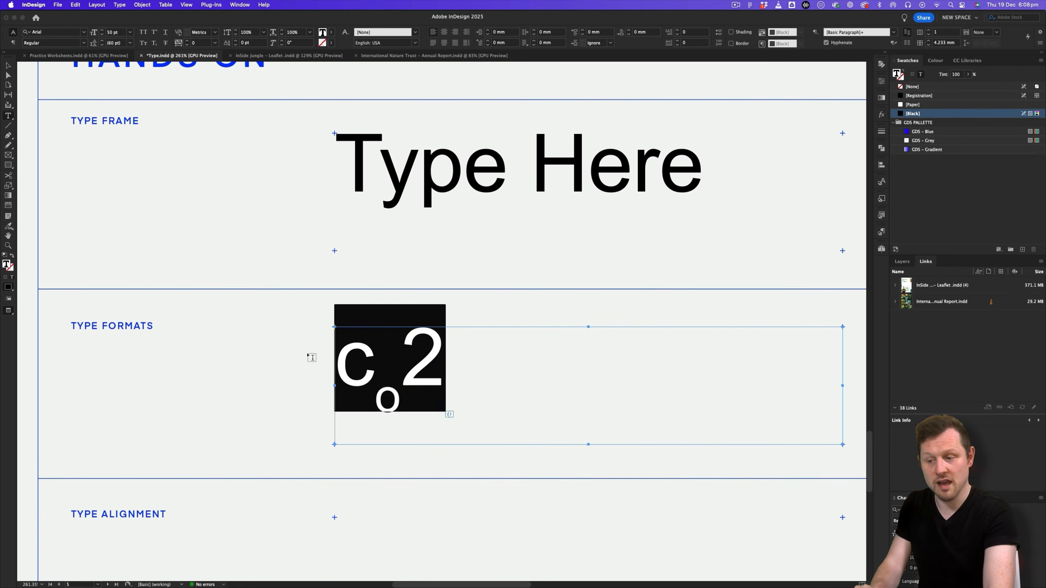
{"action": "type", "text": "Type Here"}
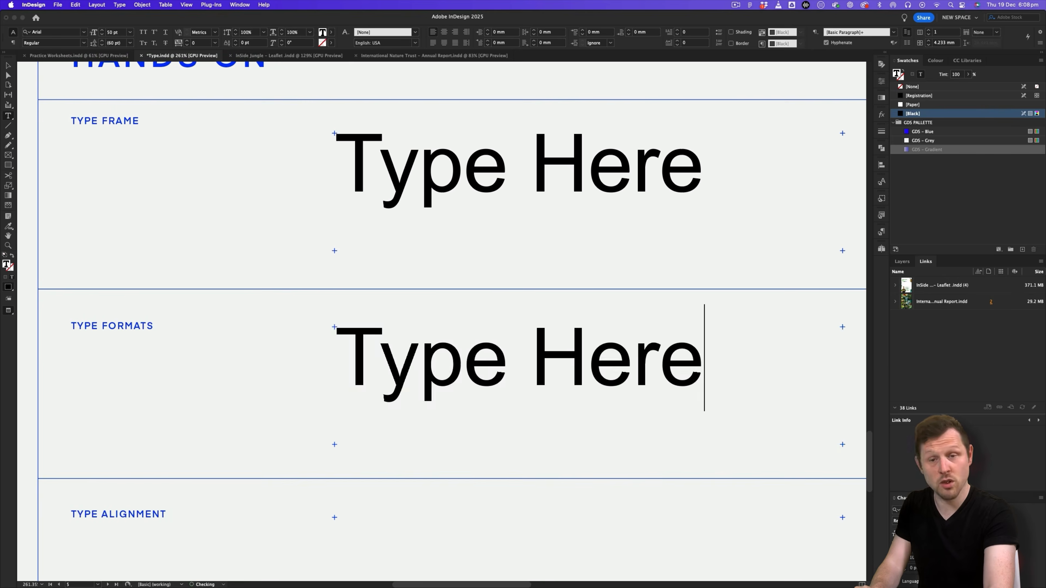
{"action": "key", "text": "super+a"}
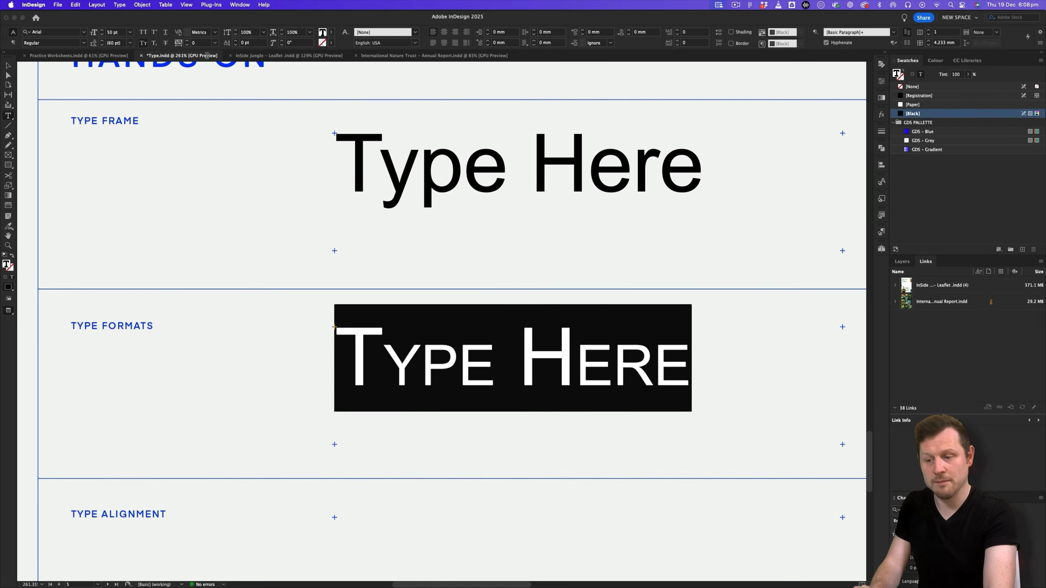
{"action": "left_click", "coordinate": [226, 66]}
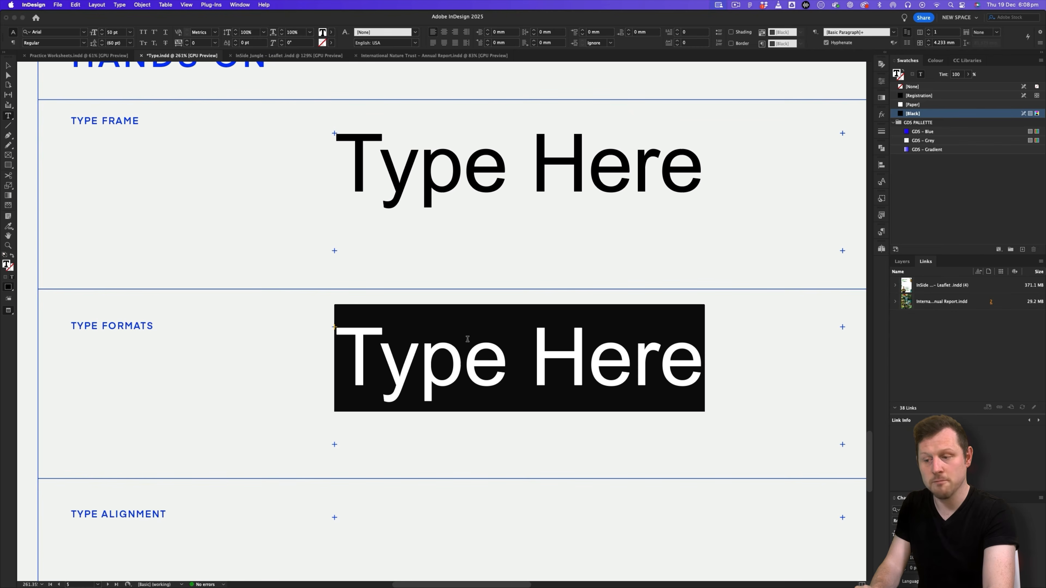
Step: Set the font style of the "Type Here" text in the Type Formats section to Bold, and deselect the text
{"action": "left_click", "coordinate": [85, 43]}
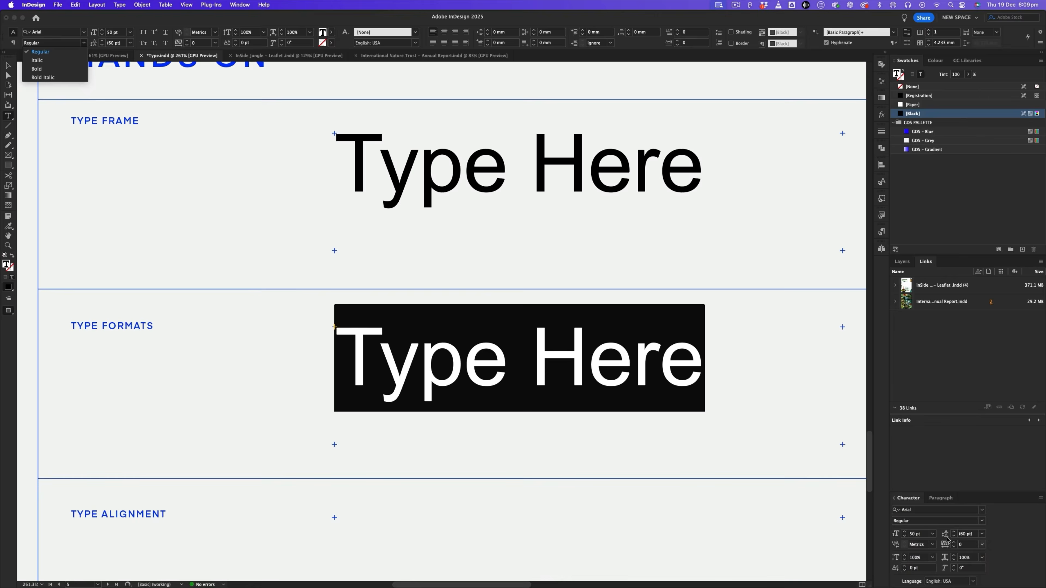
{"action": "left_click", "coordinate": [979, 521]}
{"action": "left_click", "coordinate": [981, 521]}
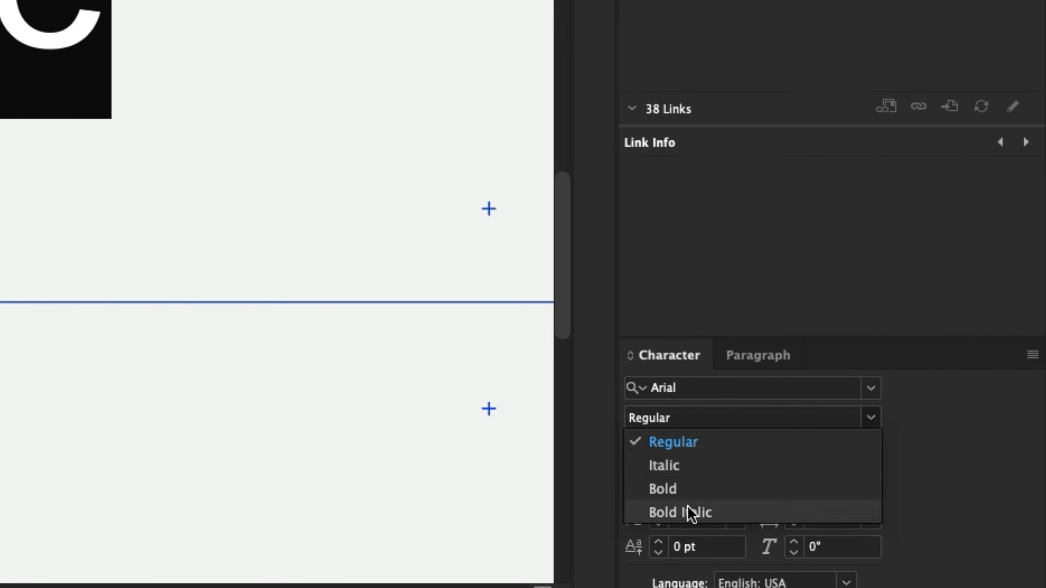
{"action": "left_click", "coordinate": [693, 488]}
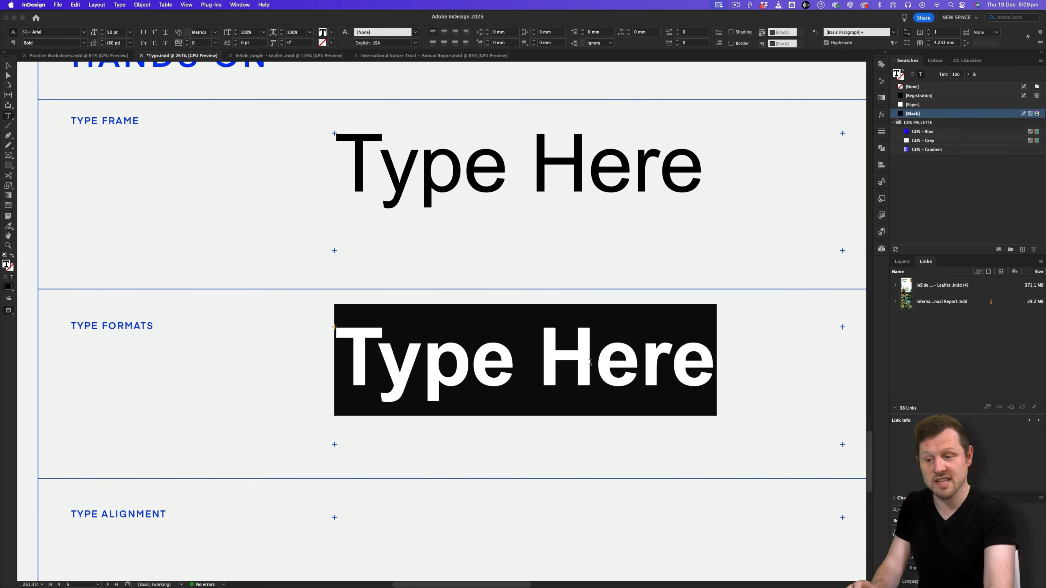
{"action": "left_click", "coordinate": [607, 356]}
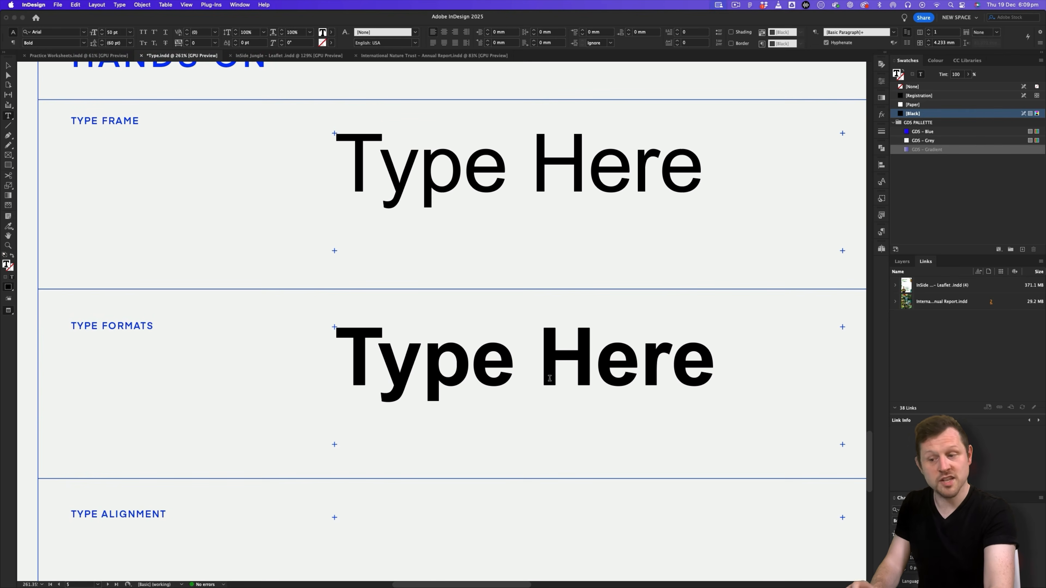
Step: Retype the Type Formats text as "TYPE HERE" in capitals and change its case to Sentence case
{"action": "left_click_drag", "start_coordinate": [710, 357], "coordinate": [333, 360]}
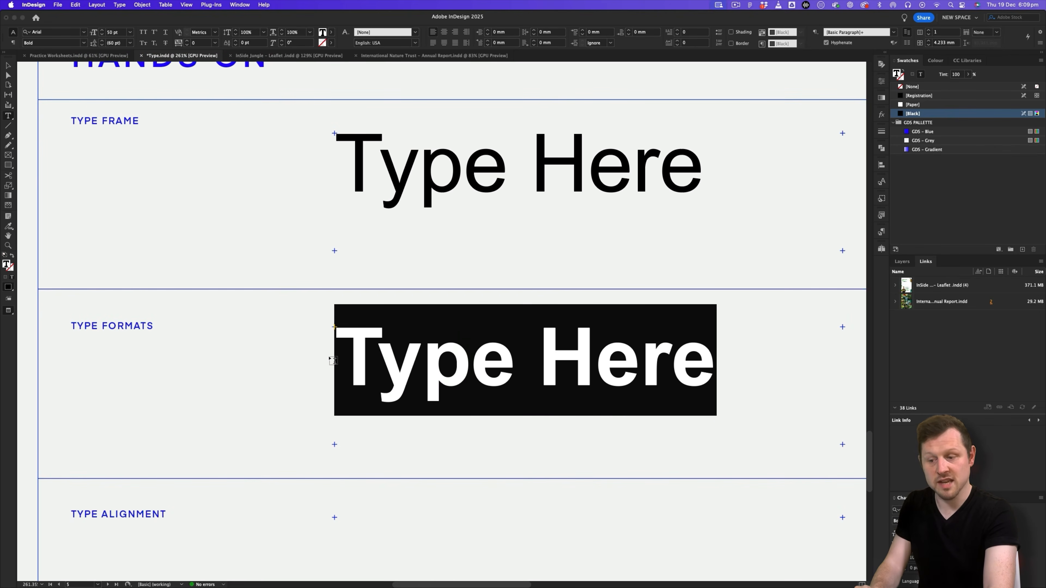
{"action": "type", "text": "TYPE HERE"}
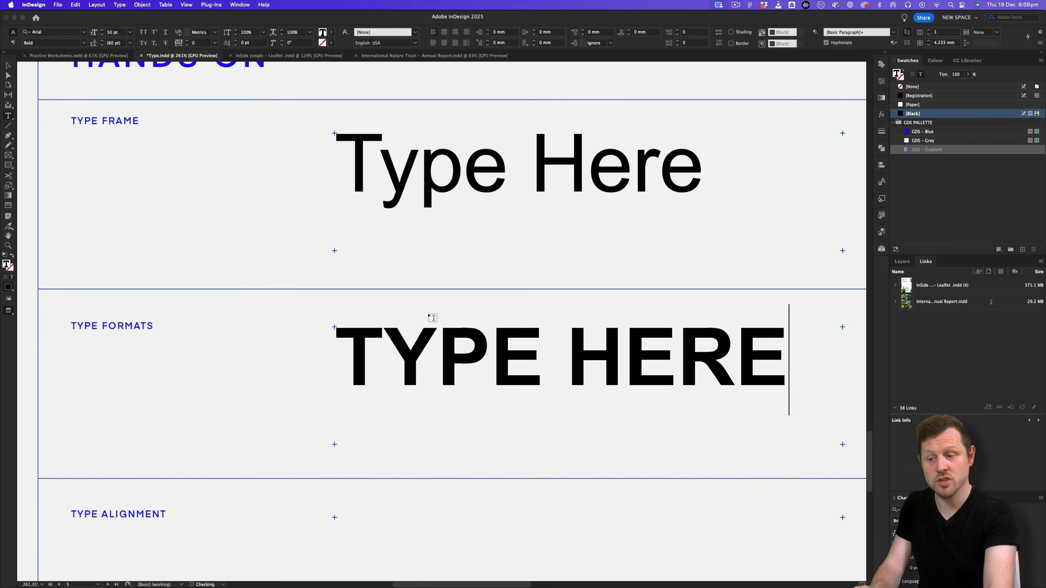
{"action": "left_click_drag", "start_coordinate": [786, 356], "coordinate": [333, 359]}
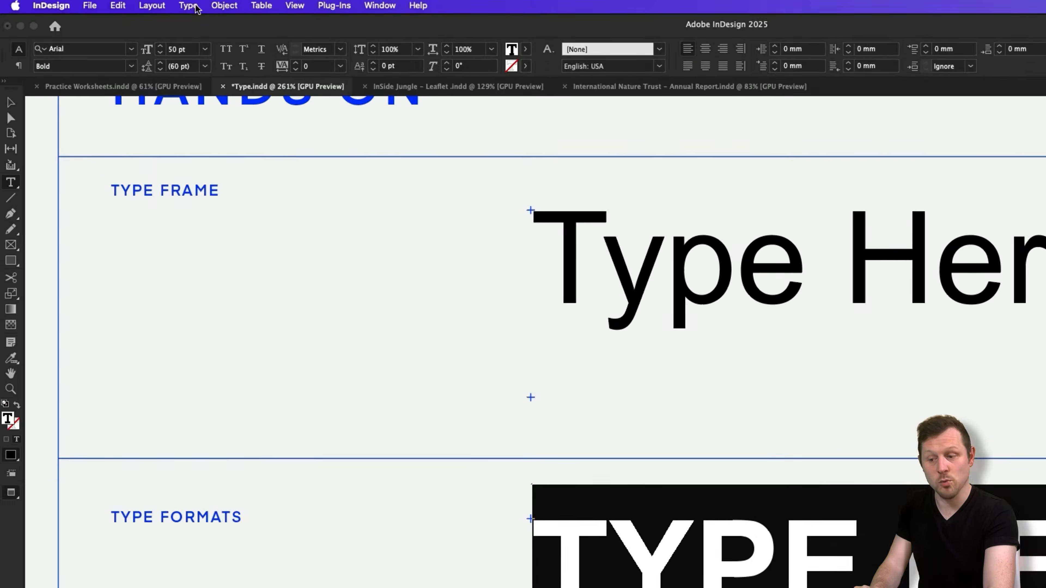
{"action": "left_click", "coordinate": [147, 6]}
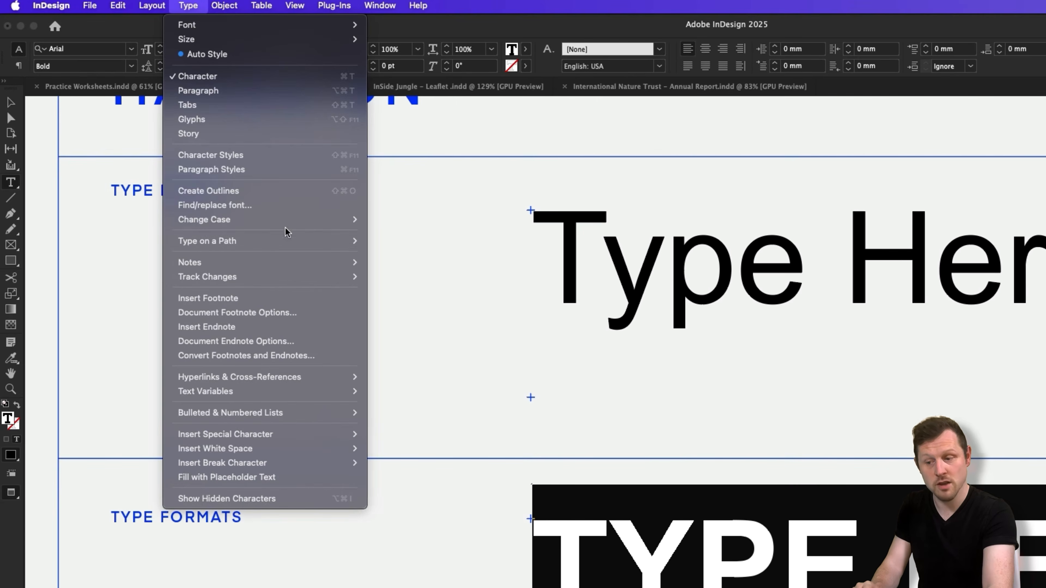
{"action": "mouse_move", "coordinate": [287, 222]}
{"action": "left_click", "coordinate": [402, 263]}
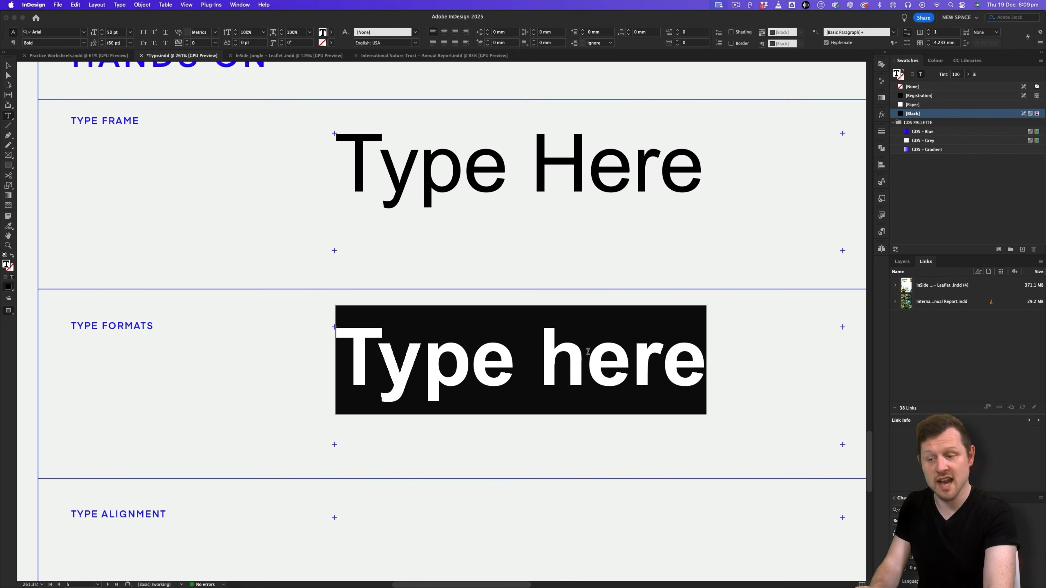
Step: Open the fill's Colour Picker for the whole Type Formats text, cancel it, and apply the GDS - Blue swatch instead
{"action": "left_click", "coordinate": [578, 352]}
{"action": "left_click_drag", "start_coordinate": [709, 350], "coordinate": [316, 343]}
{"action": "scroll", "coordinate": [316, 343], "scroll_direction": "up", "scroll_amount": 1}
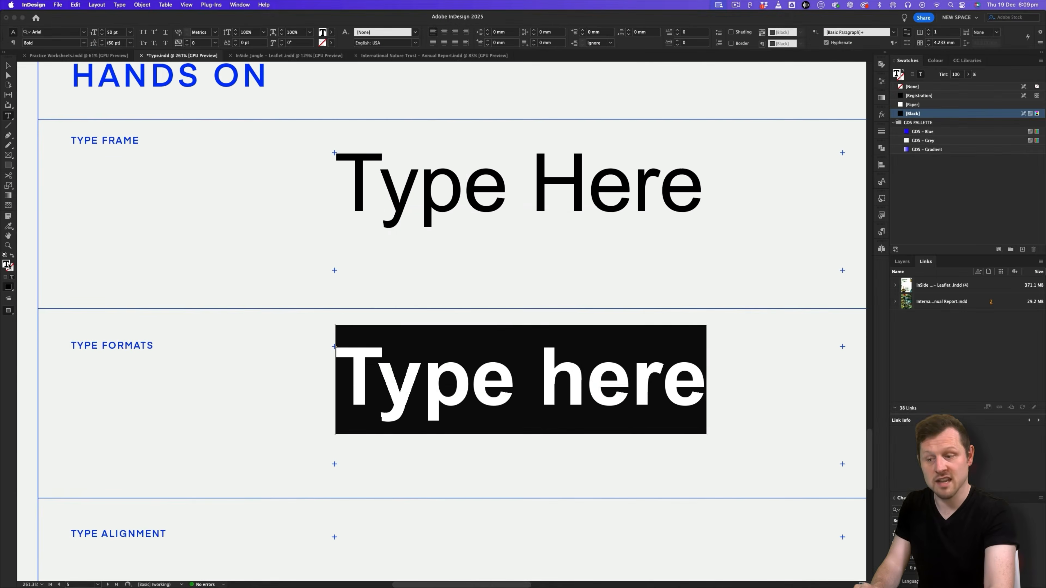
{"action": "double_click", "coordinate": [7, 265]}
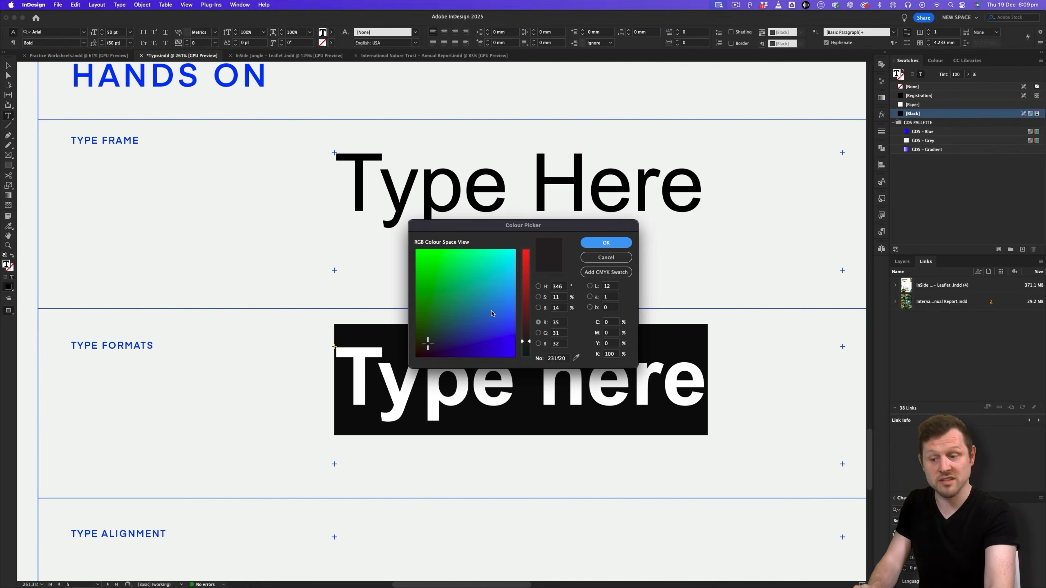
{"action": "left_click", "coordinate": [605, 258]}
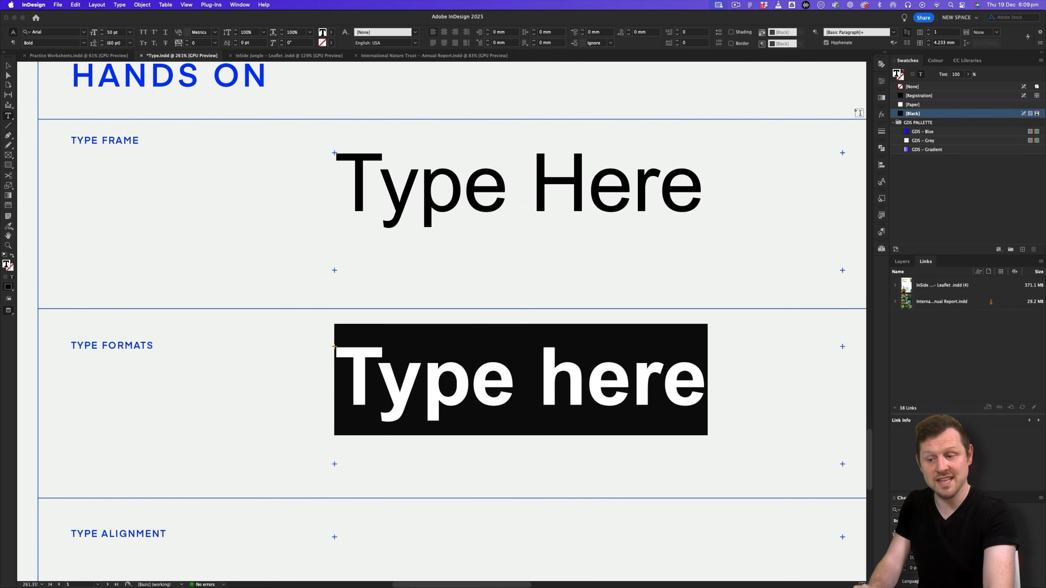
{"action": "left_click", "coordinate": [926, 133]}
{"action": "left_click", "coordinate": [631, 369]}
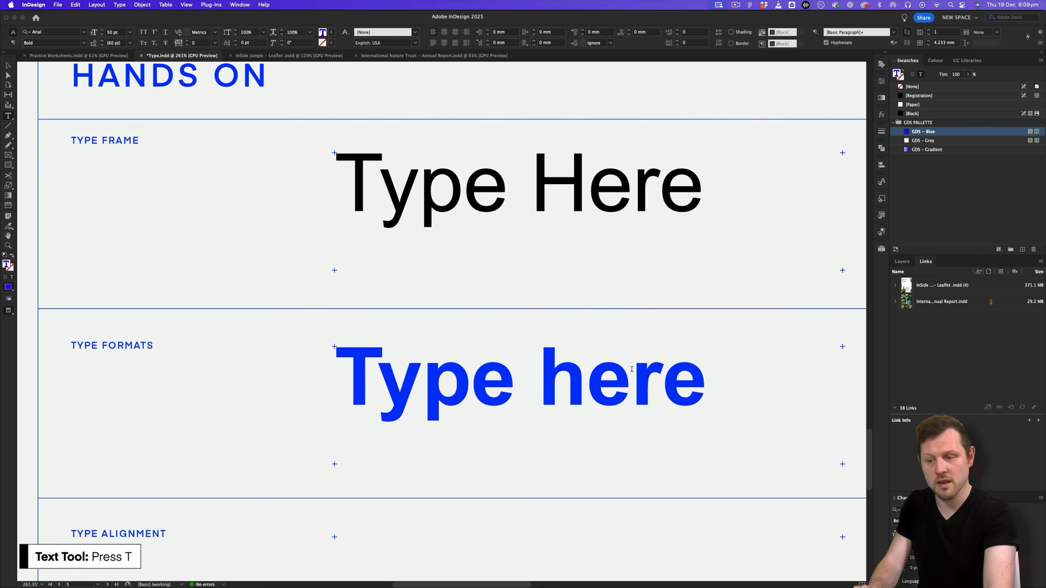
Step: Apply the GDS - Gradient swatch to the whole Type Formats text and redraw the gradient's direction with the Gradient Swatch tool
{"action": "key", "text": "Escape"}
{"action": "key", "text": "t"}
{"action": "left_click_drag", "start_coordinate": [706, 381], "coordinate": [335, 381]}
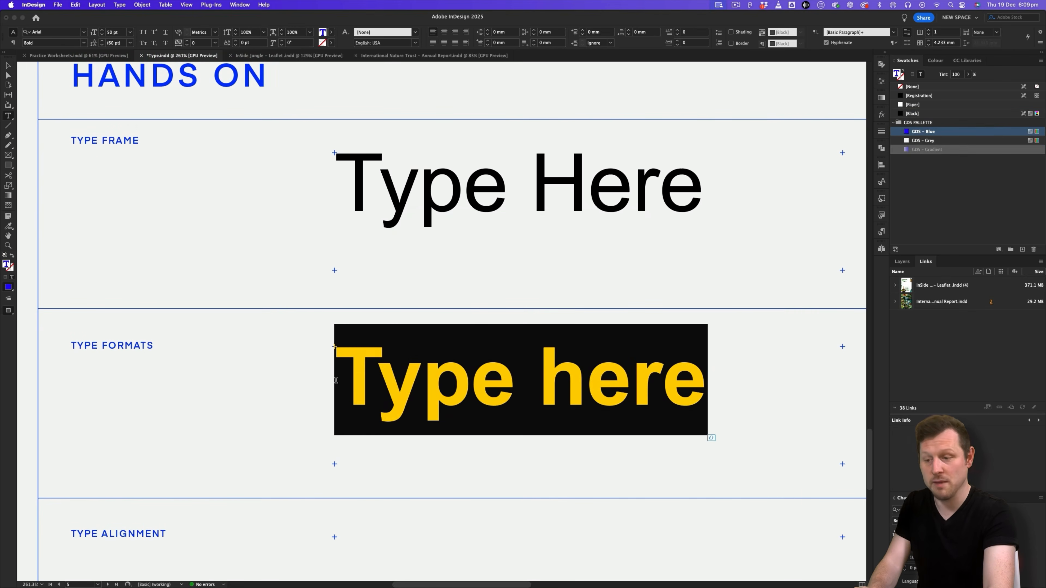
{"action": "left_click", "coordinate": [916, 150]}
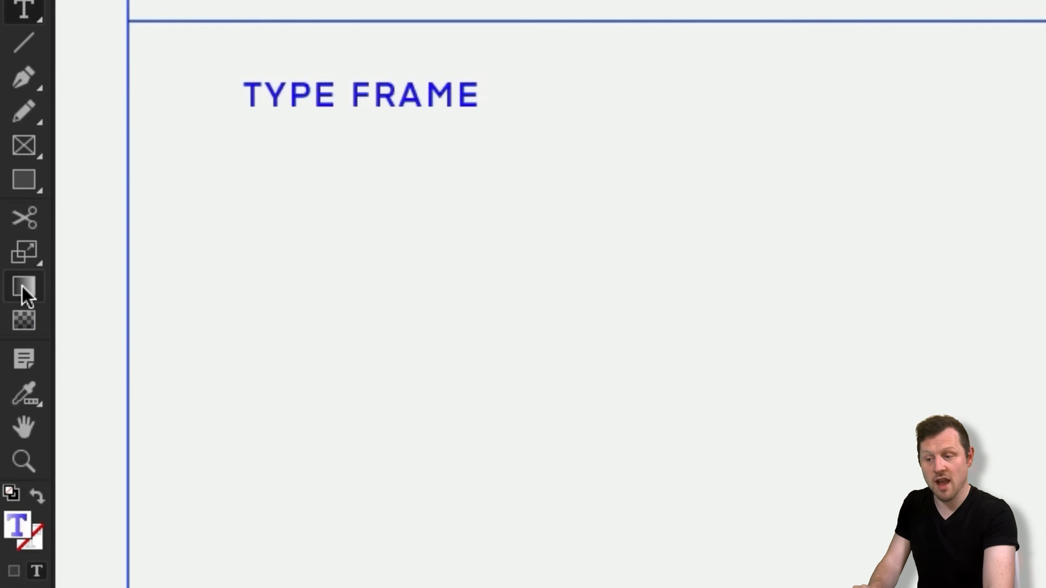
{"action": "left_click", "coordinate": [8, 196]}
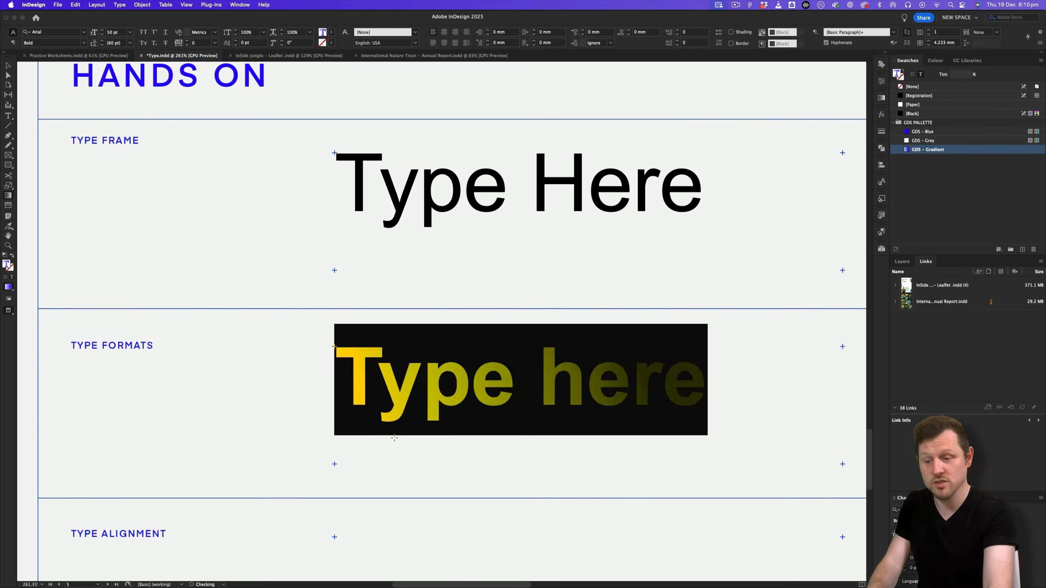
{"action": "mouse_move", "coordinate": [394, 437]}
{"action": "left_mouse_down"}
{"action": "mouse_move", "coordinate": [633, 304]}
{"action": "mouse_move", "coordinate": [384, 445]}
{"action": "left_mouse_up"}
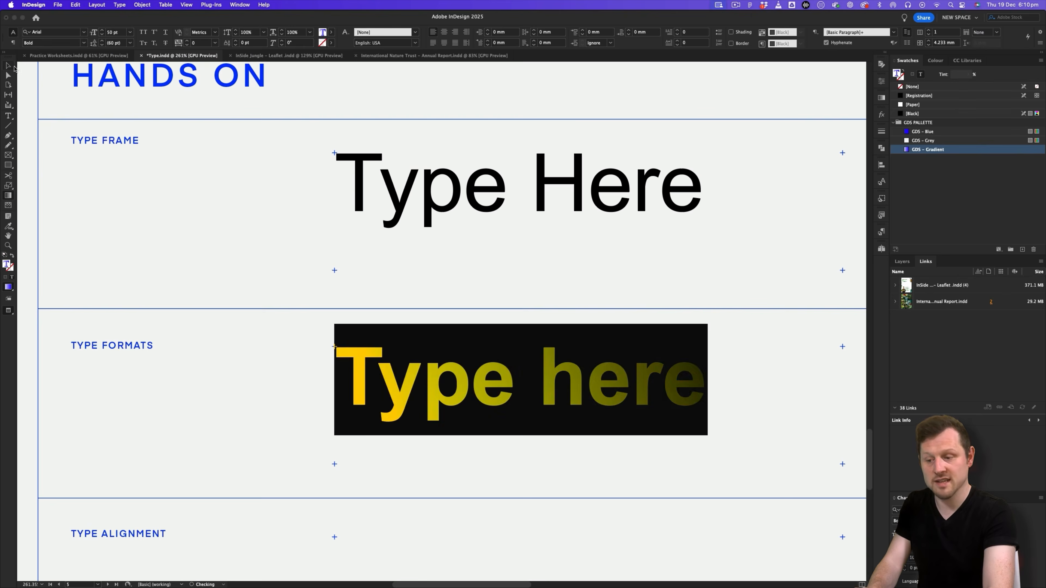
{"action": "left_click", "coordinate": [9, 66]}
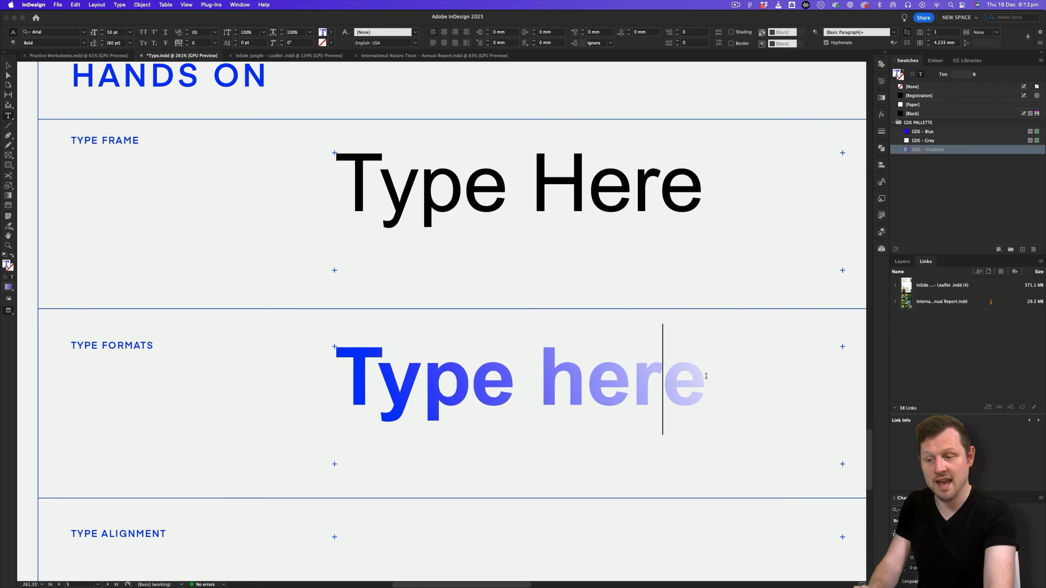
Step: Recolour all of the Type Formats text with the [Black] swatch and leave text editing with its frame selected
{"action": "key", "text": "super+a"}
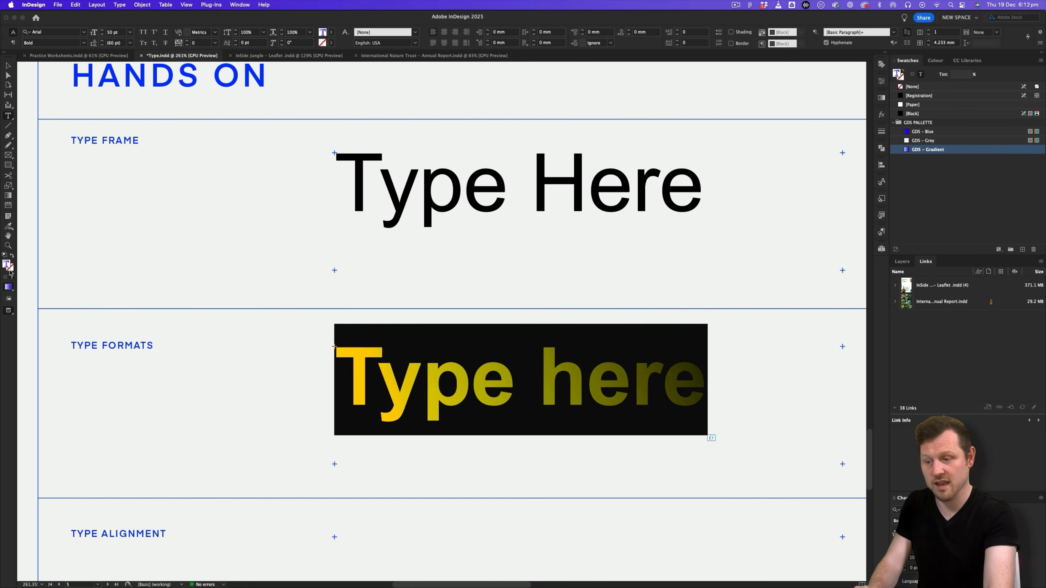
{"action": "left_click", "coordinate": [915, 115]}
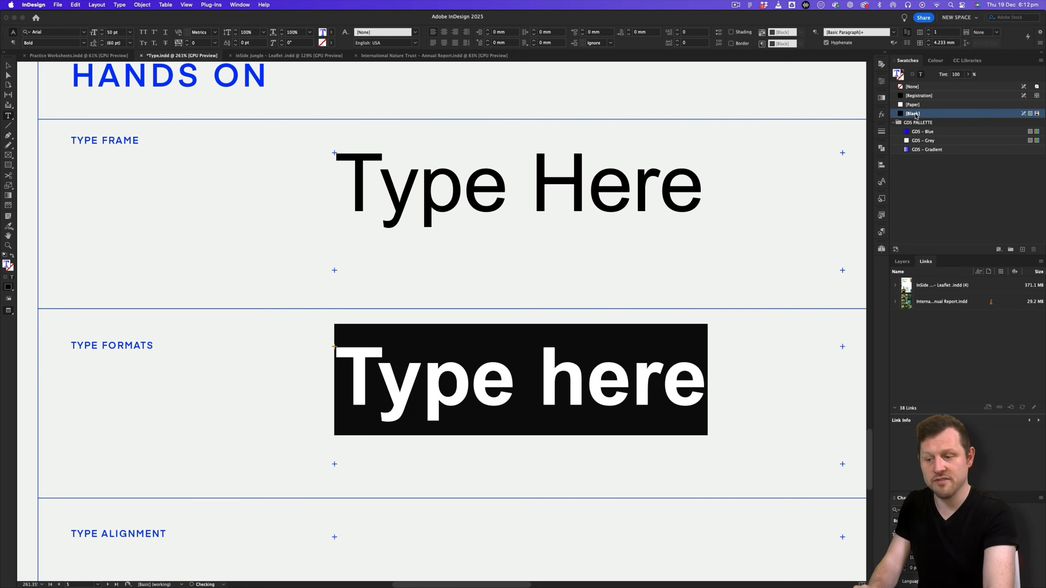
{"action": "key", "text": "Escape"}
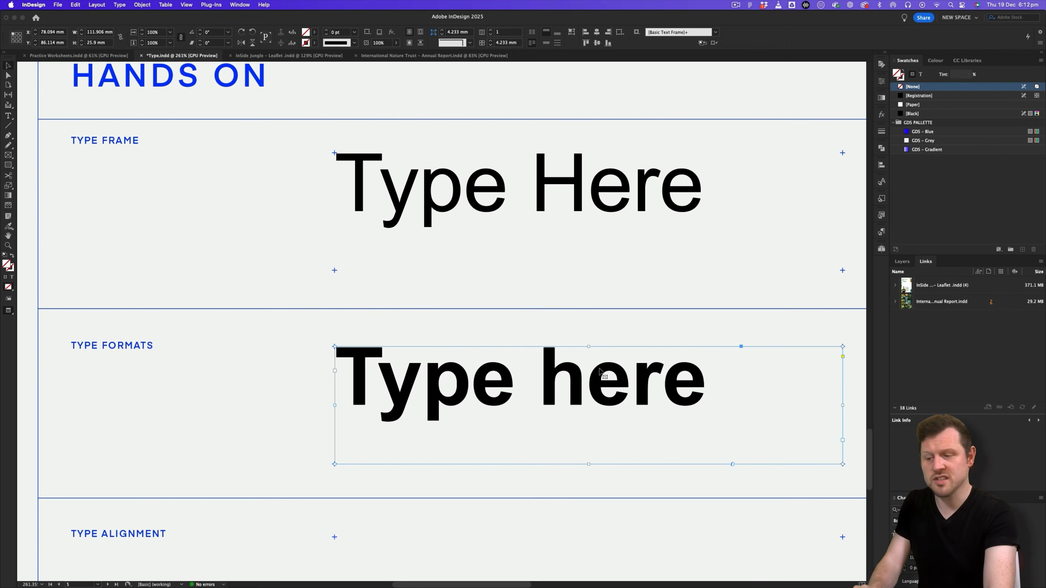
{"action": "scroll", "coordinate": [600, 371], "scroll_direction": "right", "scroll_amount": 1}
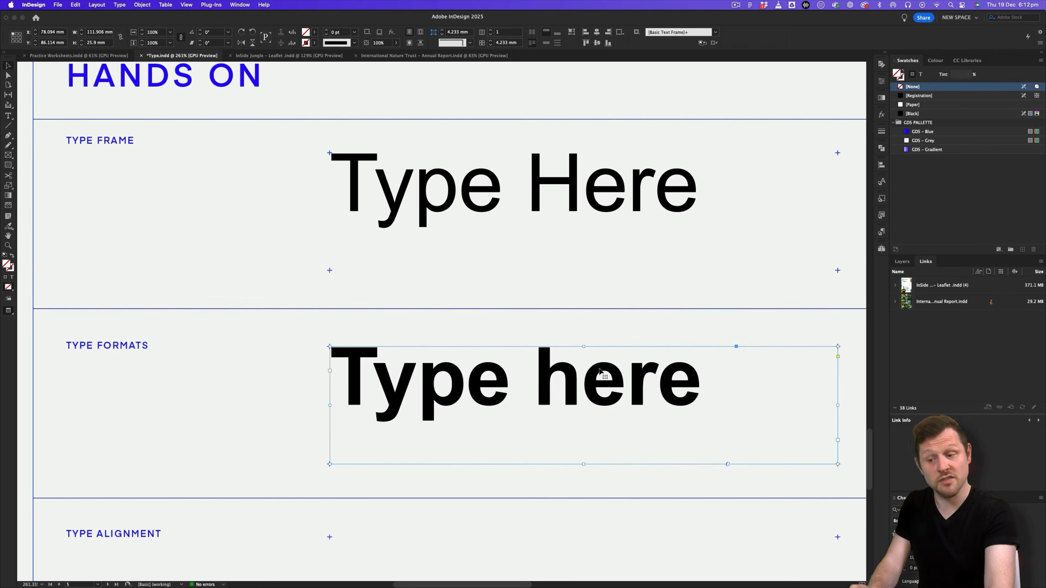
Step: Apply All Caps to the whole Type Formats text
{"action": "double_click", "coordinate": [607, 379]}
{"action": "left_click_drag", "start_coordinate": [705, 381], "coordinate": [348, 363]}
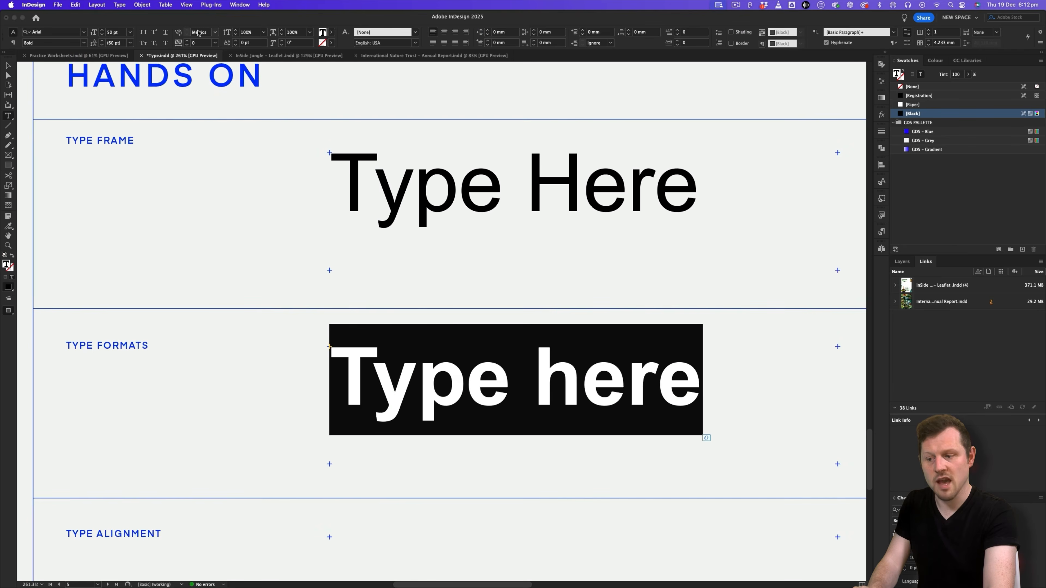
{"action": "left_click", "coordinate": [143, 32]}
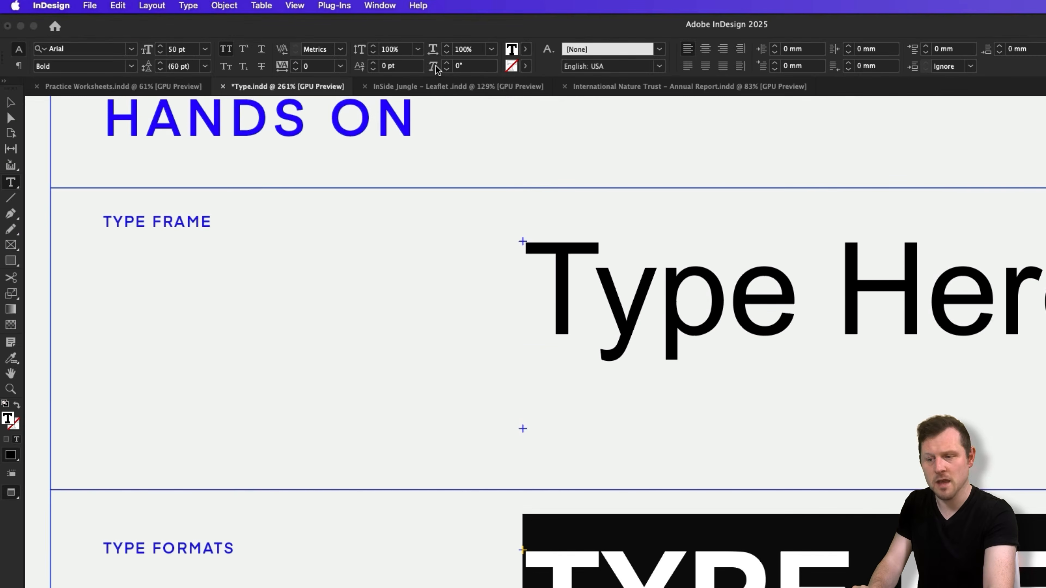
Step: Skew the whole Type Formats text to 10°
{"action": "left_click", "coordinate": [447, 63]}
{"action": "left_click", "coordinate": [448, 63]}
{"action": "left_click", "coordinate": [447, 63]}
{"action": "left_click", "coordinate": [447, 63]}
{"action": "left_click", "coordinate": [447, 64]}
{"action": "left_click", "coordinate": [447, 64]}
{"action": "left_click", "coordinate": [447, 63]}
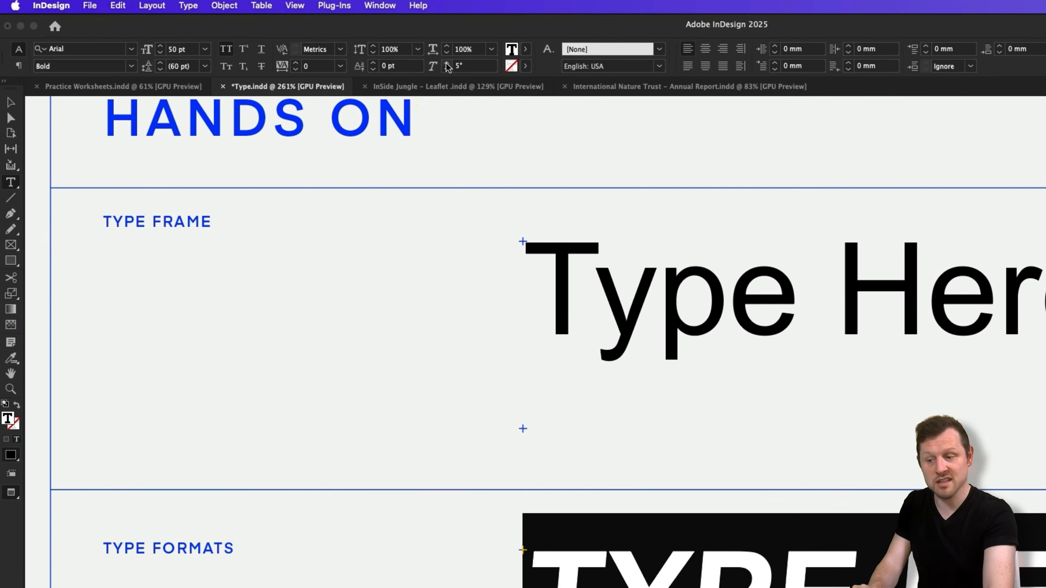
{"action": "left_click", "coordinate": [447, 64]}
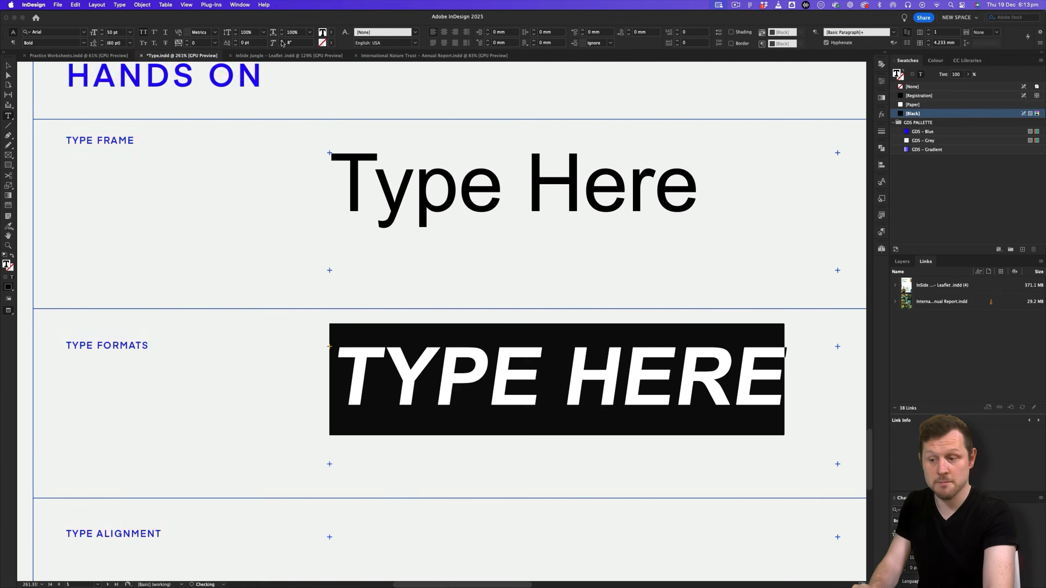
{"action": "left_click", "coordinate": [281, 42]}
{"action": "left_click", "coordinate": [282, 42]}
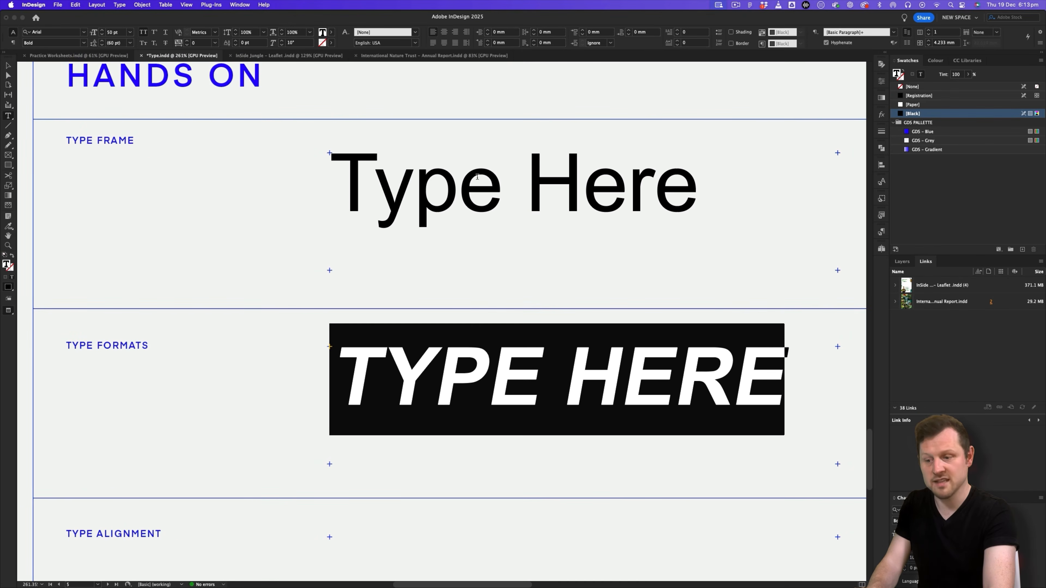
Step: Reset the skew of the Type Formats text to 0°
{"action": "left_click", "coordinate": [287, 42]}
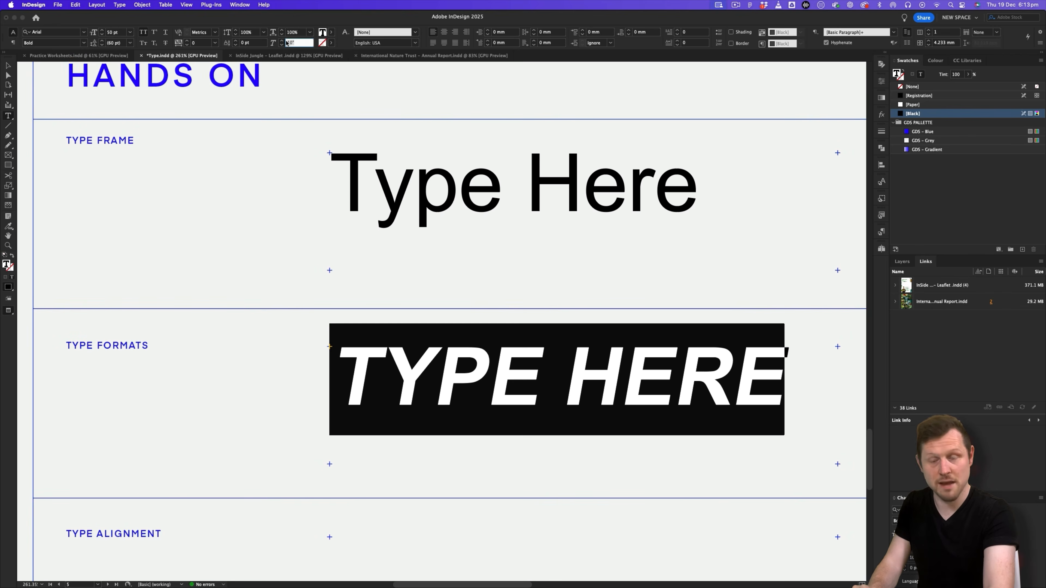
{"action": "type", "text": "0"}
{"action": "key", "text": "Return"}
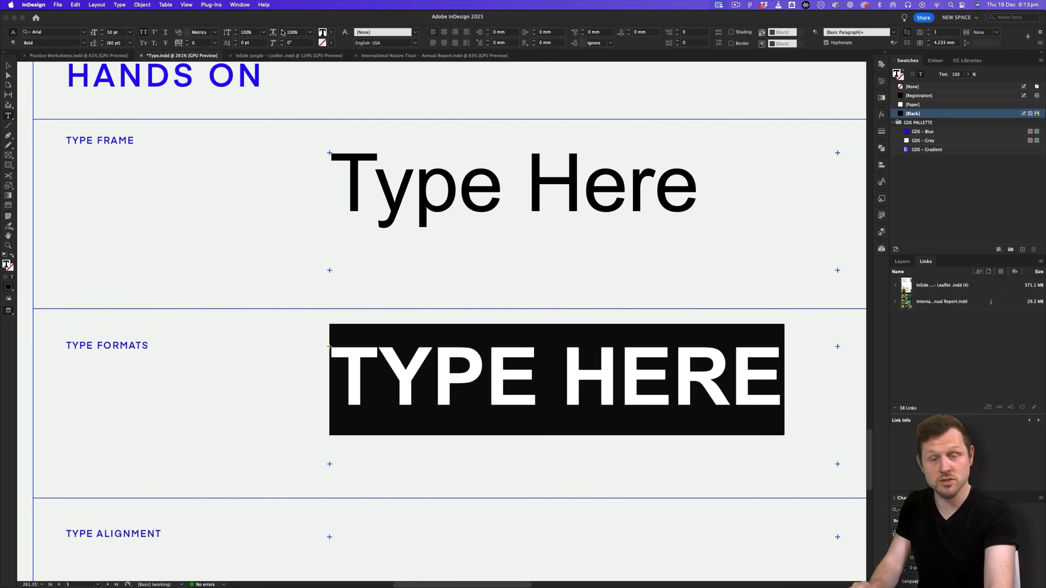
Step: Set the Type Formats text's horizontal scale to 110% and leave text editing
{"action": "left_click", "coordinate": [283, 30]}
{"action": "left_click", "coordinate": [283, 30]}
{"action": "left_click", "coordinate": [282, 31]}
{"action": "left_click", "coordinate": [282, 31]}
{"action": "left_click", "coordinate": [283, 30]}
{"action": "left_click", "coordinate": [283, 30]}
{"action": "left_click", "coordinate": [282, 31]}
{"action": "left_click", "coordinate": [282, 31]}
{"action": "left_click", "coordinate": [283, 31]}
{"action": "left_click", "coordinate": [282, 30]}
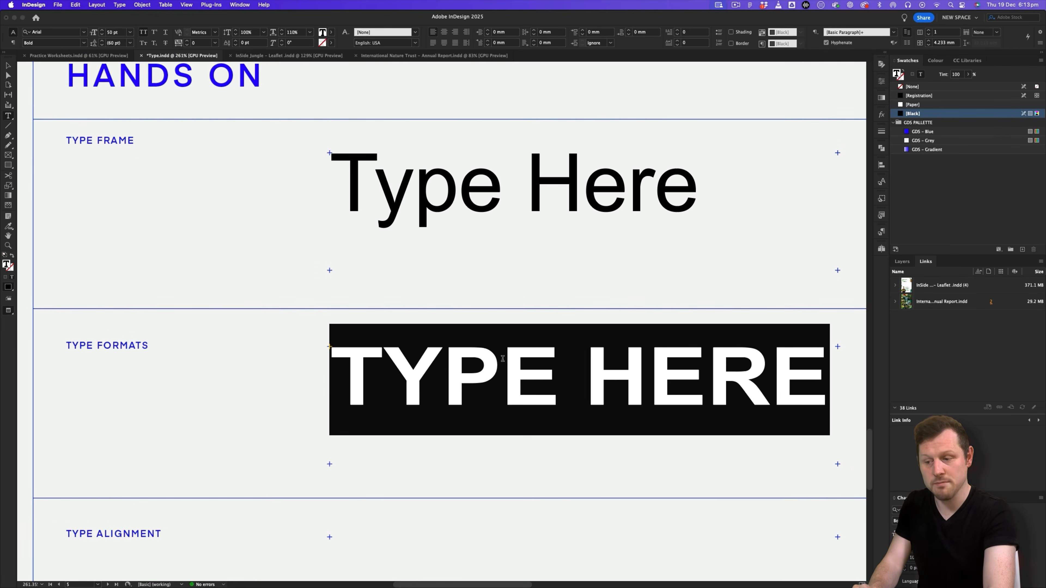
{"action": "scroll", "coordinate": [533, 321], "scroll_direction": "up", "scroll_amount": 3}
{"action": "key", "text": "Escape"}
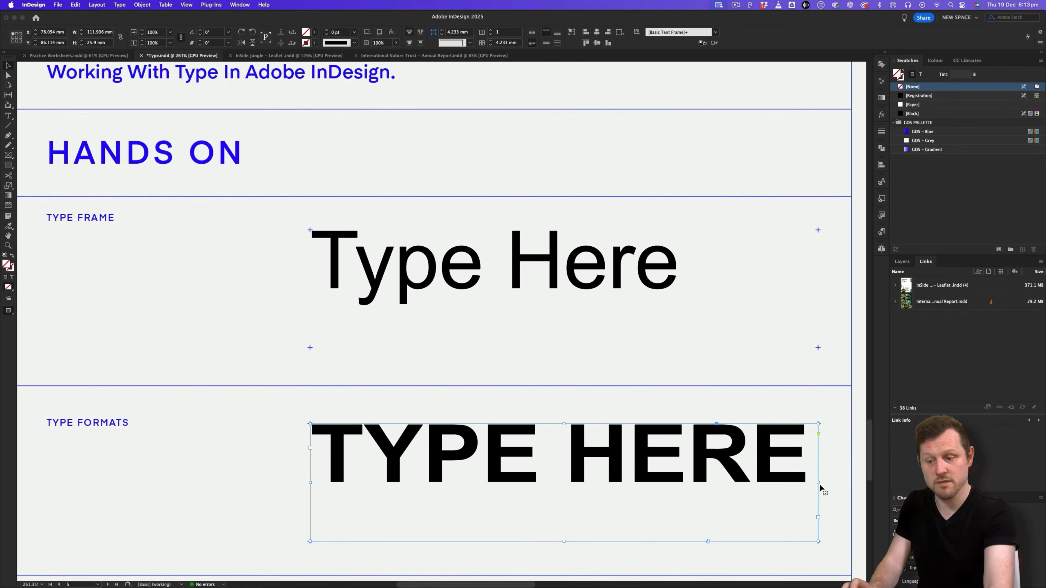
Step: Reset the horizontal scale of the whole Type Formats text to 100%
{"action": "left_click", "coordinate": [641, 407]}
{"action": "scroll", "coordinate": [642, 407], "scroll_direction": "down", "scroll_amount": 4}
{"action": "key", "text": "t"}
{"action": "left_click", "coordinate": [559, 317]}
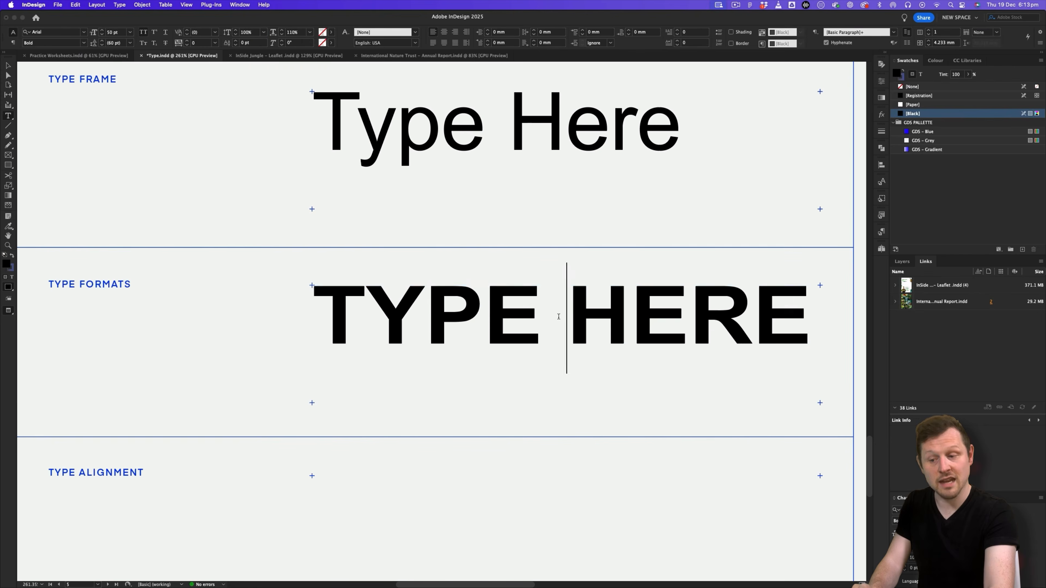
{"action": "key", "text": "super+a"}
{"action": "left_click", "coordinate": [254, 35]}
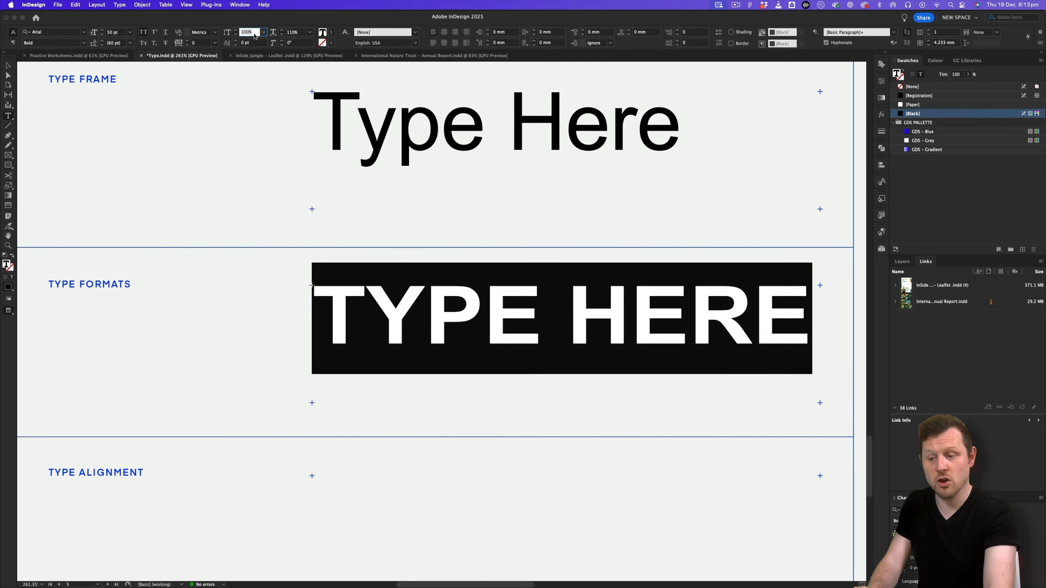
{"action": "left_click", "coordinate": [297, 34]}
{"action": "type", "text": "100"}
{"action": "key", "text": "Return"}
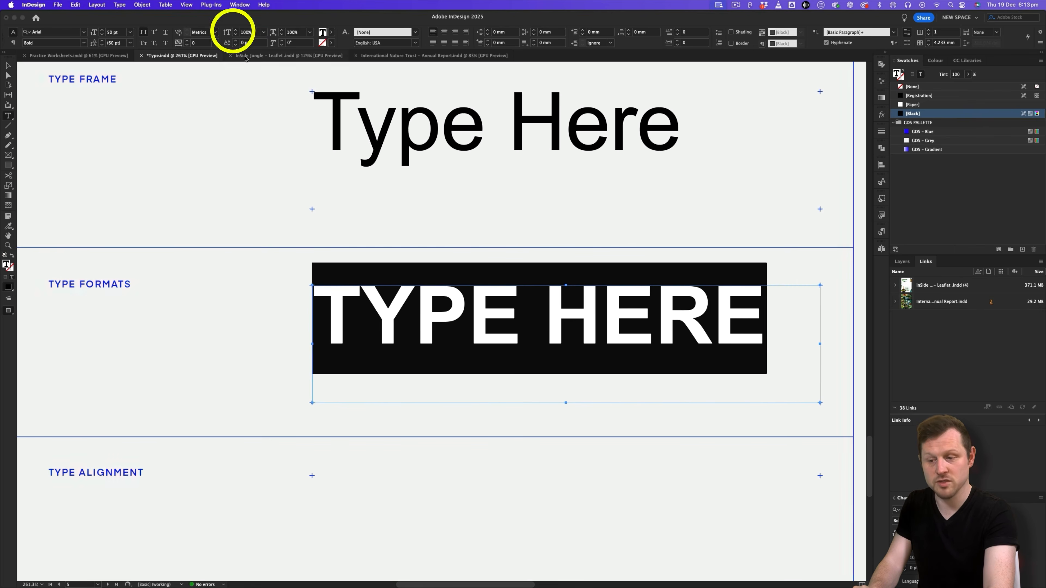
Step: Stretch the Type Formats text to a vertical scale of 120% and return the scale to 100%
{"action": "left_click", "coordinate": [237, 30]}
{"action": "left_click", "coordinate": [237, 31]}
{"action": "left_click", "coordinate": [237, 30]}
{"action": "left_click", "coordinate": [236, 31]}
{"action": "left_click", "coordinate": [237, 35]}
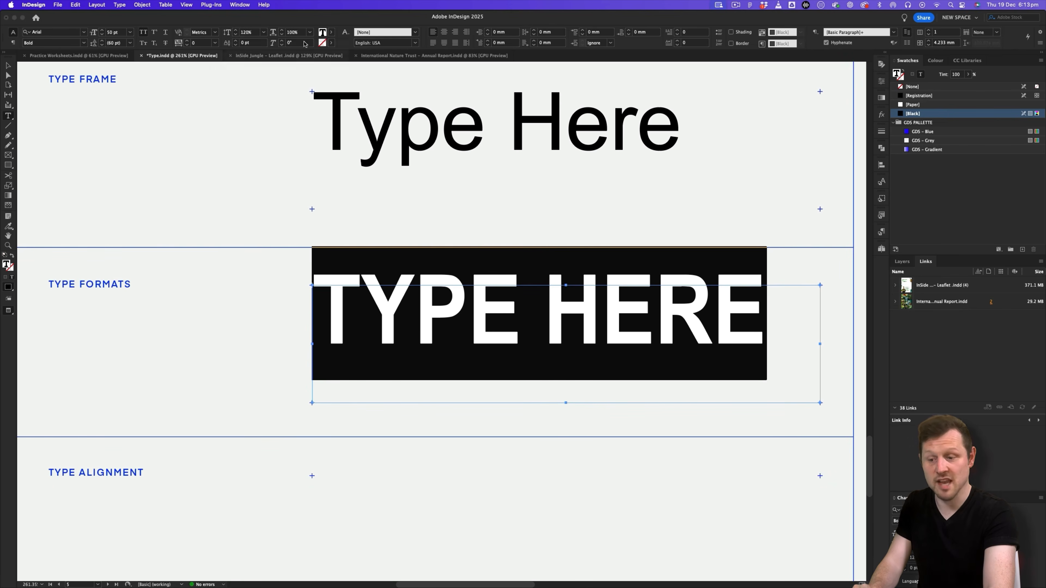
{"action": "left_click", "coordinate": [256, 33]}
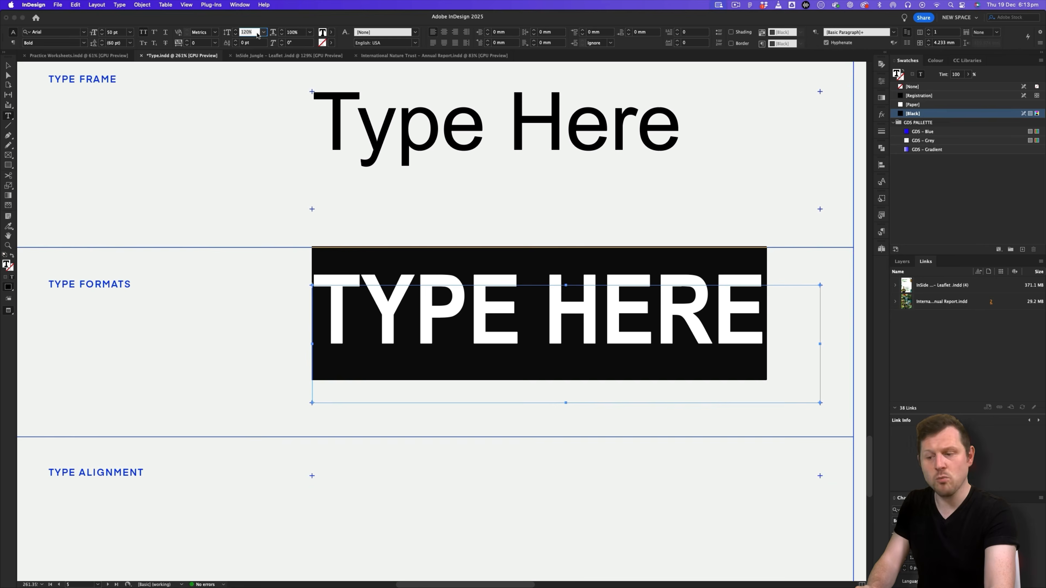
{"action": "key", "text": "Return"}
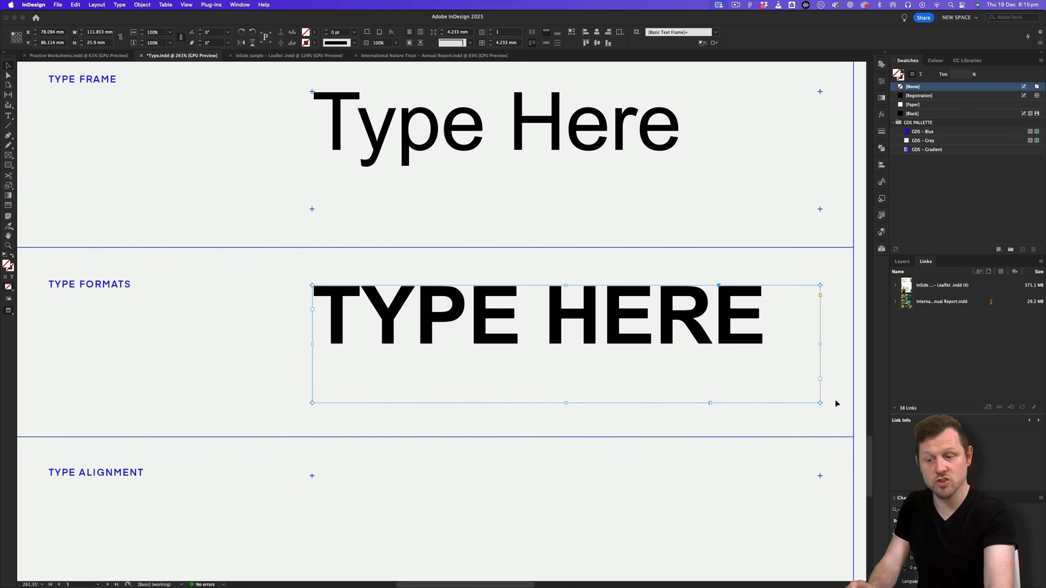
Step: Enlarge the Type Formats text frame from its lower-right corner to about 146 × 57 mm
{"action": "left_click_drag", "start_coordinate": [820, 404], "coordinate": [843, 494]}
{"action": "scroll", "coordinate": [715, 341], "scroll_direction": "down", "scroll_amount": 3}
{"action": "scroll", "coordinate": [714, 341], "scroll_direction": "right", "scroll_amount": 3}
{"action": "scroll", "coordinate": [715, 341], "scroll_direction": "down", "scroll_amount": 3}
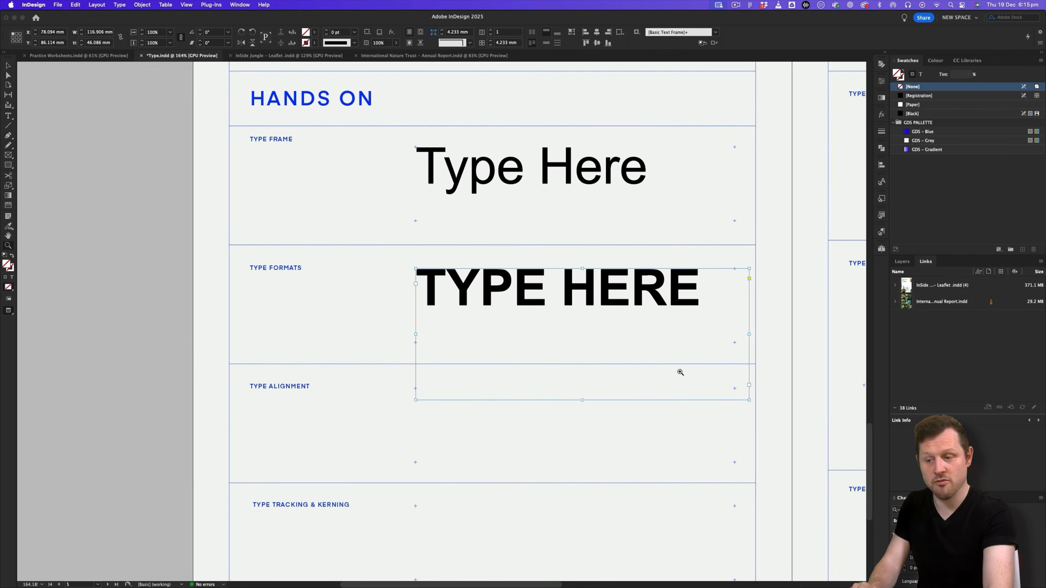
{"action": "left_click_drag", "start_coordinate": [757, 402], "coordinate": [840, 431]}
{"action": "scroll", "coordinate": [642, 343], "scroll_direction": "right", "scroll_amount": 3}
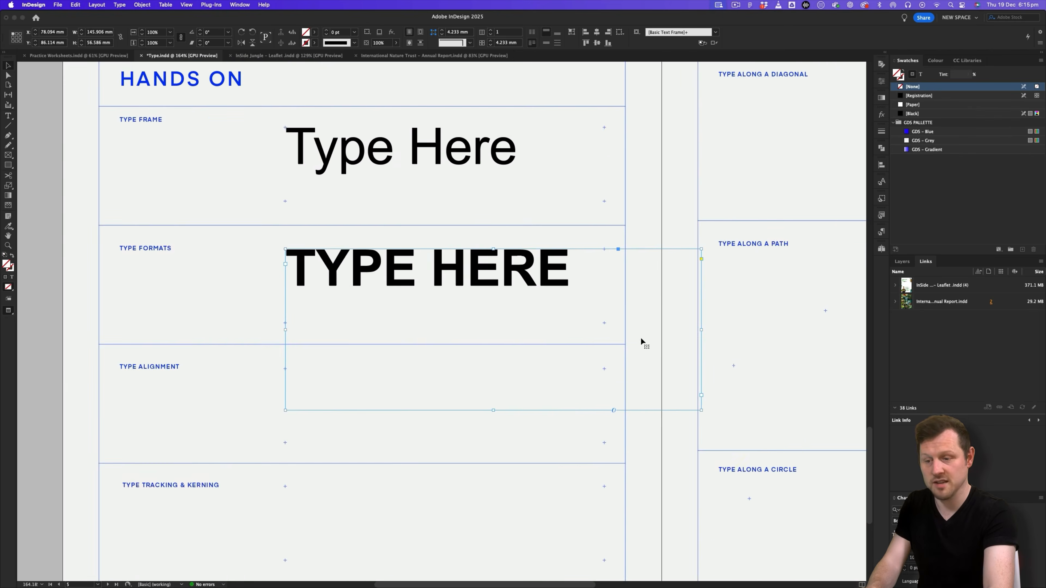
Step: Resize the Type Formats frame once more and fit the frame tightly to its text
{"action": "scroll", "coordinate": [659, 384], "scroll_direction": "down", "scroll_amount": 3}
{"action": "left_click_drag", "start_coordinate": [678, 378], "coordinate": [745, 431]}
{"action": "scroll", "coordinate": [644, 257], "scroll_direction": "down", "scroll_amount": 2}
{"action": "scroll", "coordinate": [644, 257], "scroll_direction": "right", "scroll_amount": 2}
{"action": "double_click", "coordinate": [744, 431]}
{"action": "scroll", "coordinate": [682, 329], "scroll_direction": "right", "scroll_amount": 1}
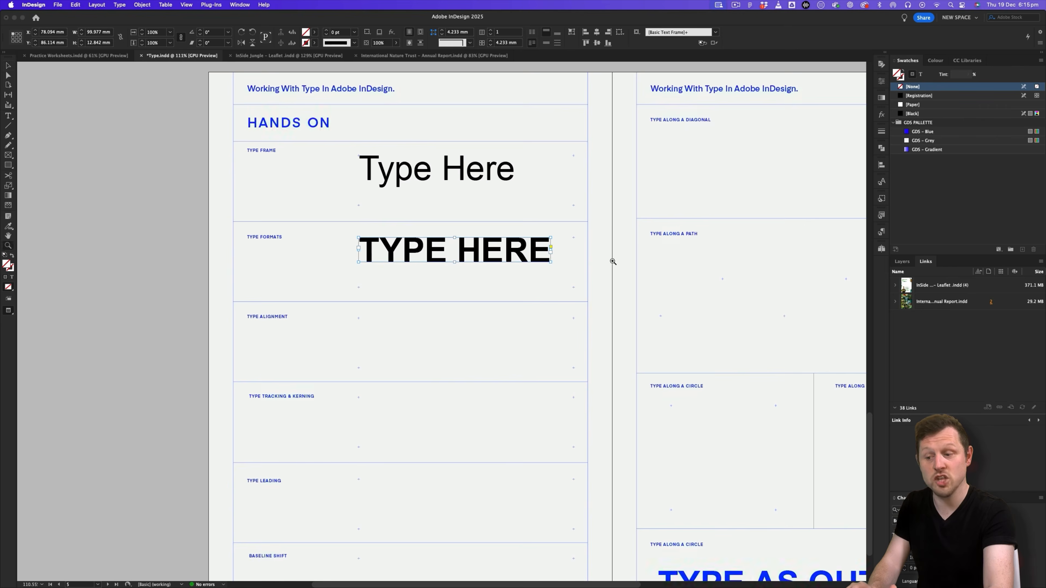
Step: Enlarge the Type Formats frame to about 196 × 133 mm, resize it again, and refit it to its text
{"action": "left_click_drag", "start_coordinate": [551, 262], "coordinate": [736, 493]}
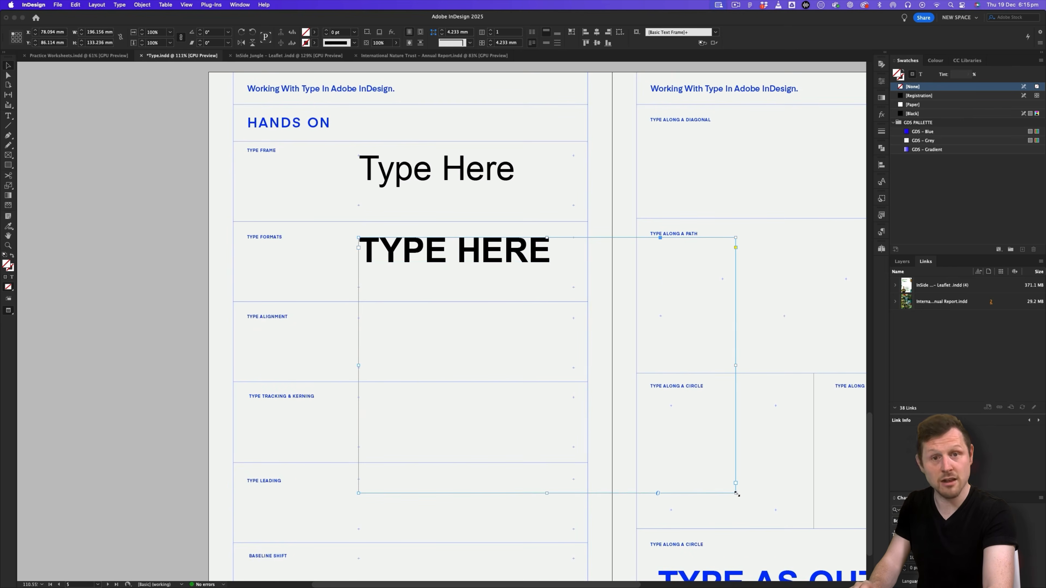
{"action": "left_click_drag", "start_coordinate": [736, 494], "coordinate": [660, 510]}
{"action": "double_click", "coordinate": [661, 510]}
Step: Draw a text frame between the corner markers of the Type Alignment section and enter "Test Type" in it
{"action": "key", "text": "z"}
{"action": "left_click_drag", "start_coordinate": [380, 241], "coordinate": [512, 188]}
{"action": "key", "text": "alt+super+space"}
{"action": "left_click_drag", "start_coordinate": [549, 269], "coordinate": [550, 267]}
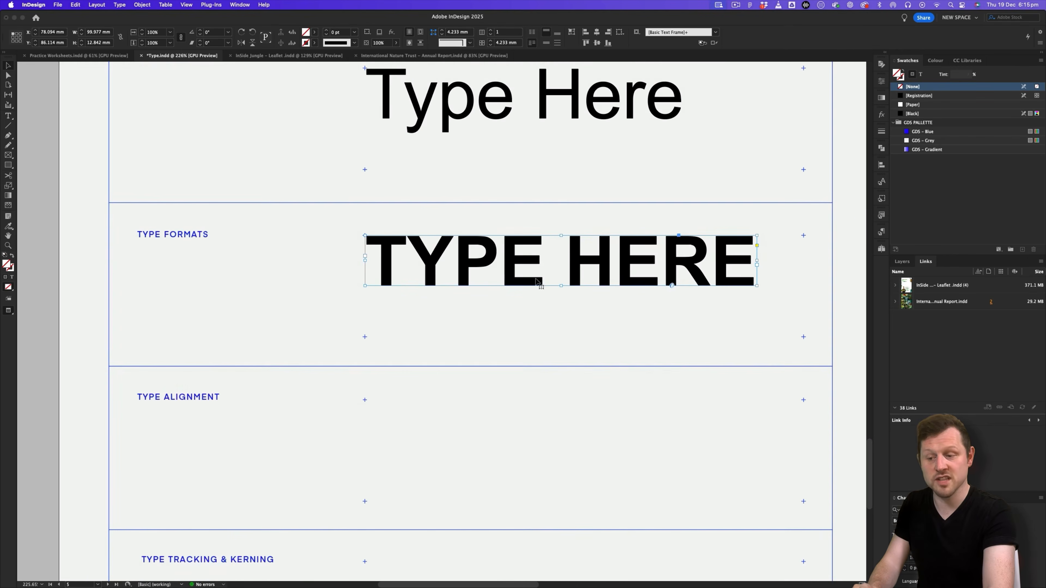
{"action": "left_click", "coordinate": [493, 219]}
{"action": "left_click", "coordinate": [521, 255]}
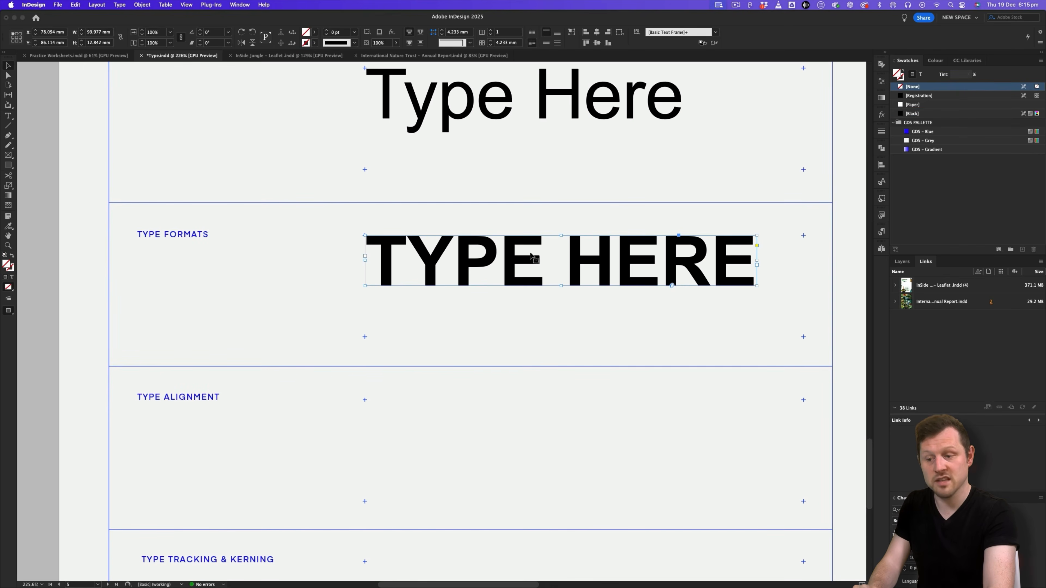
{"action": "left_click", "coordinate": [9, 117]}
{"action": "left_click_drag", "start_coordinate": [365, 400], "coordinate": [802, 501]}
{"action": "type", "text": "Test"}
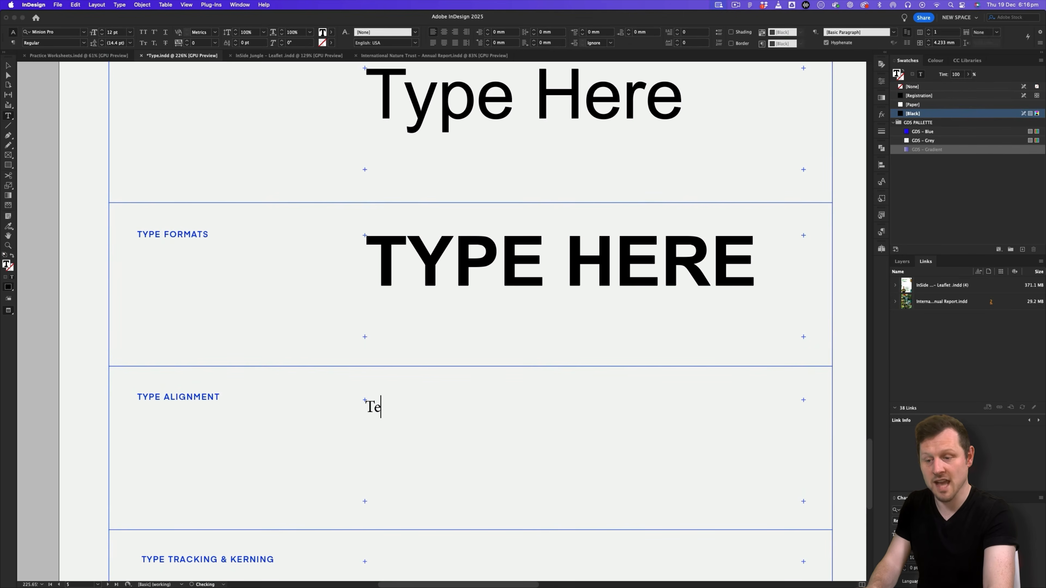
{"action": "type", "text": " Type"}
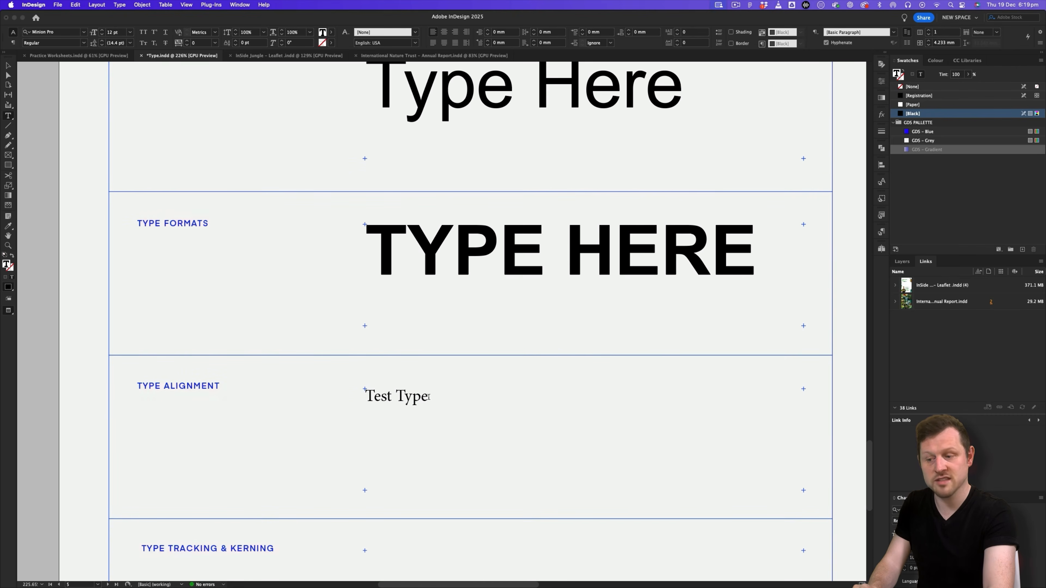
Step: Copy the Type Formats text's formatting onto the whole "Test Type" text with the Eyedropper Tool, and deselect it
{"action": "double_click", "coordinate": [426, 397]}
{"action": "left_click_drag", "start_coordinate": [427, 397], "coordinate": [364, 394]}
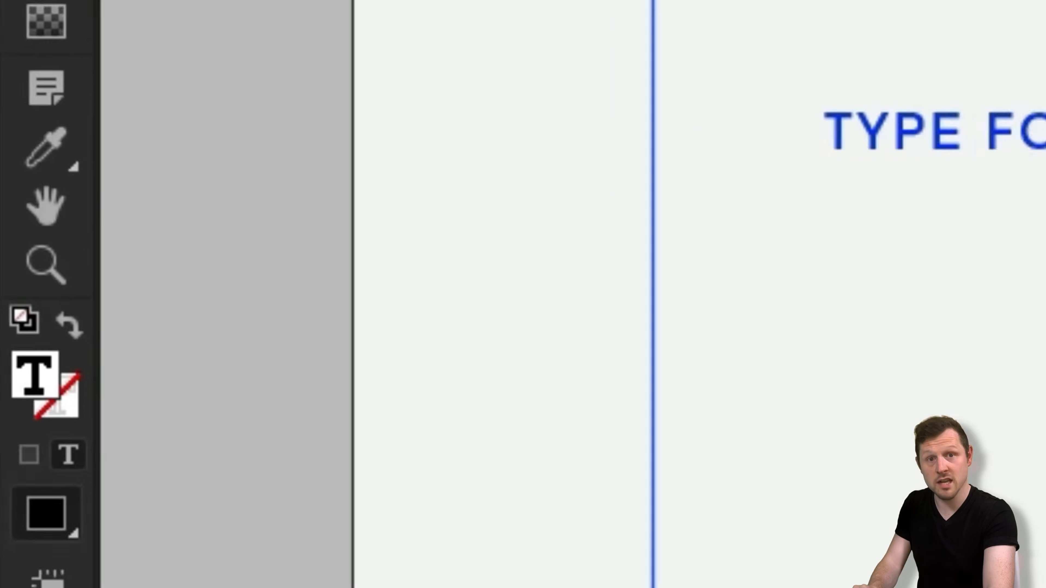
{"action": "left_click", "coordinate": [9, 227]}
{"action": "right_click", "coordinate": [96, 78]}
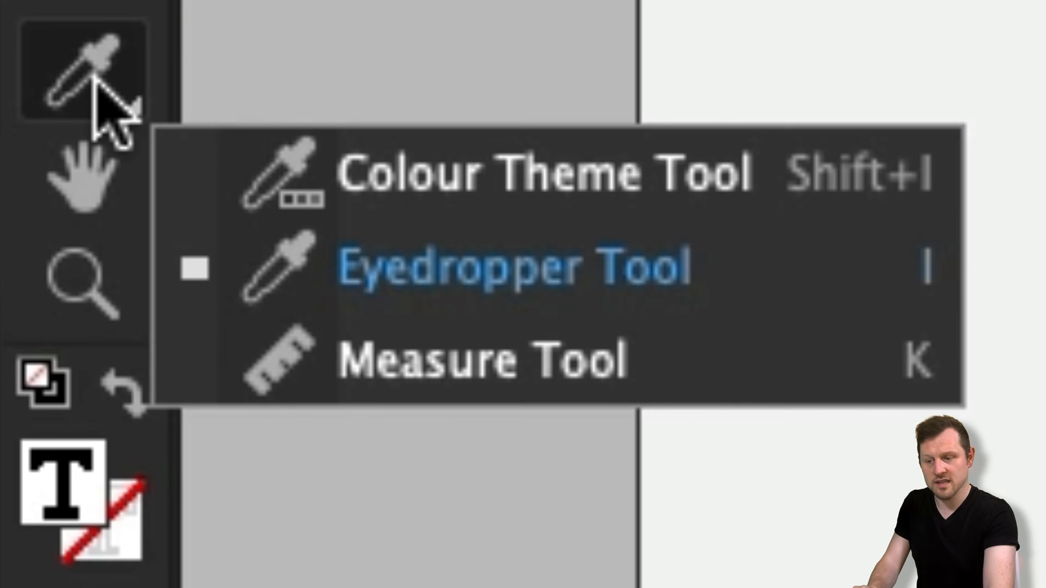
{"action": "left_click", "coordinate": [274, 247]}
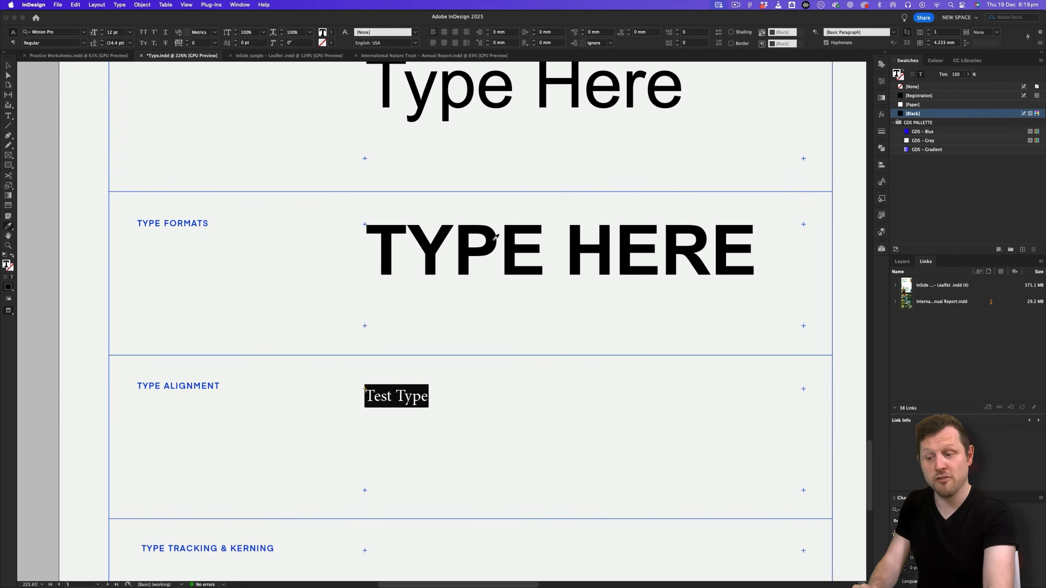
{"action": "left_click", "coordinate": [495, 238]}
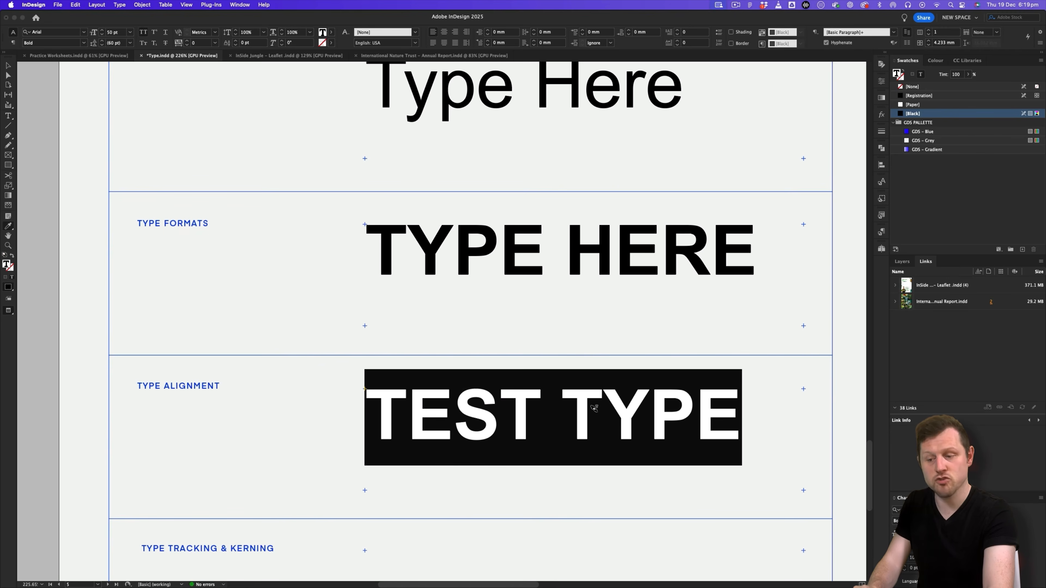
{"action": "key", "text": "Escape"}
{"action": "left_click", "coordinate": [523, 362]}
Step: Try centre, right and left alignment on the Type Alignment text, finishing with centre alignment
{"action": "scroll", "coordinate": [433, 297], "scroll_direction": "down", "scroll_amount": 2}
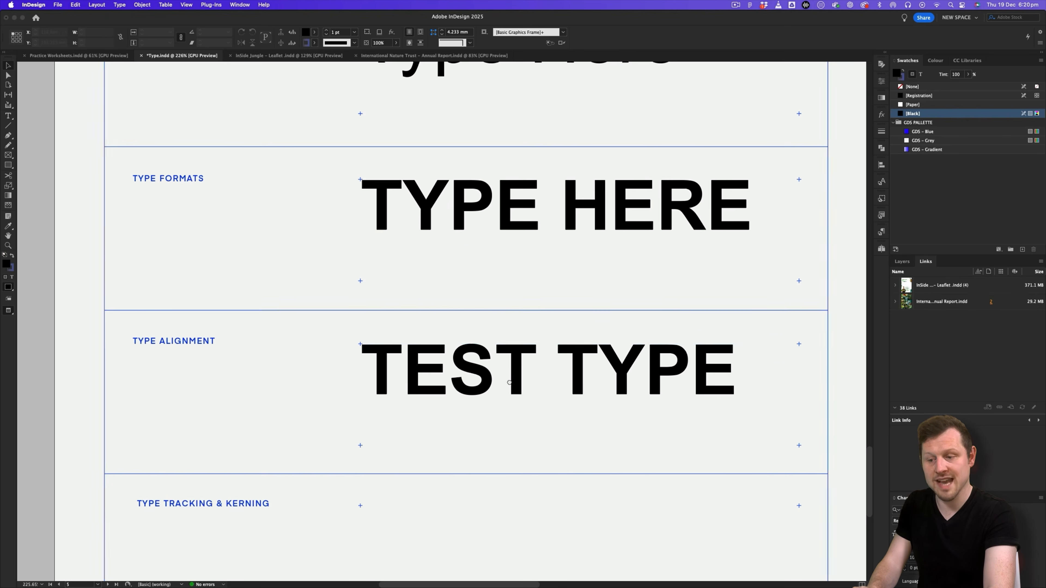
{"action": "scroll", "coordinate": [518, 369], "scroll_direction": "down", "scroll_amount": 4}
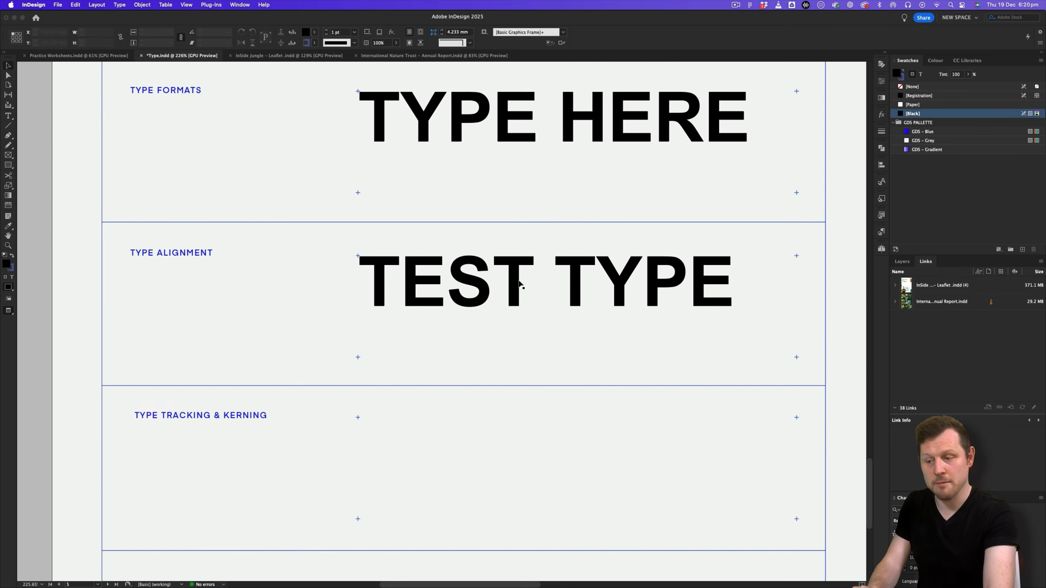
{"action": "double_click", "coordinate": [526, 321]}
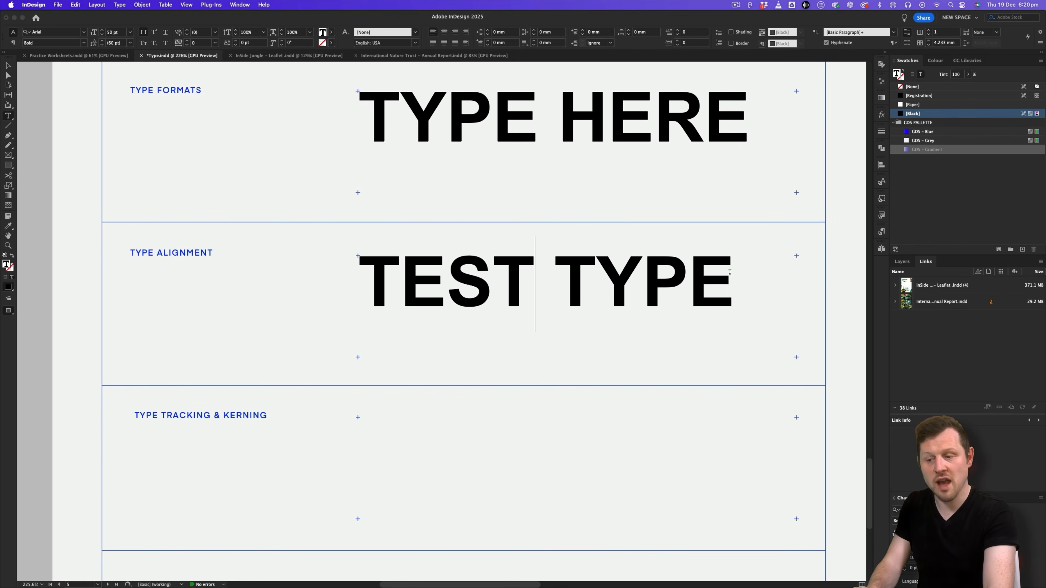
{"action": "left_click", "coordinate": [360, 270]}
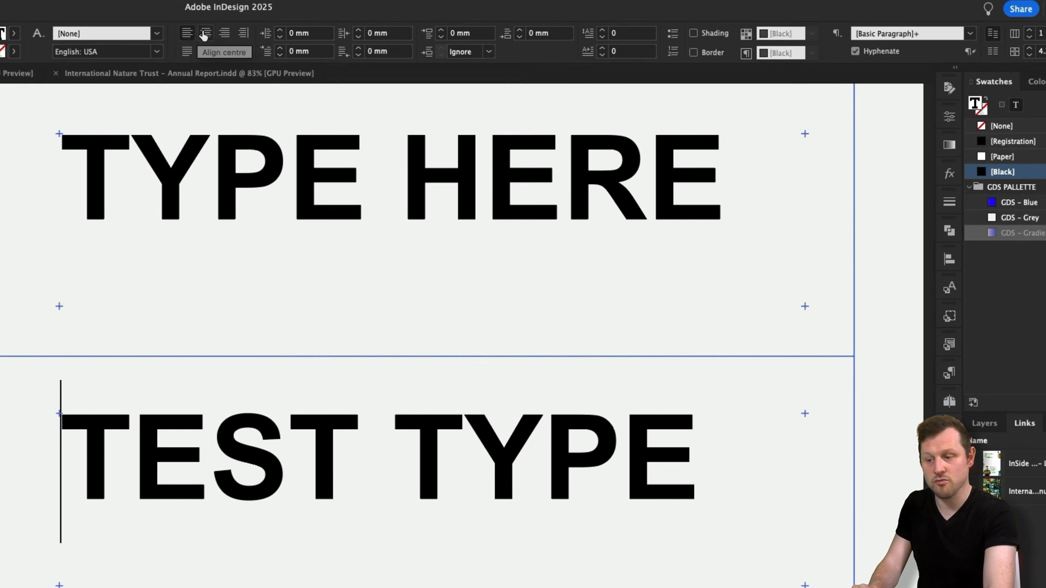
{"action": "left_click", "coordinate": [521, 47]}
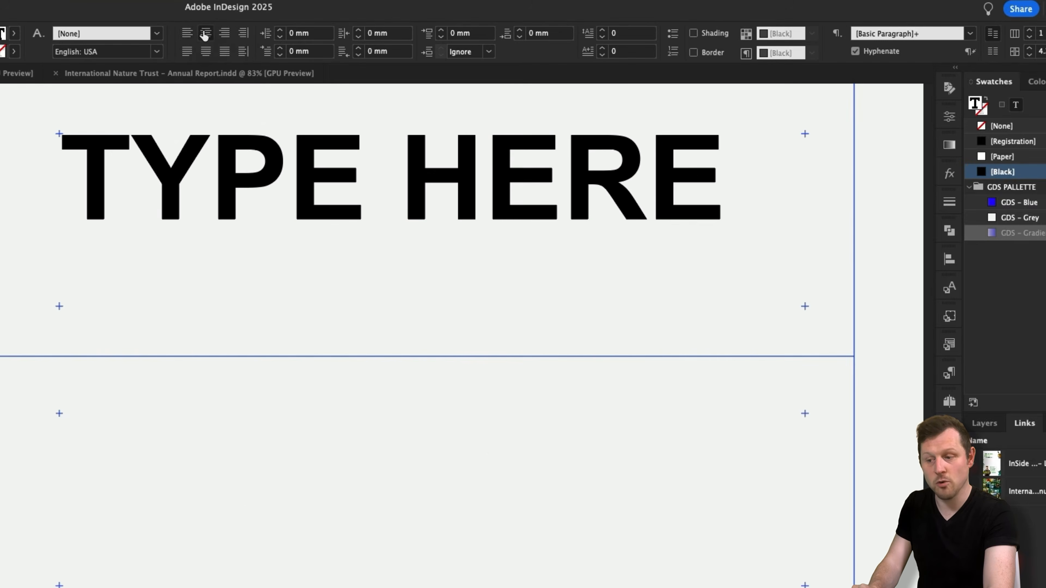
{"action": "left_click", "coordinate": [224, 33]}
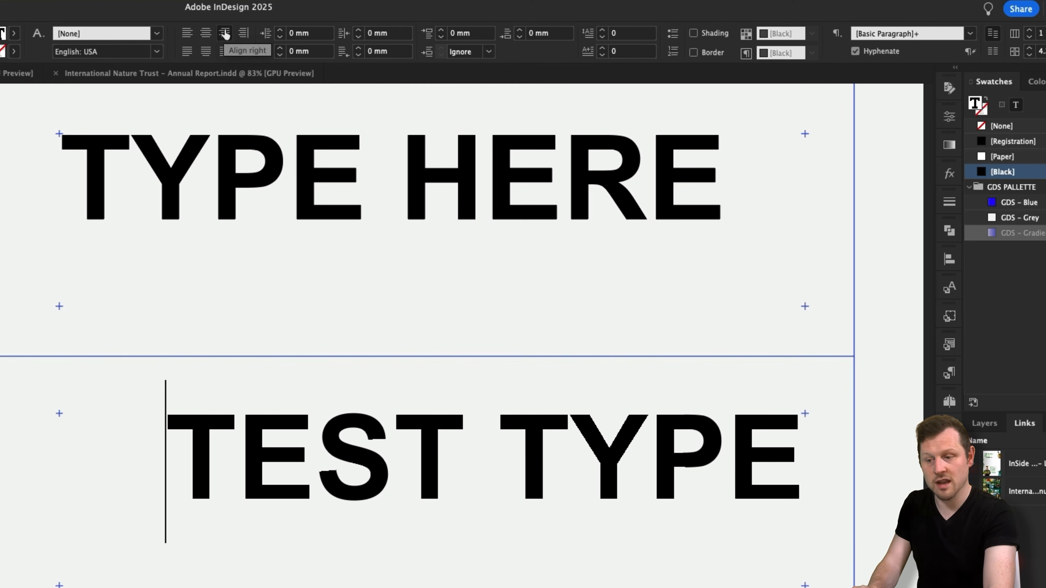
{"action": "left_click", "coordinate": [188, 33]}
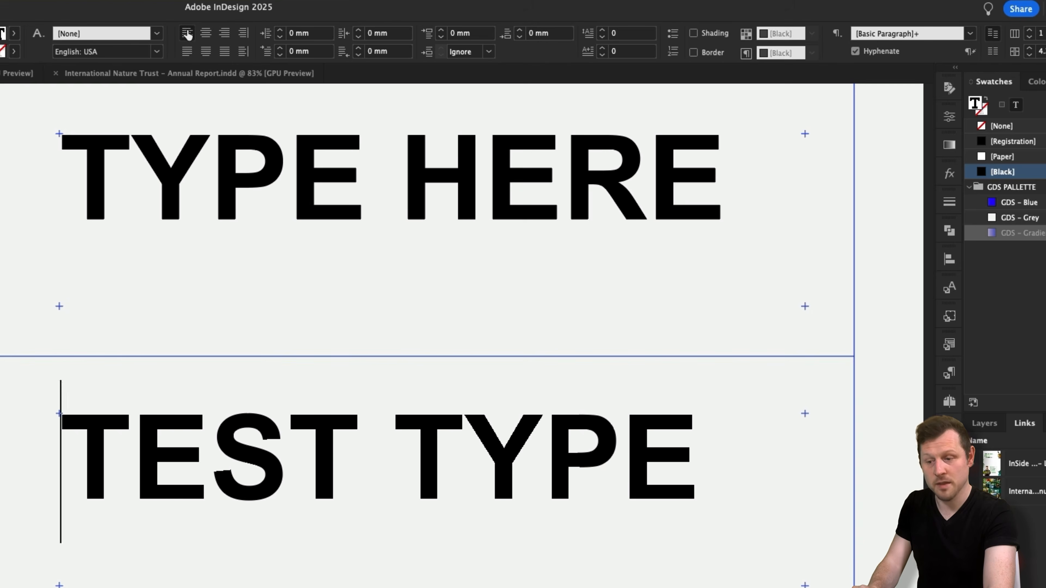
{"action": "left_click", "coordinate": [206, 33]}
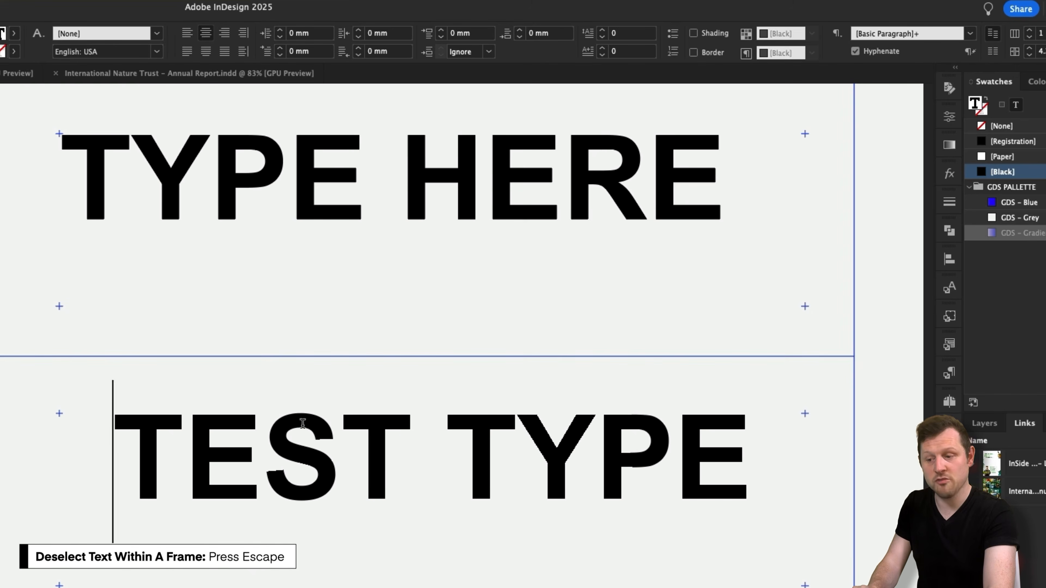
Step: Try centre, bottom and top vertical alignment on the Type Alignment text frame, finishing with vertical centre alignment
{"action": "key", "text": "Escape"}
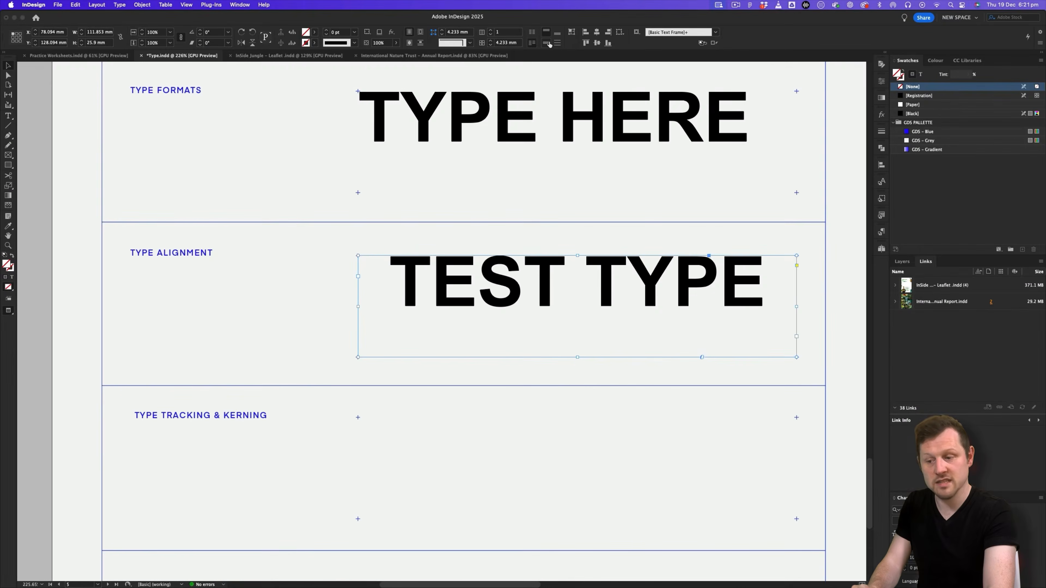
{"action": "left_click", "coordinate": [549, 44]}
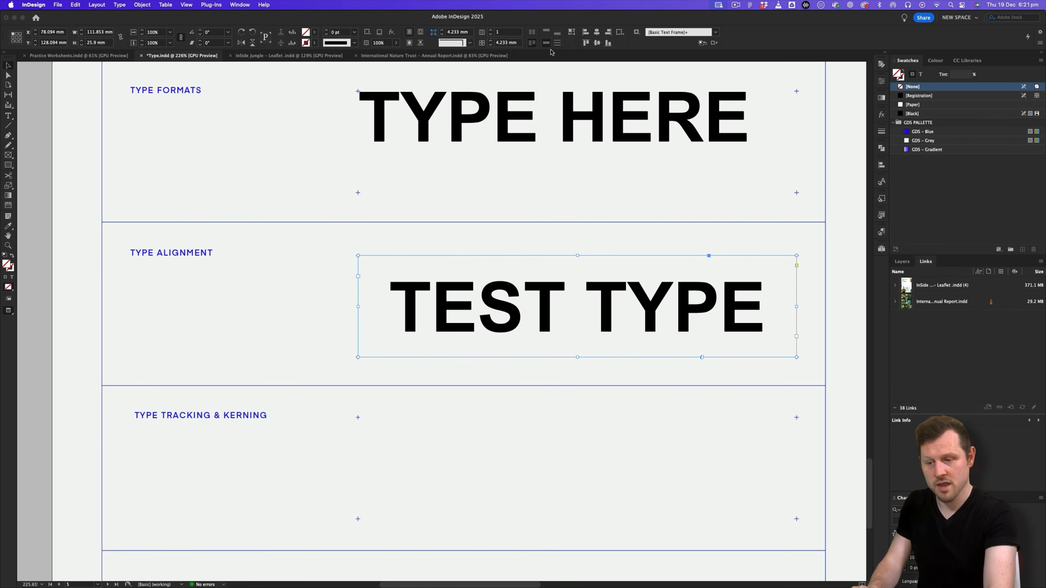
{"action": "left_click", "coordinate": [558, 33]}
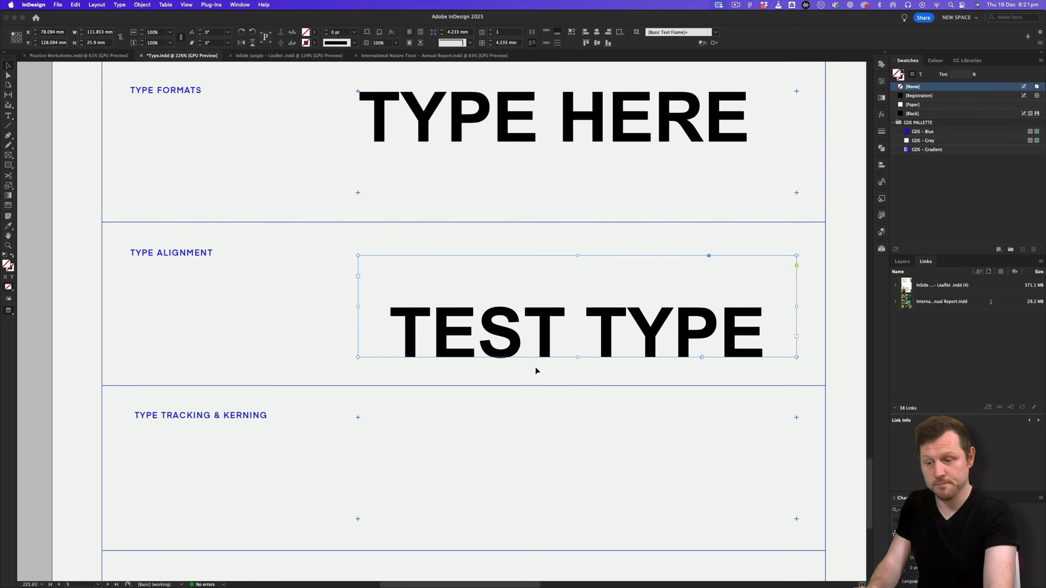
{"action": "left_click", "coordinate": [546, 32]}
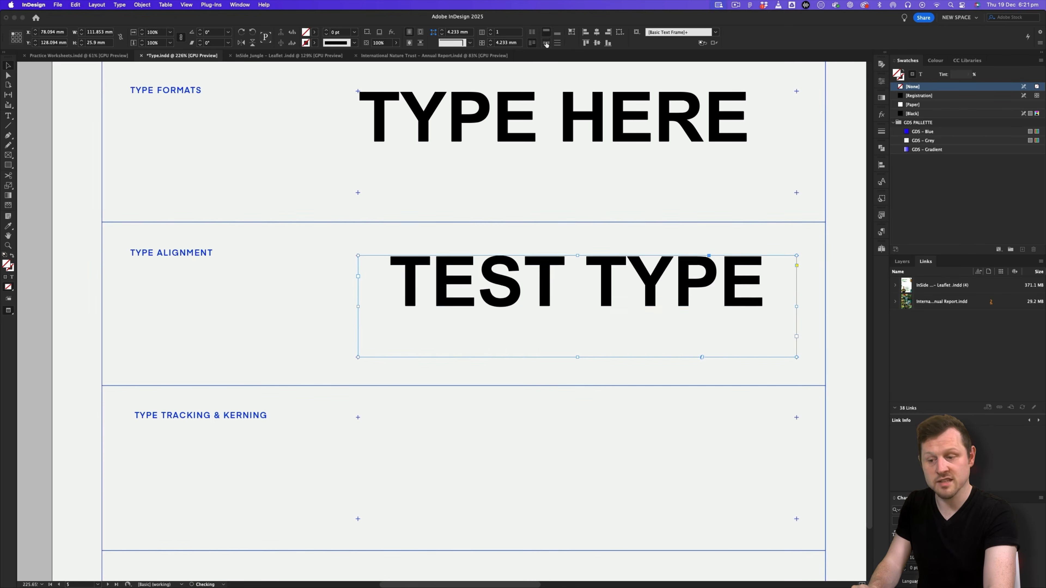
{"action": "left_click", "coordinate": [559, 36]}
{"action": "left_click", "coordinate": [558, 33]}
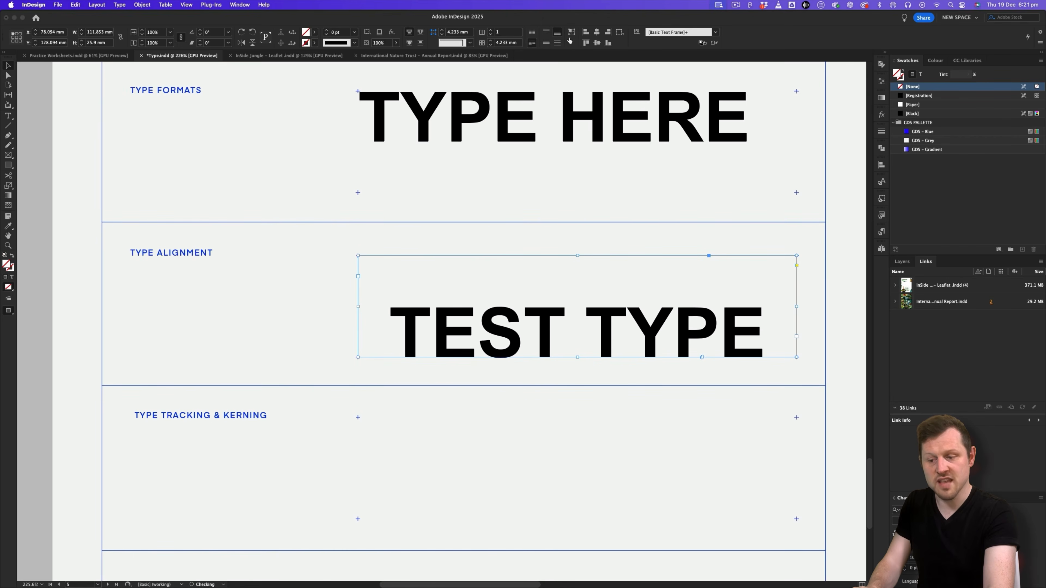
{"action": "left_click", "coordinate": [547, 43]}
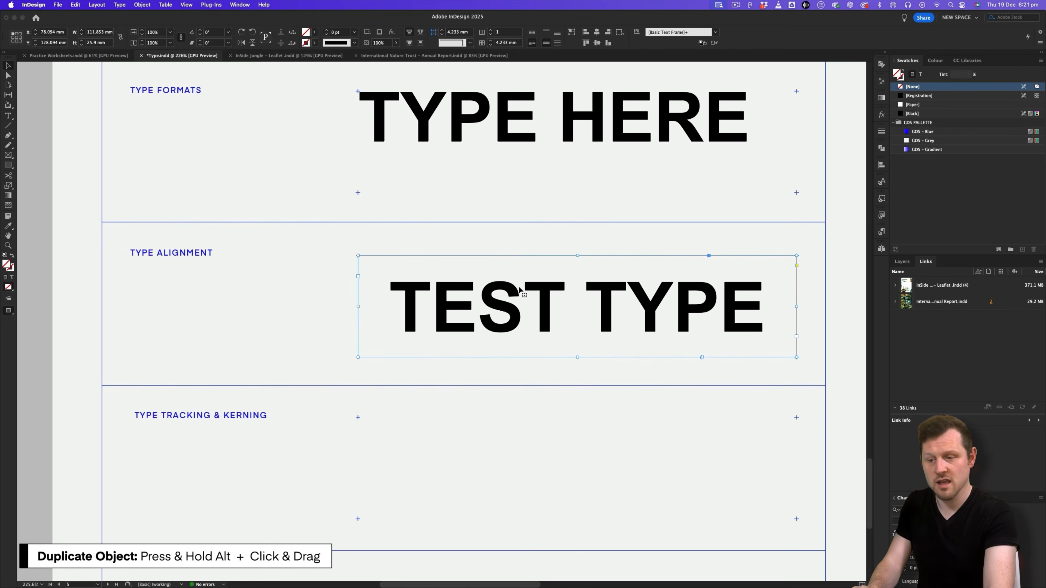
Step: Duplicate the "Test Type" frame into the Type Tracking & Kerning section and set the copy's text size to 25 pt
{"action": "left_click_drag", "start_coordinate": [510, 287], "coordinate": [511, 449]}
{"action": "scroll", "coordinate": [512, 449], "scroll_direction": "down", "scroll_amount": 5}
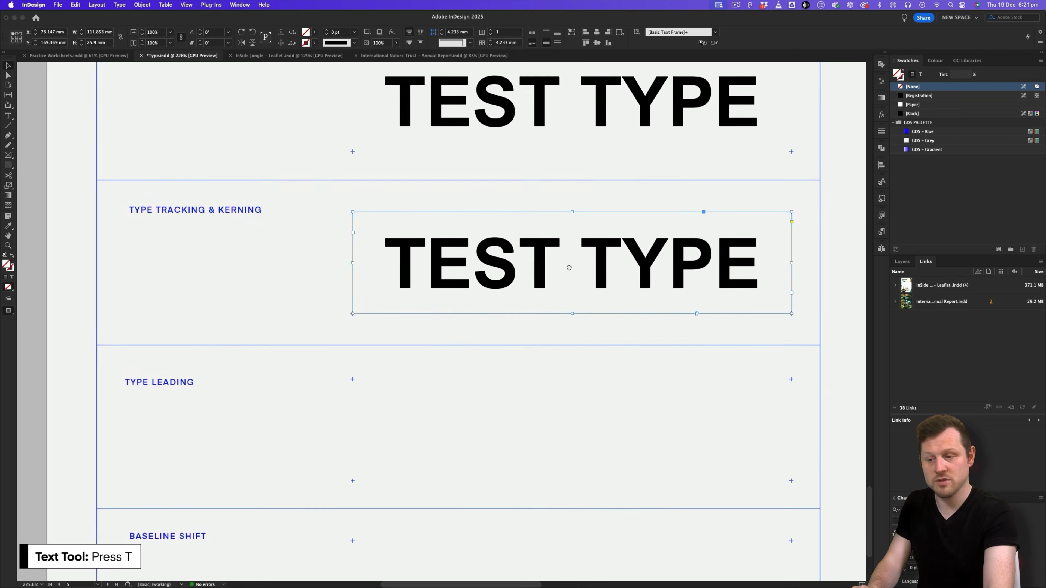
{"action": "key", "text": "t"}
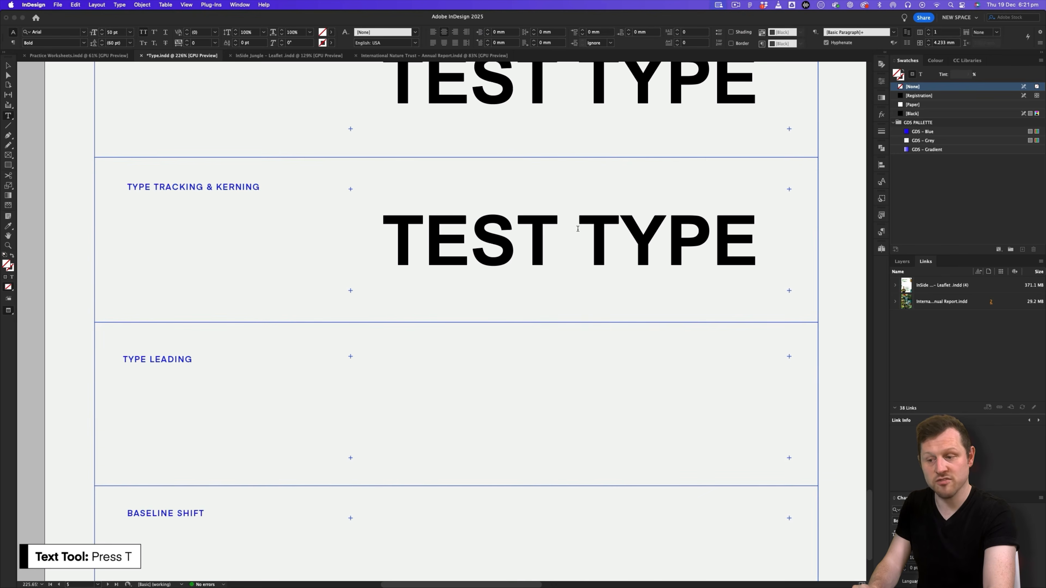
{"action": "left_click", "coordinate": [569, 265]}
{"action": "key", "text": "super+a"}
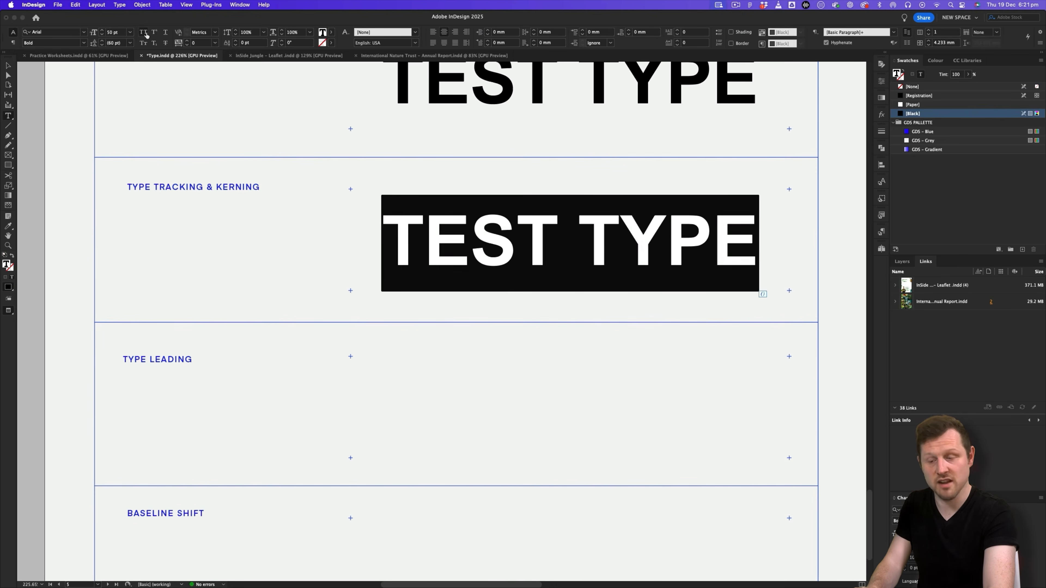
{"action": "left_click", "coordinate": [146, 35]}
{"action": "left_click", "coordinate": [146, 36]}
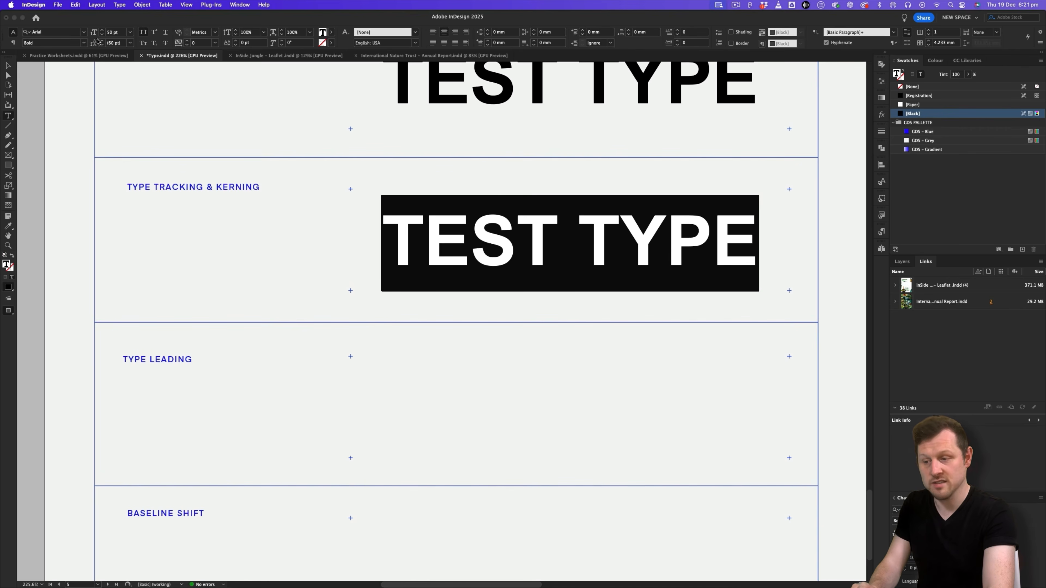
{"action": "triple_click", "coordinate": [117, 35]}
{"action": "type", "text": "25"}
{"action": "key", "text": "Return"}
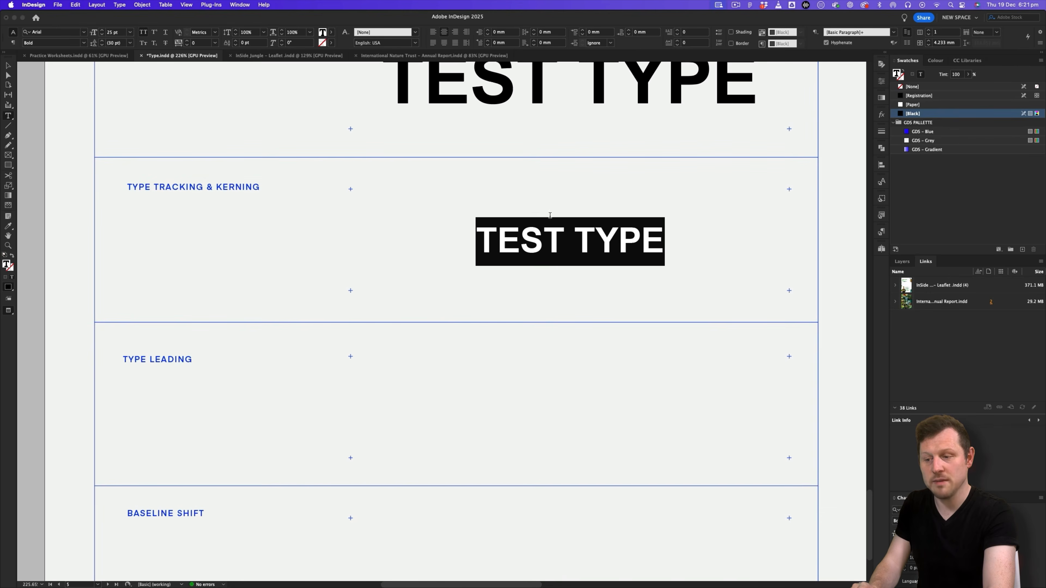
Step: Select all of the Type Tracking & Kerning text and raise its tracking in increments to 70
{"action": "left_click", "coordinate": [571, 229]}
{"action": "left_click_drag", "start_coordinate": [648, 237], "coordinate": [466, 224]}
{"action": "left_click_drag", "start_coordinate": [671, 257], "coordinate": [446, 229]}
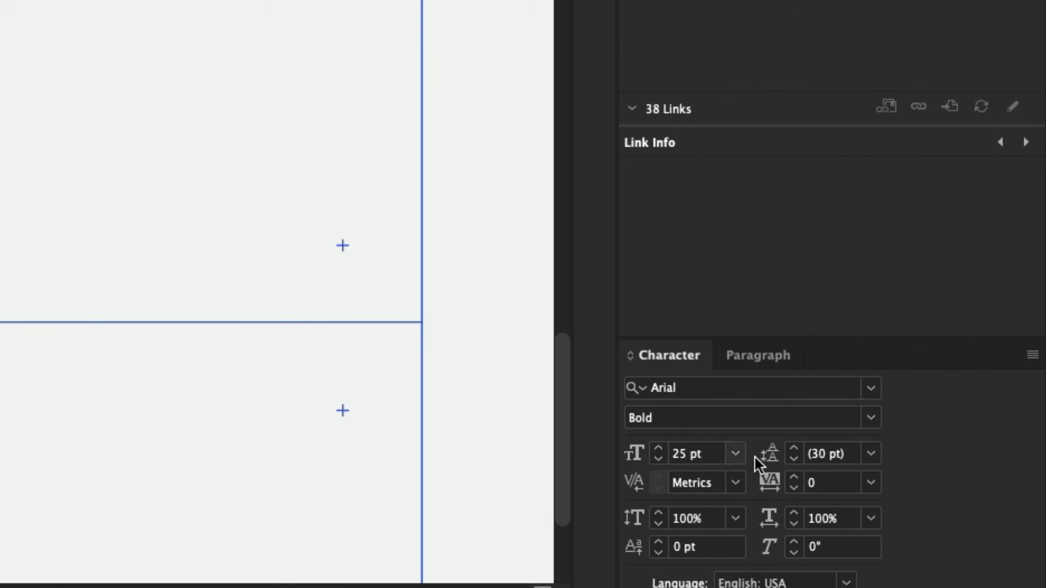
{"action": "left_click", "coordinate": [787, 485]}
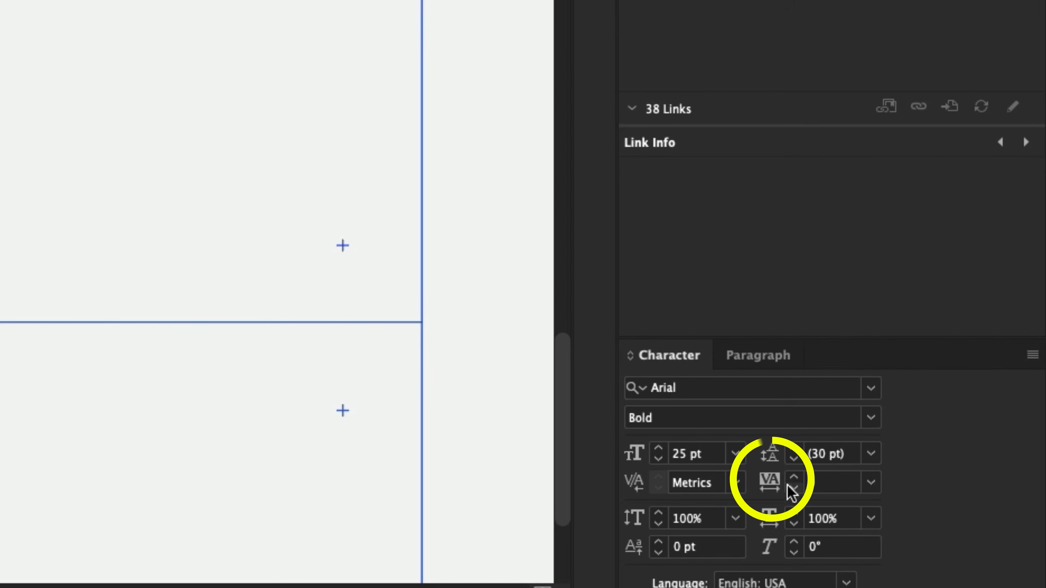
{"action": "left_click", "coordinate": [794, 478]}
{"action": "left_click", "coordinate": [793, 478]}
{"action": "left_click", "coordinate": [794, 477]}
{"action": "left_click", "coordinate": [794, 478]}
{"action": "left_click", "coordinate": [794, 478]}
{"action": "left_click", "coordinate": [794, 478]}
{"action": "left_click", "coordinate": [796, 478]}
Step: Set the tracking of the selected Type Tracking & Kerning text to 200
{"action": "left_click_drag", "start_coordinate": [845, 482], "coordinate": [813, 481]}
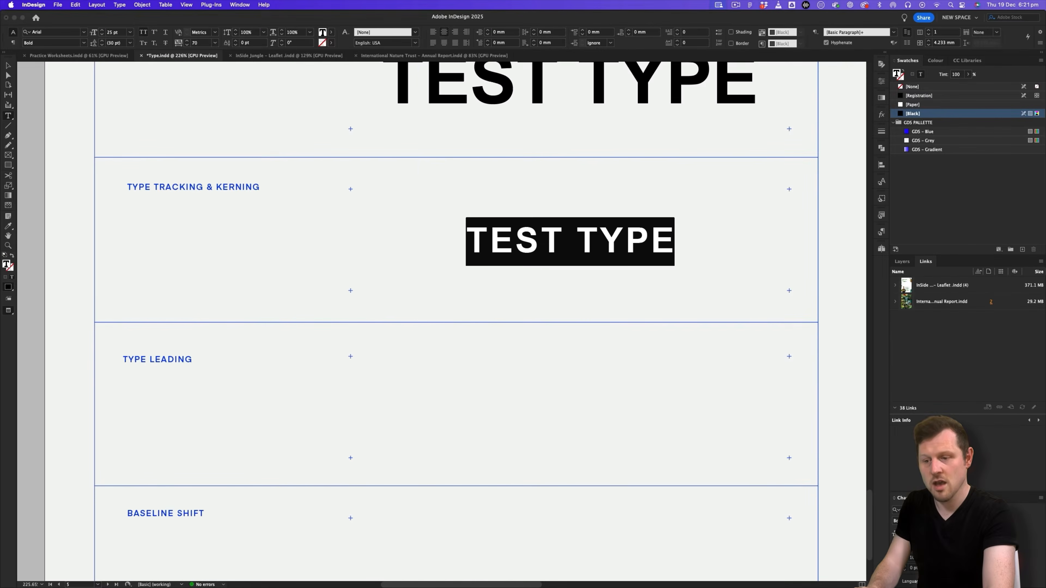
{"action": "type", "text": "200"}
{"action": "key", "text": "Return"}
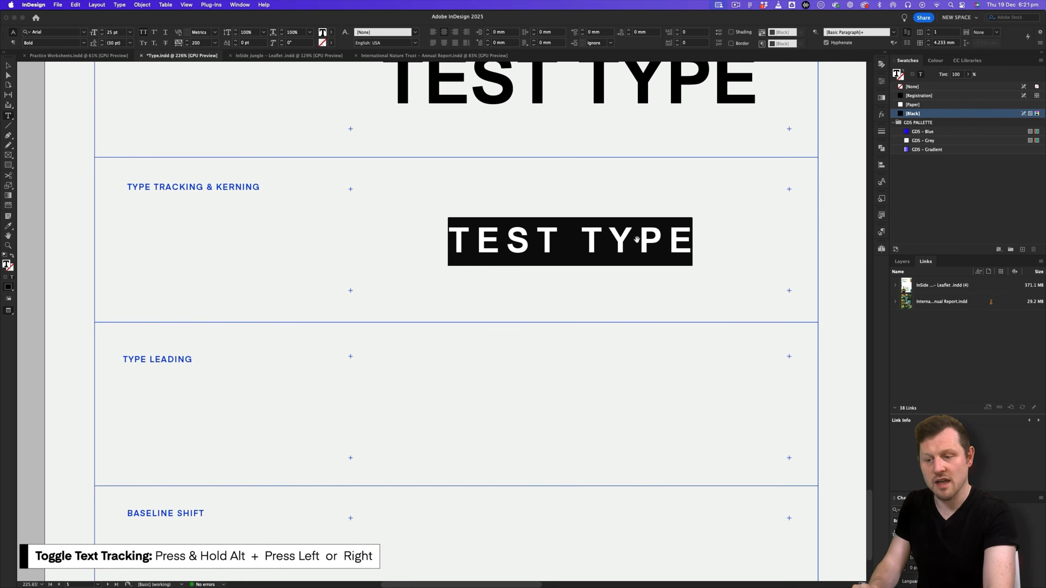
Step: Tighten the tracking of the selected text in increments to 60
{"action": "key", "text": "alt+Left"}
{"action": "key", "text": "alt+Left"}
{"action": "key", "text": "alt+Left"}
{"action": "key", "text": "alt+Left"}
{"action": "key", "text": "alt+Left"}
{"action": "key", "text": "alt+Left"}
{"action": "key", "text": "alt+Left"}
{"action": "key", "text": "alt+Left"}
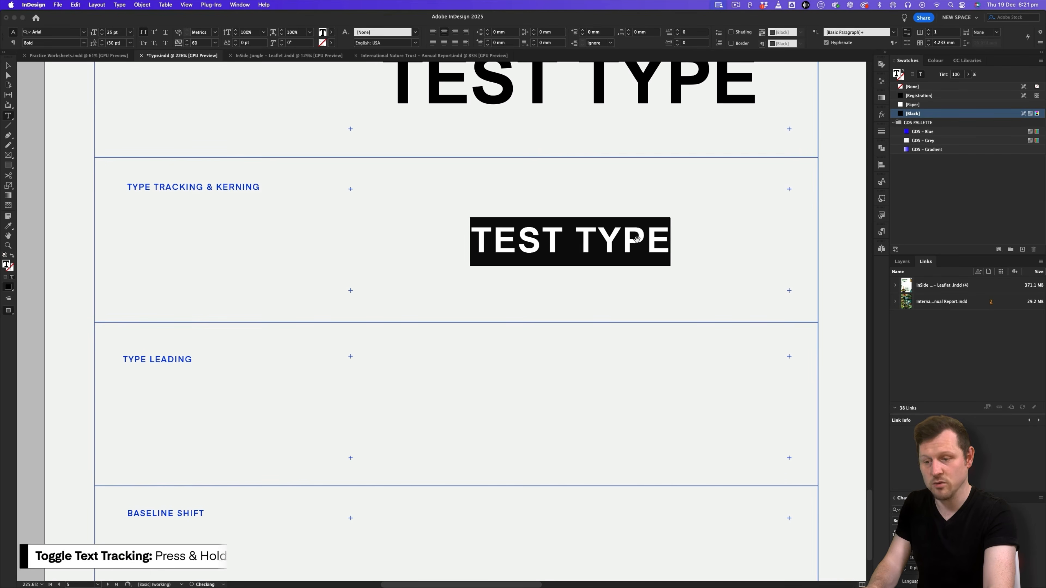
Step: Widen the tracking of the selected "Test Type" text in increments to 500
{"action": "key", "text": "alt+Right"}
{"action": "key", "text": "alt+Right"}
{"action": "key", "text": "alt+Right"}
{"action": "key", "text": "alt+Right"}
{"action": "key", "text": "alt+Right"}
{"action": "key", "text": "alt+Right"}
{"action": "key", "text": "alt+Right"}
{"action": "key", "text": "alt+Right"}
{"action": "key", "text": "alt+Right"}
{"action": "key", "text": "alt+Right"}
{"action": "key", "text": "alt+Right"}
{"action": "key", "text": "alt+Right"}
{"action": "key", "text": "alt+Right"}
{"action": "key", "text": "alt+Right"}
{"action": "key", "text": "alt+Right"}
{"action": "key", "text": "alt+Right"}
{"action": "key", "text": "alt+Right"}
{"action": "key", "text": "alt+Right"}
{"action": "key", "text": "alt+Right"}
{"action": "key", "text": "alt+Right"}
{"action": "key", "text": "alt+Right"}
{"action": "key", "text": "alt+Right"}
{"action": "key", "text": "alt+Right"}
{"action": "key", "text": "alt+Right"}
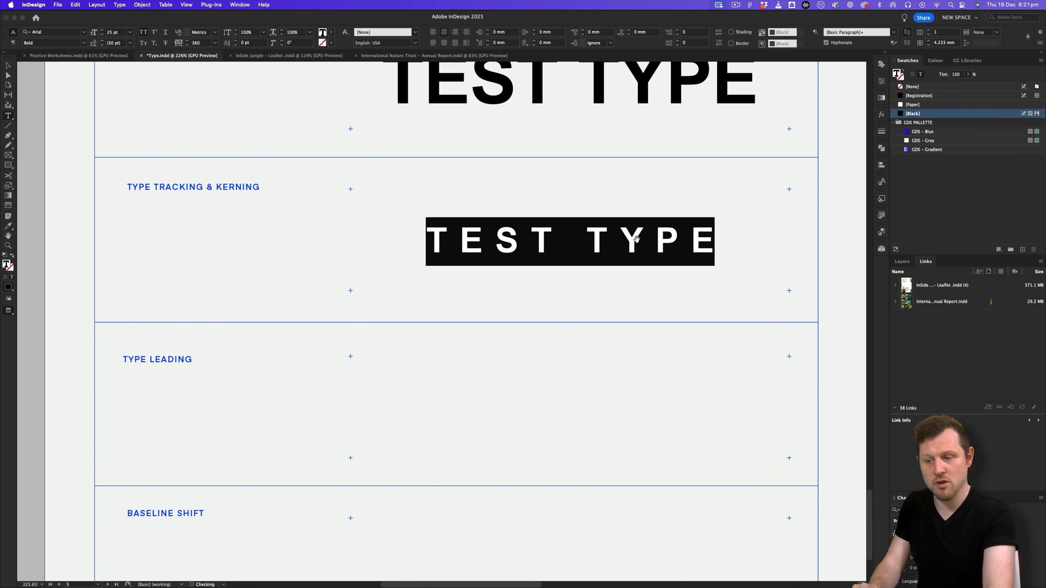
{"action": "key", "text": "alt+Left"}
{"action": "key", "text": "alt+Left"}
{"action": "key", "text": "alt+Left"}
{"action": "key", "text": "alt+Left"}
{"action": "key", "text": "alt+Left"}
{"action": "key", "text": "alt+Left"}
{"action": "key", "text": "alt+Left"}
{"action": "key", "text": "alt+Left"}
{"action": "key", "text": "alt+Left"}
{"action": "key", "text": "alt+Left"}
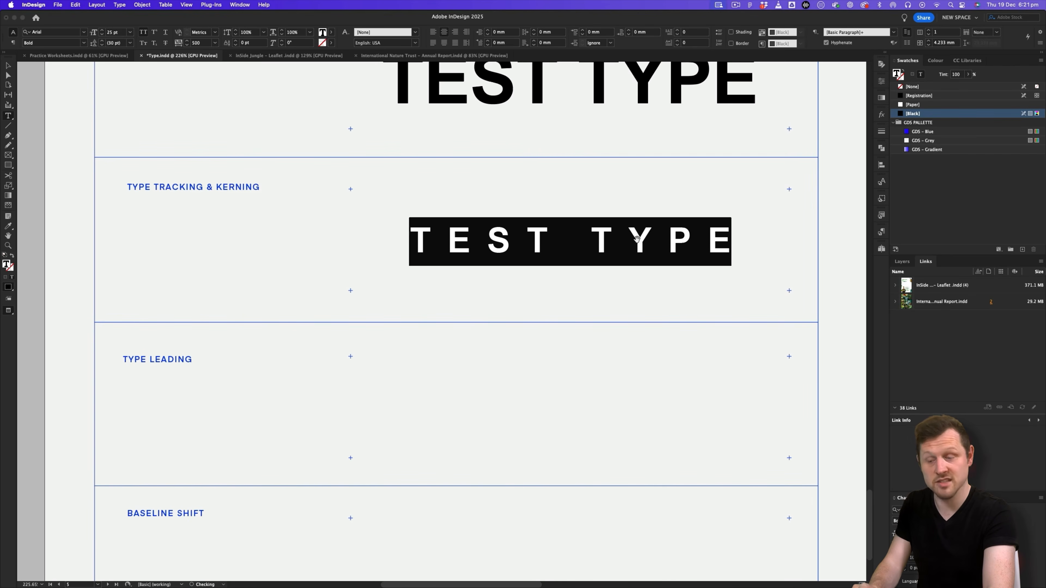
Step: Reduce the tracking of the selected text in increments to 0
{"action": "key", "text": "alt+Left"}
{"action": "key", "text": "alt+Left"}
{"action": "key", "text": "alt+Left"}
{"action": "key", "text": "alt+Left"}
{"action": "key", "text": "alt+Left"}
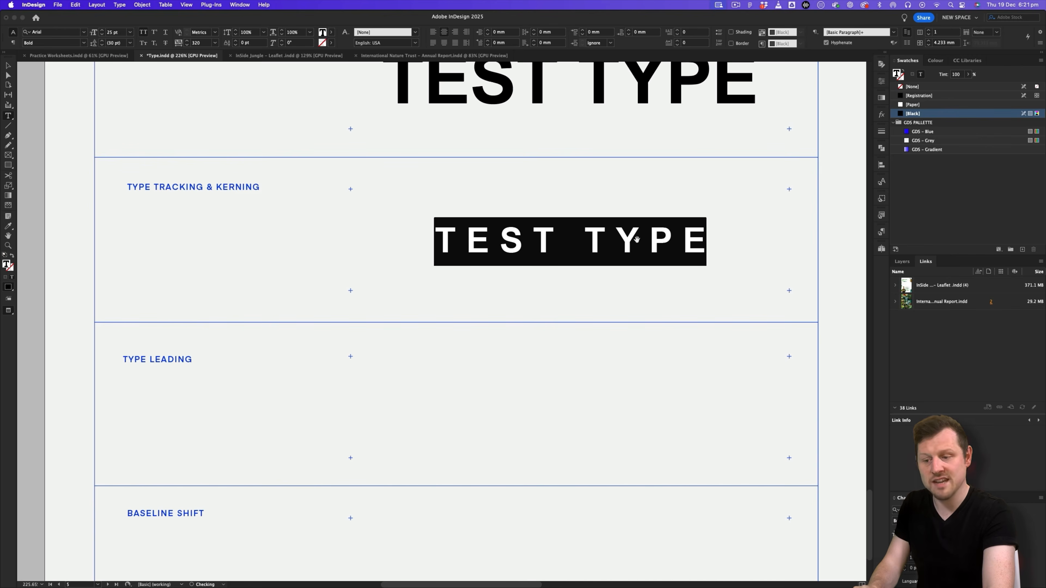
{"action": "key", "text": "alt+Left"}
{"action": "key", "text": "alt+Left"}
{"action": "key", "text": "alt+Left"}
{"action": "key", "text": "alt+Left"}
{"action": "key", "text": "alt+Left"}
{"action": "key", "text": "alt+Left"}
{"action": "key", "text": "alt+Left"}
{"action": "key", "text": "alt+Left"}
{"action": "key", "text": "alt+Left"}
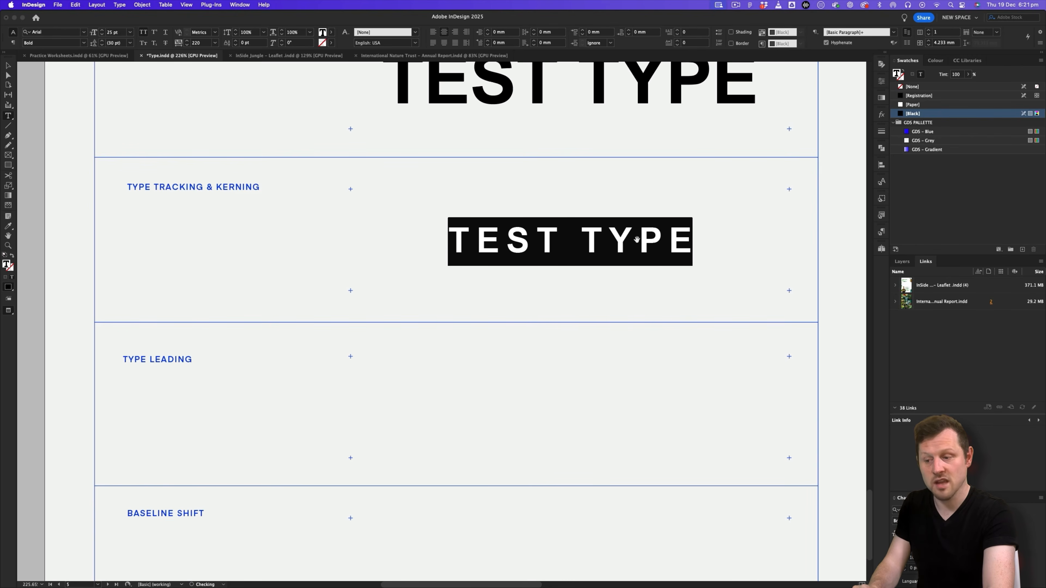
{"action": "key", "text": "alt+Left"}
{"action": "key", "text": "alt+Left"}
{"action": "key", "text": "alt+Left"}
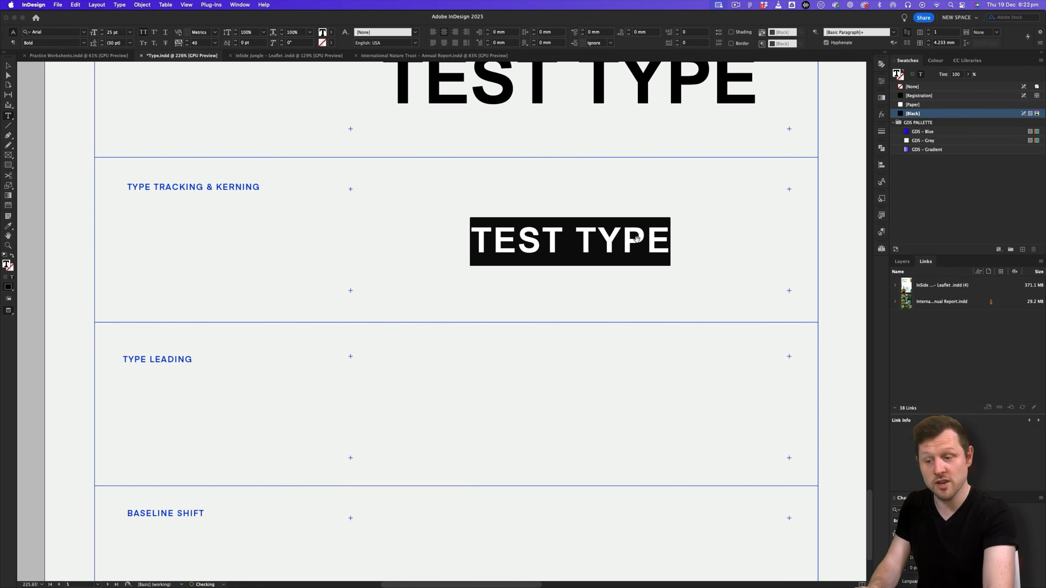
{"action": "key", "text": "alt+Left"}
{"action": "key", "text": "alt+Left"}
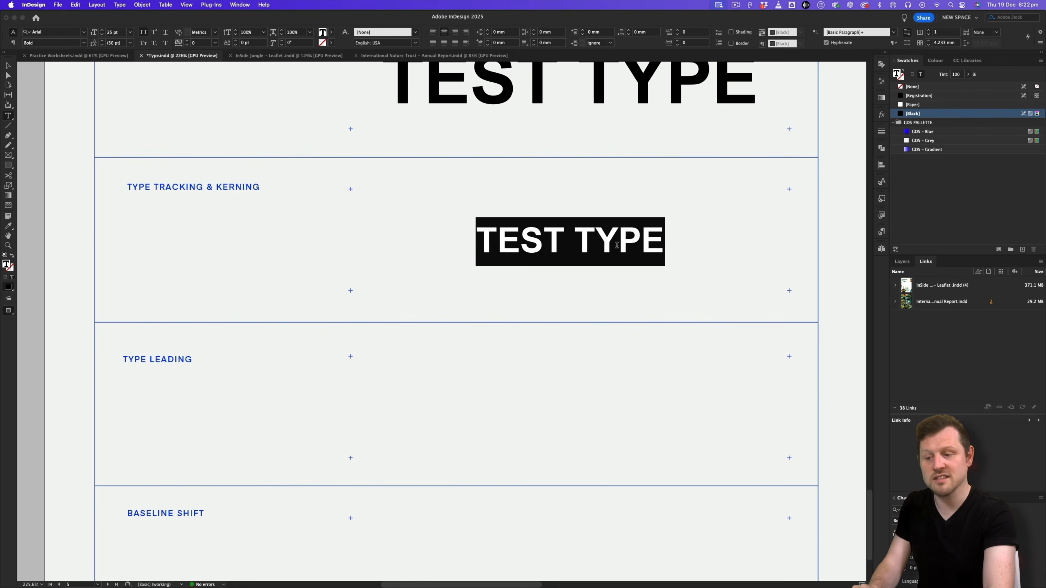
Step: Place the text cursor between the T and Y of "Type", increase the kerning there to 210, and reduce it to 20
{"action": "left_click", "coordinate": [669, 235]}
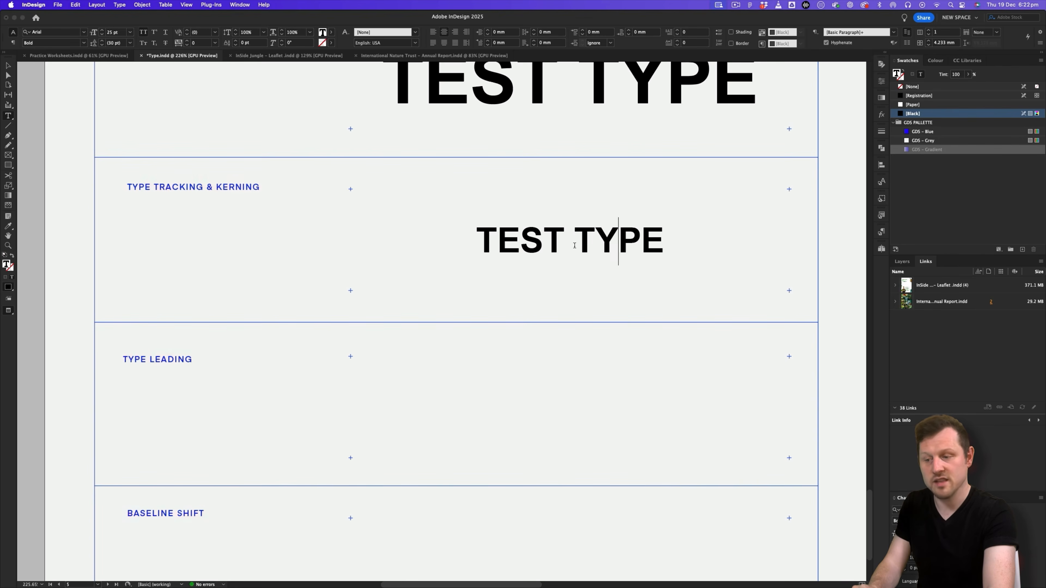
{"action": "left_click", "coordinate": [619, 235]}
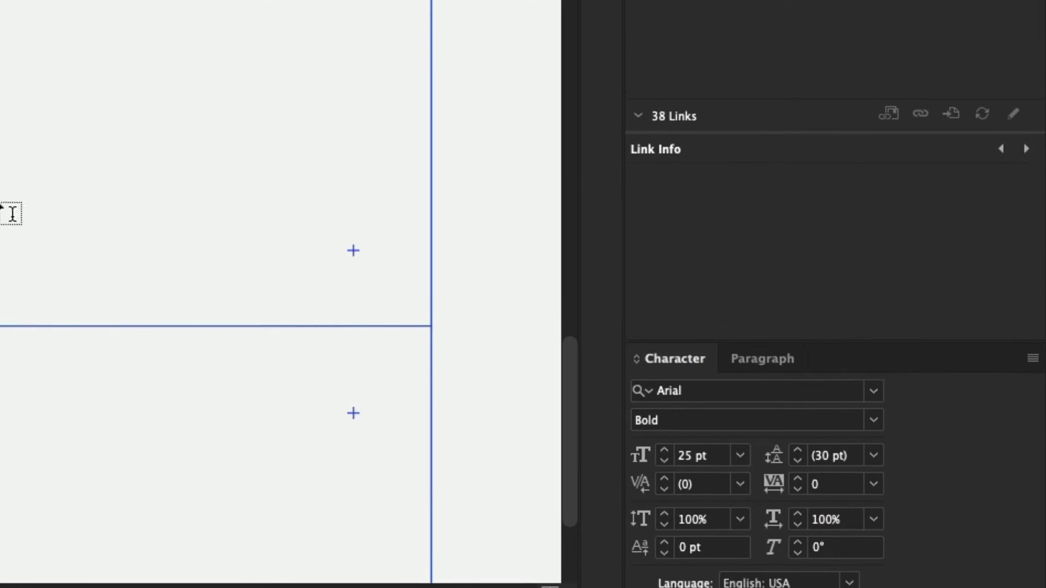
{"action": "left_click", "coordinate": [658, 478]}
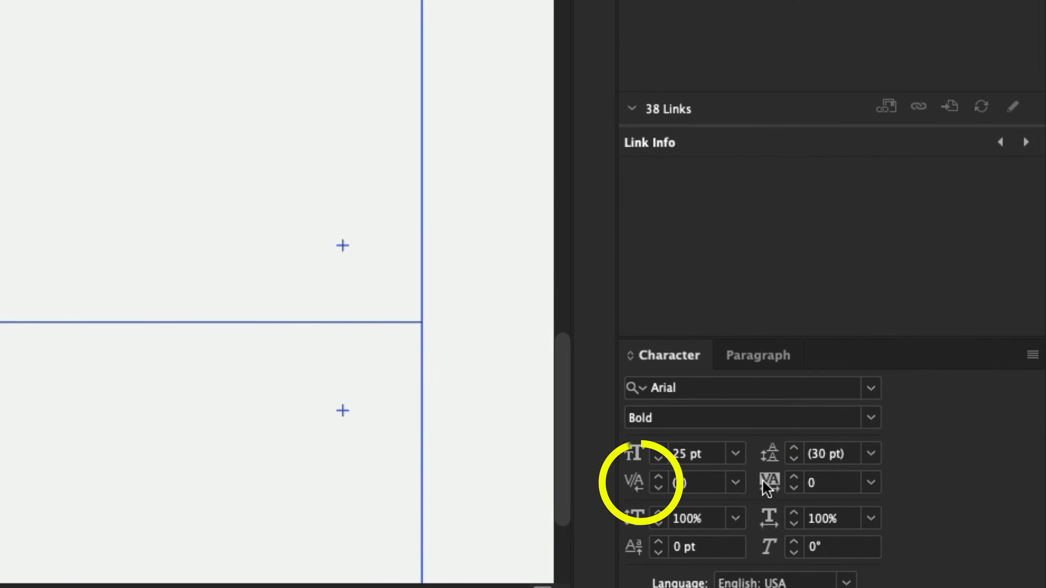
{"action": "left_click", "coordinate": [659, 478]}
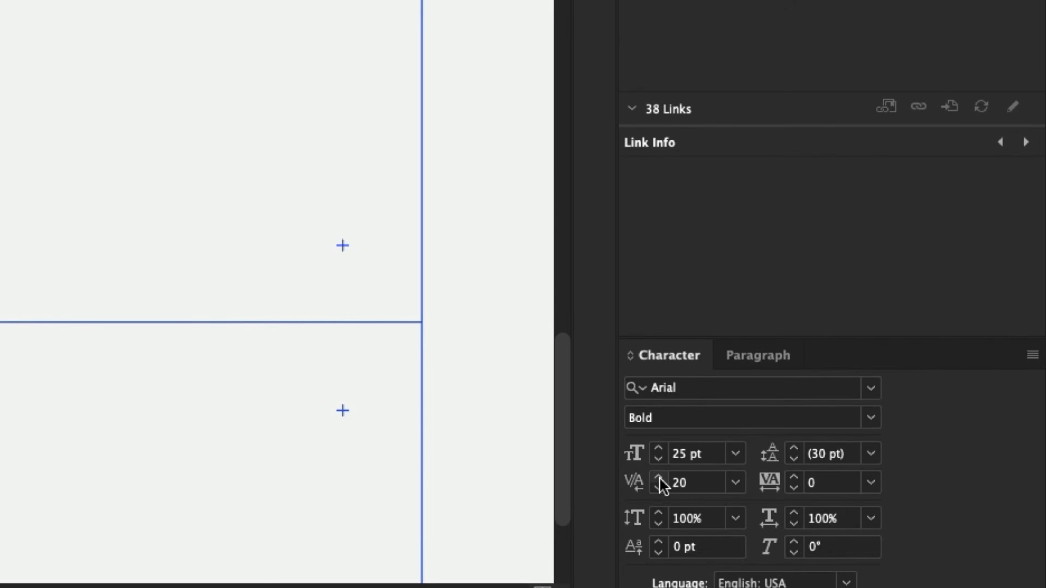
{"action": "left_click", "coordinate": [660, 478]}
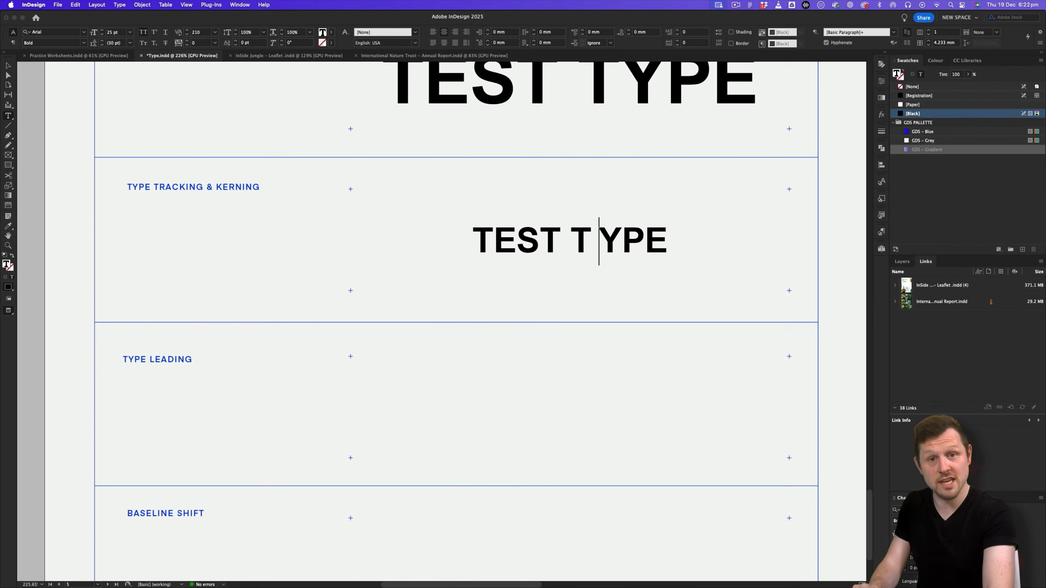
{"action": "left_click", "coordinate": [904, 546]}
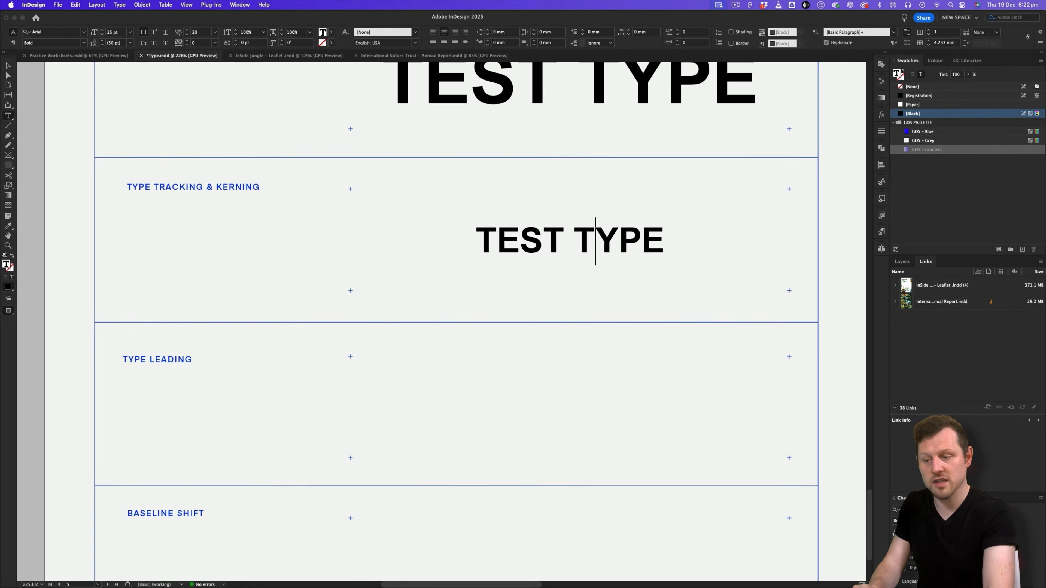
Step: Widen the kerning between the T and Y of "Type" in increments to 460
{"action": "key", "text": "alt+Right"}
{"action": "key", "text": "alt+Right"}
{"action": "key", "text": "alt+Right"}
{"action": "key", "text": "alt+Right"}
{"action": "key", "text": "alt+Right"}
{"action": "key", "text": "alt+Right"}
{"action": "key", "text": "alt+Right"}
{"action": "key", "text": "alt+Right"}
{"action": "key", "text": "alt+Right"}
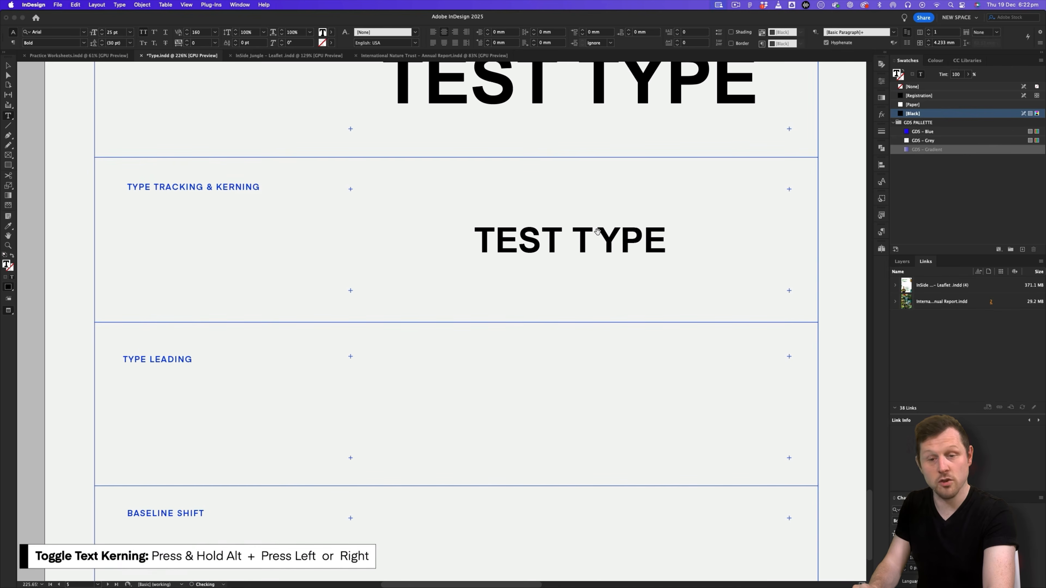
{"action": "key", "text": "alt+Right"}
{"action": "key", "text": "alt+Right"}
{"action": "key", "text": "alt+Right"}
{"action": "key", "text": "alt+Right"}
{"action": "key", "text": "alt+Right"}
{"action": "key", "text": "alt+Right"}
{"action": "key", "text": "alt+Right"}
{"action": "key", "text": "alt+Right"}
{"action": "key", "text": "alt+Right"}
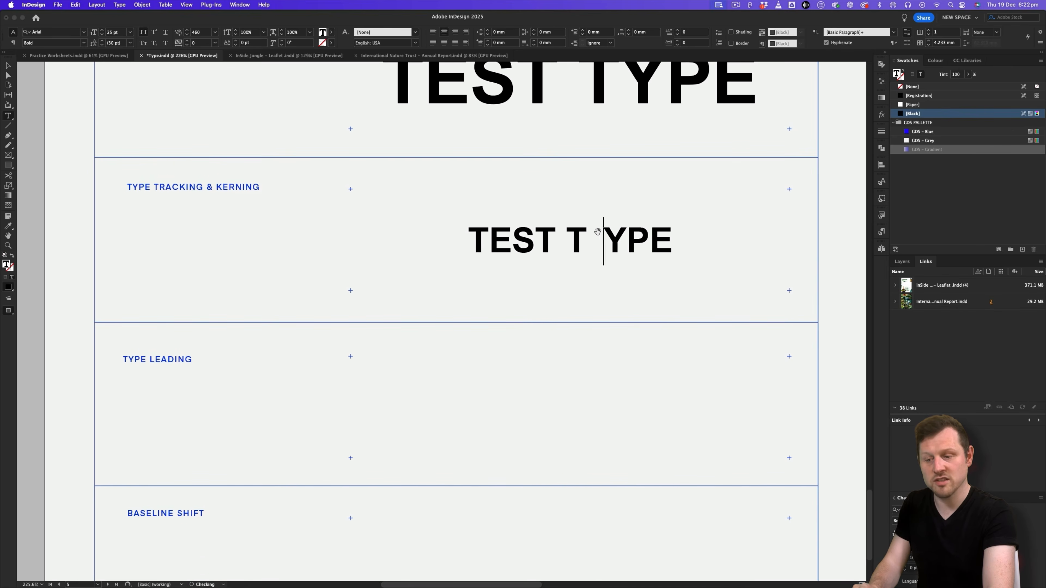
Step: Narrow the kerning between the T and Y of "Type" in increments to 0
{"action": "key", "text": "alt+Left"}
{"action": "key", "text": "alt+Left"}
{"action": "key", "text": "alt+Left"}
{"action": "key", "text": "alt+Left"}
{"action": "key", "text": "alt+Left"}
{"action": "key", "text": "alt+Left"}
{"action": "key", "text": "alt+Left"}
{"action": "key", "text": "alt+Left"}
{"action": "key", "text": "alt+Left"}
{"action": "key", "text": "alt+Left"}
{"action": "key", "text": "alt+Left"}
{"action": "key", "text": "alt+Left"}
{"action": "key", "text": "alt+Left"}
{"action": "key", "text": "alt+Left"}
{"action": "key", "text": "alt+Left"}
{"action": "key", "text": "alt+Left"}
{"action": "key", "text": "alt+Left"}
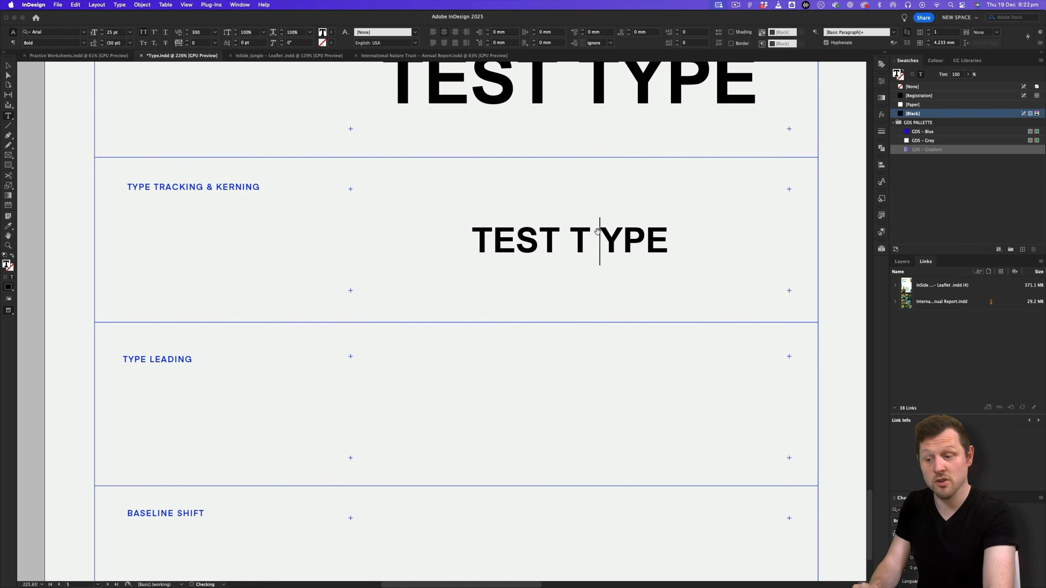
{"action": "key", "text": "alt+Left"}
{"action": "key", "text": "alt+Left"}
{"action": "key", "text": "alt+Left"}
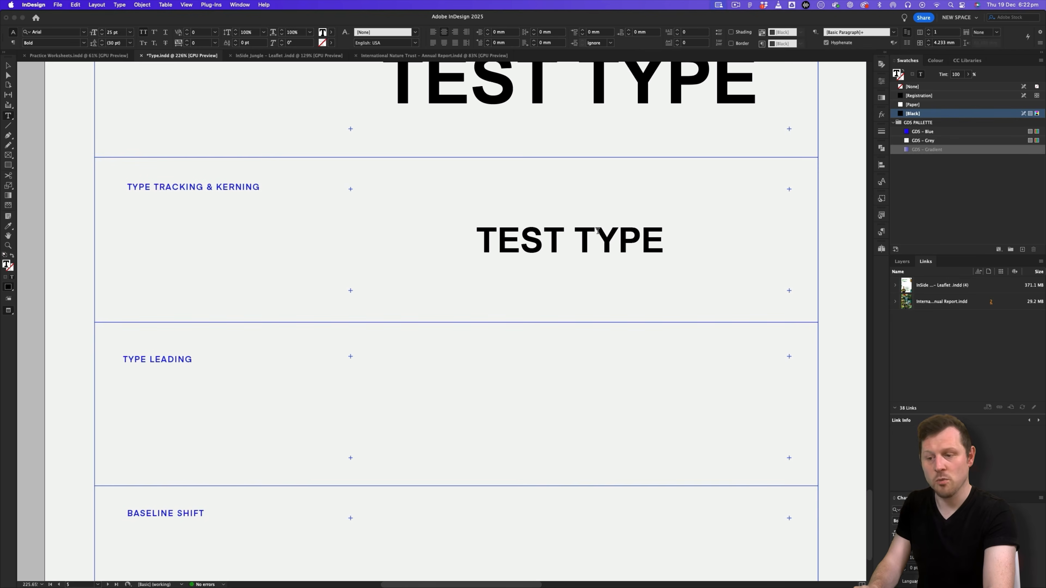
Step: Leave text editing and duplicate the 25 pt "Test Type" frame straight down into the Type Leading section
{"action": "key", "text": "Escape"}
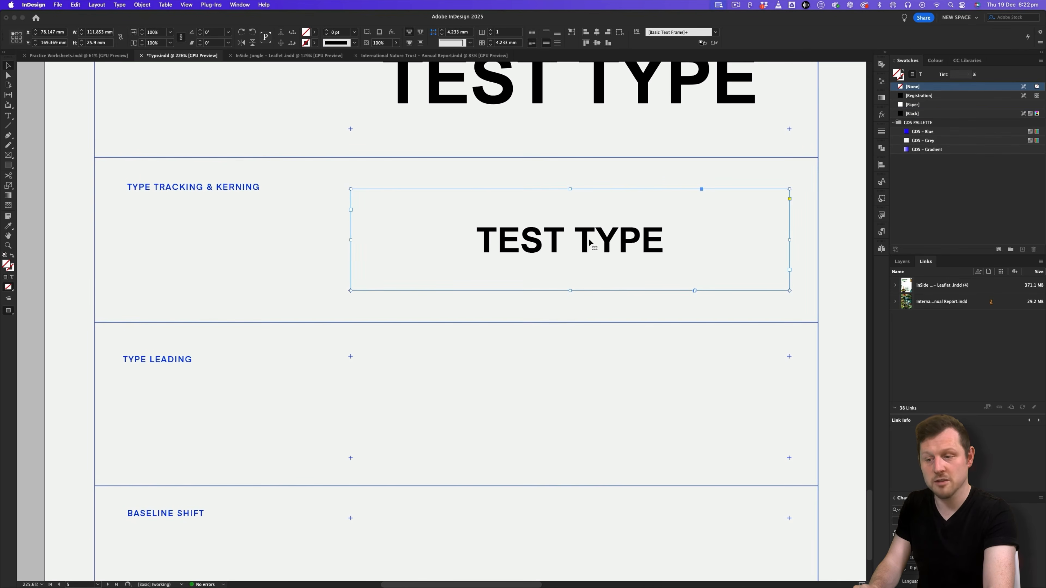
{"action": "left_click_drag", "start_coordinate": [567, 232], "coordinate": [567, 399]}
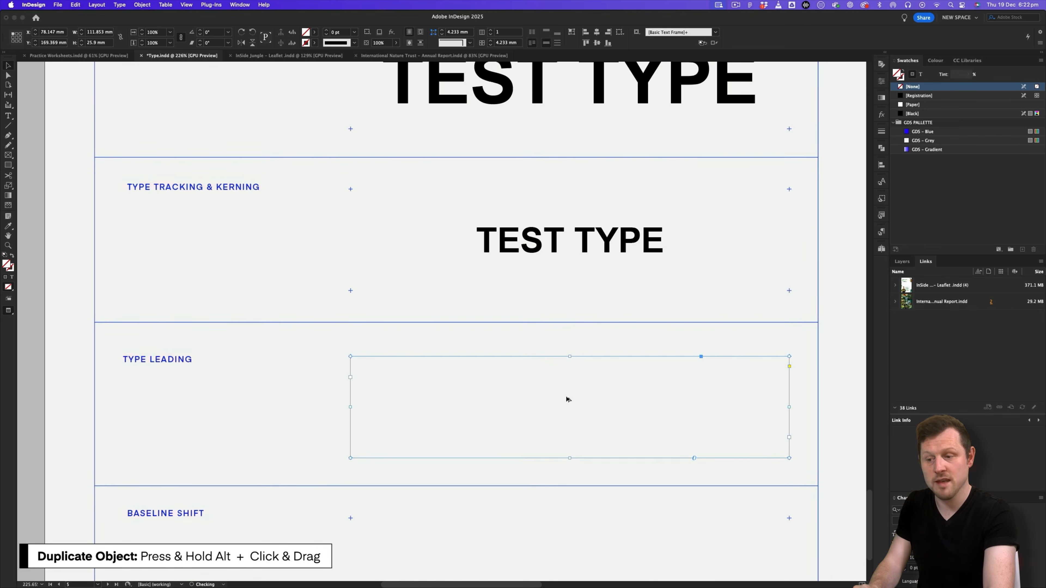
{"action": "scroll", "coordinate": [570, 374], "scroll_direction": "down", "scroll_amount": 5}
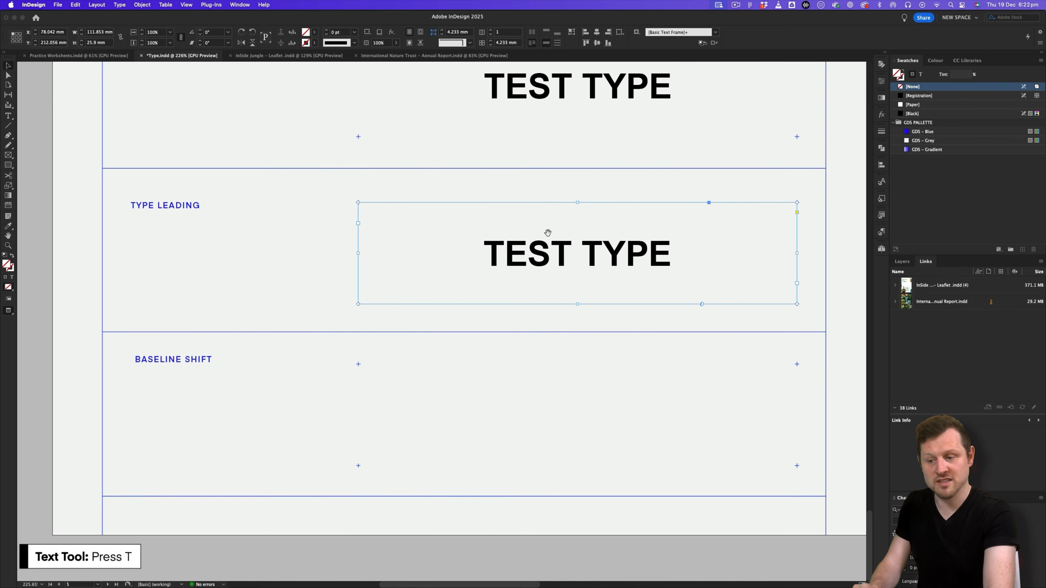
Step: Copy the "Test Type" text in the Type Leading frame and paste it as a second line below
{"action": "key", "text": "t"}
{"action": "left_click", "coordinate": [572, 253]}
{"action": "key", "text": "super+a"}
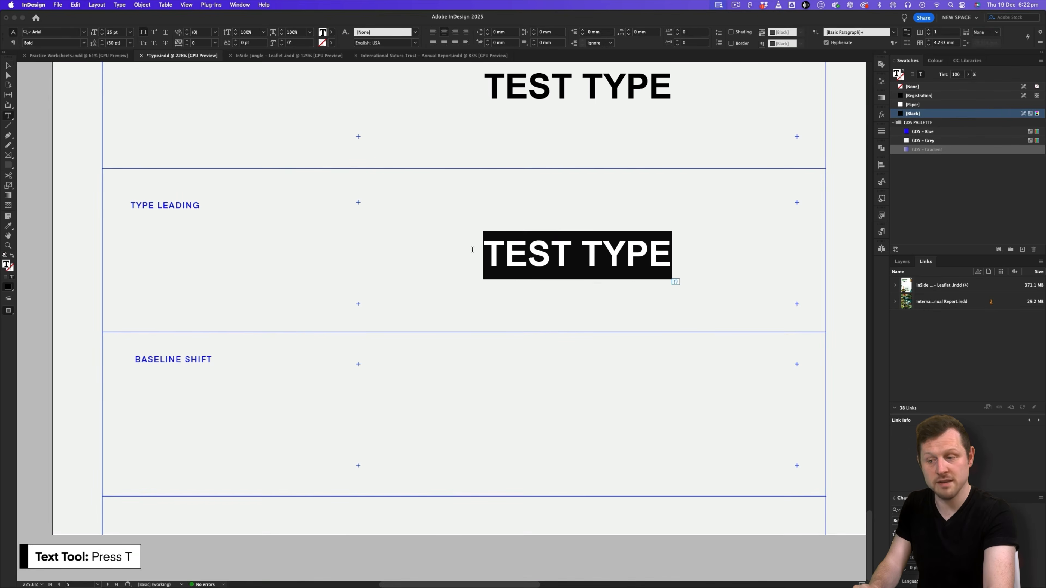
{"action": "key", "text": "super+c"}
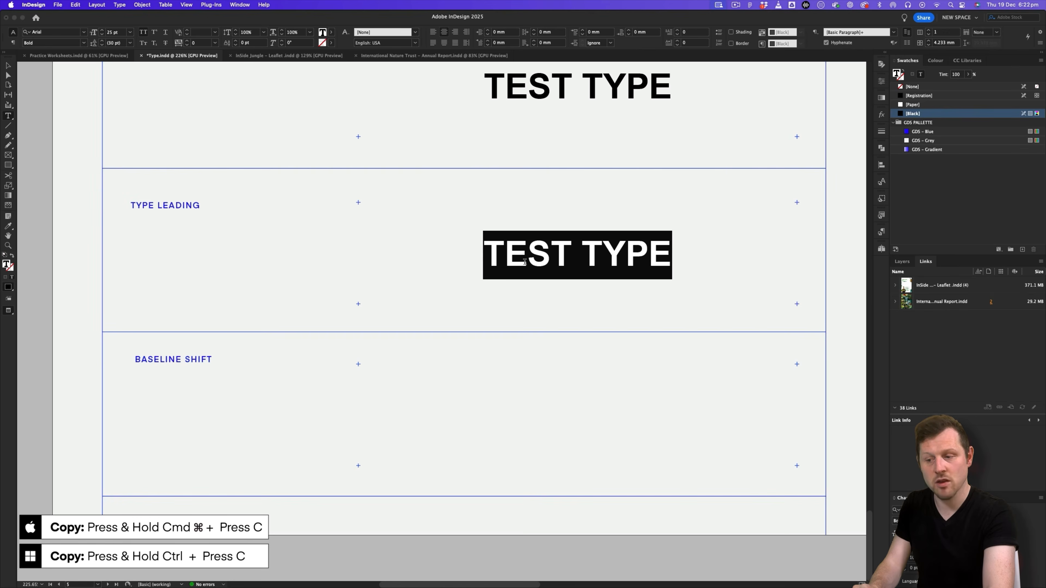
{"action": "left_click", "coordinate": [696, 236]}
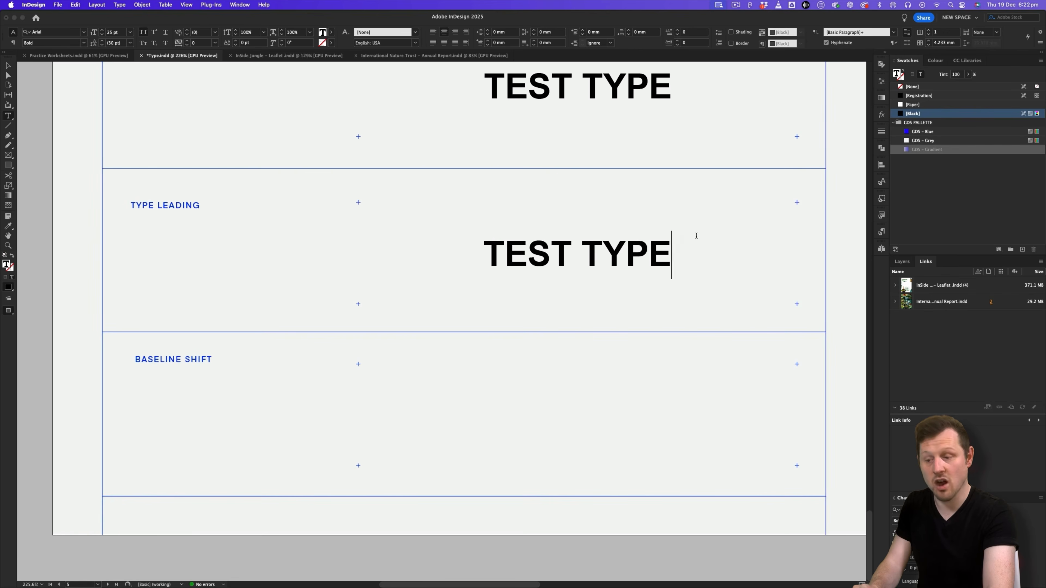
{"action": "key", "text": "Return"}
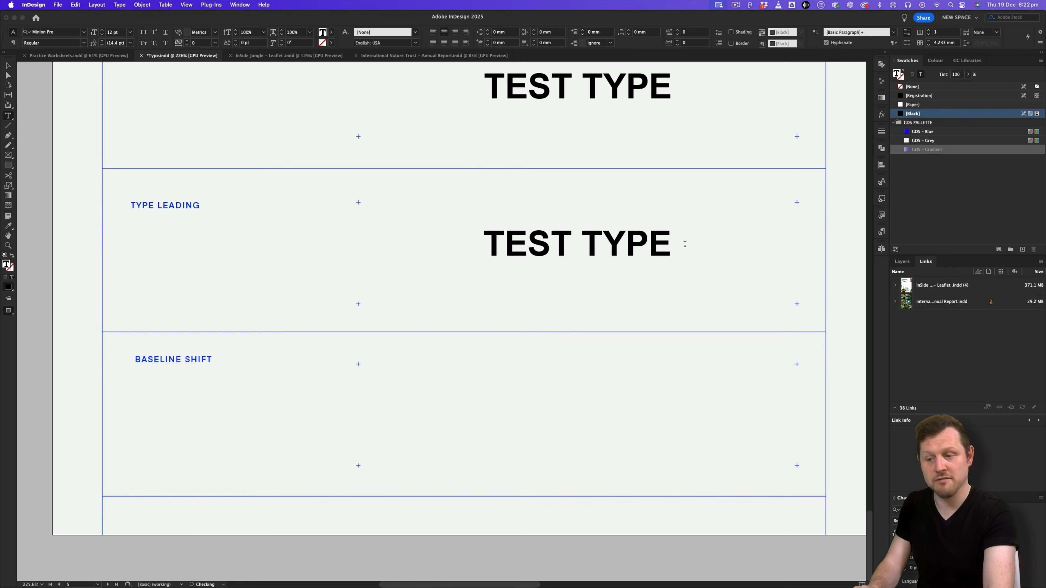
{"action": "key", "text": "super"}
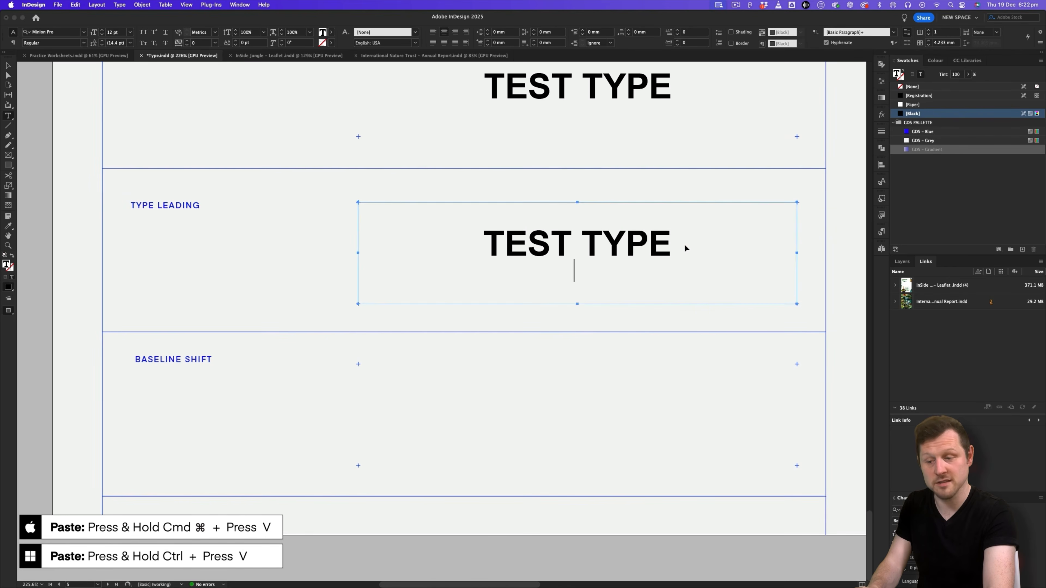
{"action": "key", "text": "super+v"}
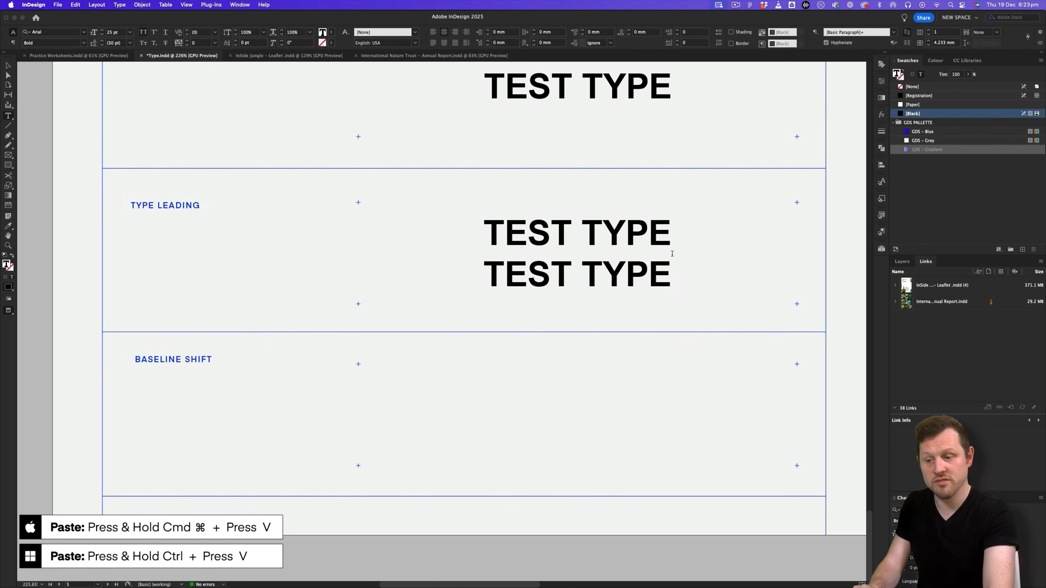
Step: Set the second line in the Type Leading frame to Regular and replace its text with "For Leading"
{"action": "left_click_drag", "start_coordinate": [671, 274], "coordinate": [492, 263]}
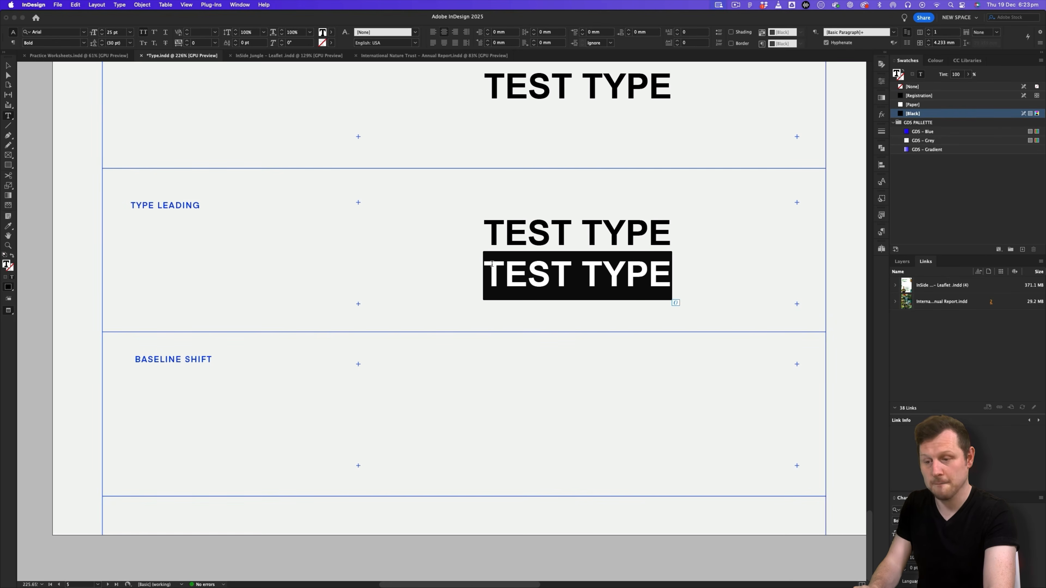
{"action": "left_click", "coordinate": [83, 43]}
{"action": "left_click", "coordinate": [49, 53]}
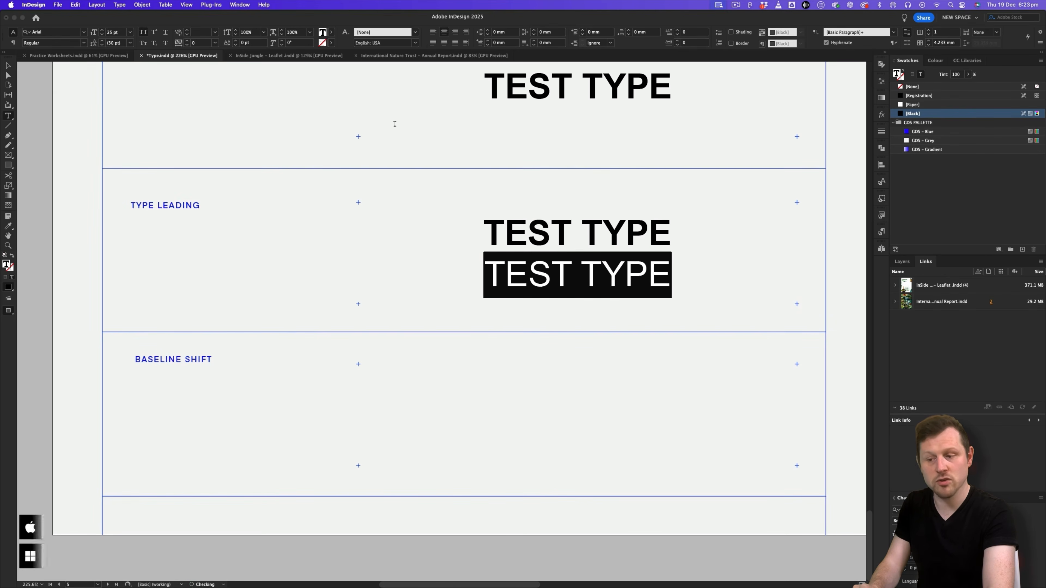
{"action": "type", "text": "FOR LEA"}
{"action": "type", "text": "DING"}
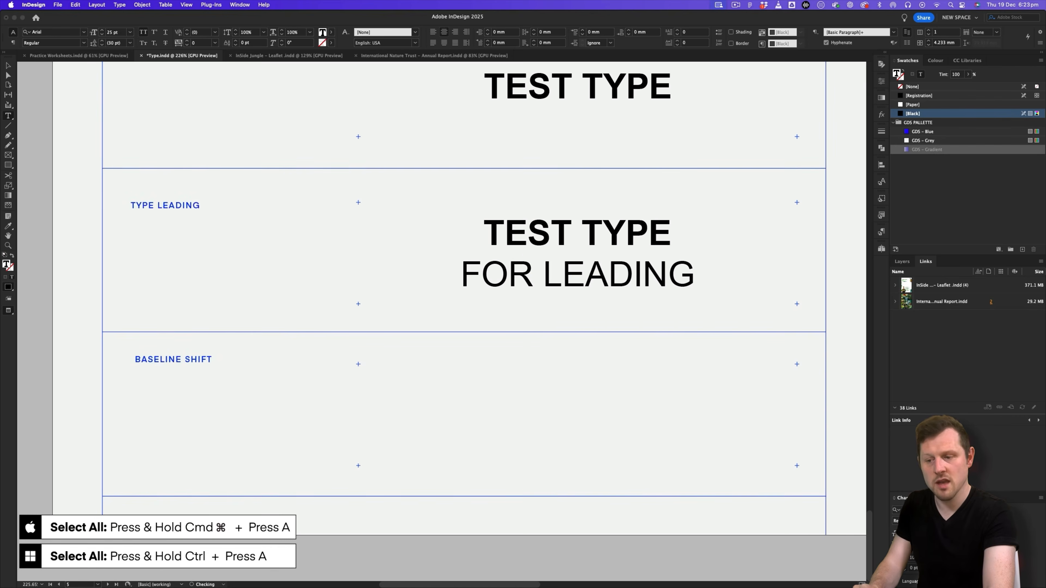
Step: Select all text in the Type Leading frame and set its leading to 40 pt
{"action": "key", "text": "super+a"}
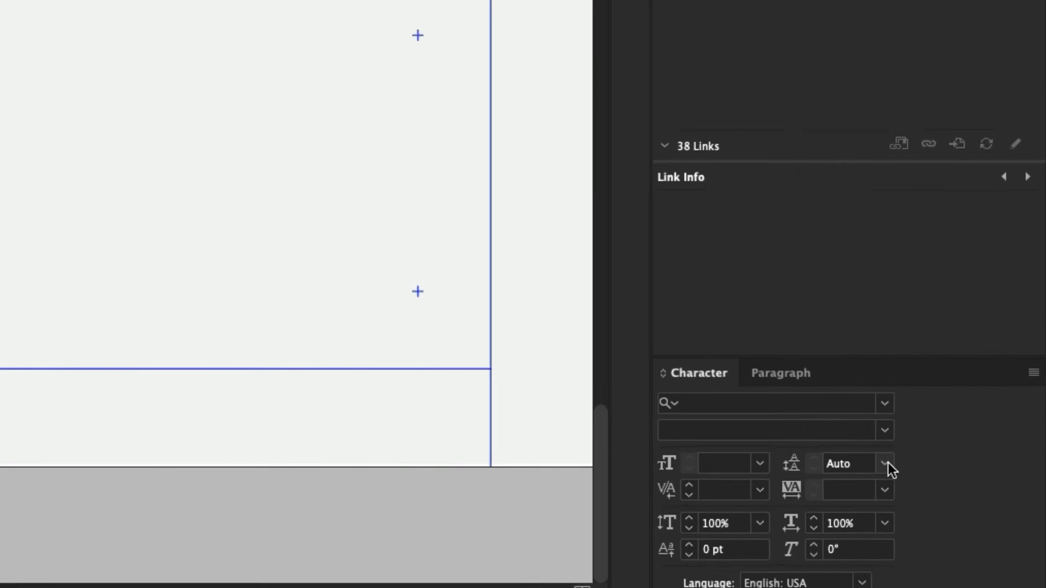
{"action": "left_click", "coordinate": [885, 464]}
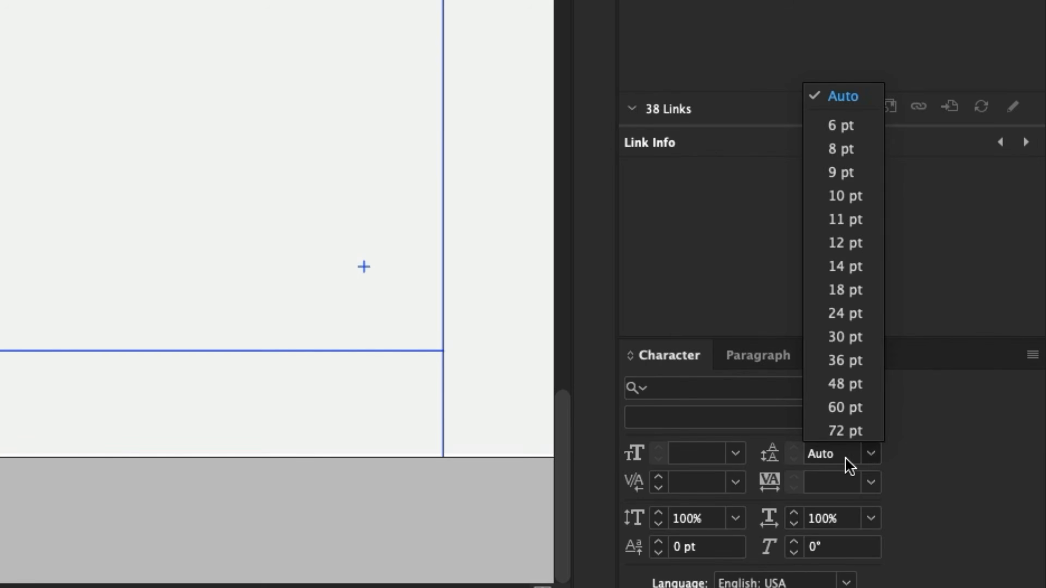
{"action": "left_click", "coordinate": [844, 455]}
{"action": "double_click", "coordinate": [843, 453]}
{"action": "type", "text": "40"}
{"action": "key", "text": "Return"}
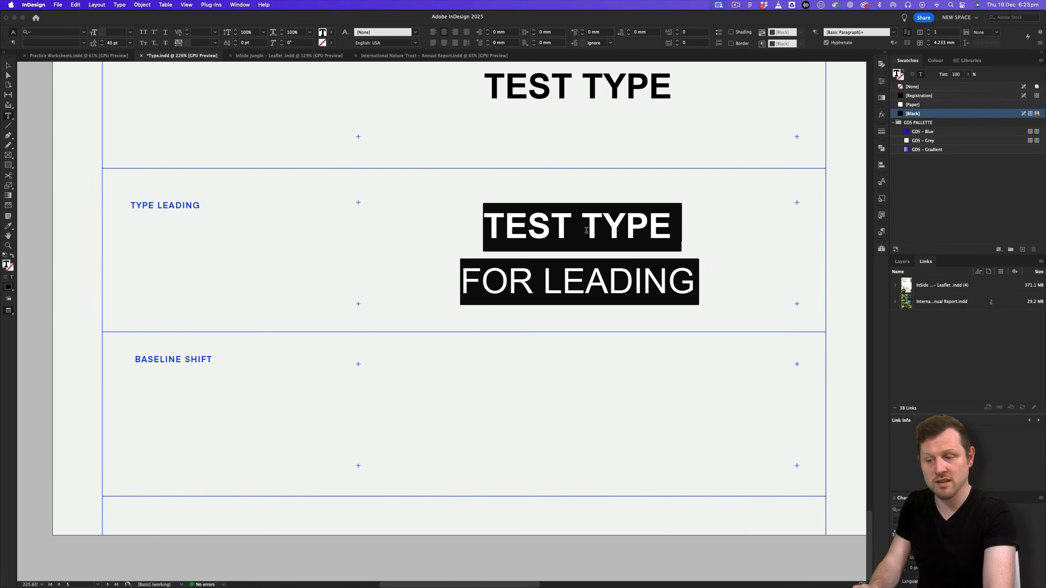
Step: Try looser and tighter leading on both selected lines in small increments
{"action": "key", "text": "alt+Up"}
{"action": "key", "text": "alt+Down"}
{"action": "key", "text": "alt+Down"}
{"action": "key", "text": "alt+Down"}
{"action": "key", "text": "alt+Down"}
{"action": "key", "text": "alt+Down"}
{"action": "key", "text": "alt+Down"}
{"action": "key", "text": "alt+Down"}
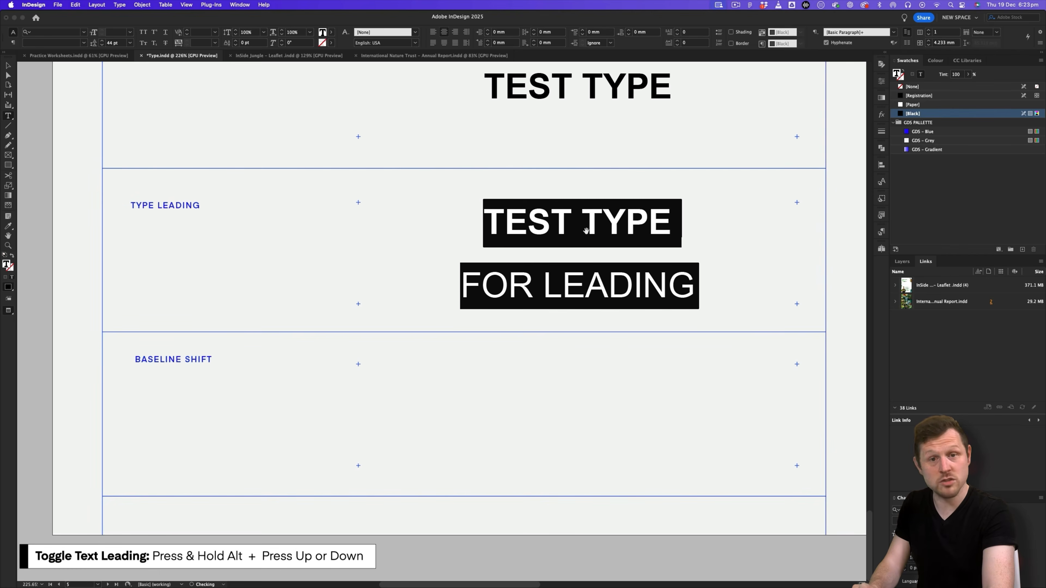
{"action": "key", "text": "alt+Up"}
{"action": "key", "text": "alt+Up"}
{"action": "key", "text": "alt+Up"}
{"action": "key", "text": "alt+Up"}
{"action": "key", "text": "alt+Up"}
{"action": "key", "text": "alt+Up"}
{"action": "key", "text": "alt+Up"}
{"action": "key", "text": "alt+Up"}
{"action": "key", "text": "alt+Up"}
{"action": "key", "text": "alt+Up"}
{"action": "key", "text": "alt+Up"}
{"action": "key", "text": "alt+Up"}
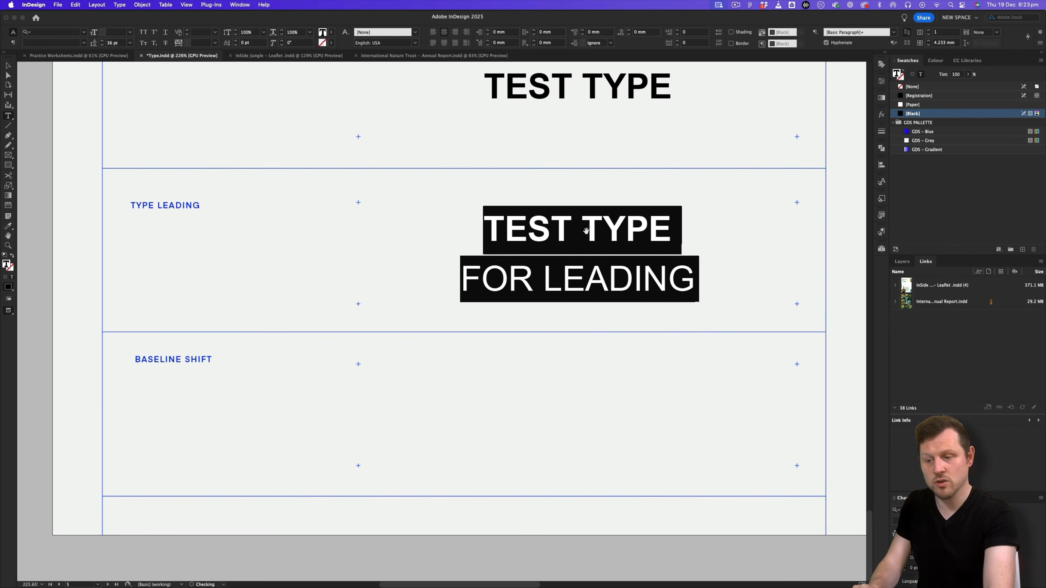
{"action": "key", "text": "alt+Down"}
{"action": "key", "text": "alt+Down"}
{"action": "key", "text": "alt+Down"}
{"action": "key", "text": "alt+Down"}
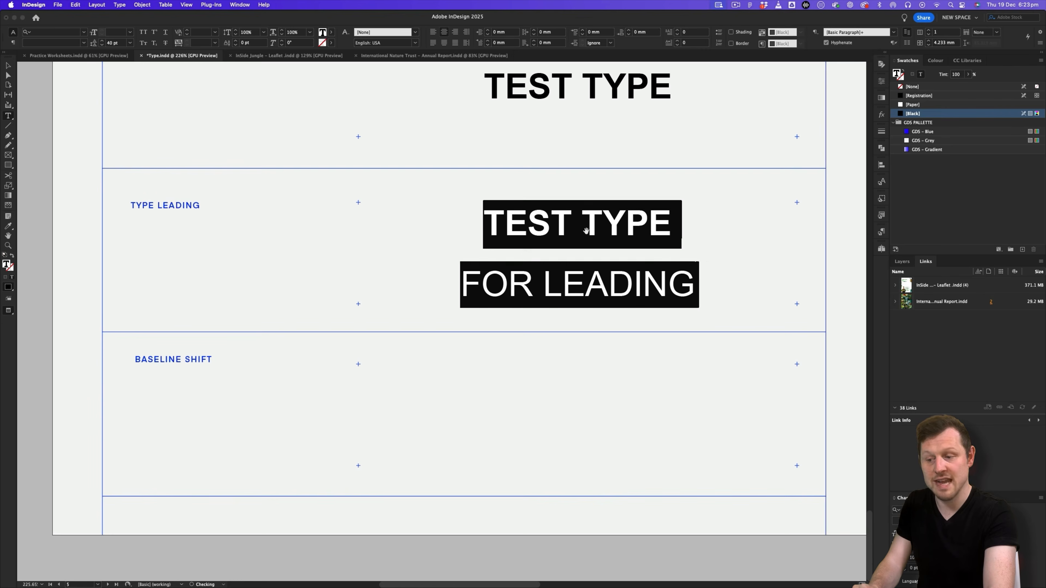
Step: Adjust the leading of both lines in increments to 34 pt and leave text editing
{"action": "key", "text": "alt+Up"}
{"action": "key", "text": "alt+Up"}
{"action": "key", "text": "alt+Up"}
{"action": "key", "text": "alt+Up"}
{"action": "key", "text": "alt+Up"}
{"action": "key", "text": "alt+Up"}
{"action": "key", "text": "alt+Up"}
{"action": "key", "text": "alt+Up"}
{"action": "key", "text": "alt+Down"}
{"action": "key", "text": "alt+Down"}
{"action": "key", "text": "alt+Down"}
{"action": "key", "text": "alt+Down"}
{"action": "key", "text": "alt+Down"}
{"action": "key", "text": "alt+Down"}
{"action": "key", "text": "alt+Down"}
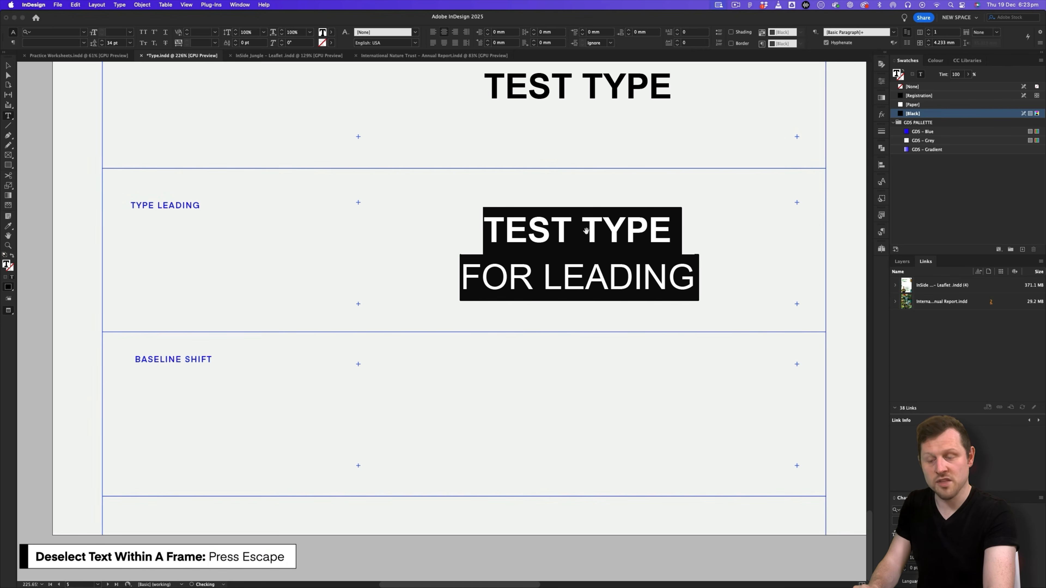
{"action": "key", "text": "Escape"}
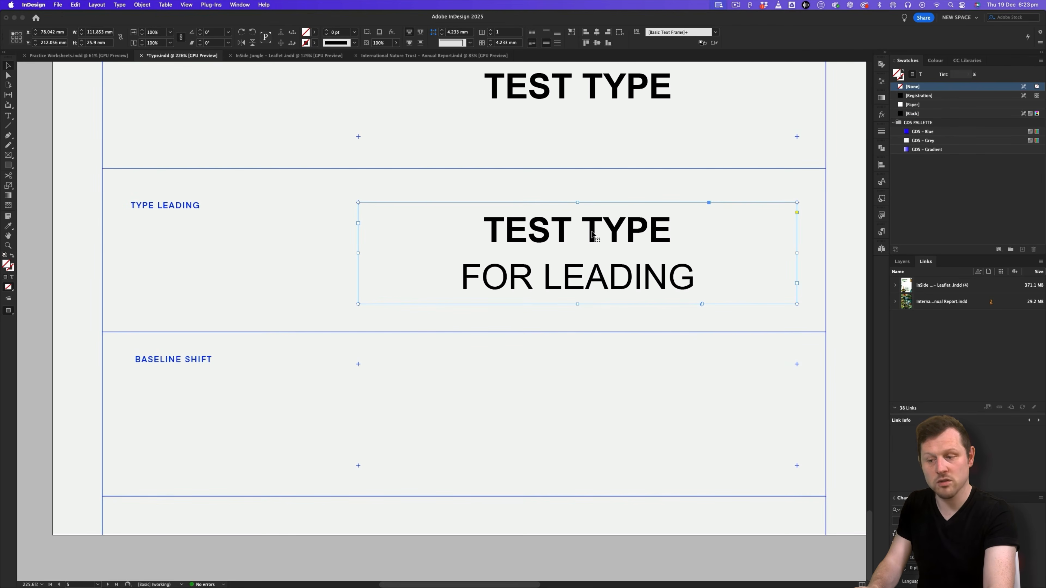
Step: Duplicate a single-line "Test Type" frame into the Baseline Shift section and replace its text with "H20"
{"action": "left_click_drag", "start_coordinate": [550, 234], "coordinate": [542, 421]}
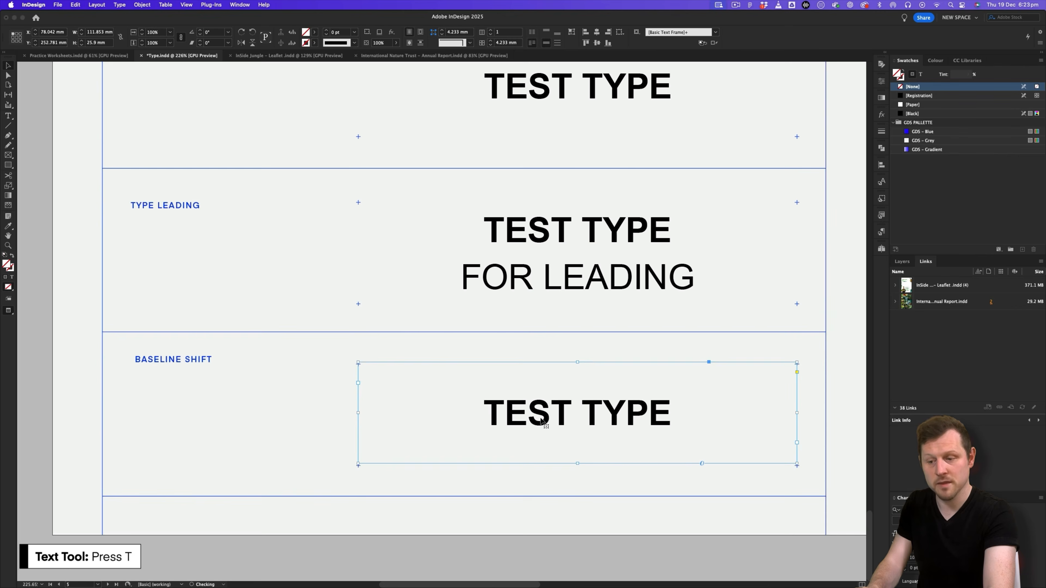
{"action": "key", "text": "t"}
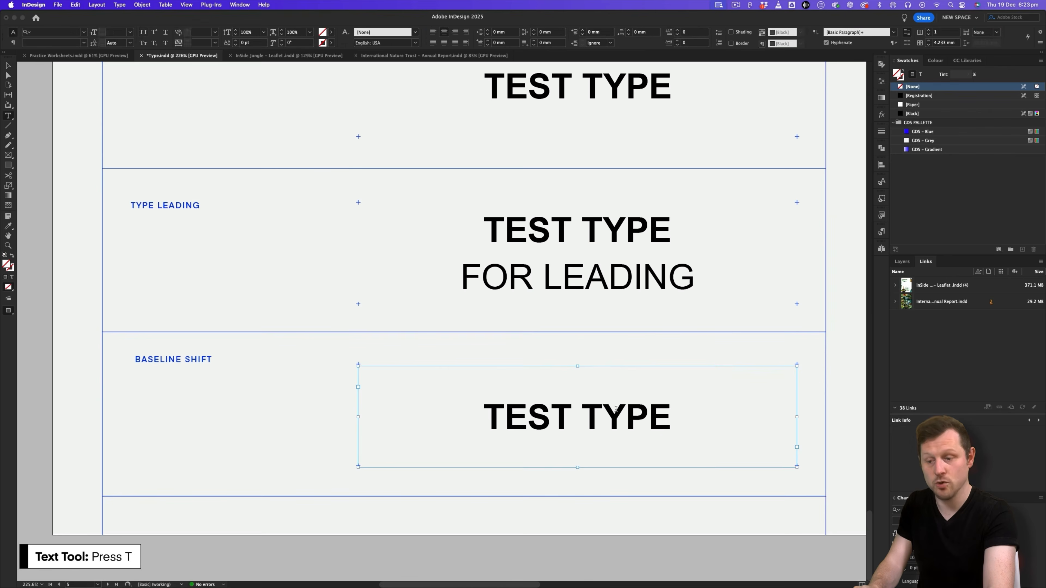
{"action": "left_click", "coordinate": [626, 417]}
{"action": "key", "text": "super+a"}
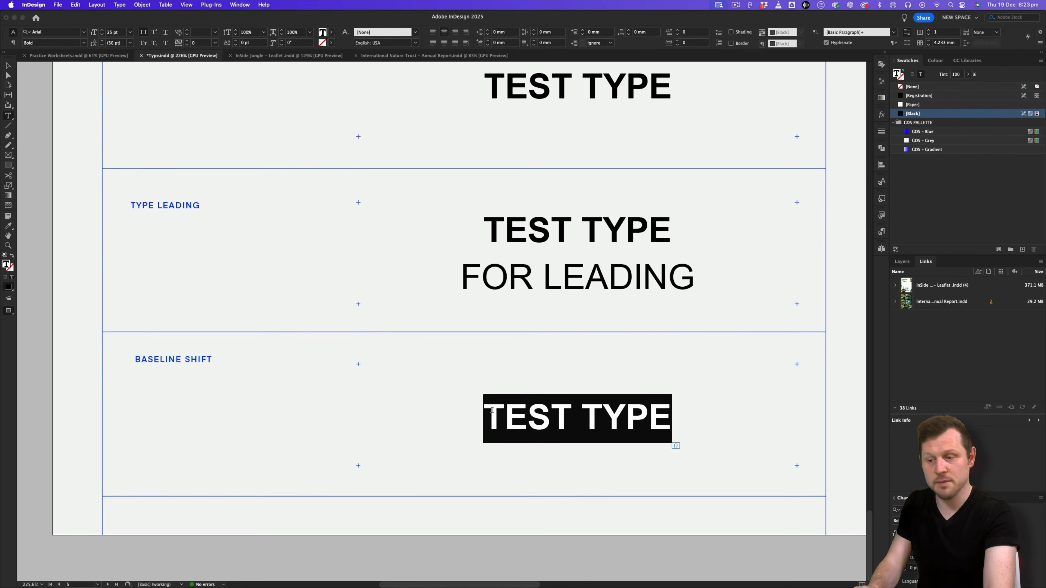
{"action": "type", "text": "H20"}
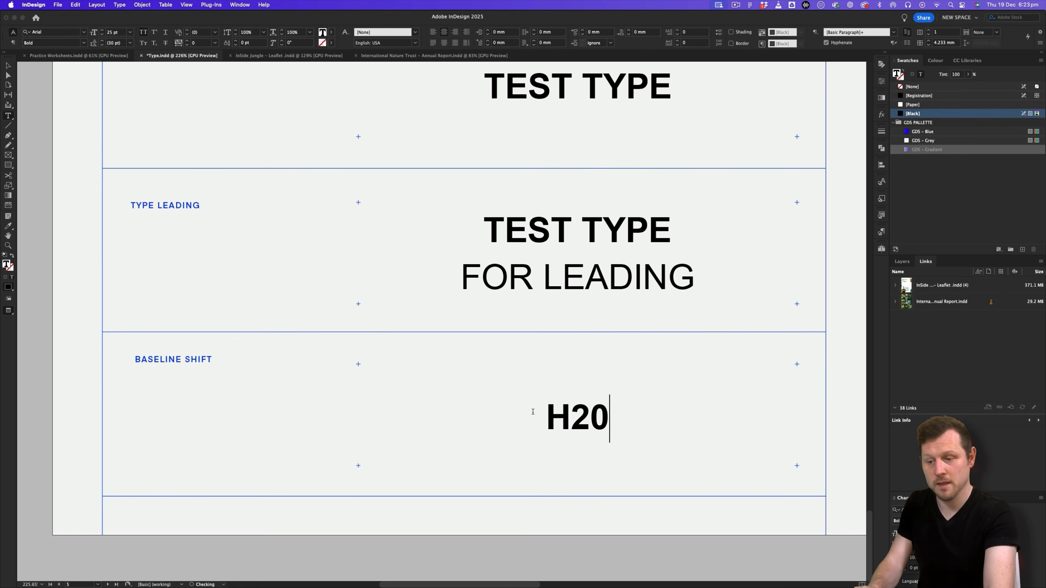
Step: Select the "H20" text and set its font size to 40 pt
{"action": "double_click", "coordinate": [583, 412]}
{"action": "left_click", "coordinate": [121, 34]}
{"action": "key", "text": "Return"}
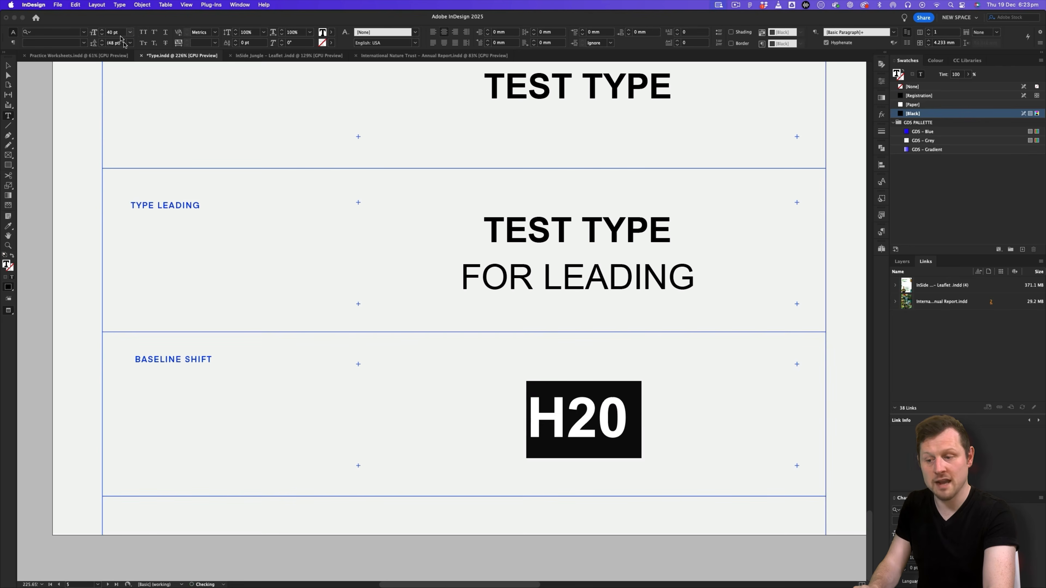
Step: Select only the 2 in "H20" and lower it to a baseline shift of -10 pt
{"action": "left_click", "coordinate": [594, 409]}
{"action": "key", "text": "shift+Left"}
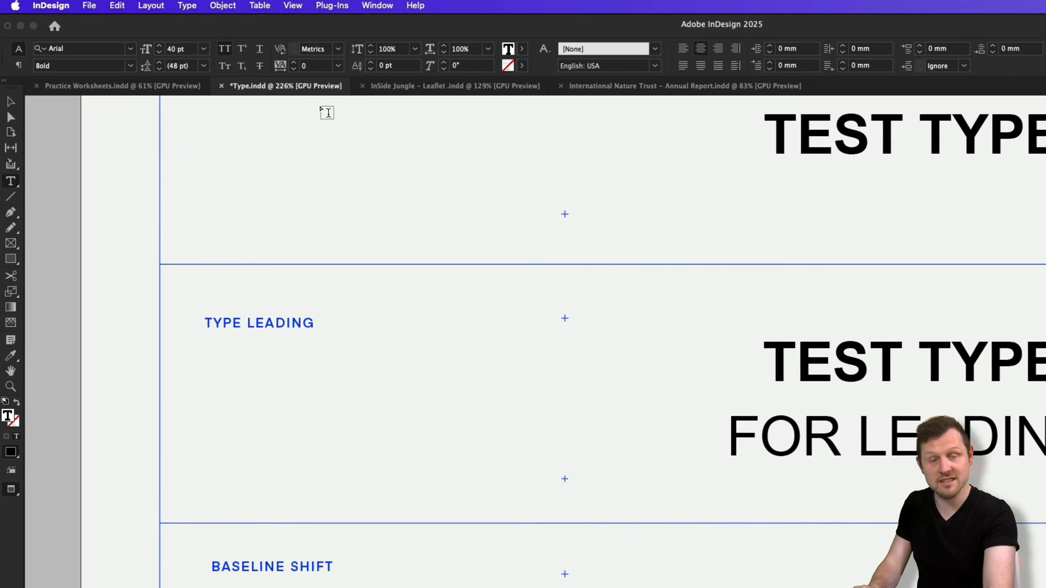
{"action": "left_click", "coordinate": [227, 42]}
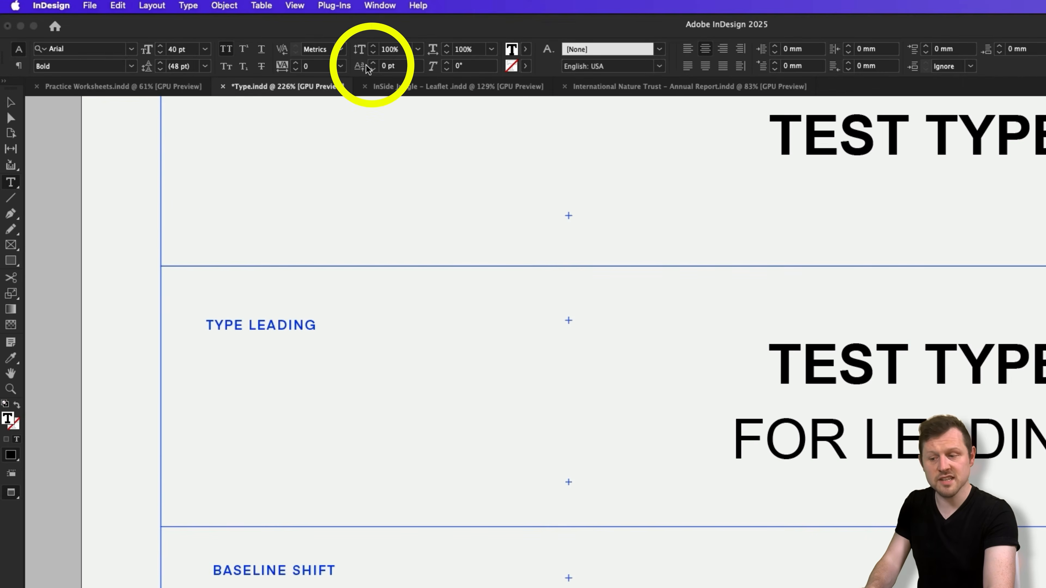
{"action": "left_click", "coordinate": [373, 69]}
{"action": "left_click", "coordinate": [373, 69]}
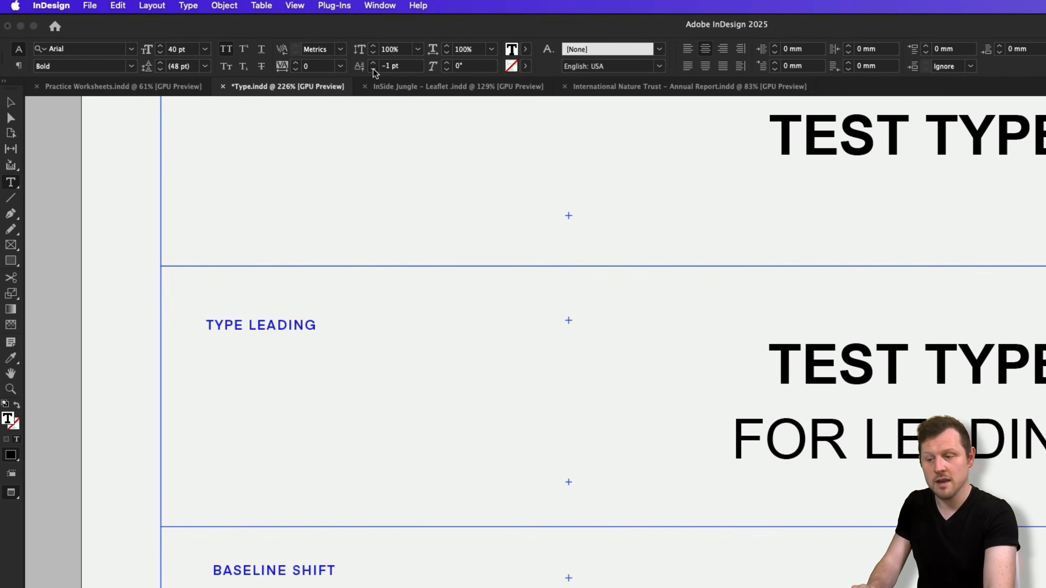
{"action": "left_click", "coordinate": [373, 69]}
{"action": "left_click", "coordinate": [373, 69]}
{"action": "left_click", "coordinate": [374, 69]}
{"action": "left_click", "coordinate": [374, 69]}
{"action": "left_click", "coordinate": [373, 69]}
{"action": "left_click", "coordinate": [373, 69]}
{"action": "left_click", "coordinate": [236, 45]}
{"action": "left_click", "coordinate": [235, 45]}
{"action": "left_click", "coordinate": [235, 44]}
{"action": "left_click", "coordinate": [643, 465]}
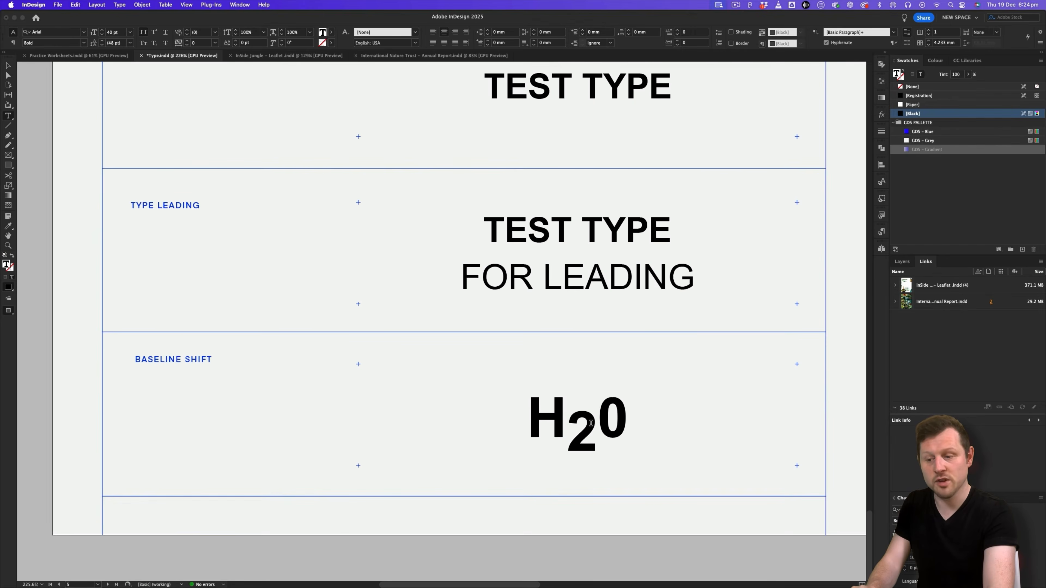
Step: Try the Subscript format on the 2 in "H20" and turn it off again
{"action": "left_click_drag", "start_coordinate": [593, 428], "coordinate": [574, 427]}
{"action": "left_click", "coordinate": [597, 457]}
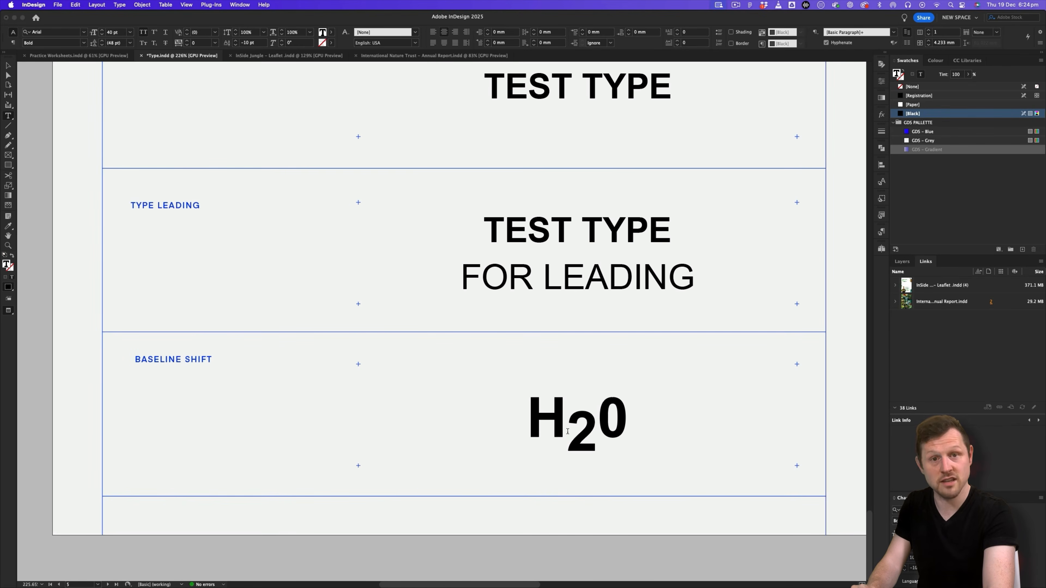
{"action": "left_click_drag", "start_coordinate": [590, 425], "coordinate": [564, 398]}
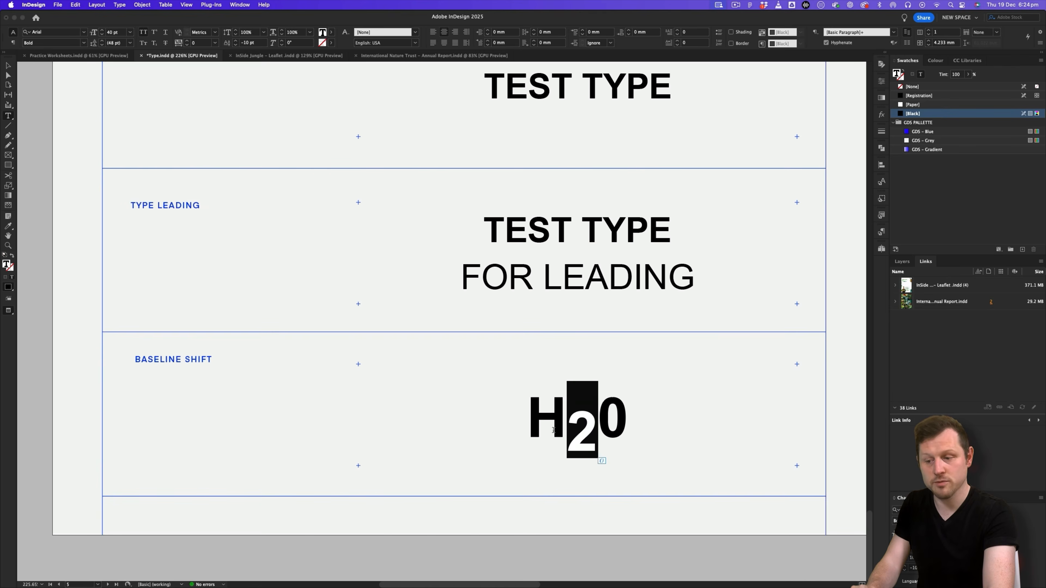
{"action": "left_click", "coordinate": [605, 413]}
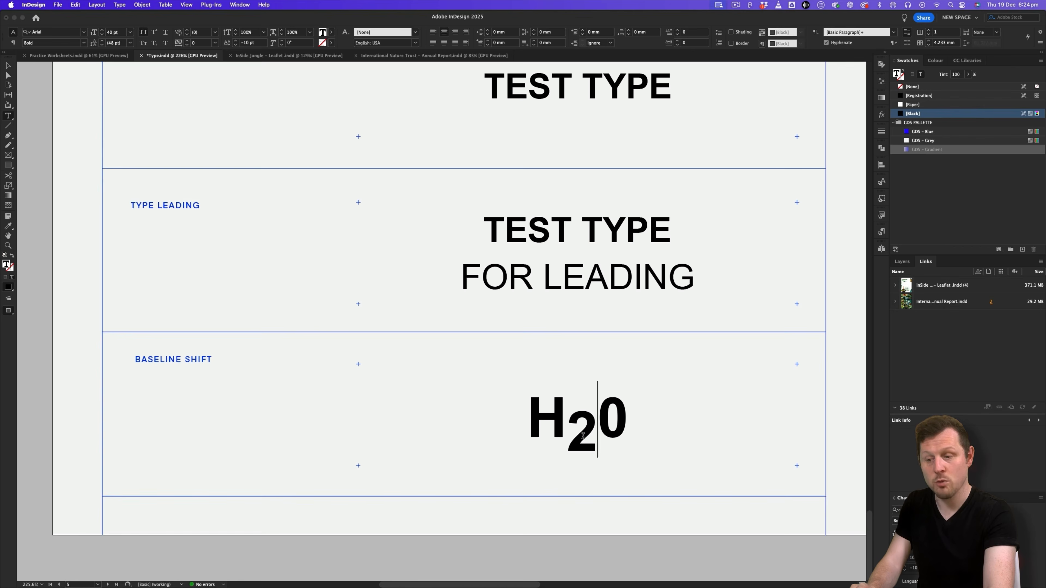
{"action": "left_click_drag", "start_coordinate": [590, 425], "coordinate": [565, 407]}
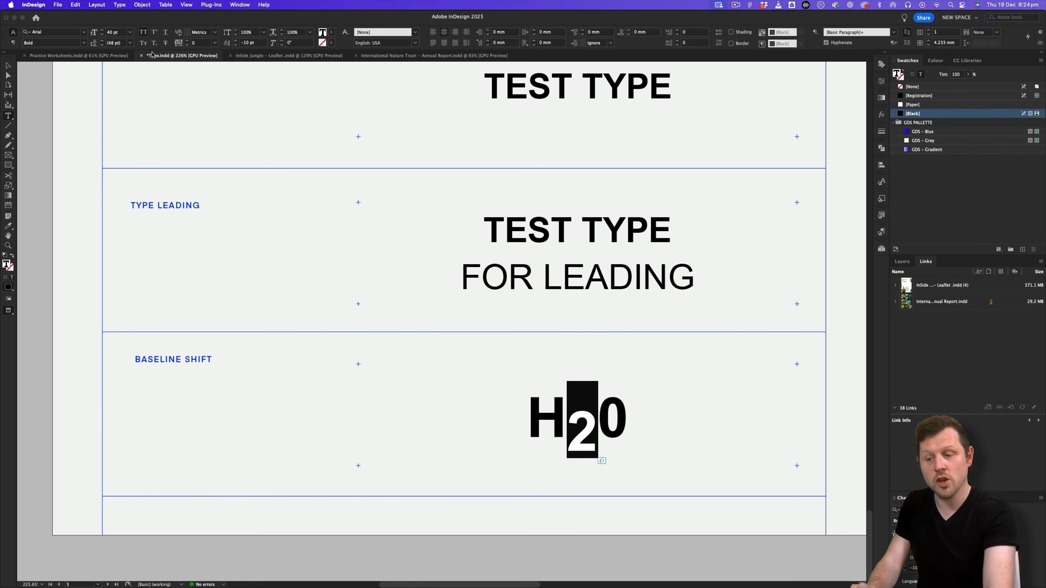
{"action": "left_click", "coordinate": [154, 42]}
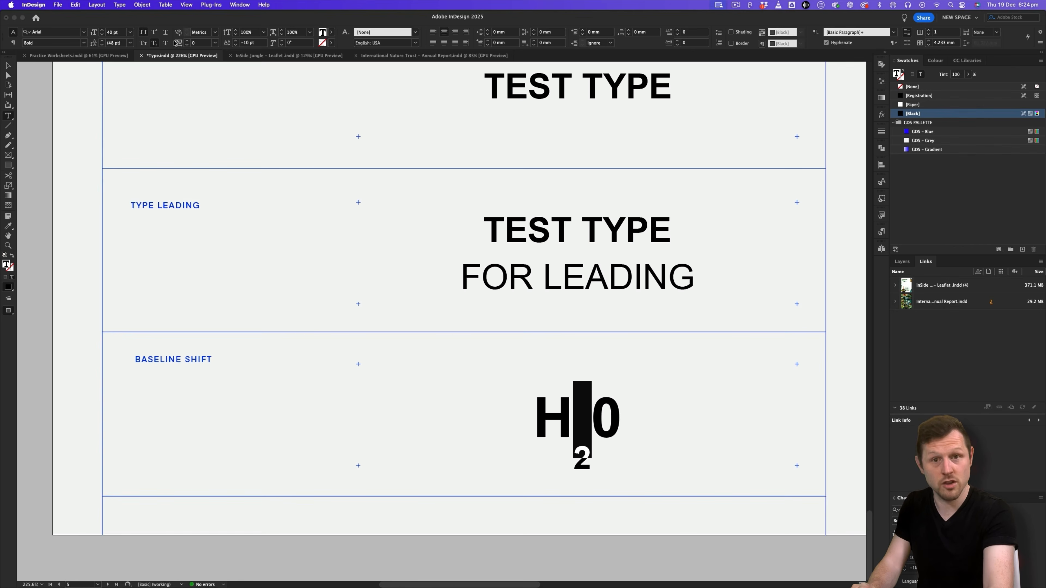
{"action": "left_click", "coordinate": [155, 43]}
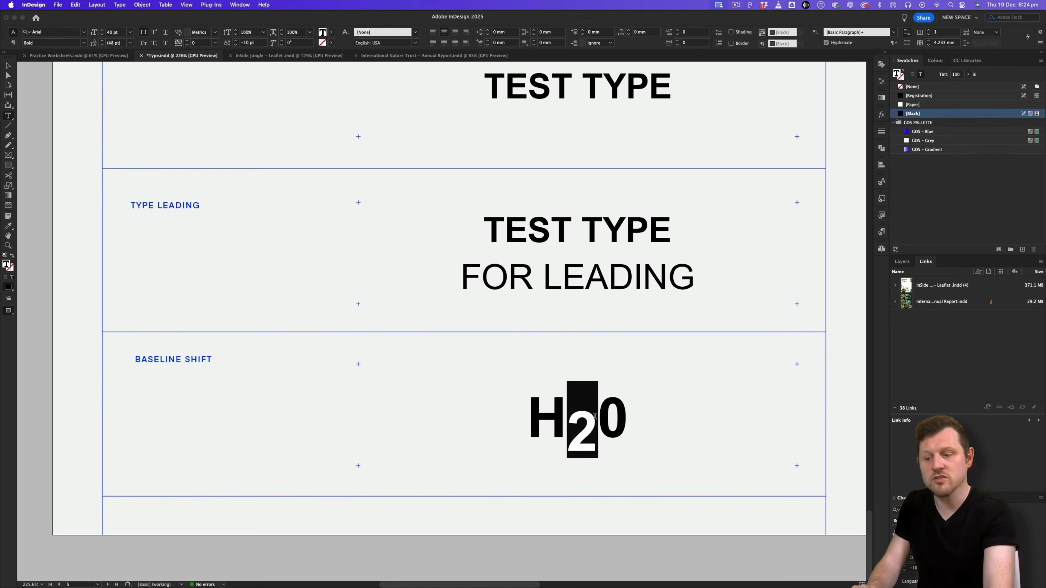
Step: Leave text editing, deselect the "H20" frame and bring both pages of the spread into view
{"action": "left_click", "coordinate": [595, 417]}
{"action": "left_click", "coordinate": [8, 65]}
{"action": "key", "text": "z"}
{"action": "left_click_drag", "start_coordinate": [548, 225], "coordinate": [408, 304]}
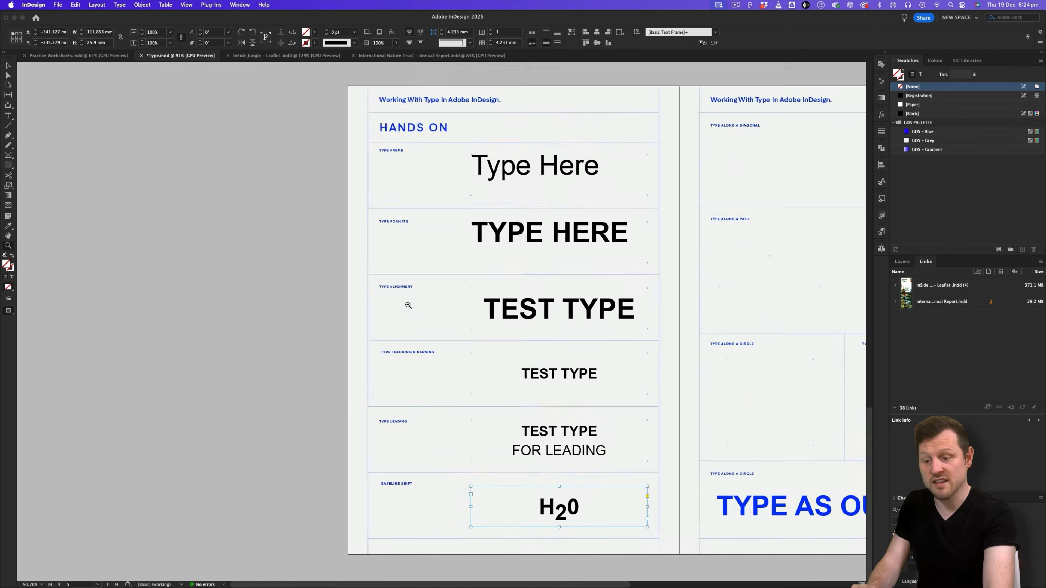
{"action": "scroll", "coordinate": [428, 248], "scroll_direction": "right", "scroll_amount": 10}
{"action": "left_click_drag", "start_coordinate": [324, 292], "coordinate": [330, 286]}
{"action": "key", "text": "v"}
{"action": "left_click", "coordinate": [398, 270]}
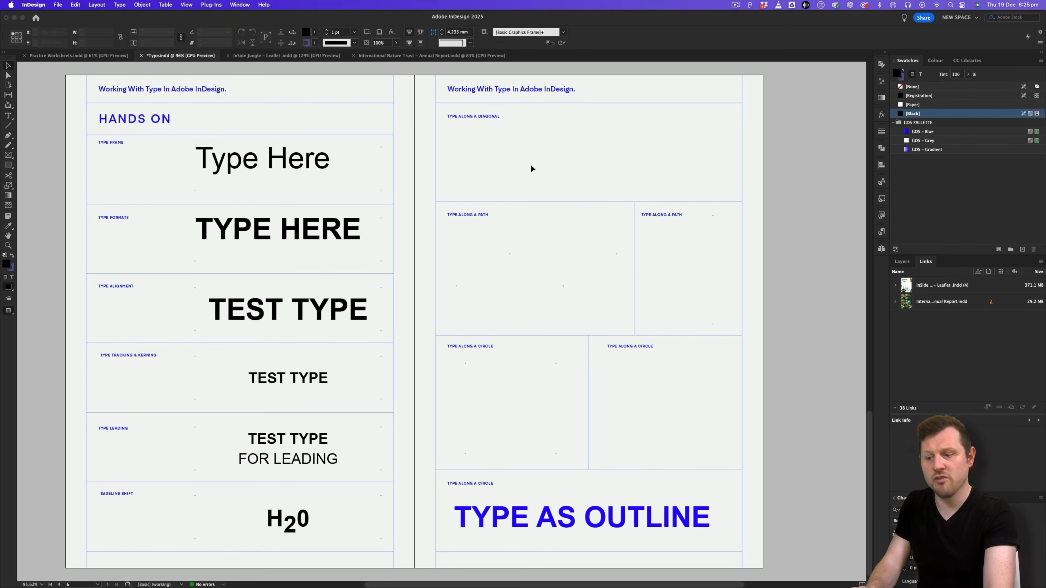
{"action": "left_click_drag", "start_coordinate": [529, 186], "coordinate": [547, 183]}
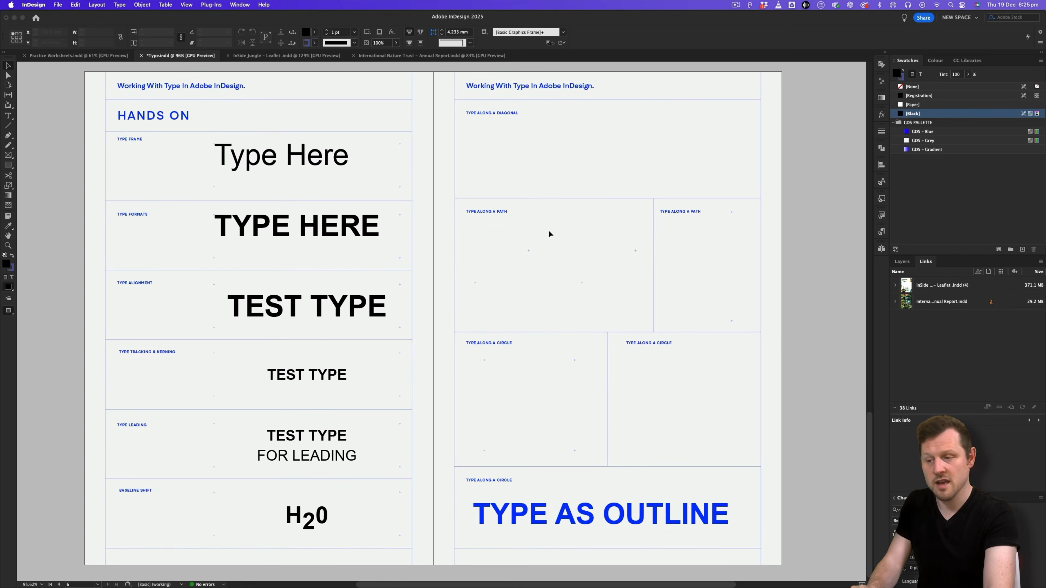
Step: Review the type-along examples on the Overview spread, then return to the empty Type Along a Diagonal section of the Hands On spread
{"action": "scroll", "coordinate": [549, 236], "scroll_direction": "up", "scroll_amount": 20}
{"action": "scroll", "coordinate": [551, 238], "scroll_direction": "down", "scroll_amount": 6}
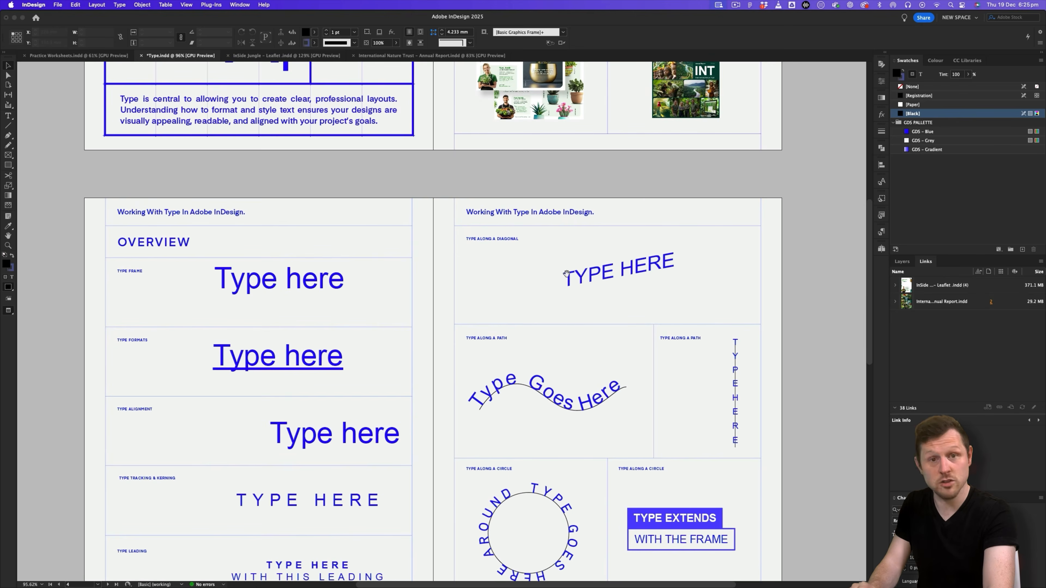
{"action": "scroll", "coordinate": [575, 367], "scroll_direction": "down", "scroll_amount": 15}
{"action": "left_click_drag", "start_coordinate": [520, 250], "coordinate": [519, 227]}
{"action": "key", "text": "z"}
{"action": "left_click_drag", "start_coordinate": [570, 199], "coordinate": [503, 344]}
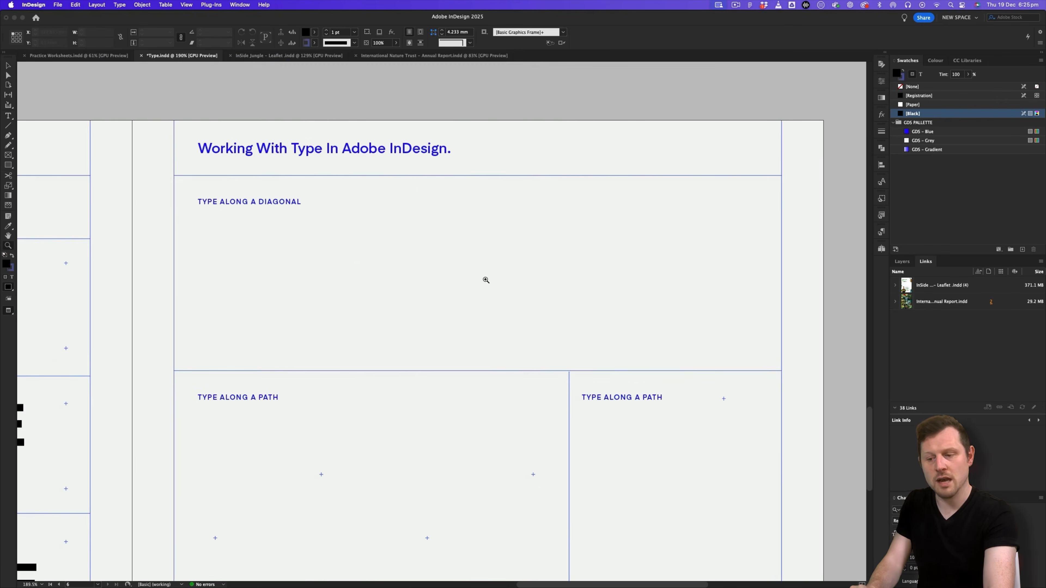
{"action": "left_click_drag", "start_coordinate": [347, 410], "coordinate": [474, 347]}
Step: Place the "TEST TYPE" frame from the Type Tracking & Kerning section in the middle of the Type Along a Diagonal section
{"action": "key", "text": "v"}
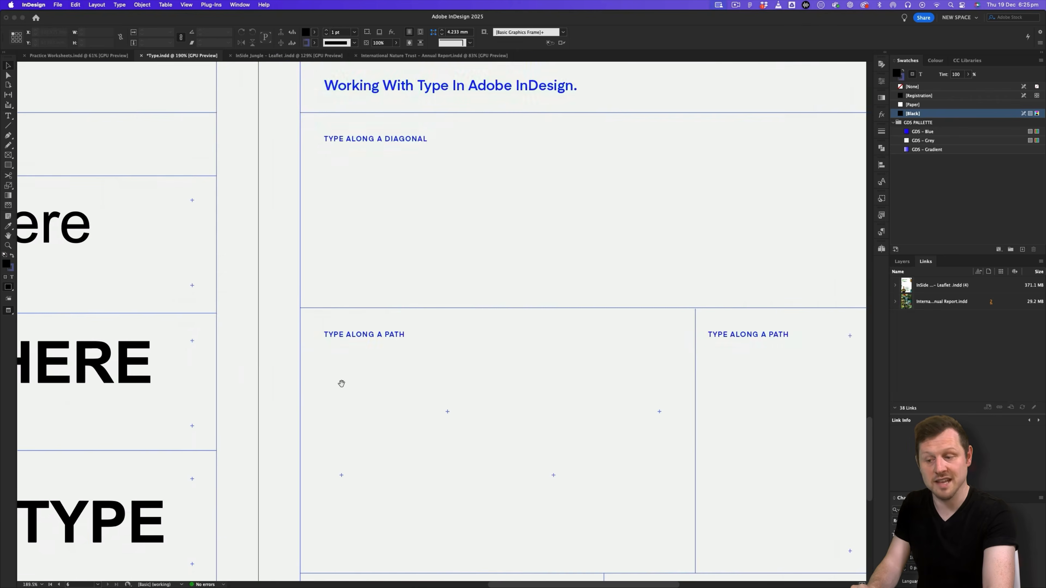
{"action": "left_click_drag", "start_coordinate": [342, 384], "coordinate": [599, 321]}
{"action": "left_click_drag", "start_coordinate": [530, 437], "coordinate": [606, 289]}
{"action": "left_click", "coordinate": [355, 450]}
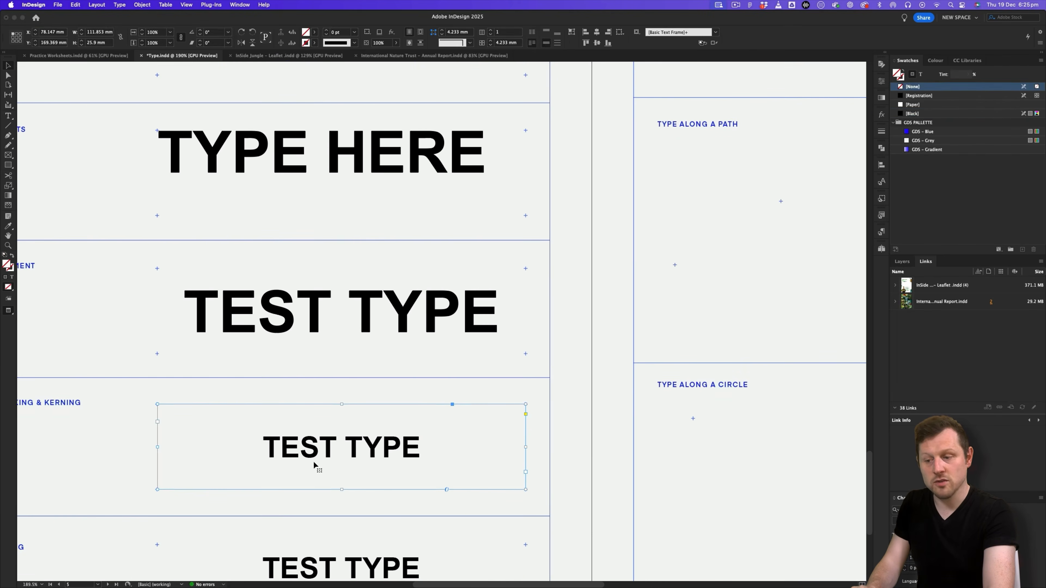
{"action": "scroll", "coordinate": [314, 465], "scroll_direction": "up", "scroll_amount": 1}
{"action": "left_click_drag", "start_coordinate": [294, 474], "coordinate": [436, 291]}
{"action": "left_click_drag", "start_coordinate": [447, 348], "coordinate": [477, 327]}
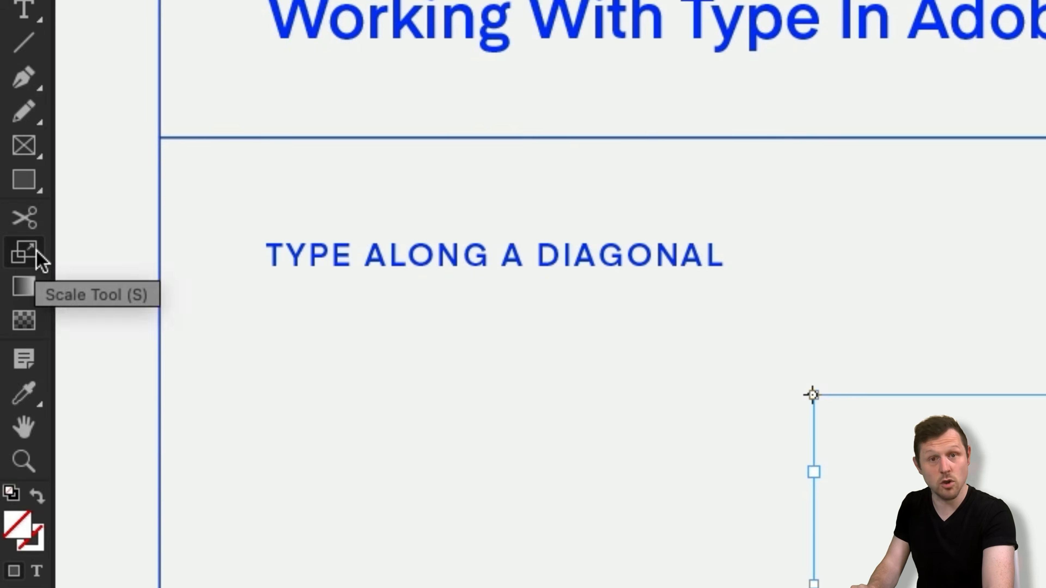
Step: Shear the "TEST TYPE" frame vertically about its centre by about 13° so the text rises diagonally
{"action": "left_click", "coordinate": [37, 253]}
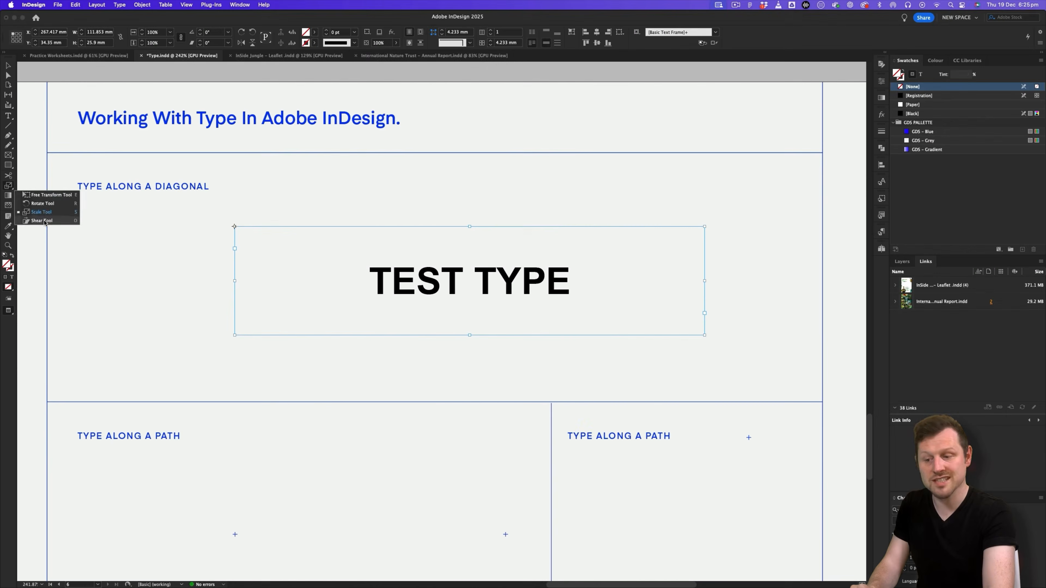
{"action": "left_click", "coordinate": [44, 221]}
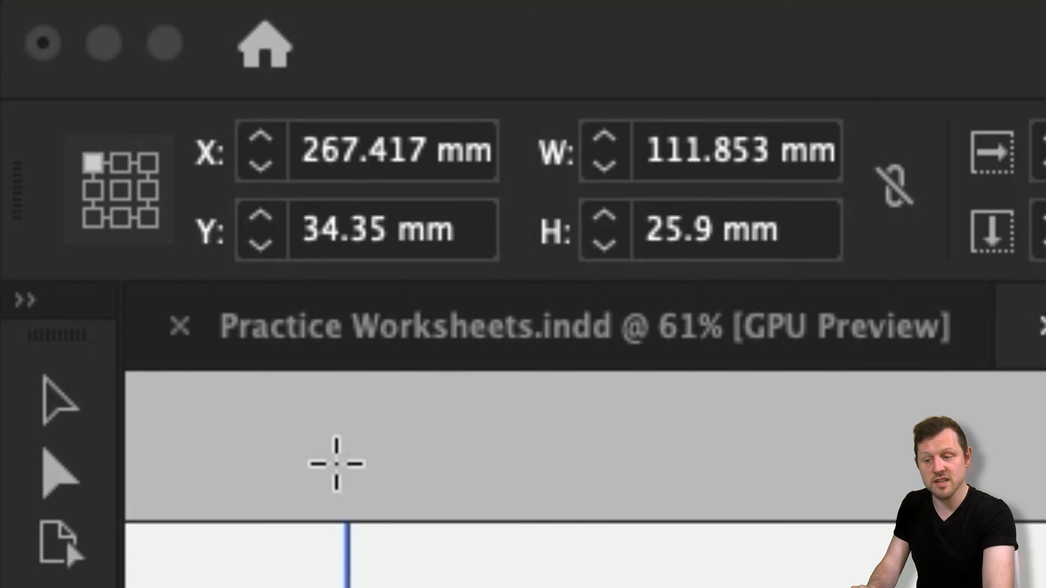
{"action": "left_click", "coordinate": [121, 192]}
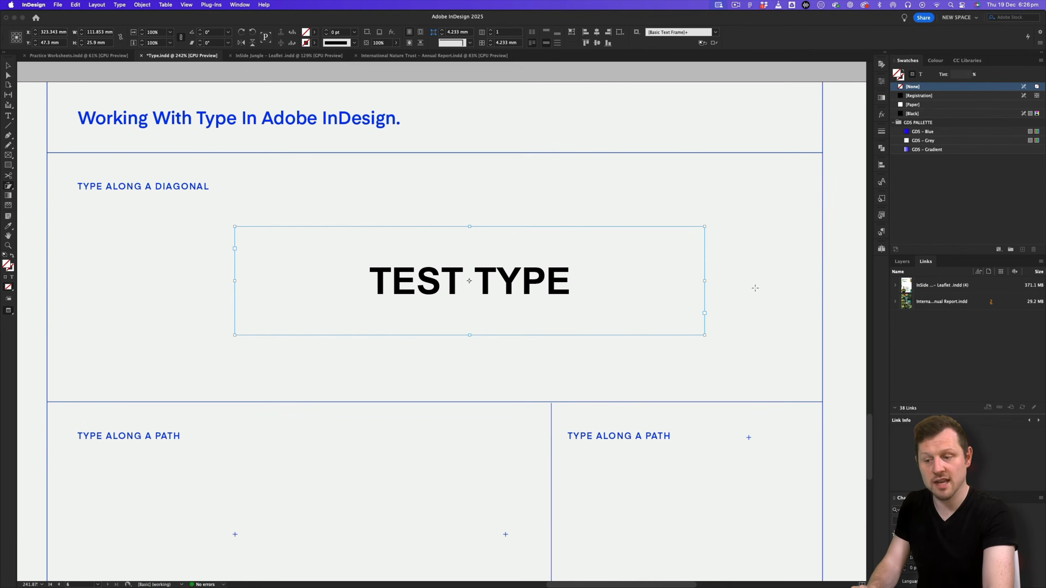
{"action": "left_click_drag", "start_coordinate": [755, 288], "coordinate": [750, 222]}
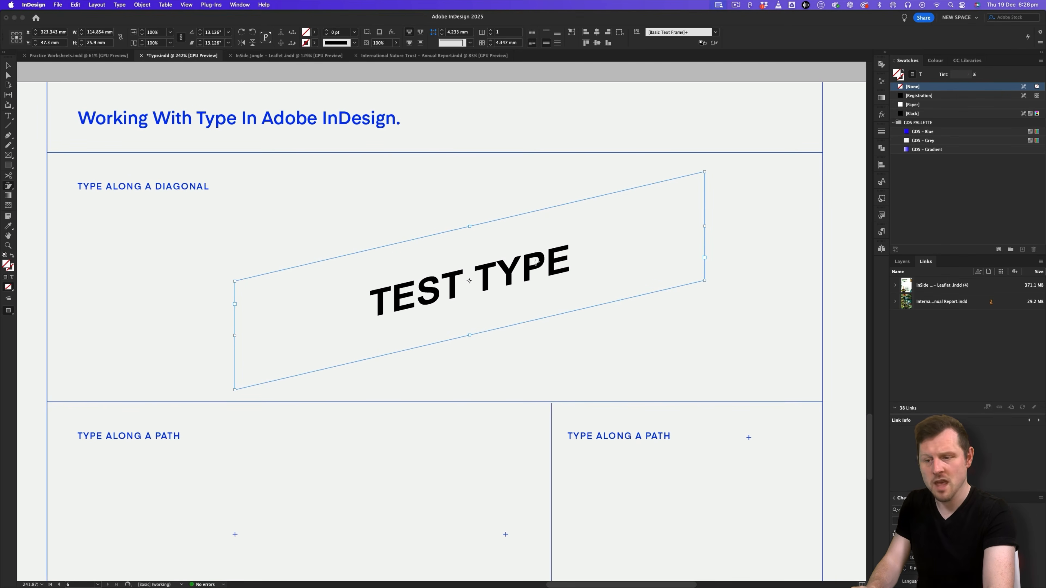
Step: Narrow the sheared "TEST TYPE" frame from both sides to a width of about 97 mm and deselect it
{"action": "key", "text": "v"}
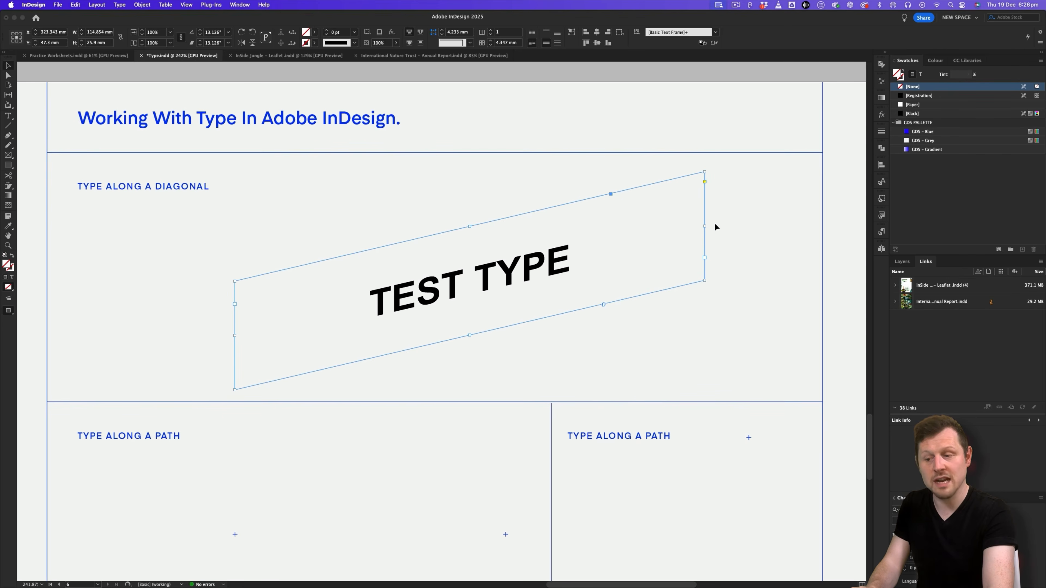
{"action": "left_click_drag", "start_coordinate": [705, 227], "coordinate": [679, 257]}
{"action": "left_click_drag", "start_coordinate": [236, 338], "coordinate": [282, 315]}
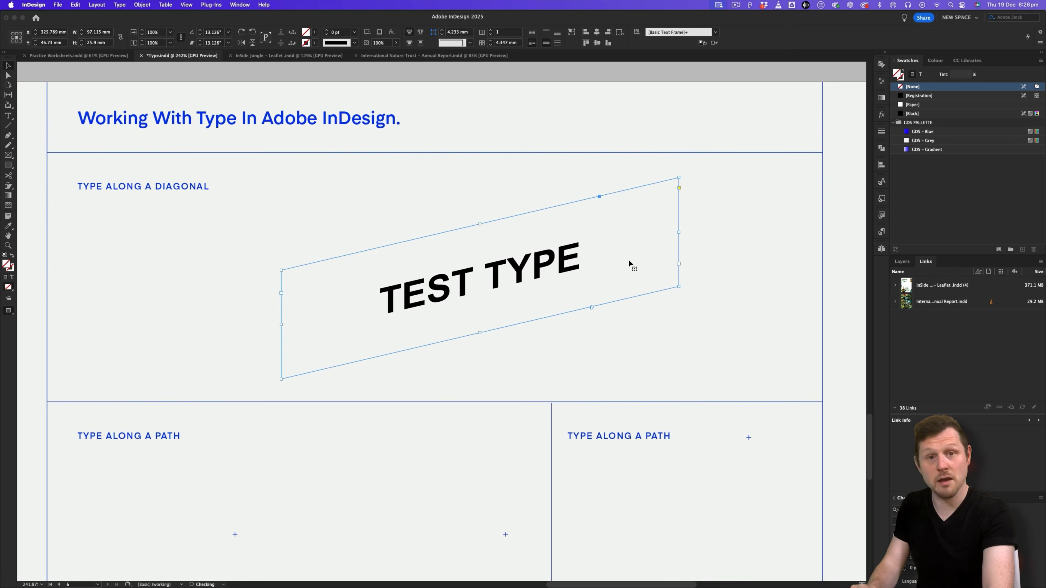
{"action": "left_click", "coordinate": [725, 234]}
Step: Draw an unfilled, black-stroked zigzag with the Pen tool through the four guide marks of the larger Type Along a Path section
{"action": "scroll", "coordinate": [474, 288], "scroll_direction": "down", "scroll_amount": 5}
{"action": "scroll", "coordinate": [481, 327], "scroll_direction": "left", "scroll_amount": 4}
{"action": "scroll", "coordinate": [572, 327], "scroll_direction": "right", "scroll_amount": 2}
{"action": "scroll", "coordinate": [432, 306], "scroll_direction": "up", "scroll_amount": 2}
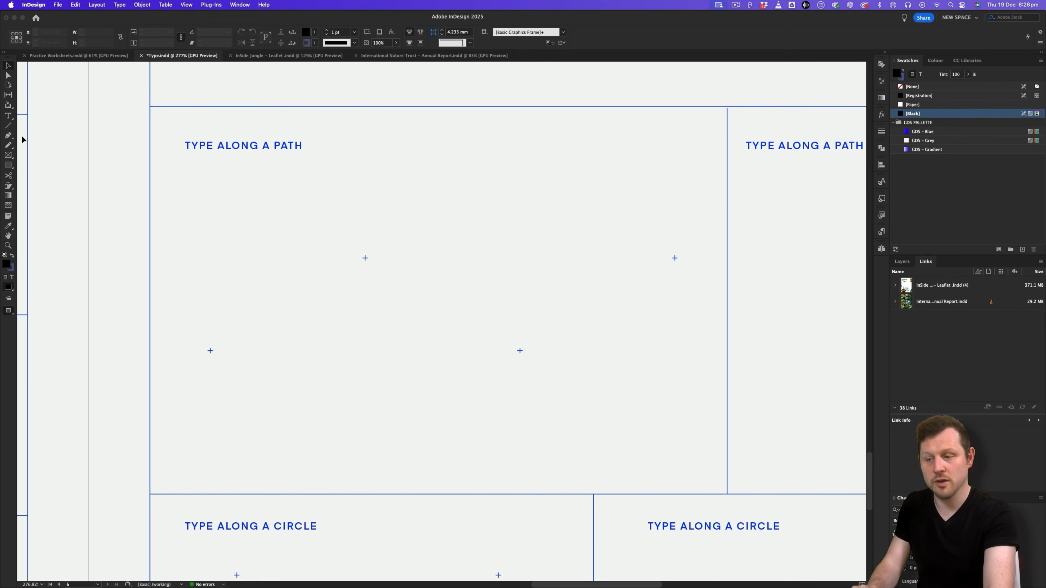
{"action": "left_click", "coordinate": [9, 136]}
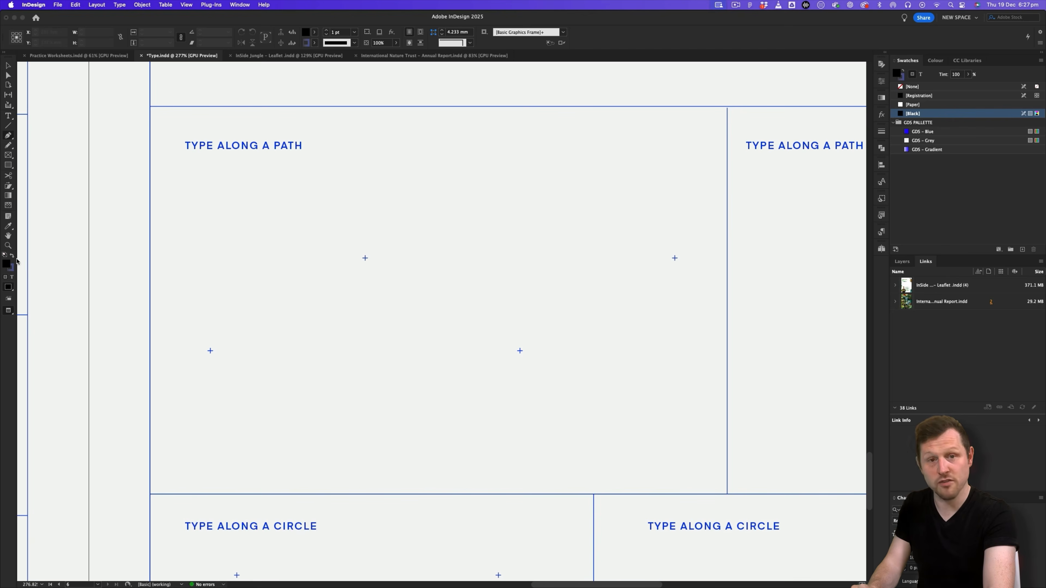
{"action": "left_click", "coordinate": [13, 255]}
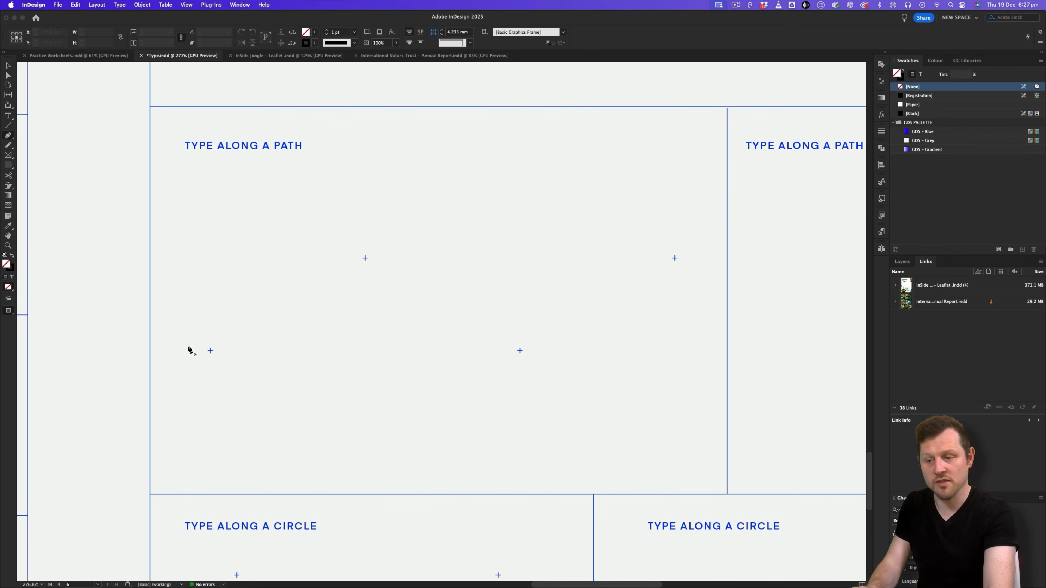
{"action": "left_click", "coordinate": [211, 351]}
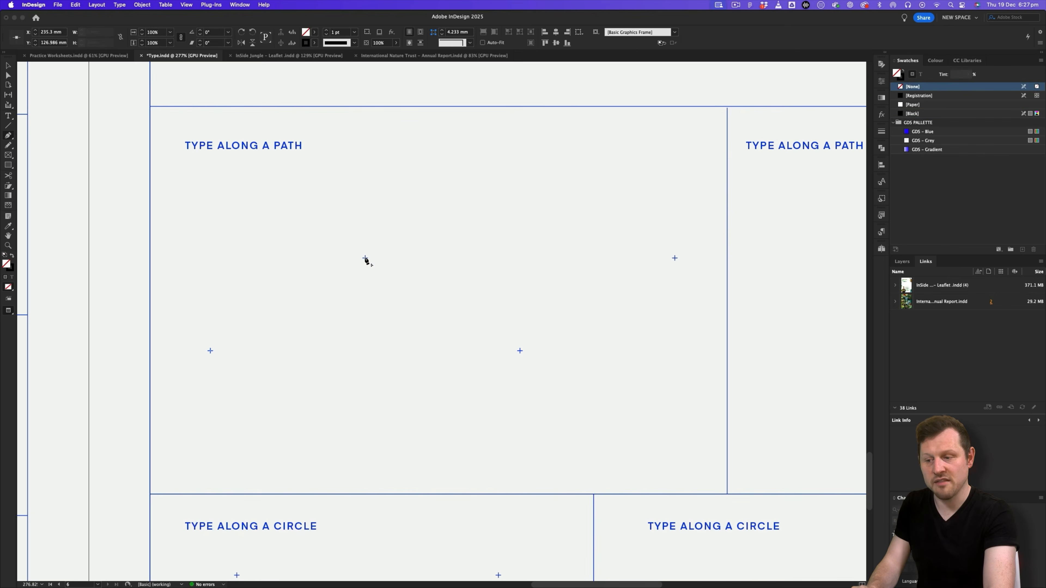
{"action": "left_click", "coordinate": [364, 259]}
{"action": "left_click", "coordinate": [521, 351]}
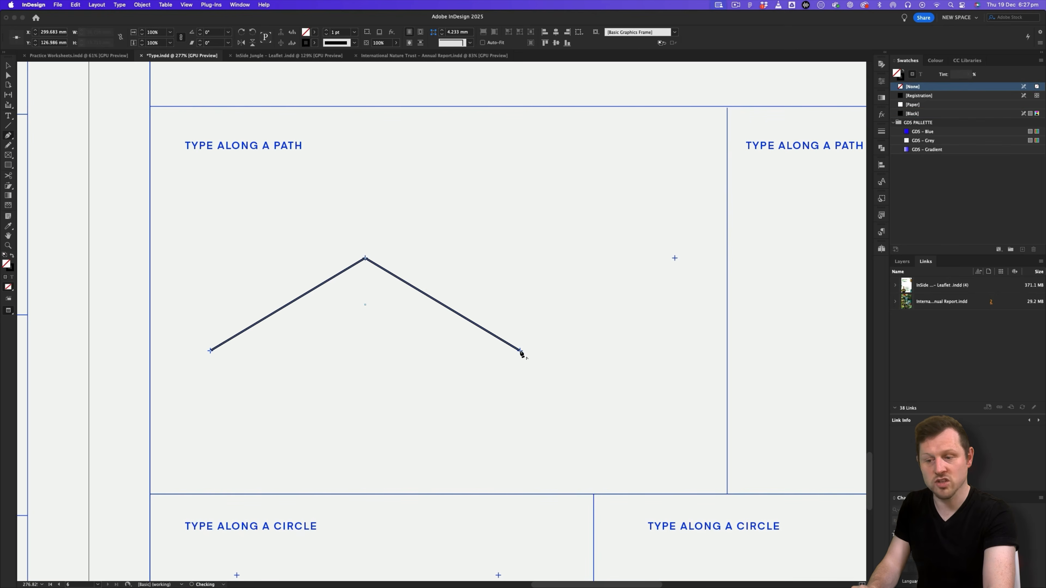
{"action": "left_click", "coordinate": [675, 258]}
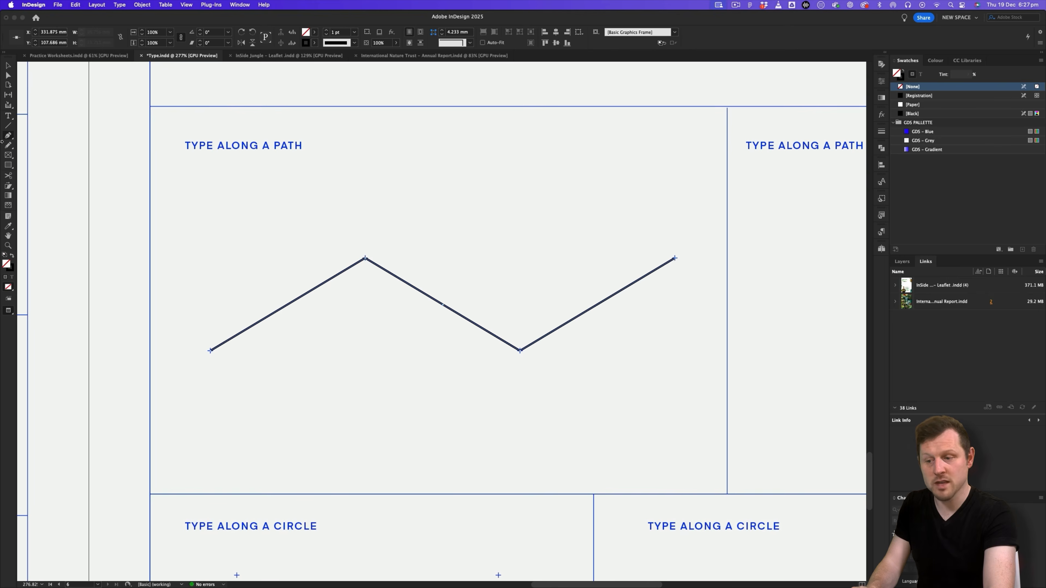
Step: Curve the zigzag's anchor points with the Convert Direction Point tool to form a smooth wave
{"action": "left_click", "coordinate": [13, 269]}
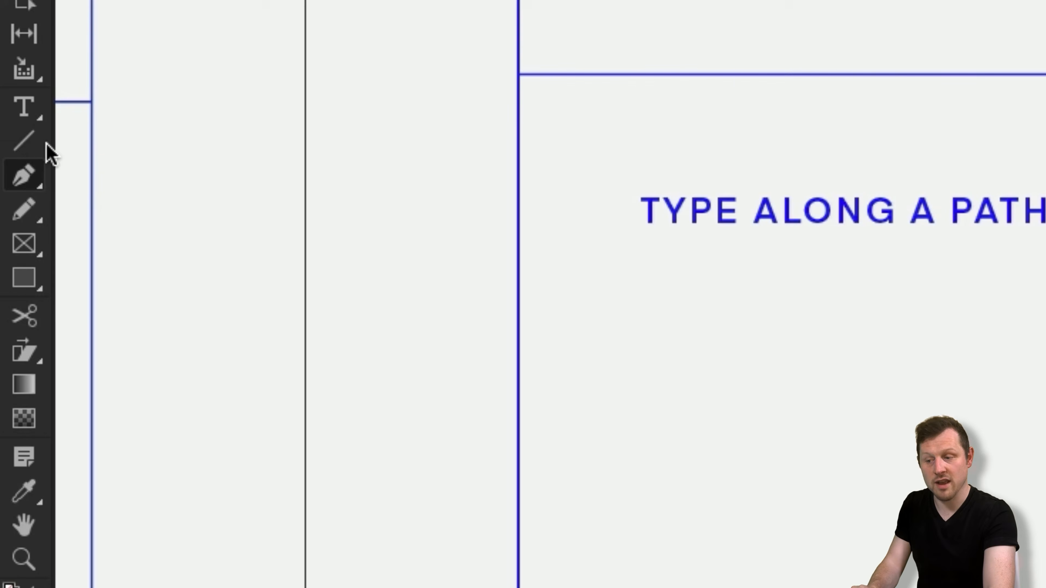
{"action": "left_click_drag", "start_coordinate": [22, 182], "coordinate": [142, 304]}
{"action": "left_click_drag", "start_coordinate": [365, 258], "coordinate": [416, 258]}
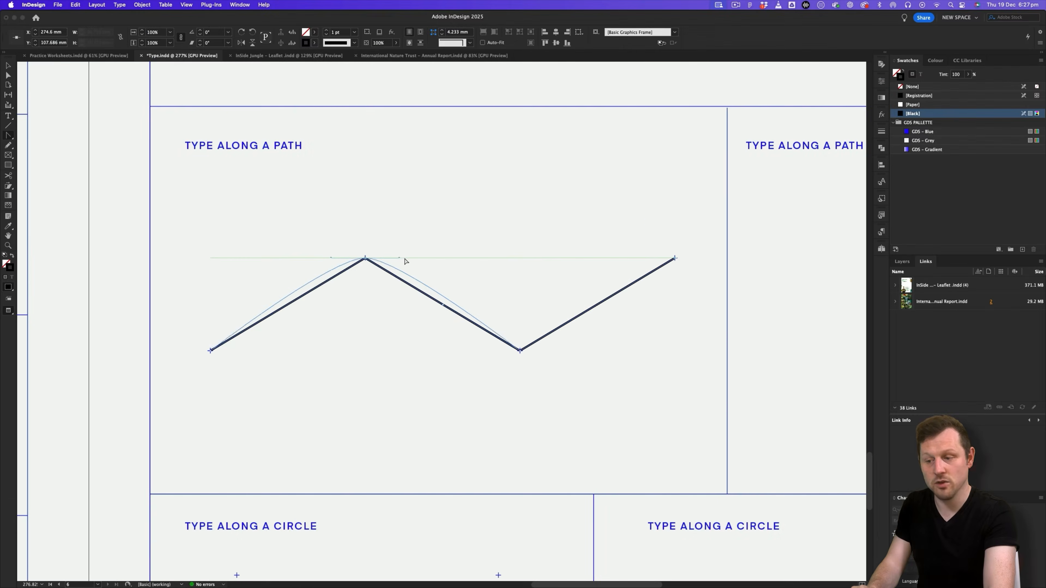
{"action": "left_click_drag", "start_coordinate": [521, 351], "coordinate": [587, 351]}
{"action": "left_click_drag", "start_coordinate": [674, 258], "coordinate": [708, 258]}
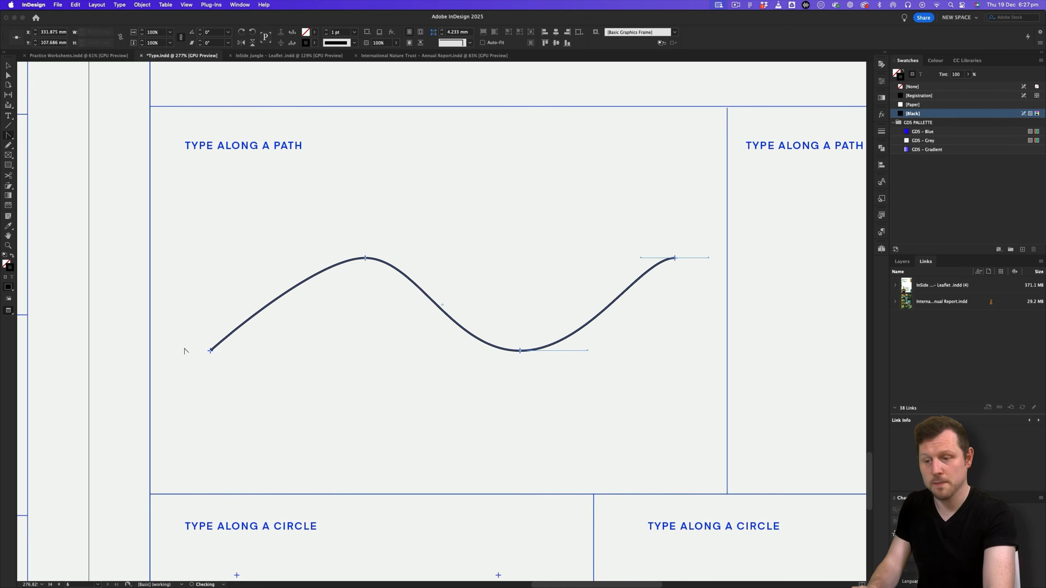
{"action": "mouse_move", "coordinate": [210, 350]}
{"action": "left_mouse_down"}
{"action": "mouse_move", "coordinate": [228, 353]}
{"action": "mouse_move", "coordinate": [187, 350]}
{"action": "mouse_move", "coordinate": [208, 348]}
{"action": "left_mouse_up"}
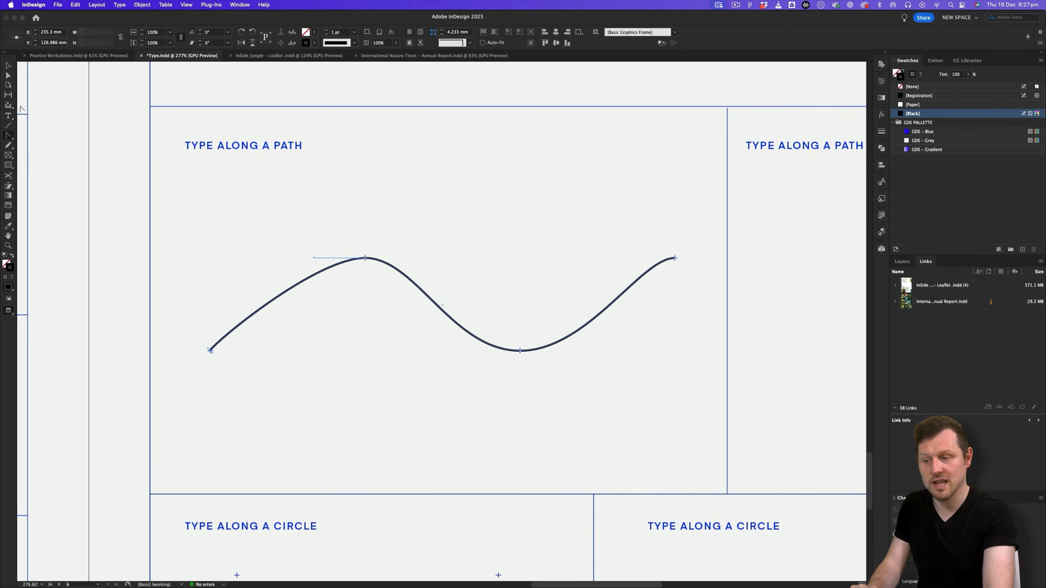
Step: Add the text "Type Along a Path" onto the wave with the Type on a Path tool
{"action": "left_click", "coordinate": [9, 117]}
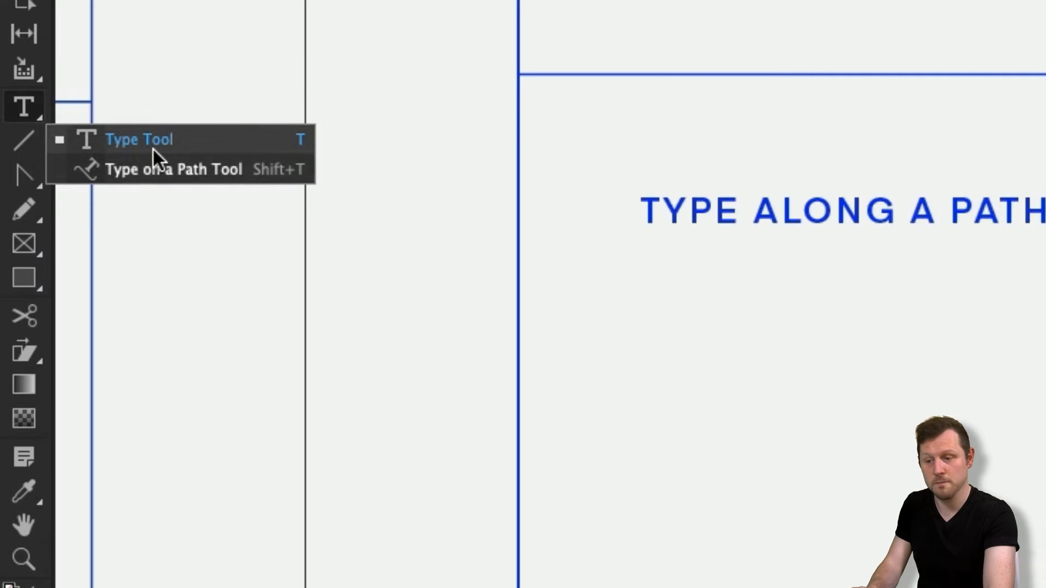
{"action": "left_click", "coordinate": [157, 170]}
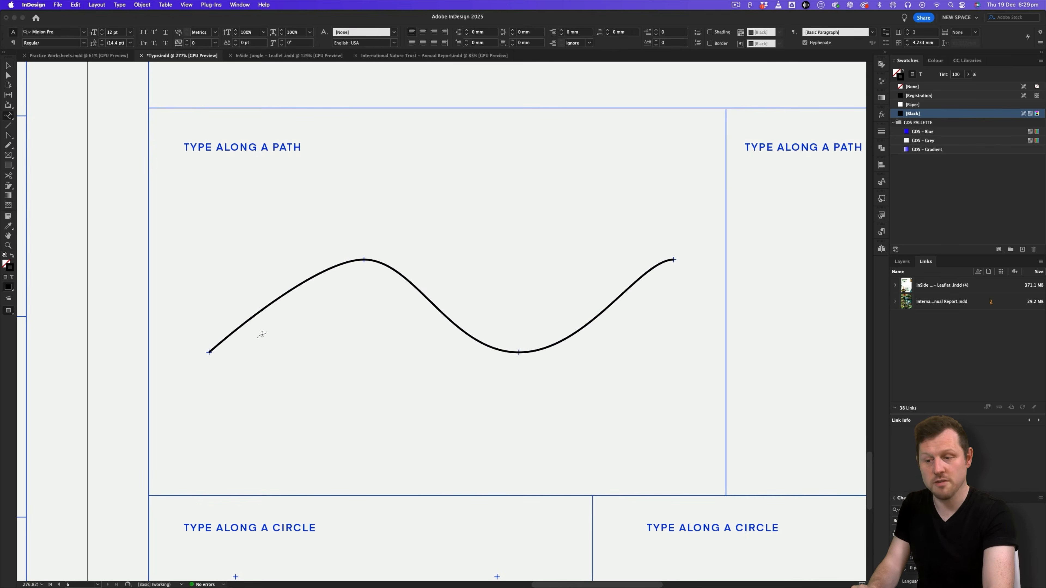
{"action": "left_click", "coordinate": [234, 332]}
{"action": "type", "text": "Type Along a Path"}
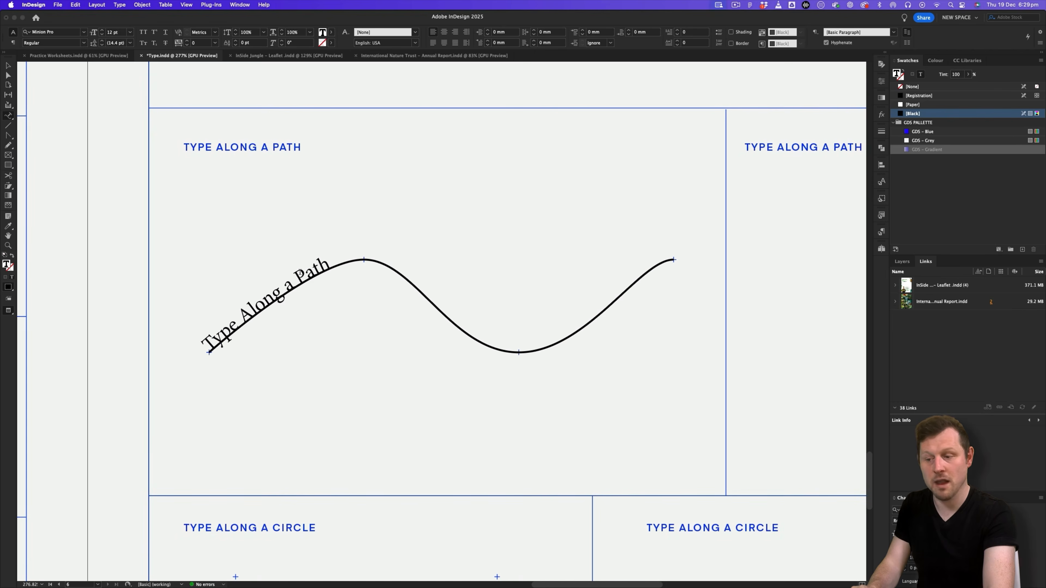
Step: Select all the text on the wave, enlarge it to 37 pt and set its tracking to 60
{"action": "key", "text": "super+a"}
{"action": "left_click", "coordinate": [103, 32]}
{"action": "left_click", "coordinate": [103, 32]}
{"action": "key", "text": "alt+Right"}
{"action": "key", "text": "alt+Right"}
{"action": "key", "text": "alt+Right"}
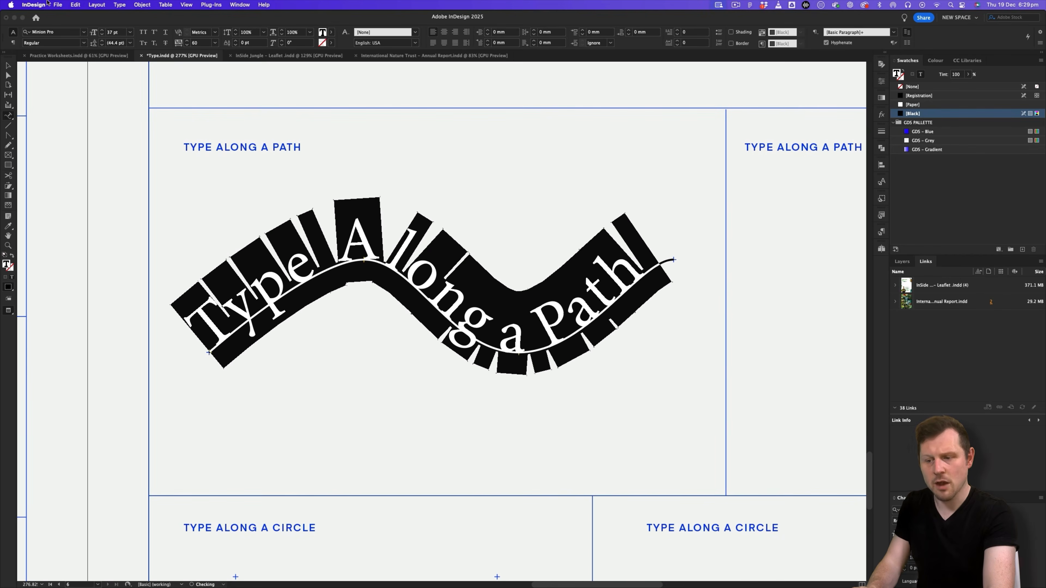
Step: Change the font of the text on the wave to Arial Regular
{"action": "left_click", "coordinate": [48, 32]}
{"action": "type", "text": "arial"}
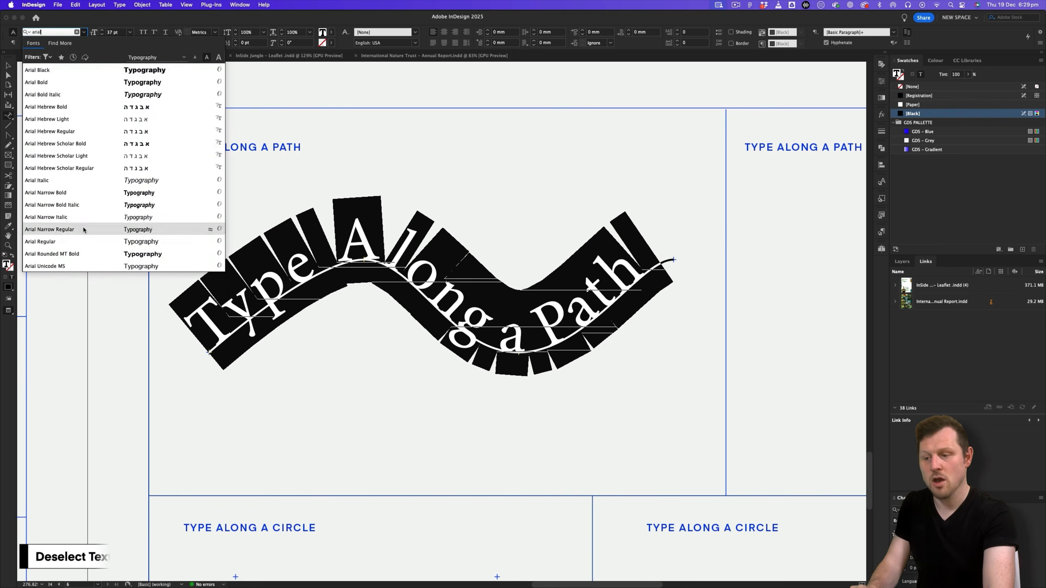
{"action": "left_click", "coordinate": [84, 242]}
Step: Reduce the wave text to 29 pt, widen its tracking to 140 and leave text editing
{"action": "left_click", "coordinate": [102, 34]}
{"action": "left_click", "coordinate": [103, 31]}
{"action": "key", "text": "alt+Right"}
{"action": "key", "text": "alt+Right"}
{"action": "key", "text": "alt+Right"}
{"action": "key", "text": "alt+Right"}
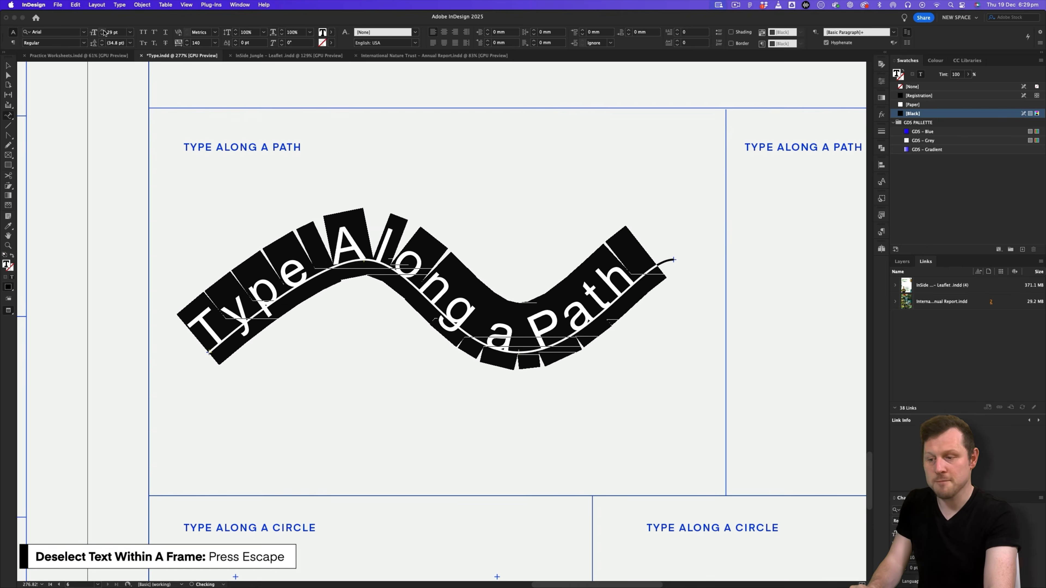
{"action": "key", "text": "Escape"}
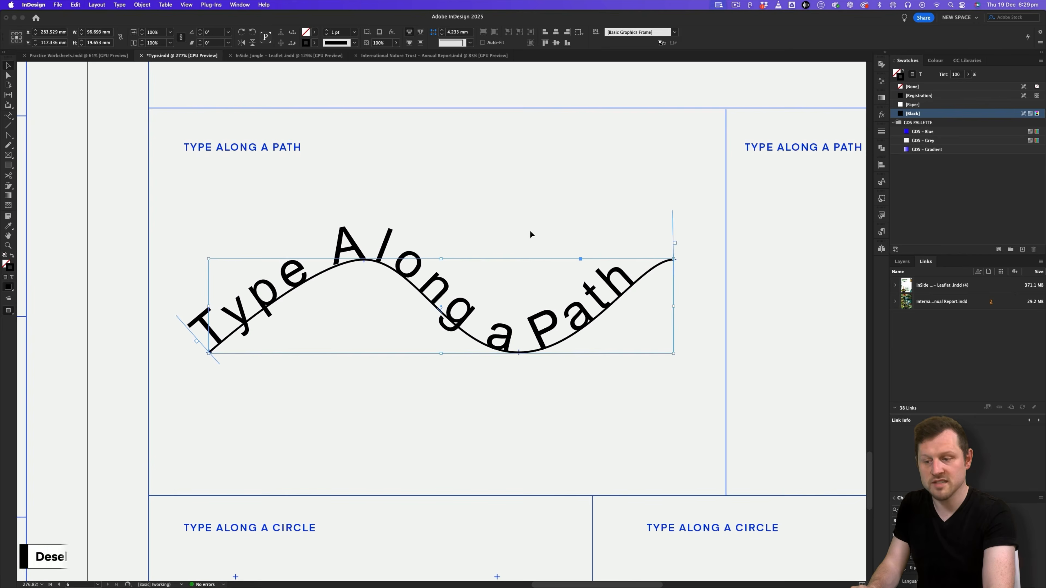
Step: Try moving the start bracket of the text further along the wave path
{"action": "scroll", "coordinate": [415, 304], "scroll_direction": "up", "scroll_amount": 5}
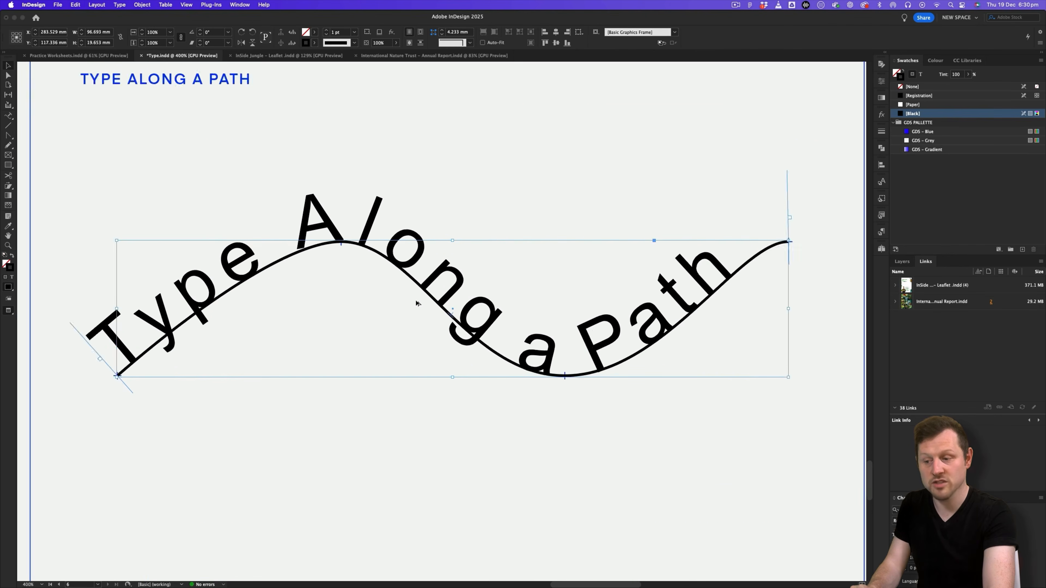
{"action": "left_click_drag", "start_coordinate": [337, 296], "coordinate": [455, 295]}
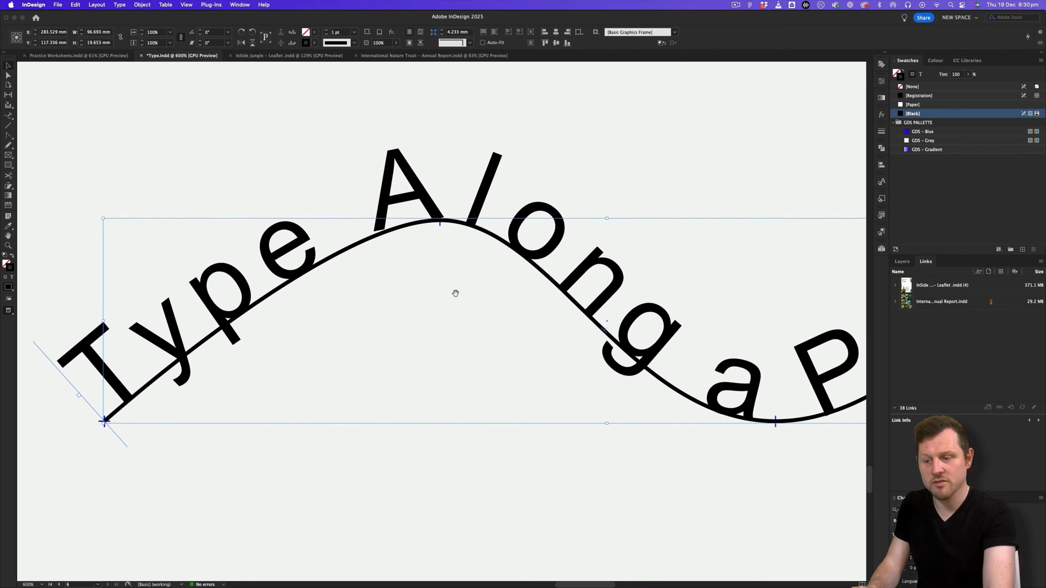
{"action": "left_click_drag", "start_coordinate": [362, 322], "coordinate": [461, 313]}
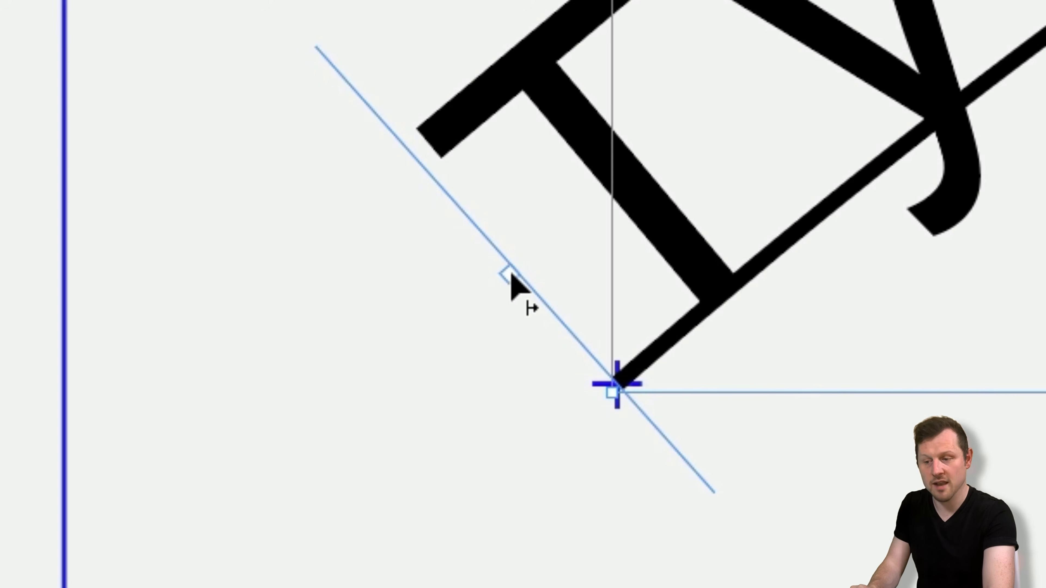
{"action": "left_click_drag", "start_coordinate": [510, 274], "coordinate": [184, 379]}
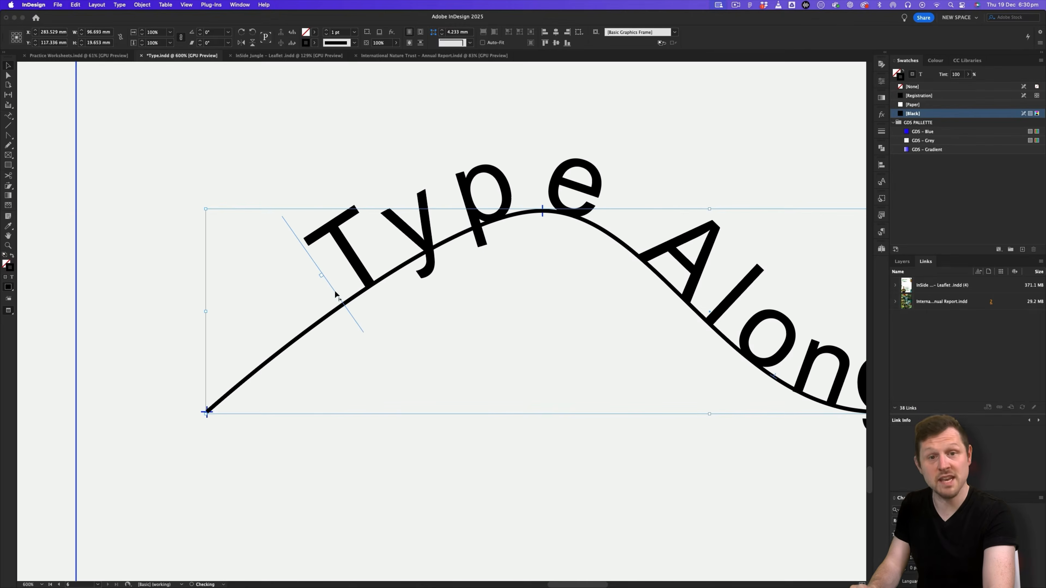
Step: Flip the text to the underside of the wave path with its centre bracket, then flip it back on top
{"action": "left_click_drag", "start_coordinate": [495, 342], "coordinate": [350, 337]}
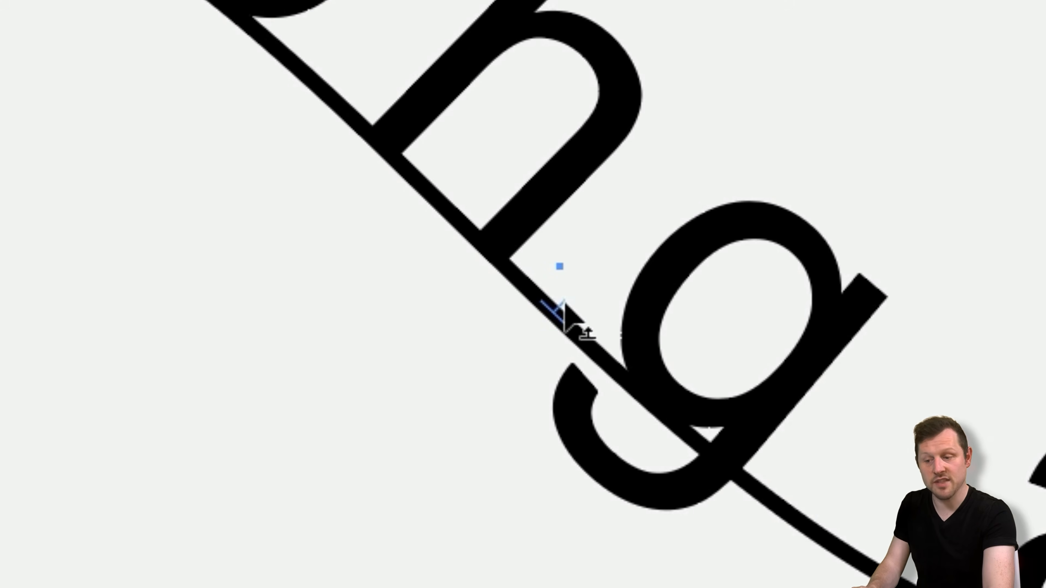
{"action": "left_click_drag", "start_coordinate": [559, 303], "coordinate": [519, 344]}
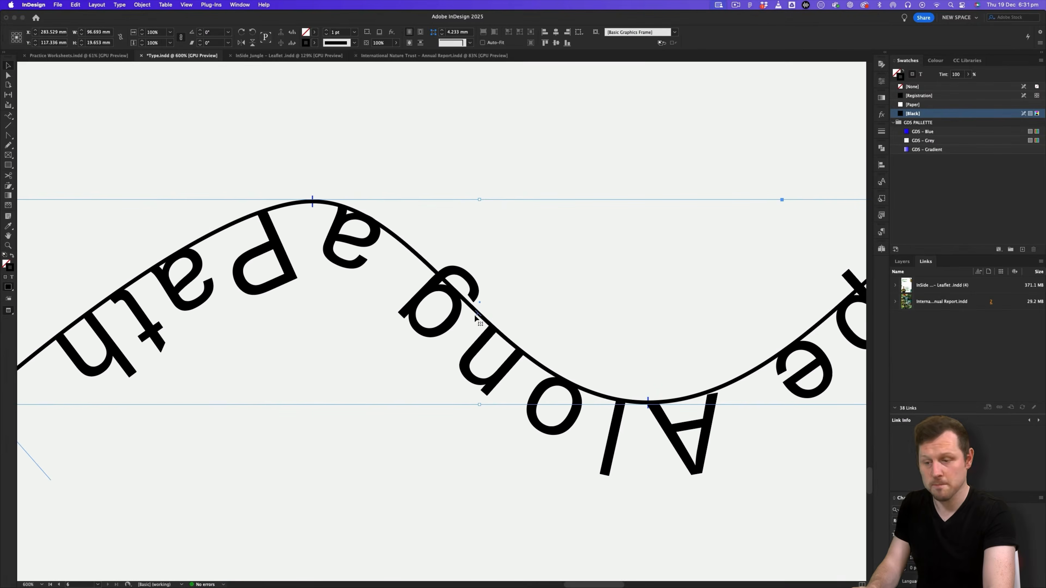
{"action": "left_click_drag", "start_coordinate": [475, 314], "coordinate": [481, 310]}
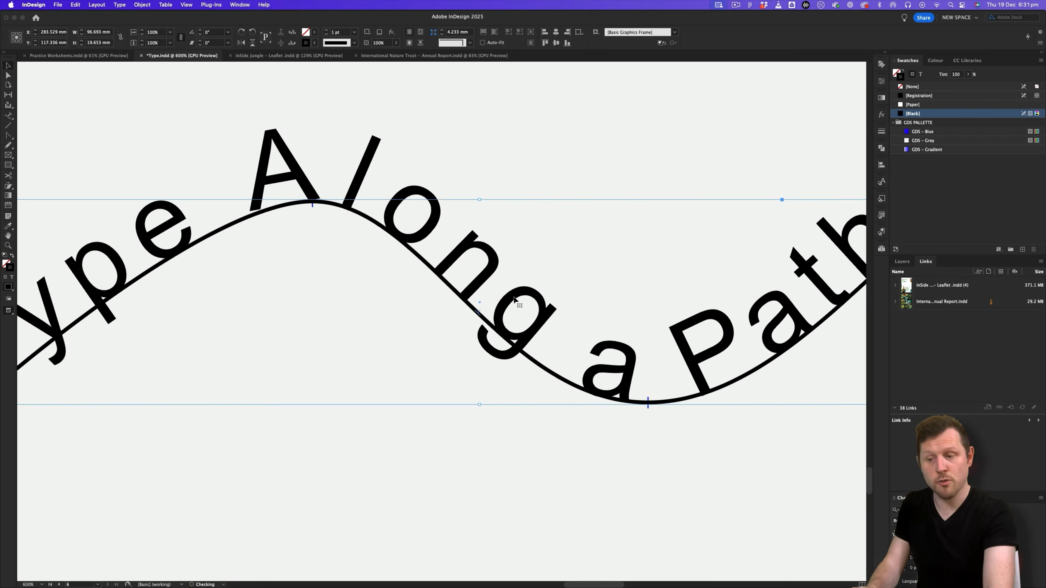
Step: Preview the Skew, 3D Ribbon, Stair Step and Gravity path effects on the wave text, then return to Rainbow
{"action": "scroll", "coordinate": [514, 297], "scroll_direction": "down", "scroll_amount": 5}
{"action": "scroll", "coordinate": [514, 297], "scroll_direction": "up", "scroll_amount": 1}
{"action": "scroll", "coordinate": [485, 316], "scroll_direction": "up", "scroll_amount": 5}
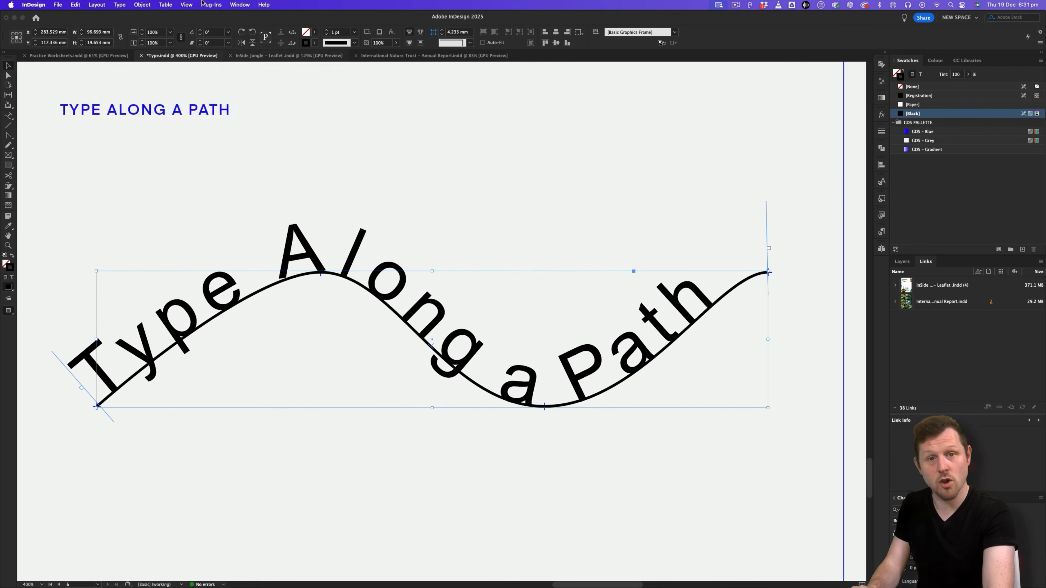
{"action": "left_click", "coordinate": [119, 5]}
{"action": "mouse_move", "coordinate": [167, 155]}
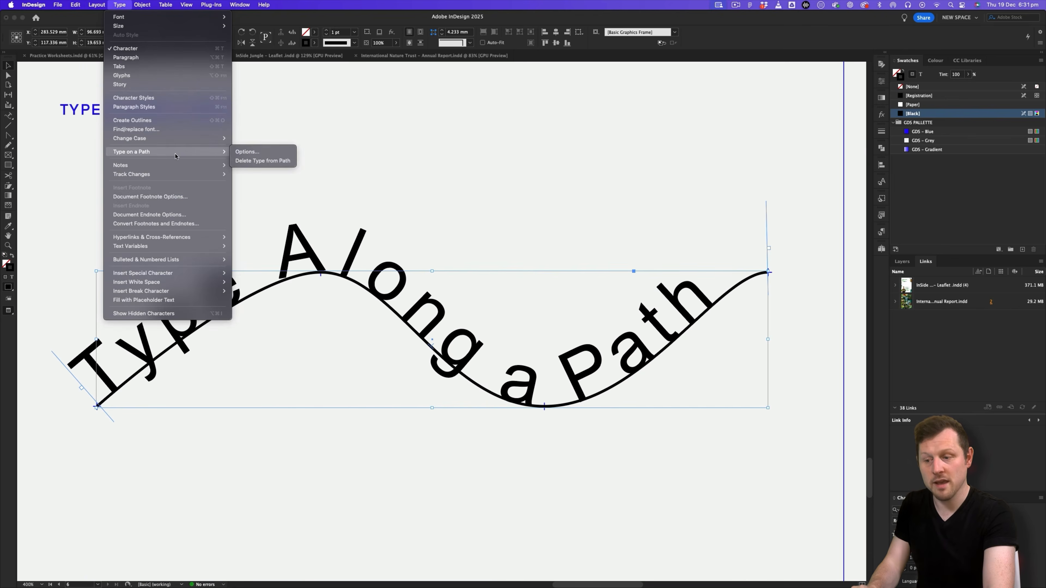
{"action": "left_click", "coordinate": [255, 152]}
{"action": "left_click_drag", "start_coordinate": [476, 265], "coordinate": [493, 155]}
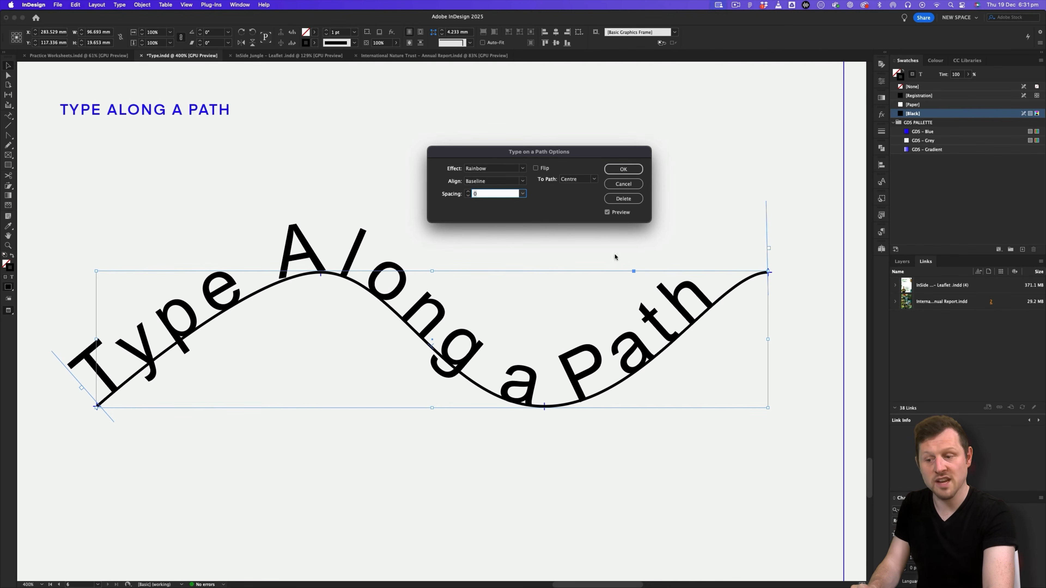
{"action": "left_click", "coordinate": [523, 170]}
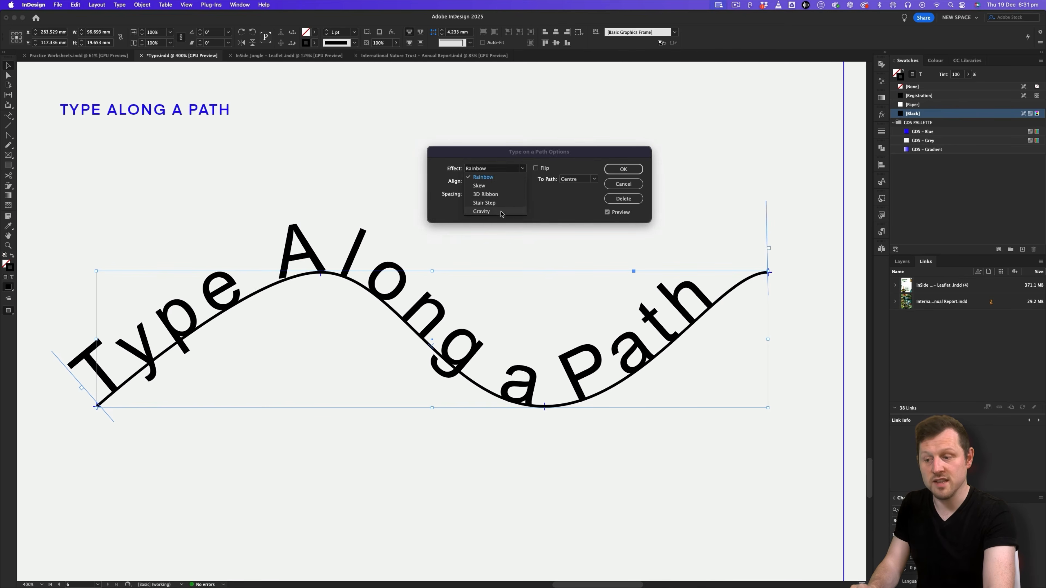
{"action": "left_click", "coordinate": [502, 188]}
{"action": "left_click", "coordinate": [523, 170]}
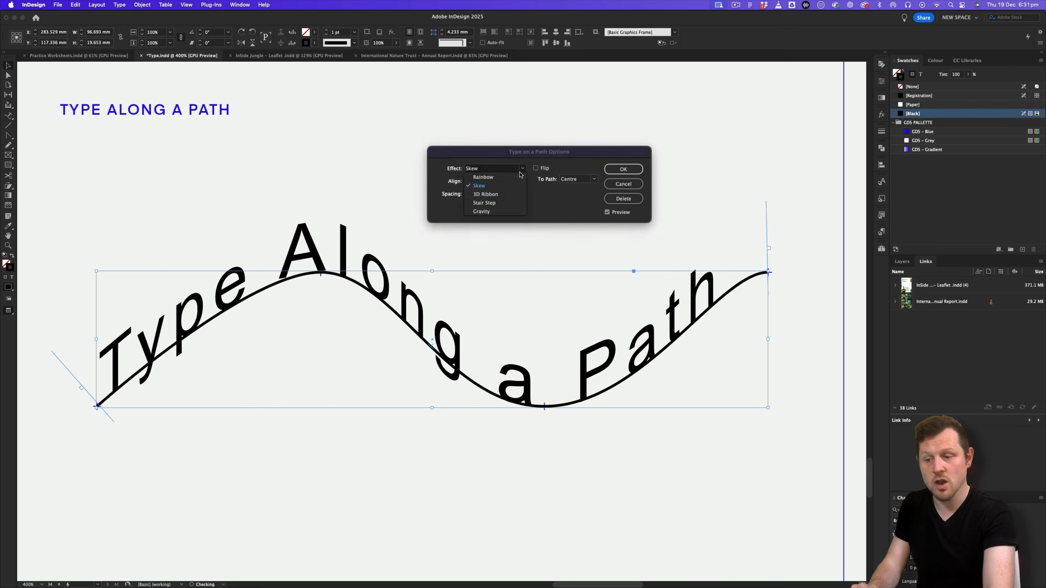
{"action": "left_click", "coordinate": [506, 194]}
{"action": "left_click", "coordinate": [520, 169]}
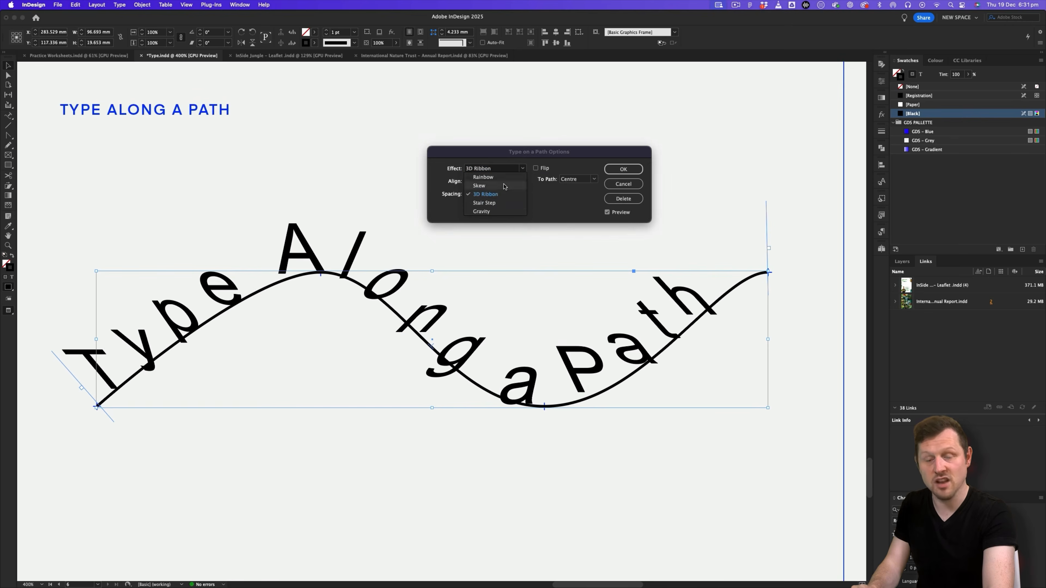
{"action": "left_click", "coordinate": [497, 203]}
{"action": "left_click", "coordinate": [521, 169]}
{"action": "left_click", "coordinate": [494, 211]}
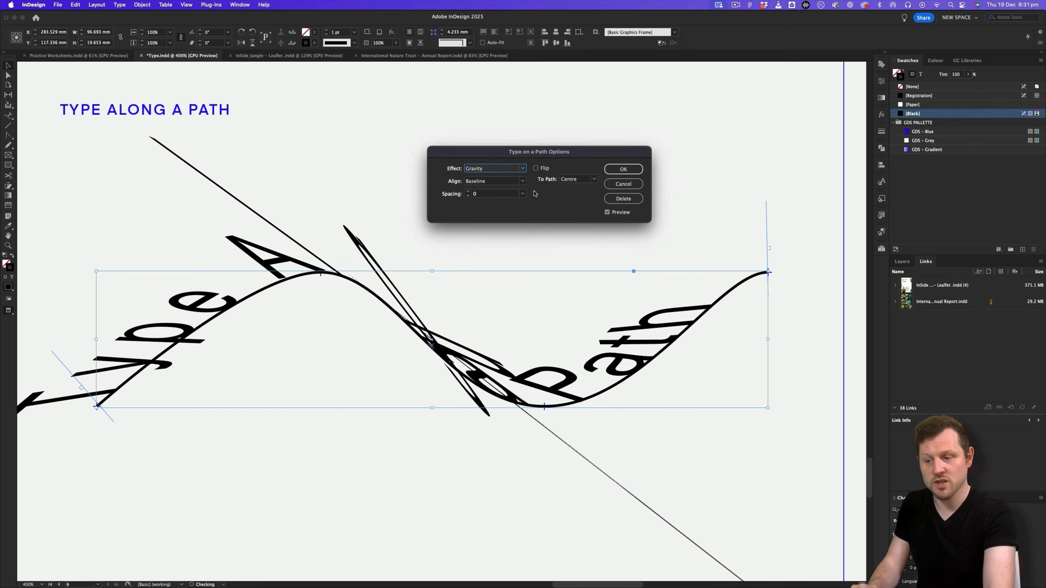
{"action": "left_click", "coordinate": [523, 169]}
{"action": "left_click", "coordinate": [503, 182]}
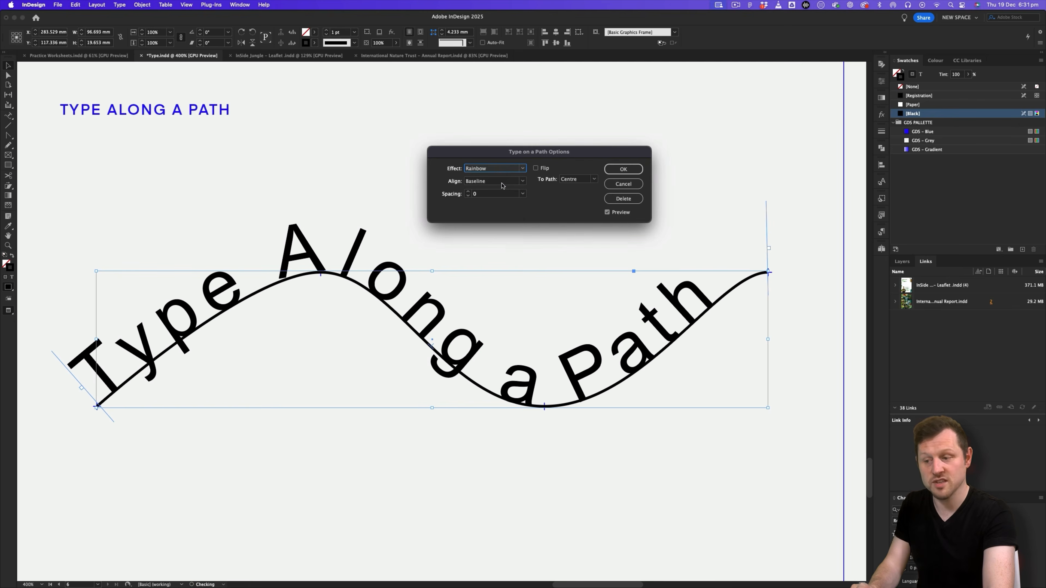
Step: Preview the Ascender, Descender and Centre alignments on the wave text, return to Baseline and discard the path options
{"action": "left_click", "coordinate": [524, 182]}
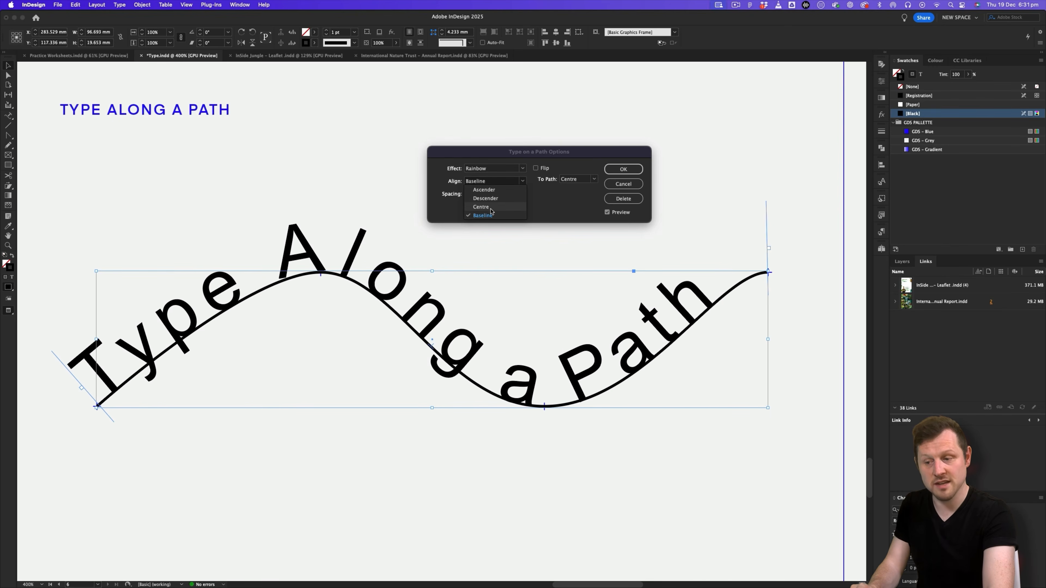
{"action": "left_click", "coordinate": [499, 190]}
{"action": "left_click", "coordinate": [520, 185]}
{"action": "left_click", "coordinate": [502, 199]}
{"action": "left_click", "coordinate": [524, 184]}
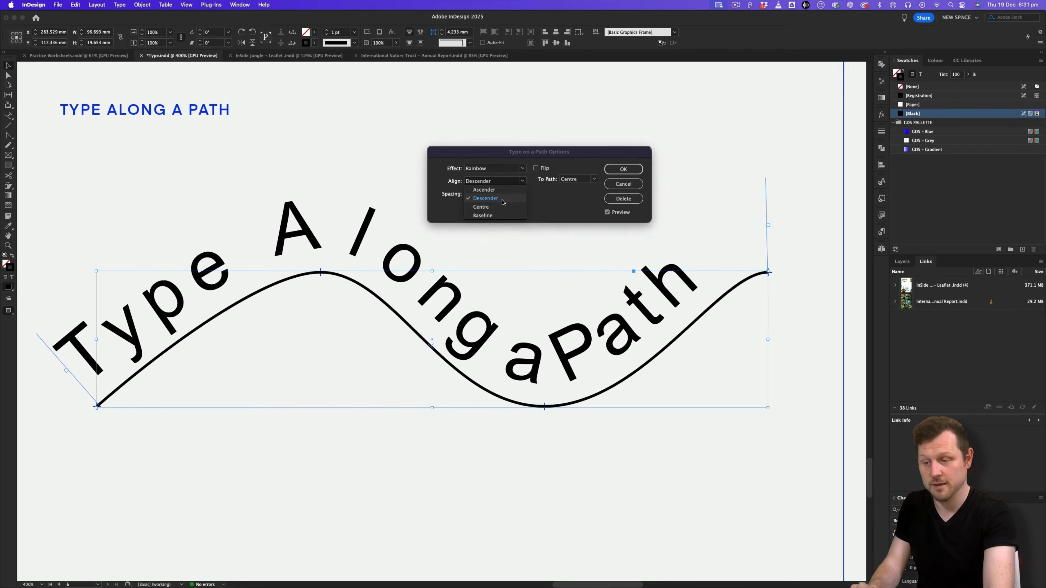
{"action": "left_click", "coordinate": [510, 206]}
{"action": "left_click", "coordinate": [524, 183]}
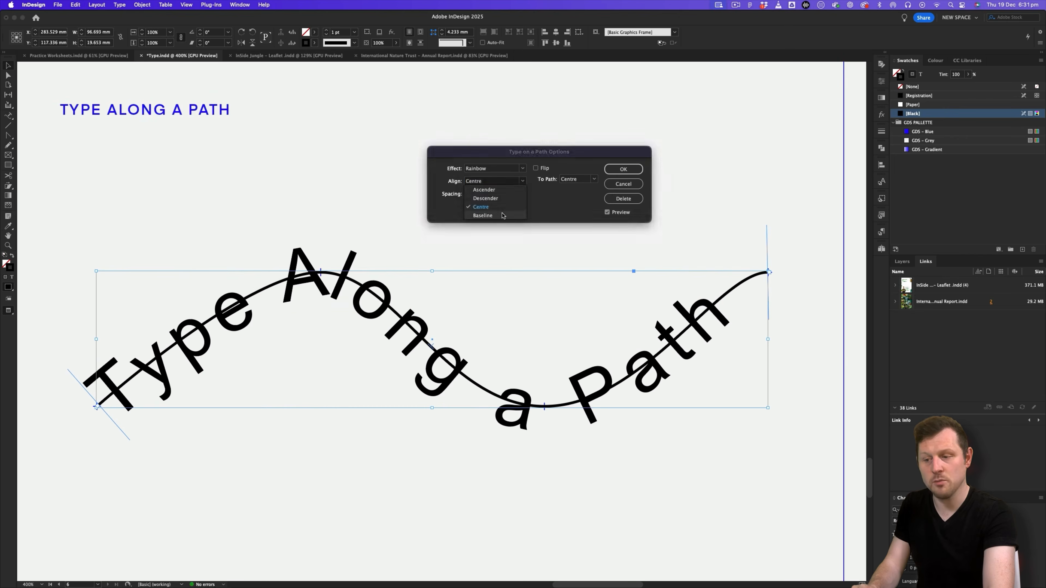
{"action": "left_click", "coordinate": [483, 215]}
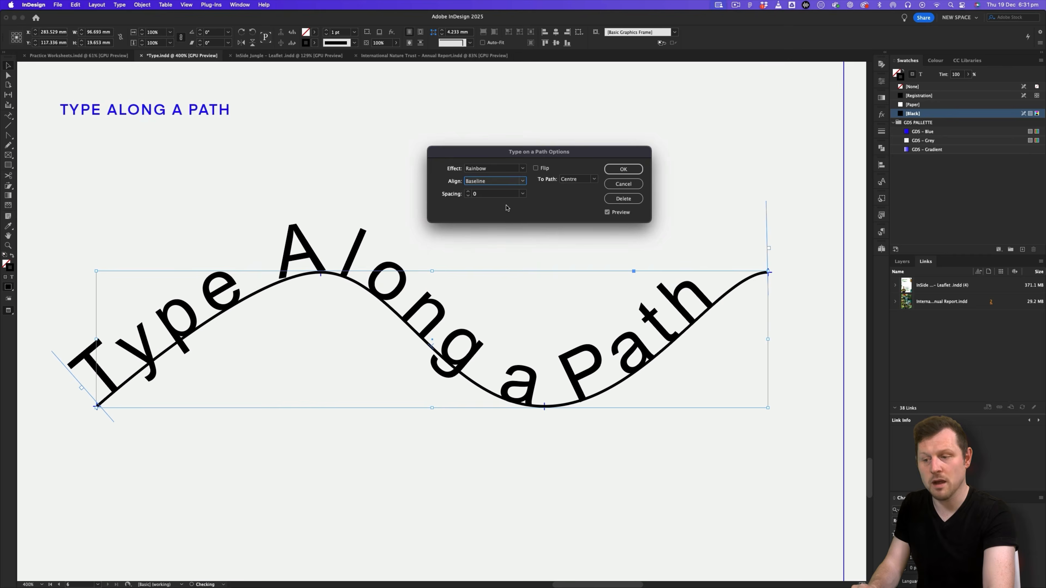
{"action": "left_click", "coordinate": [622, 184]}
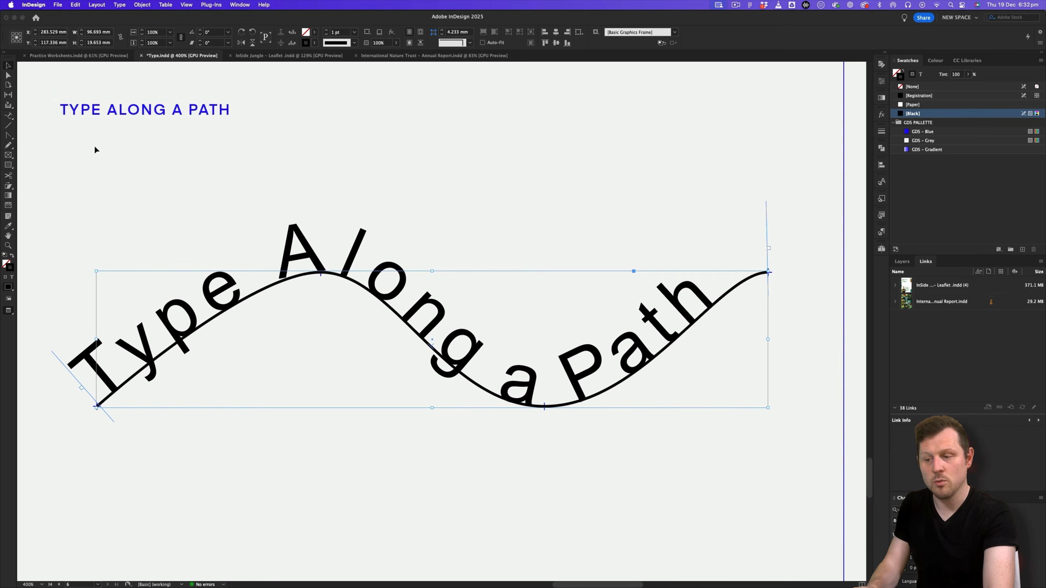
Step: Remove the stroke from the wave path so only its text shows, and deselect it
{"action": "left_click", "coordinate": [900, 89]}
{"action": "left_click", "coordinate": [680, 153]}
Step: Draw a vertical line about 65.4 mm long between the two markers in the second Type Along a Path box
{"action": "key", "text": "z"}
{"action": "left_click_drag", "start_coordinate": [688, 169], "coordinate": [563, 254]}
{"action": "scroll", "coordinate": [563, 253], "scroll_direction": "right", "scroll_amount": 6}
{"action": "scroll", "coordinate": [563, 254], "scroll_direction": "up", "scroll_amount": 1}
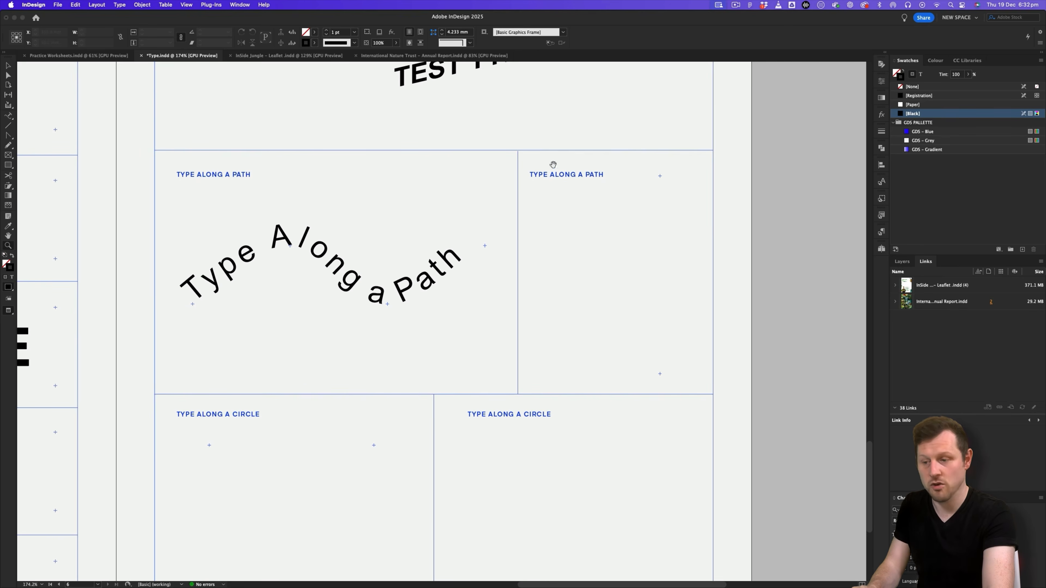
{"action": "scroll", "coordinate": [551, 163], "scroll_direction": "up", "scroll_amount": 15}
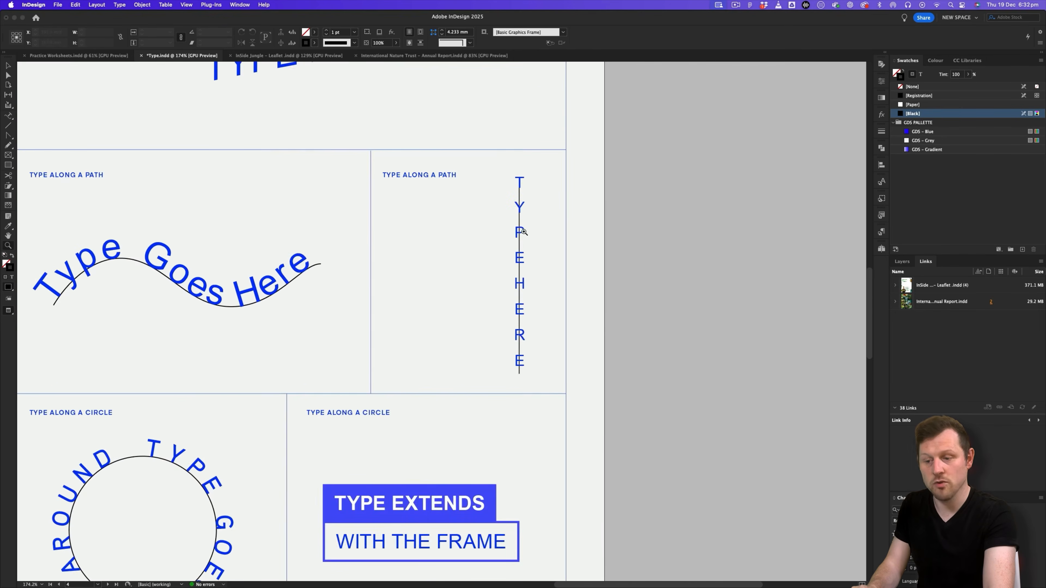
{"action": "scroll", "coordinate": [523, 232], "scroll_direction": "down", "scroll_amount": 15}
{"action": "left_click_drag", "start_coordinate": [515, 314], "coordinate": [559, 325]}
{"action": "key", "text": "v"}
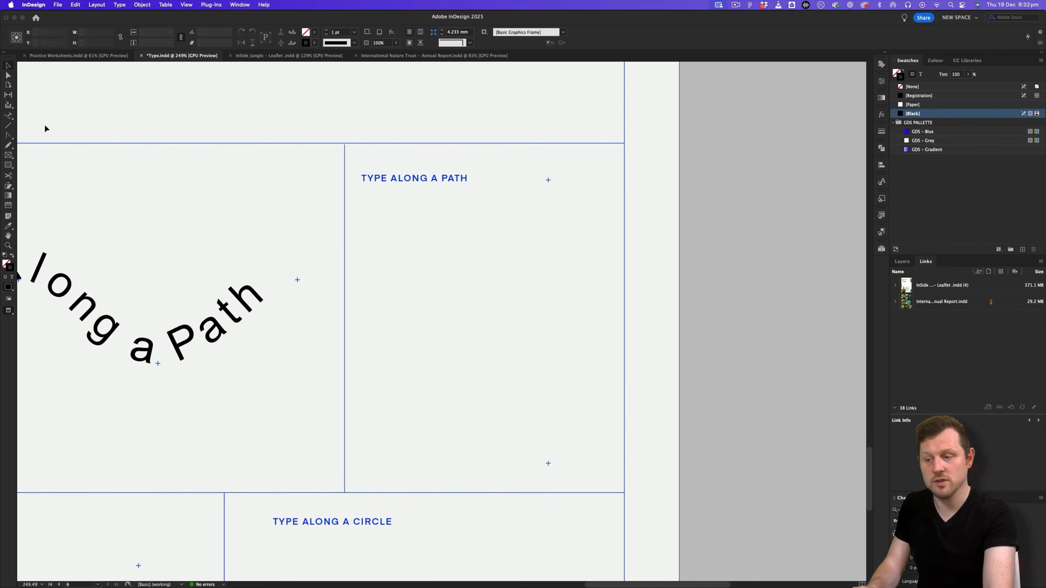
{"action": "left_click", "coordinate": [8, 126]}
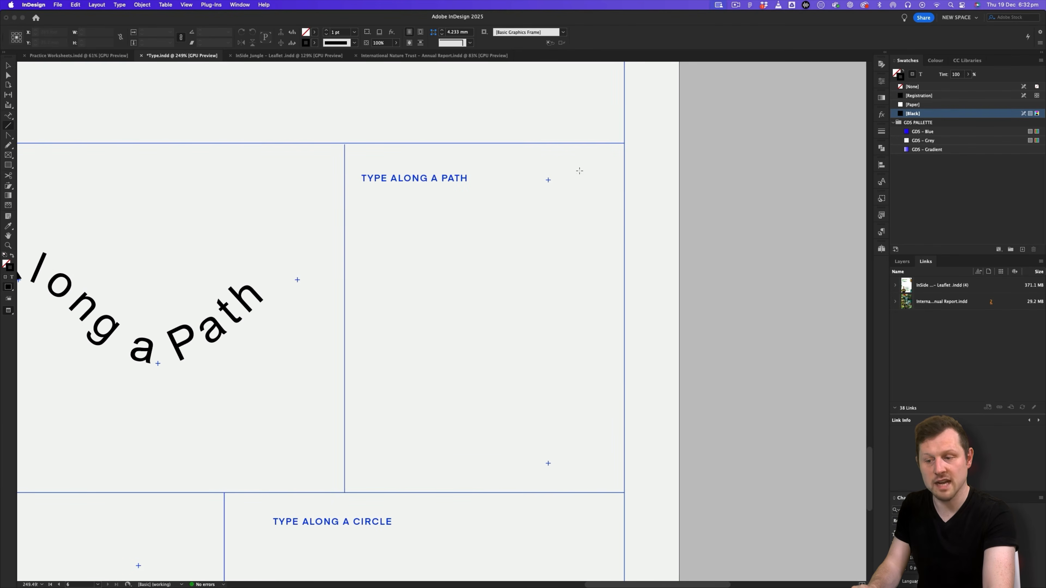
{"action": "mouse_move", "coordinate": [548, 180]}
{"action": "left_mouse_down"}
{"action": "mouse_move", "coordinate": [587, 449]}
{"action": "mouse_move", "coordinate": [561, 453]}
{"action": "left_mouse_up"}
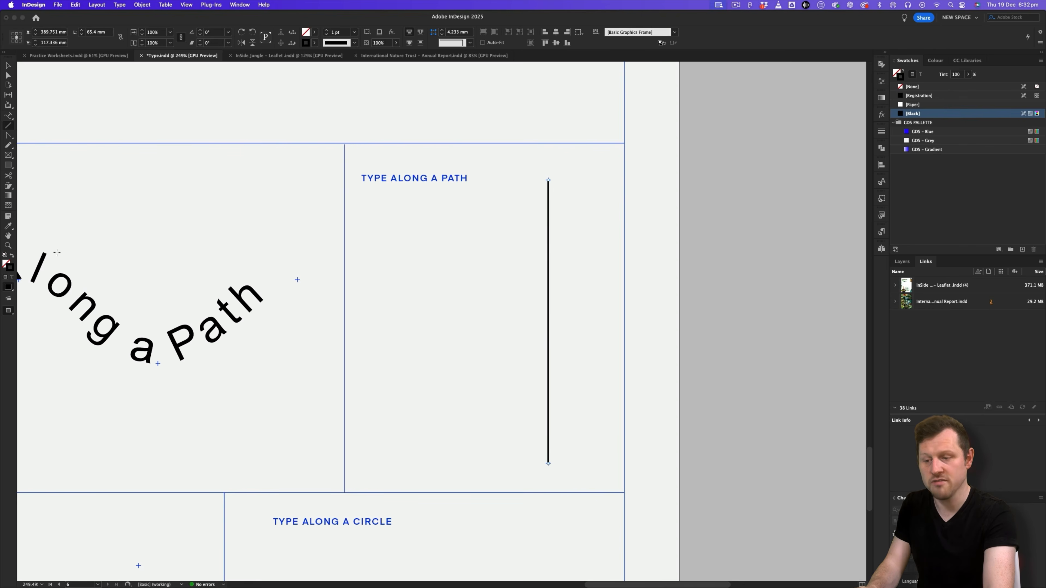
Step: Set the stroke weight of the vertical line to 0.25 pt
{"action": "left_click", "coordinate": [881, 132]}
{"action": "left_click", "coordinate": [837, 140]}
{"action": "left_click", "coordinate": [822, 159]}
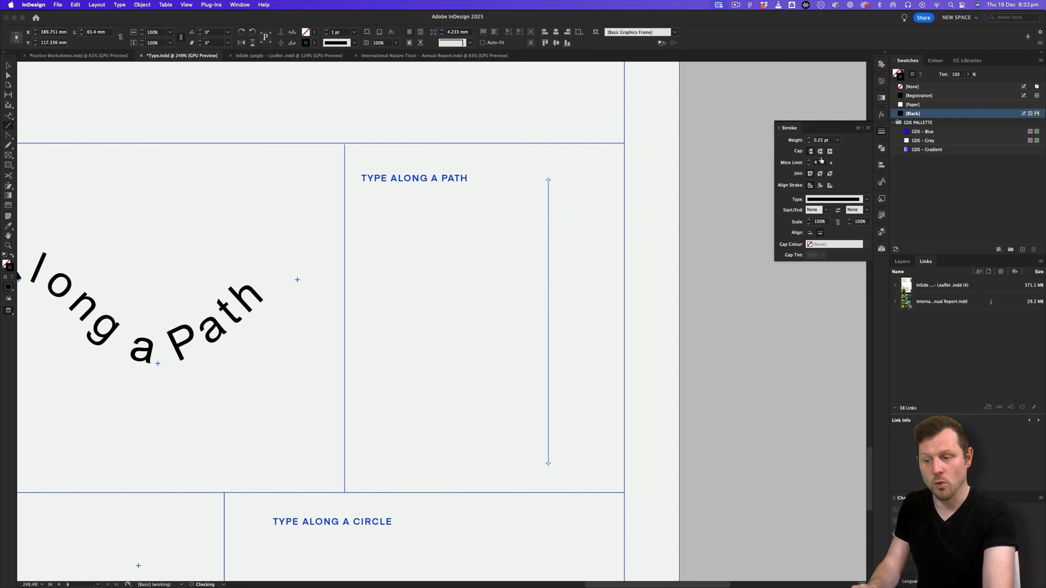
Step: Add the text "type here" along the vertical line with the Type on a Path tool
{"action": "left_click", "coordinate": [9, 117]}
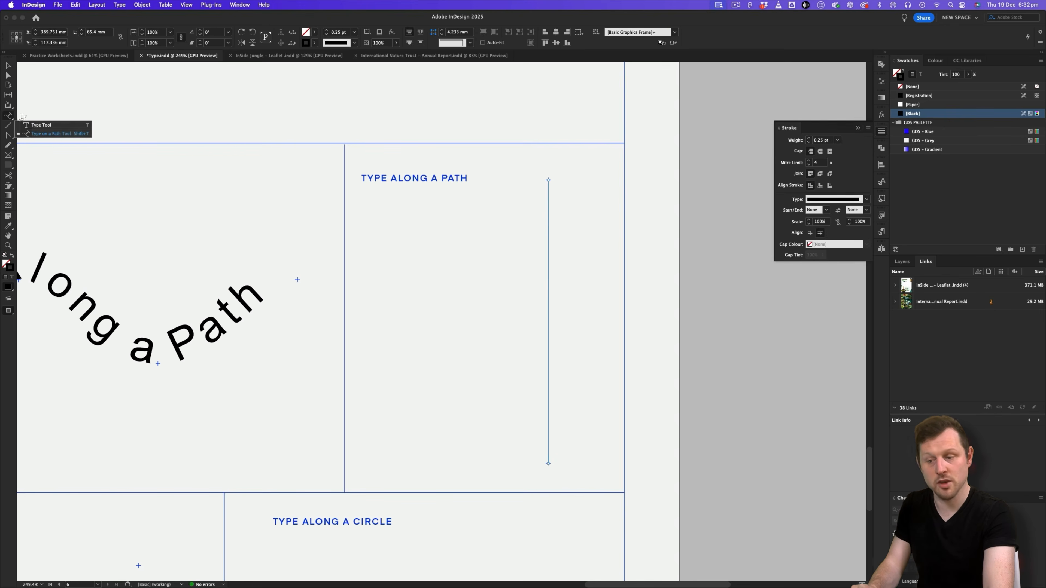
{"action": "left_click", "coordinate": [552, 194]}
{"action": "type", "text": "type here"}
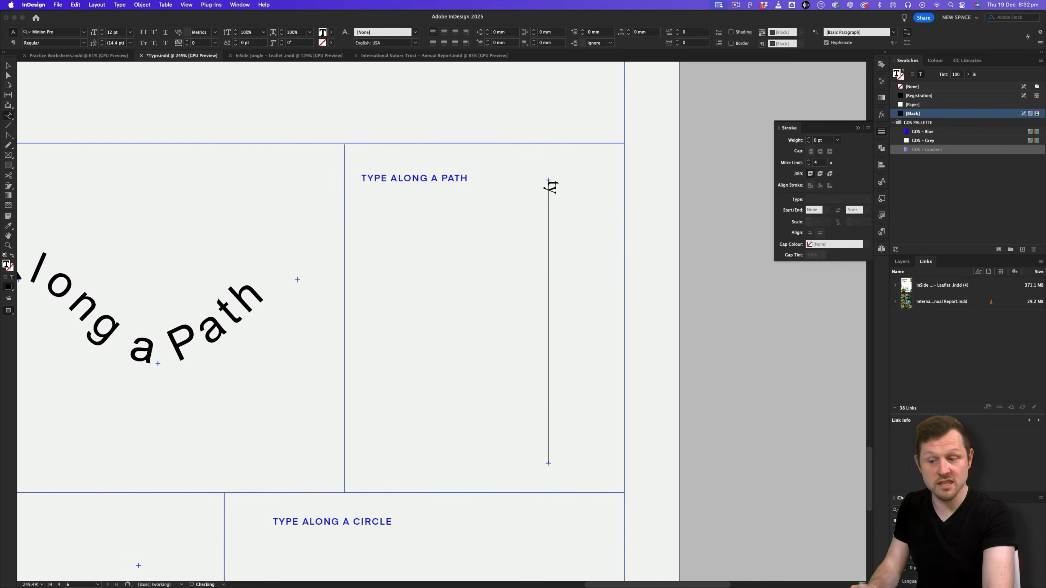
Step: Set all the text on the vertical line in Arial Regular and all caps
{"action": "key", "text": "super+a"}
{"action": "left_click", "coordinate": [49, 33]}
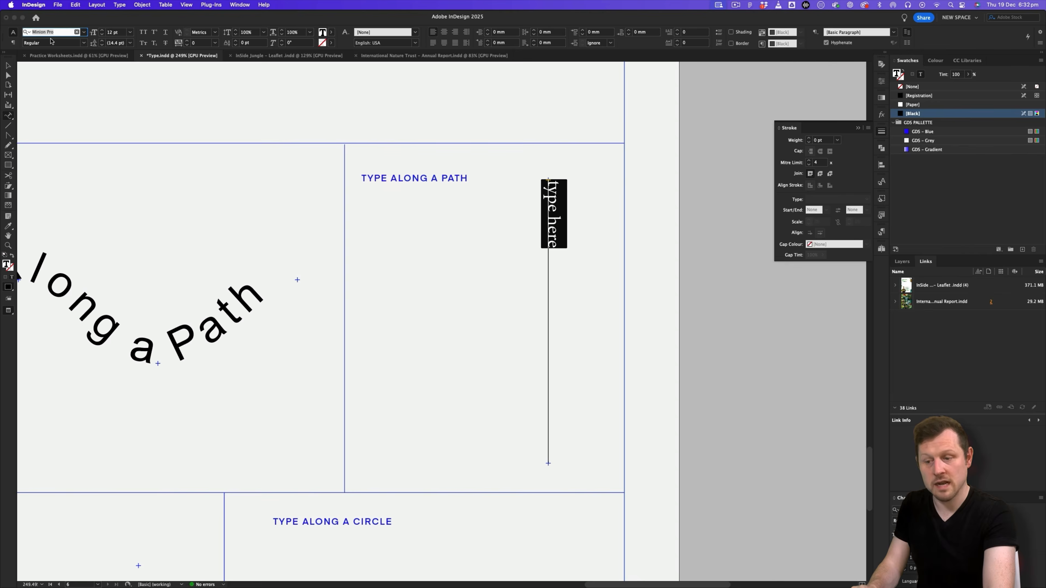
{"action": "type", "text": "arial"}
{"action": "left_click", "coordinate": [67, 235]}
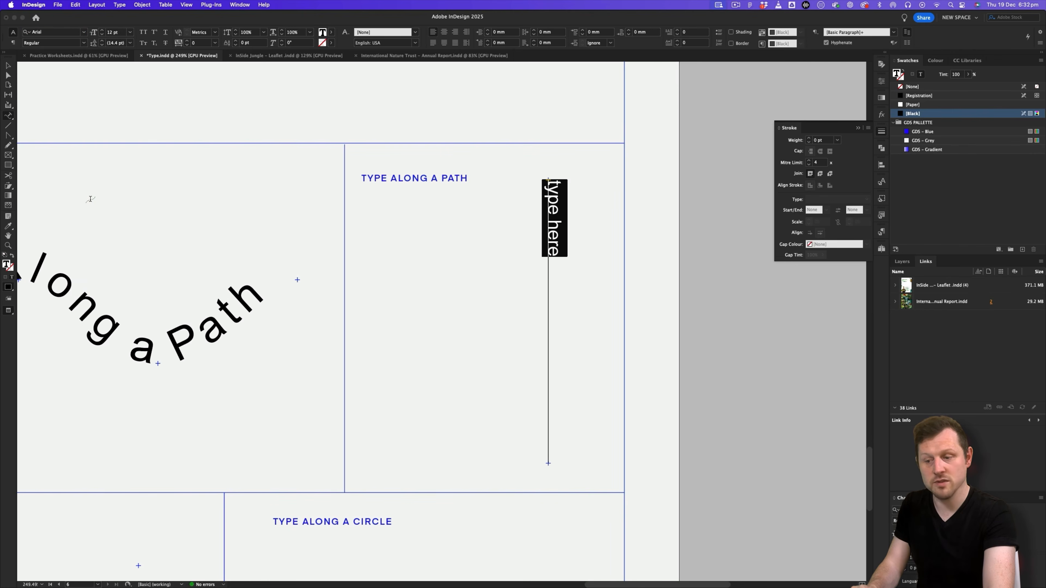
{"action": "left_click", "coordinate": [143, 33]}
Step: Give the vertical text the Stair Step path effect, with Align set to Centre and To Path set to Top
{"action": "left_click", "coordinate": [124, 5]}
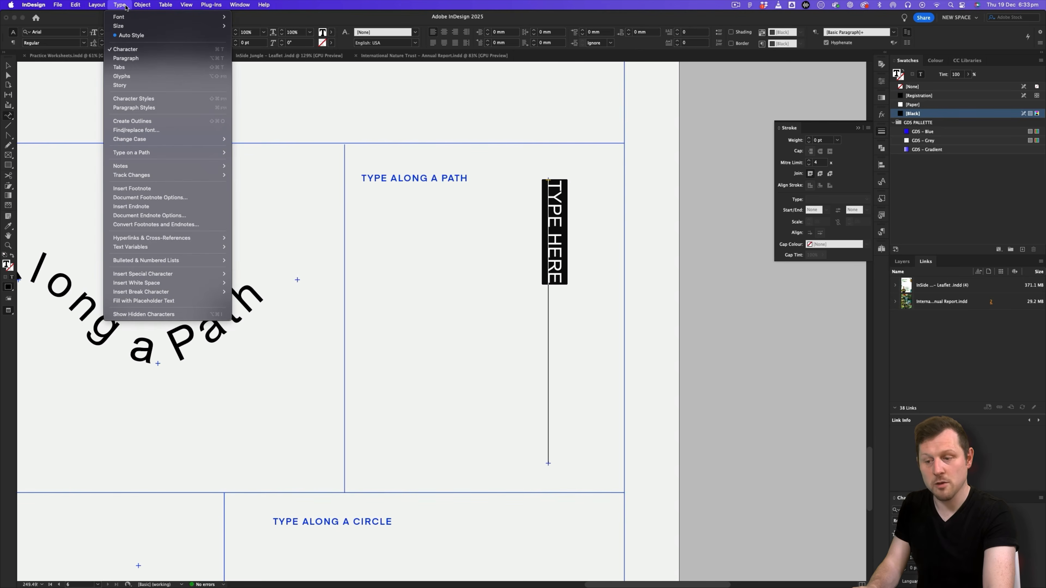
{"action": "mouse_move", "coordinate": [197, 153]}
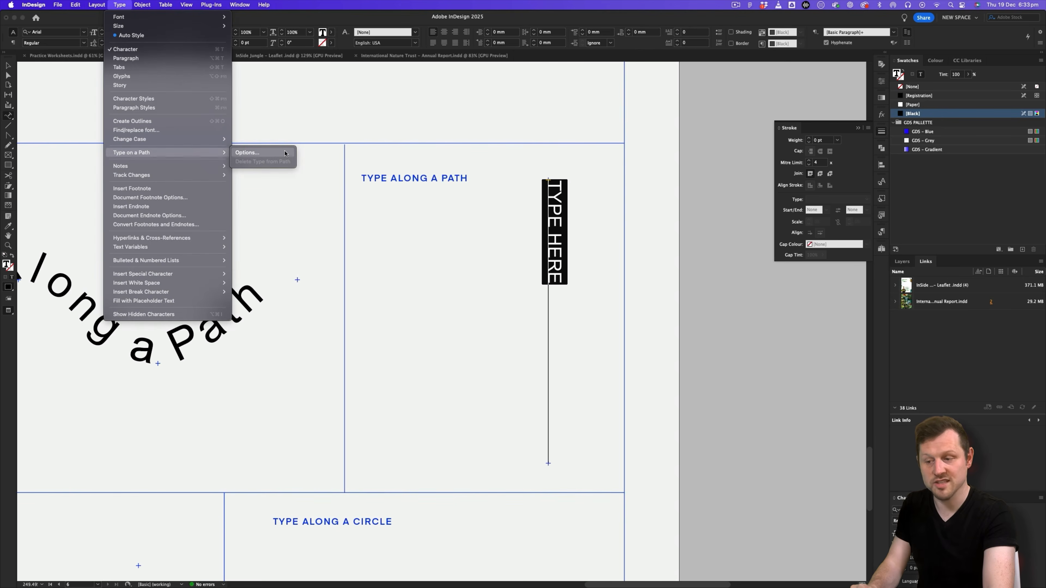
{"action": "left_click", "coordinate": [285, 154]}
{"action": "left_click_drag", "start_coordinate": [470, 154], "coordinate": [299, 222]}
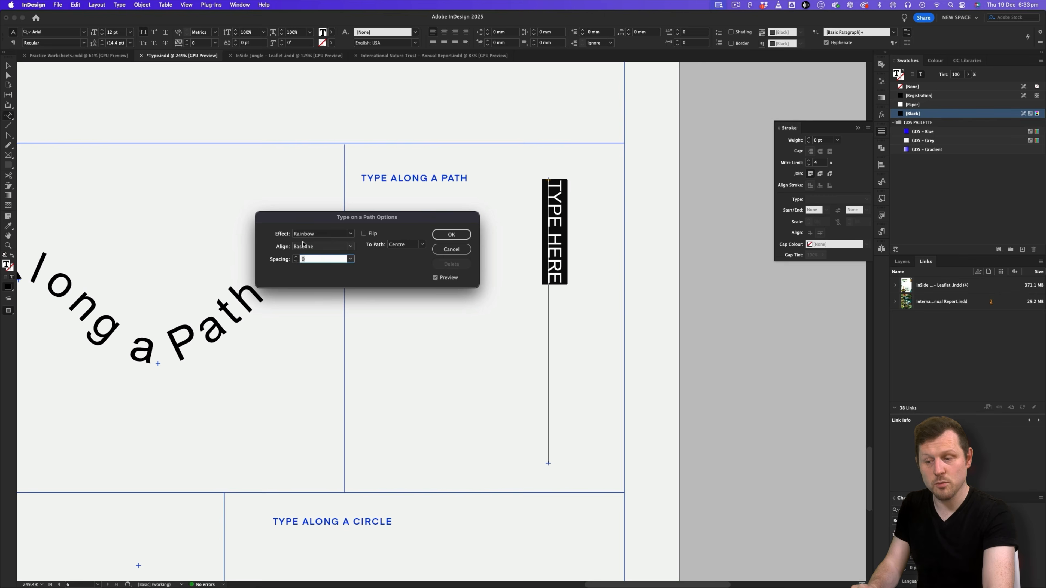
{"action": "left_click", "coordinate": [317, 234]}
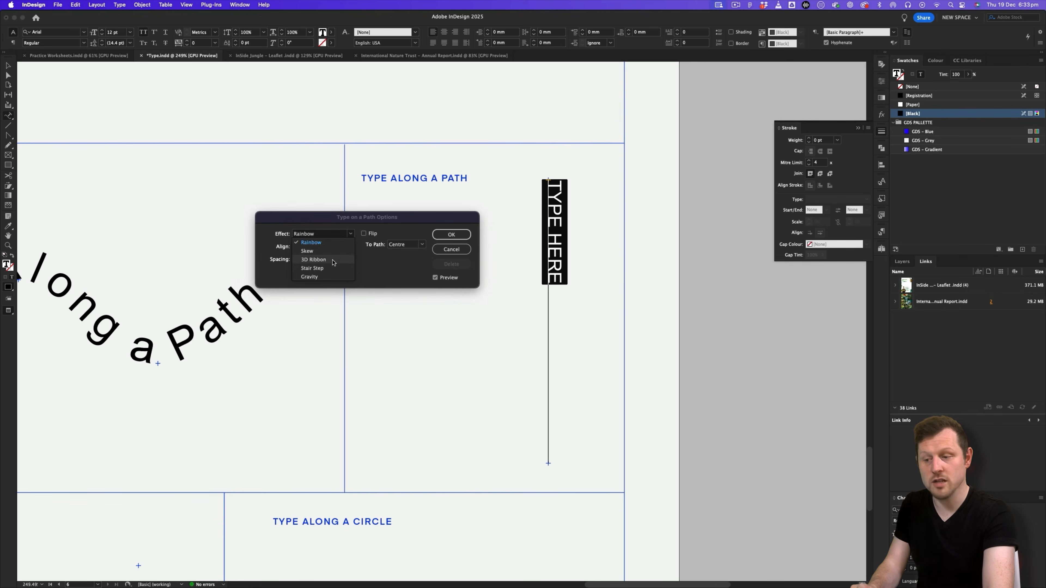
{"action": "left_click", "coordinate": [312, 268]}
{"action": "left_click", "coordinate": [349, 247]}
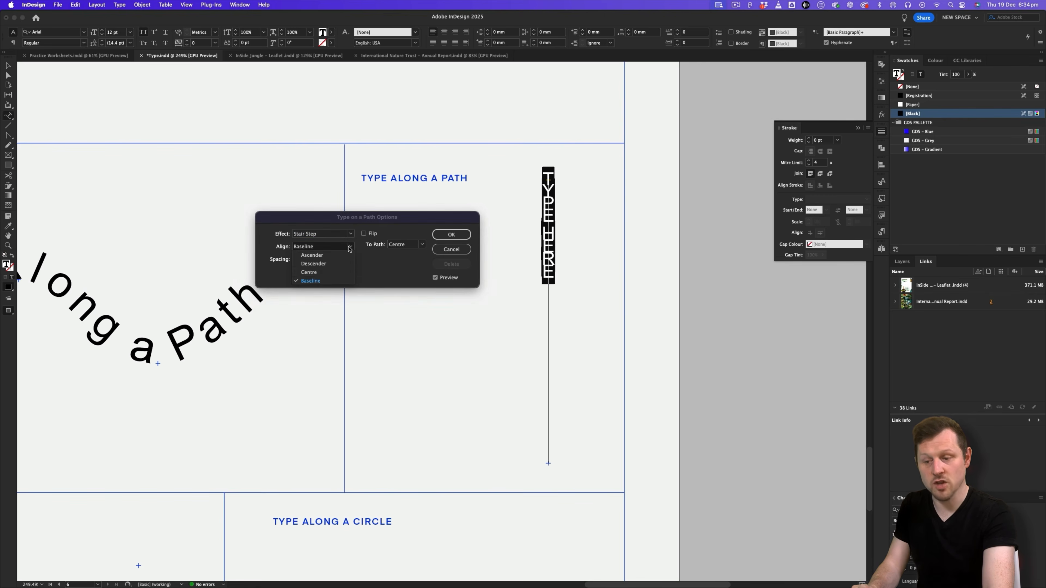
{"action": "left_click", "coordinate": [309, 272]}
{"action": "left_click", "coordinate": [423, 246]}
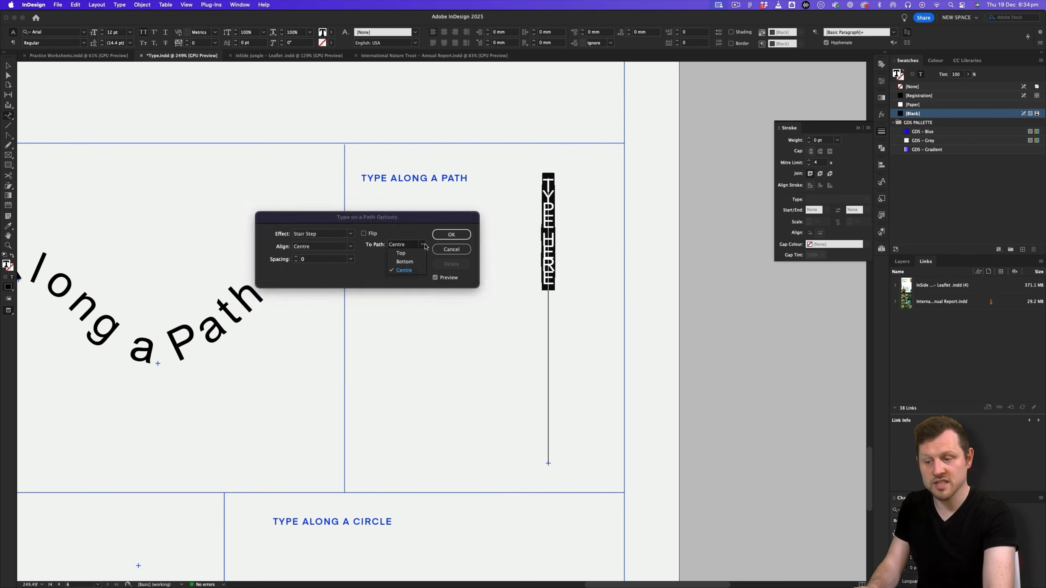
{"action": "left_click", "coordinate": [411, 254]}
{"action": "left_click", "coordinate": [451, 235]}
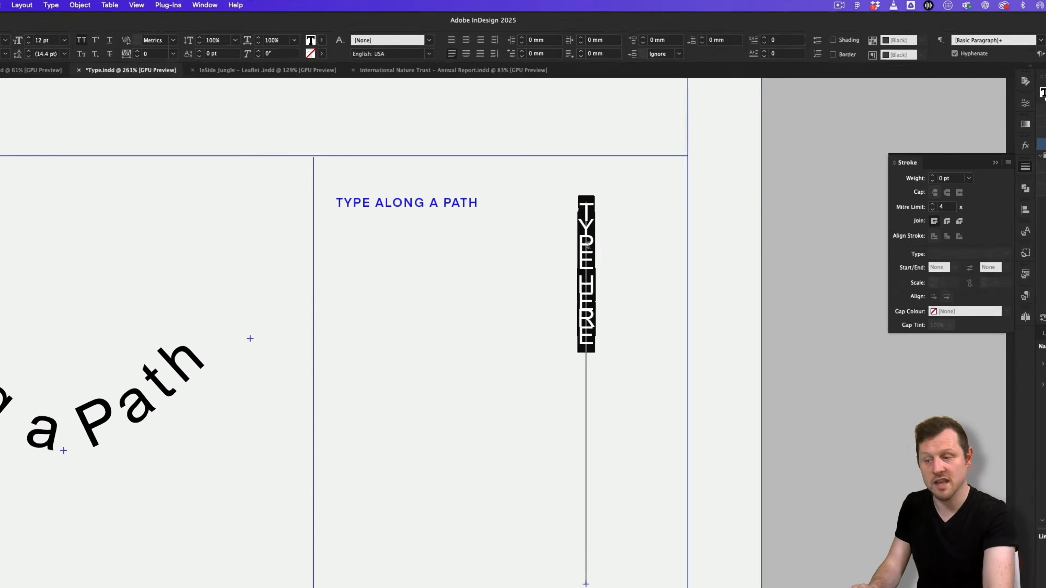
Step: Justify all lines of the vertical text, widen its tracking to about 1140 and leave text editing
{"action": "left_click", "coordinate": [495, 68]}
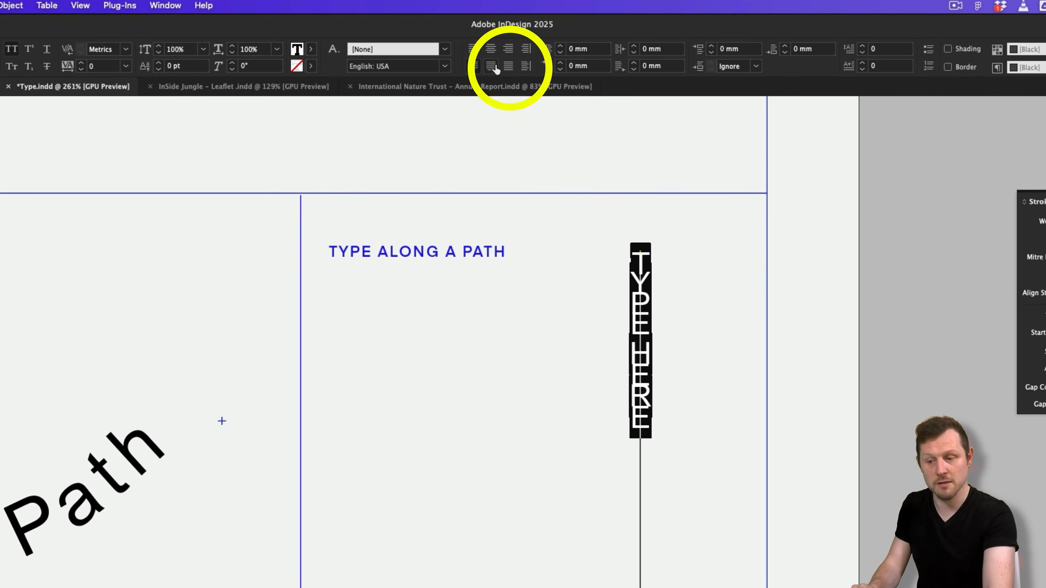
{"action": "left_click", "coordinate": [509, 66]}
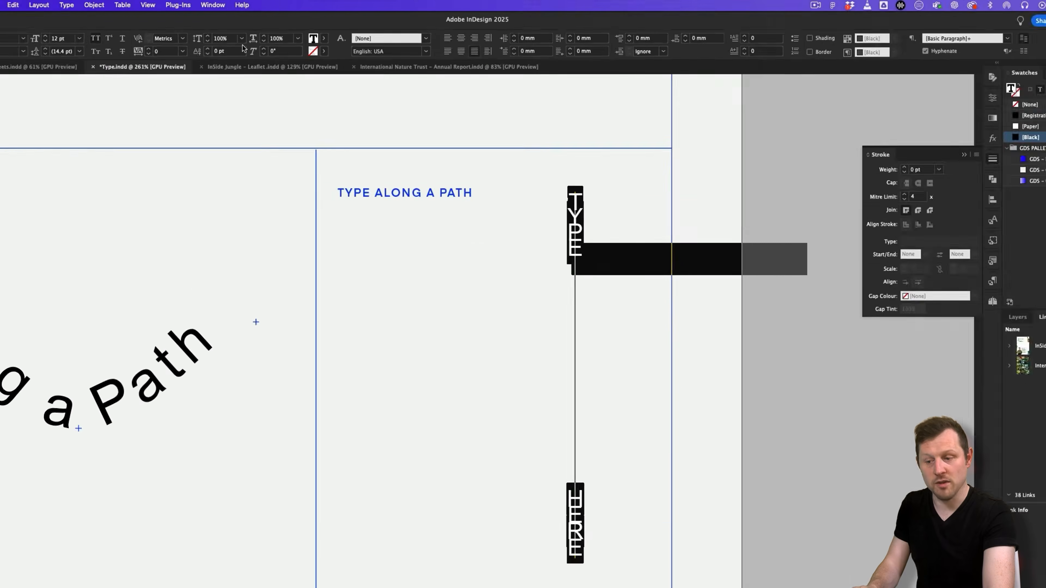
{"action": "left_click", "coordinate": [148, 50]}
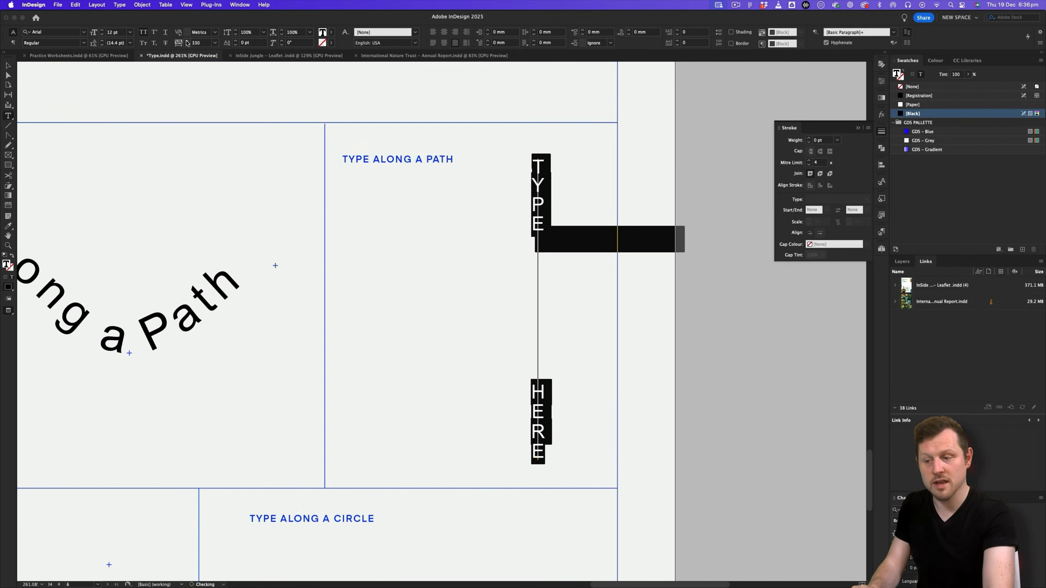
{"action": "left_click", "coordinate": [187, 41]}
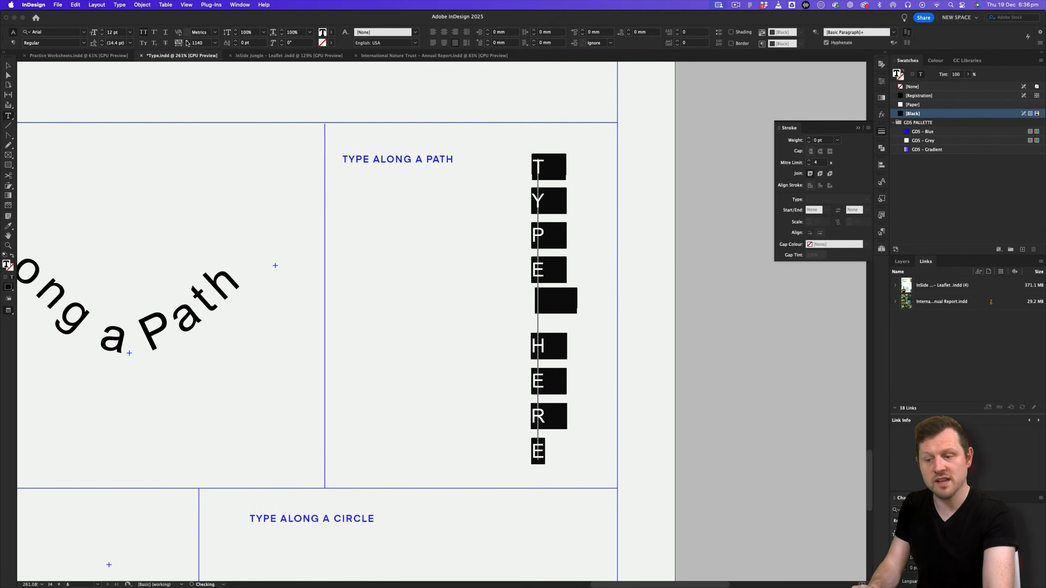
{"action": "key", "text": "Escape"}
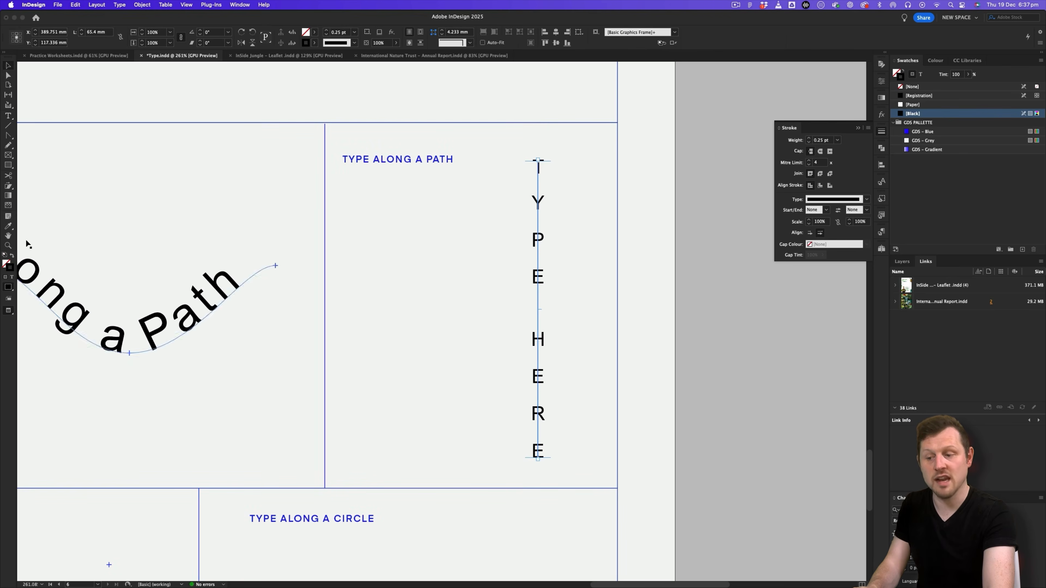
Step: Remove the stroke colour from the vertical text path and deselect it
{"action": "left_click", "coordinate": [901, 86]}
{"action": "left_click", "coordinate": [375, 188]}
{"action": "key", "text": "z"}
{"action": "left_click_drag", "start_coordinate": [497, 223], "coordinate": [421, 259]}
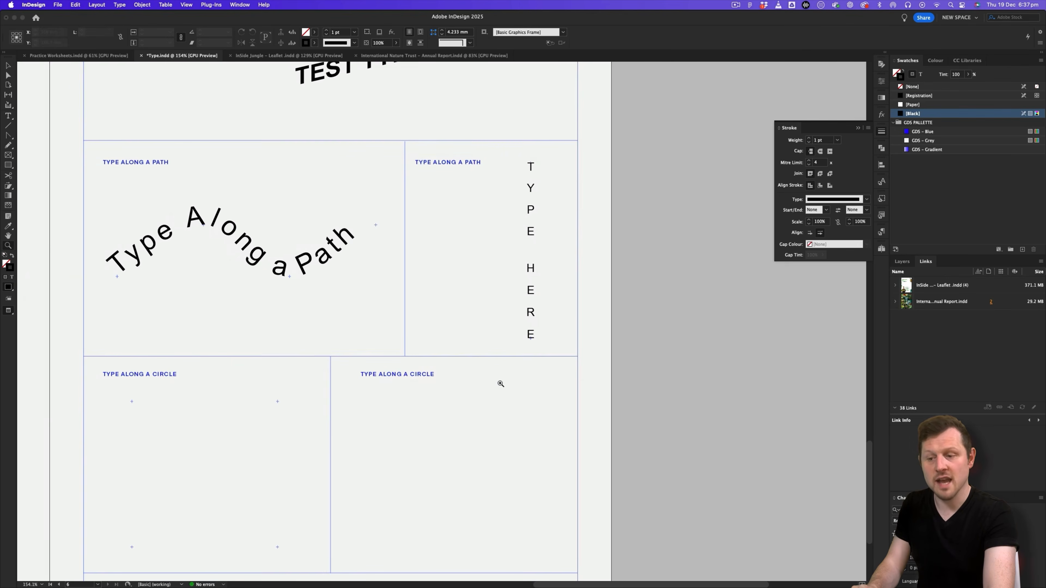
Step: Draw an elliptical frame about 54 mm across between the four guide marks in the first Type Along a Circle box
{"action": "scroll", "coordinate": [455, 373], "scroll_direction": "left", "scroll_amount": 10}
{"action": "scroll", "coordinate": [455, 373], "scroll_direction": "down", "scroll_amount": 5}
{"action": "left_click_drag", "start_coordinate": [358, 356], "coordinate": [439, 294]}
{"action": "left_click_drag", "start_coordinate": [459, 350], "coordinate": [429, 264]}
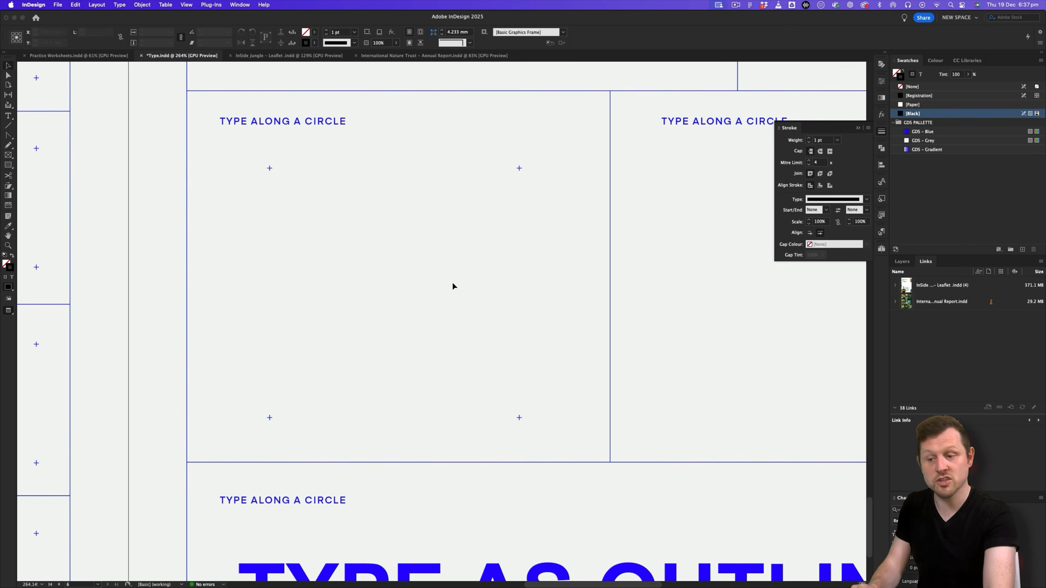
{"action": "left_click", "coordinate": [858, 129]}
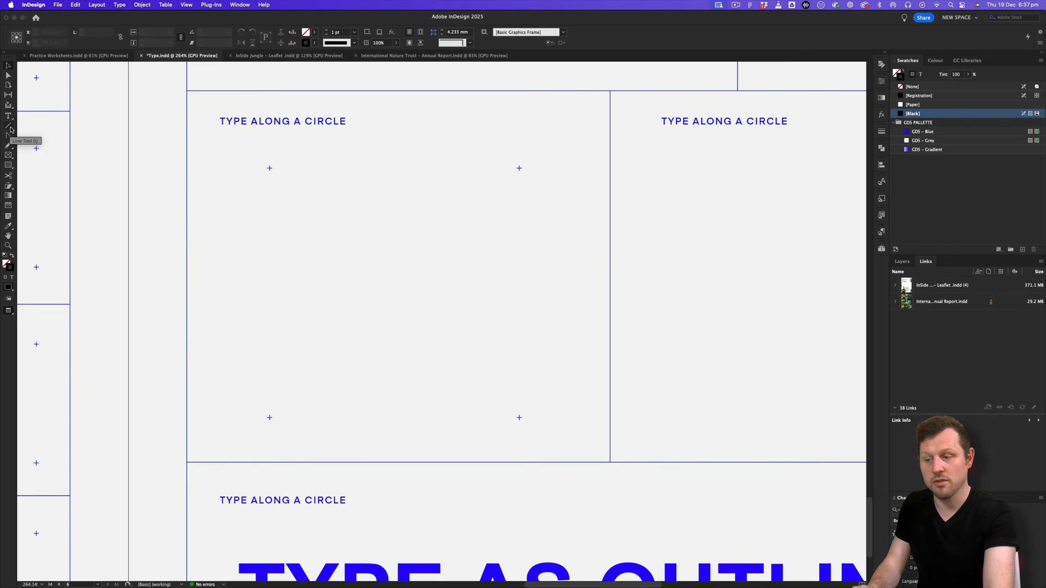
{"action": "left_click", "coordinate": [9, 155]}
{"action": "left_click_drag", "start_coordinate": [9, 154], "coordinate": [45, 172]}
{"action": "mouse_move", "coordinate": [270, 168]}
{"action": "left_mouse_down"}
{"action": "mouse_move", "coordinate": [553, 392]}
{"action": "mouse_move", "coordinate": [519, 417]}
{"action": "left_mouse_up"}
{"action": "key", "text": "slash"}
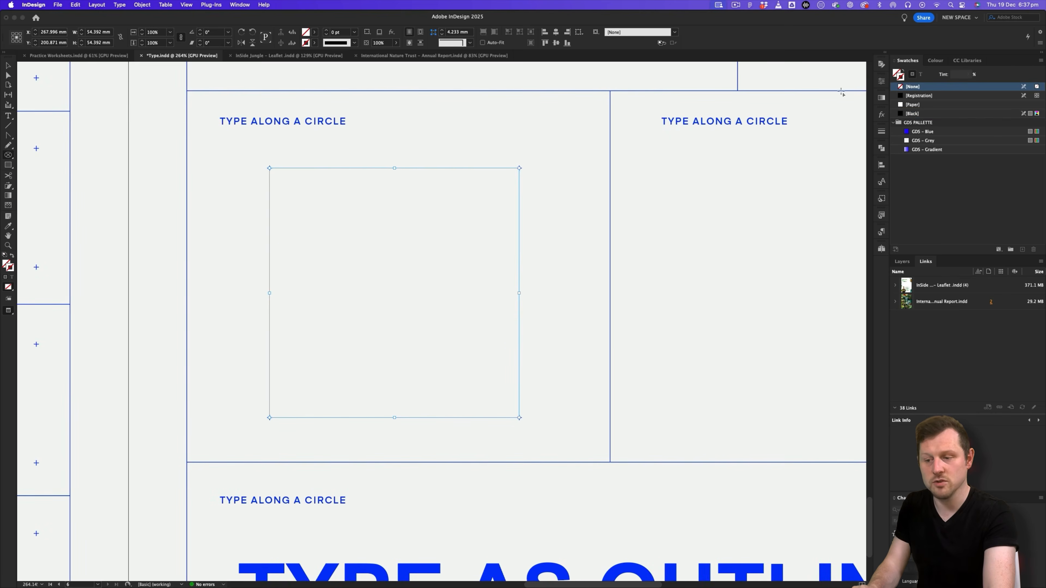
Step: Give the circle a black stroke with a weight of 0.5 pt
{"action": "left_click", "coordinate": [910, 115]}
{"action": "left_click", "coordinate": [881, 131]}
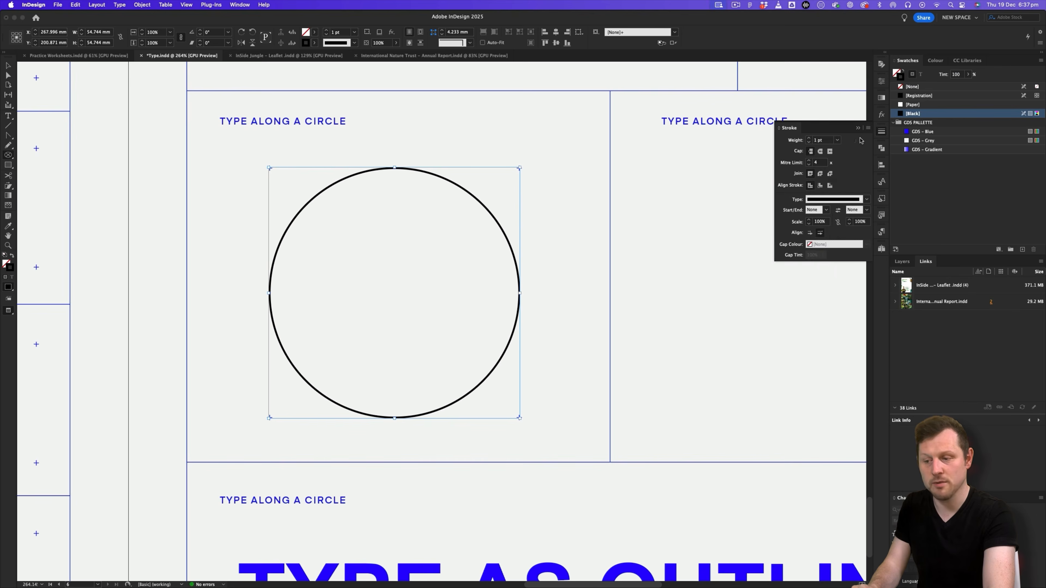
{"action": "left_click", "coordinate": [838, 140]}
{"action": "left_click", "coordinate": [834, 169]}
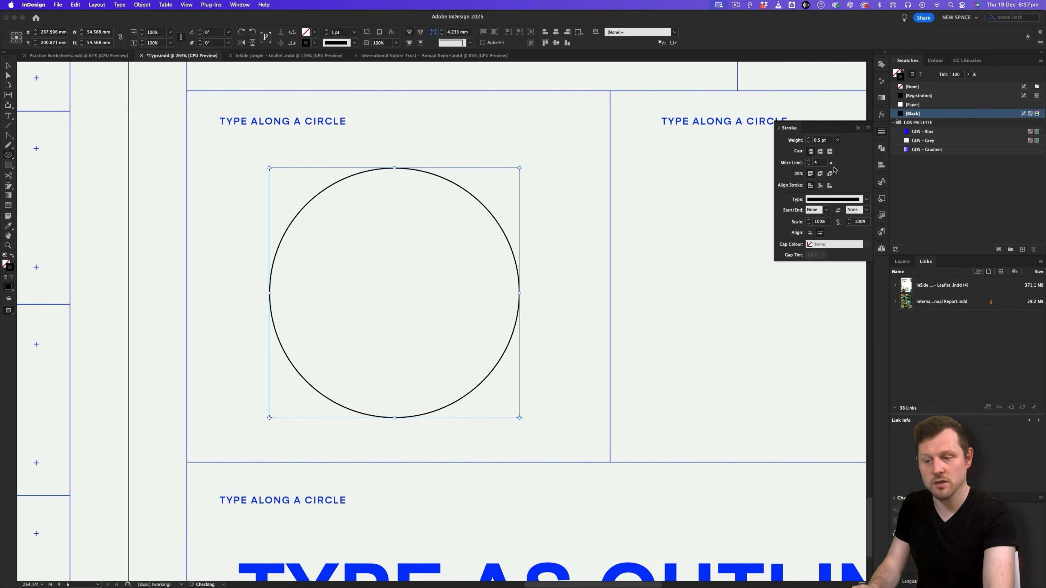
Step: Add the text "Type Around a Circle" along the circle with the Type on a Path tool, starting at its top
{"action": "left_click_drag", "start_coordinate": [8, 115], "coordinate": [37, 131]}
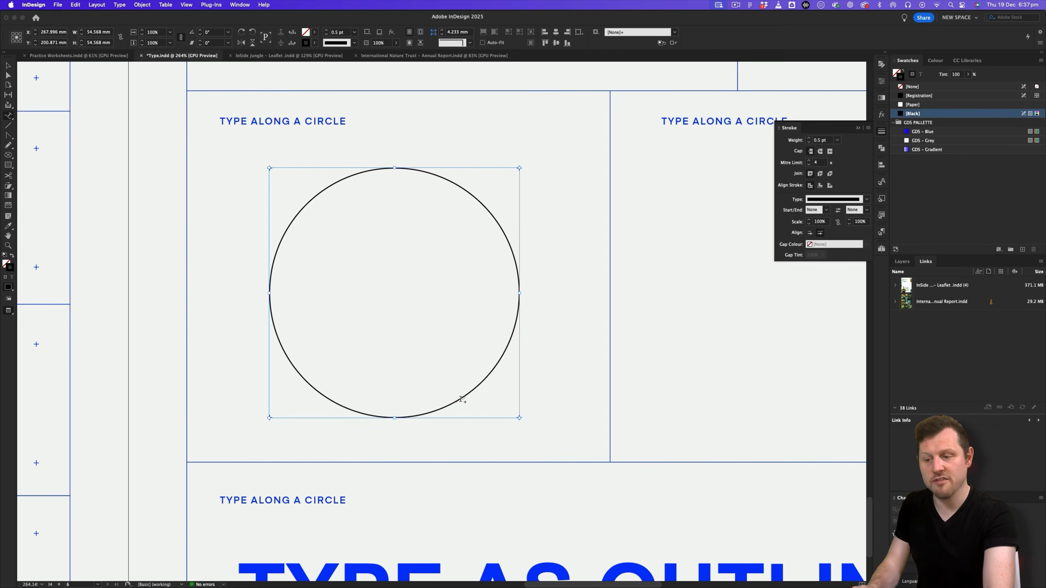
{"action": "left_click", "coordinate": [395, 168]}
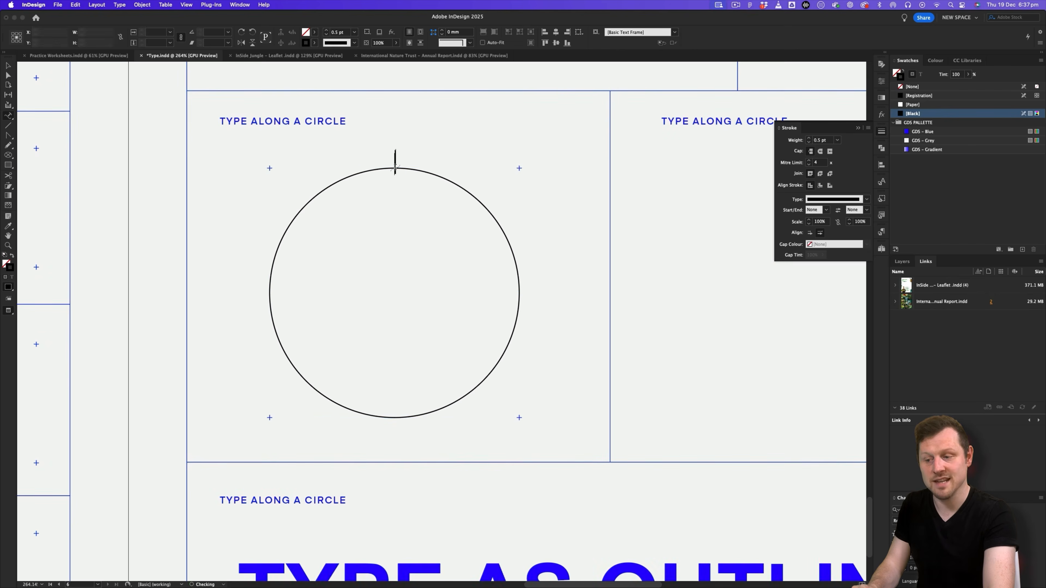
{"action": "type", "text": "Type Around a Circle"}
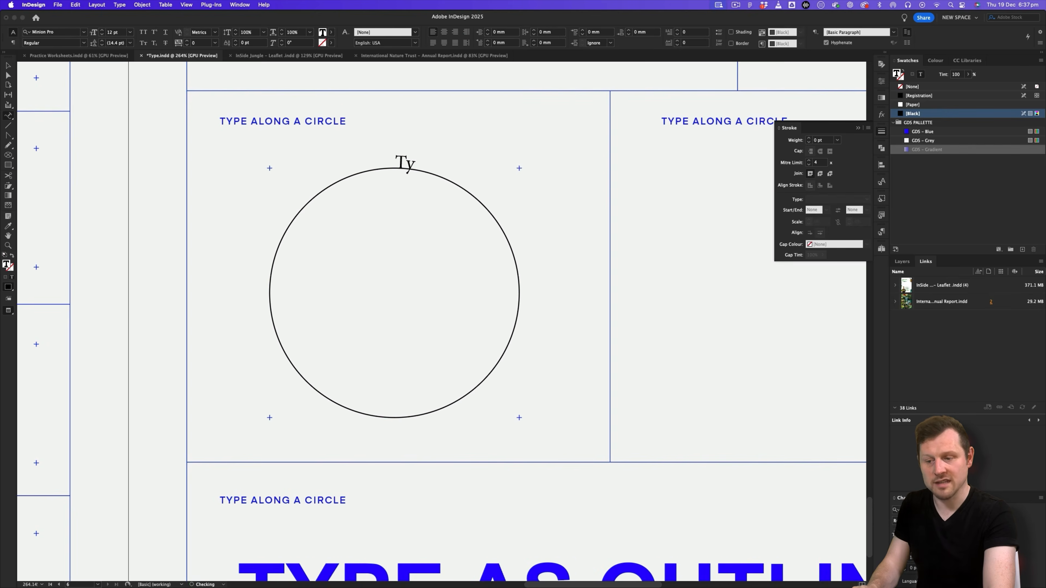
Step: Set all the circle text in 30 pt Arial Regular with tracking of 300 and leave text editing
{"action": "key", "text": "super+a"}
{"action": "left_click", "coordinate": [114, 32]}
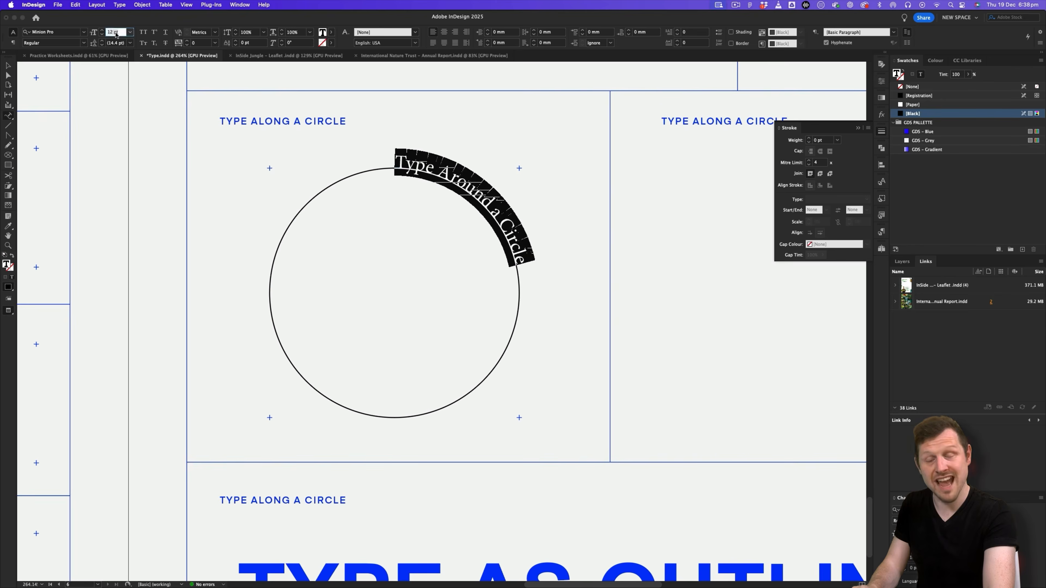
{"action": "type", "text": "30"}
{"action": "key", "text": "Return"}
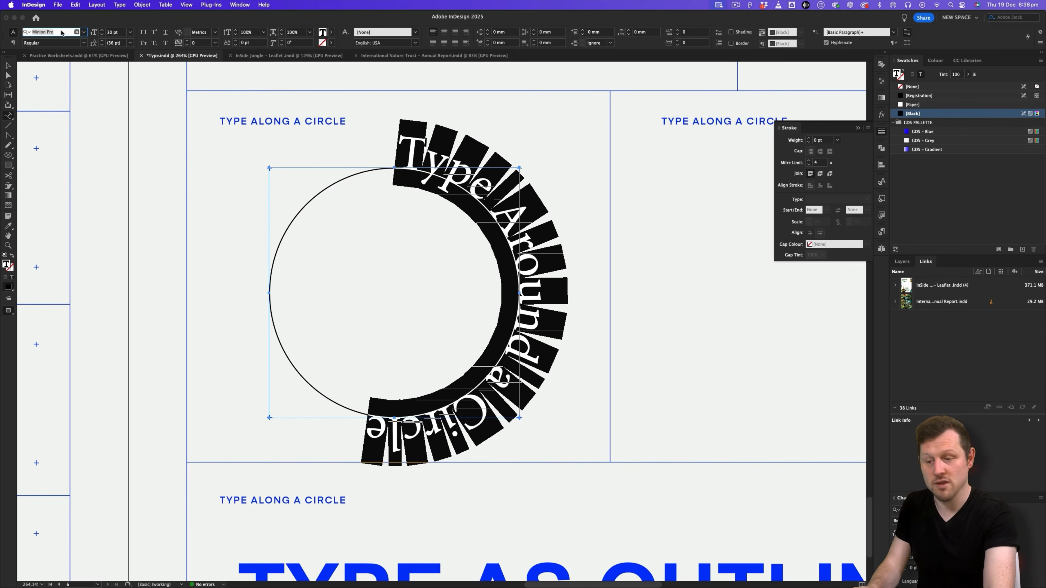
{"action": "type", "text": "arial"}
{"action": "left_click", "coordinate": [79, 242]}
{"action": "left_click", "coordinate": [201, 43]}
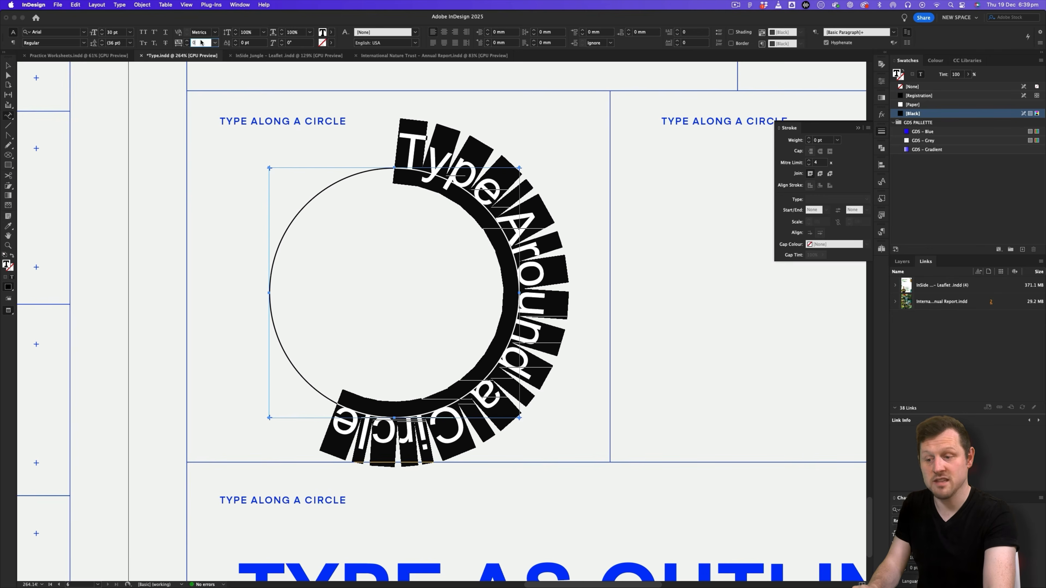
{"action": "key", "text": "Return"}
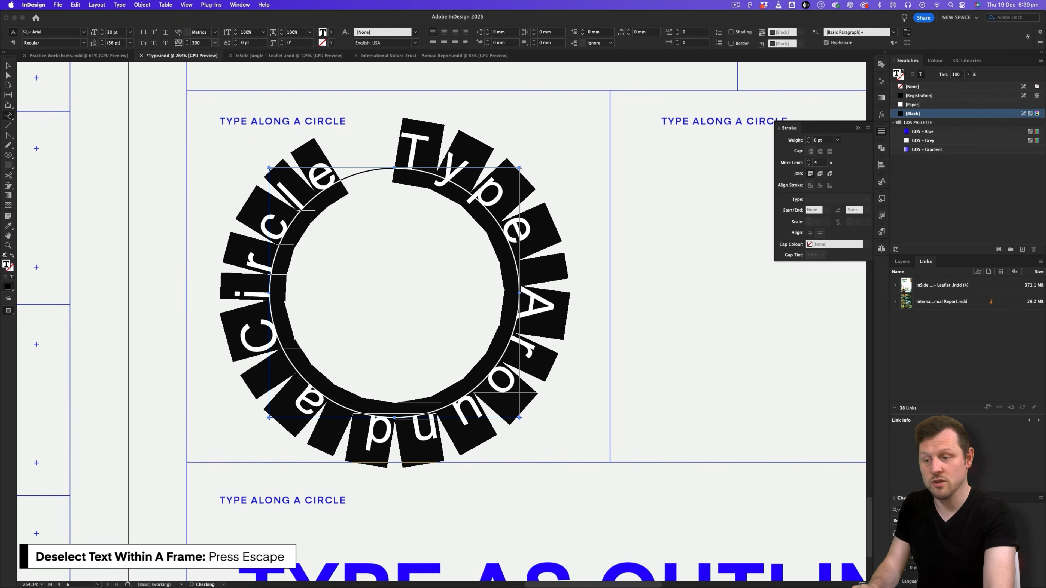
{"action": "key", "text": "Escape"}
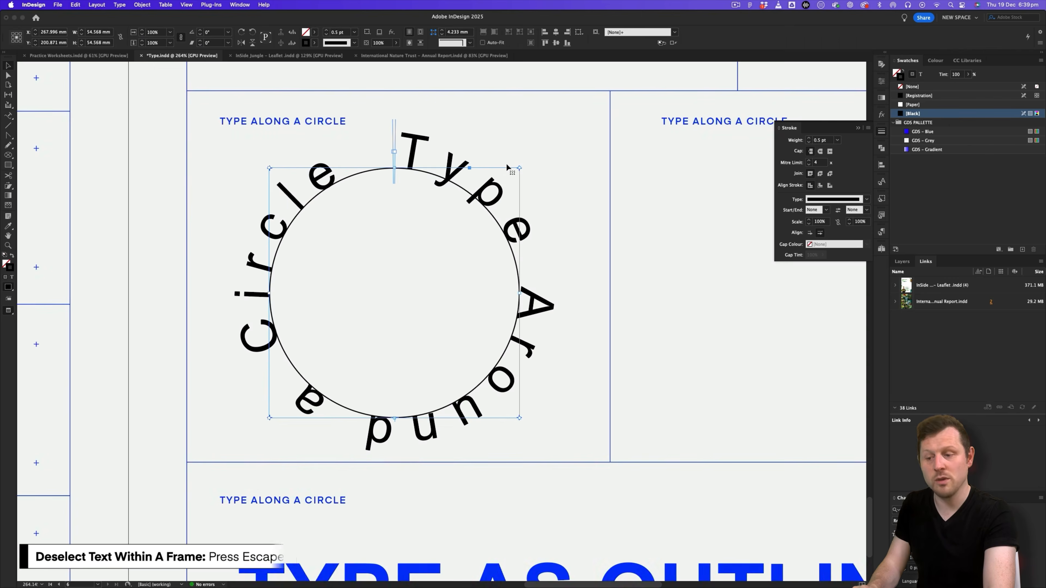
Step: Adjust the start and end brackets of the circle text so the gap between them is centred over the circle's top
{"action": "left_click", "coordinate": [505, 151]}
{"action": "key", "text": "z"}
{"action": "left_click_drag", "start_coordinate": [363, 246], "coordinate": [420, 211]}
{"action": "key", "text": "v"}
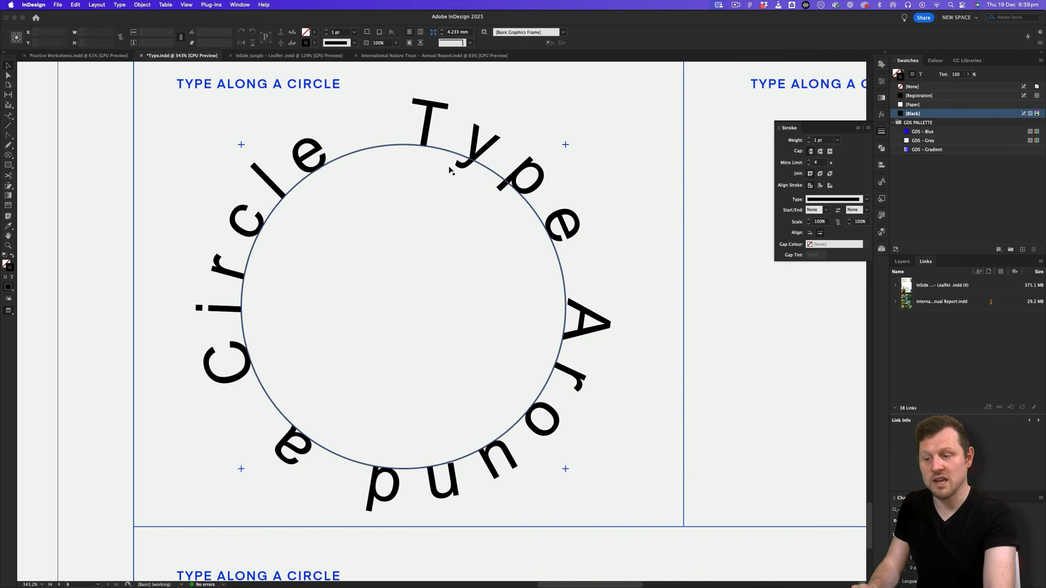
{"action": "left_click", "coordinate": [452, 153]}
{"action": "scroll", "coordinate": [441, 168], "scroll_direction": "left", "scroll_amount": 2}
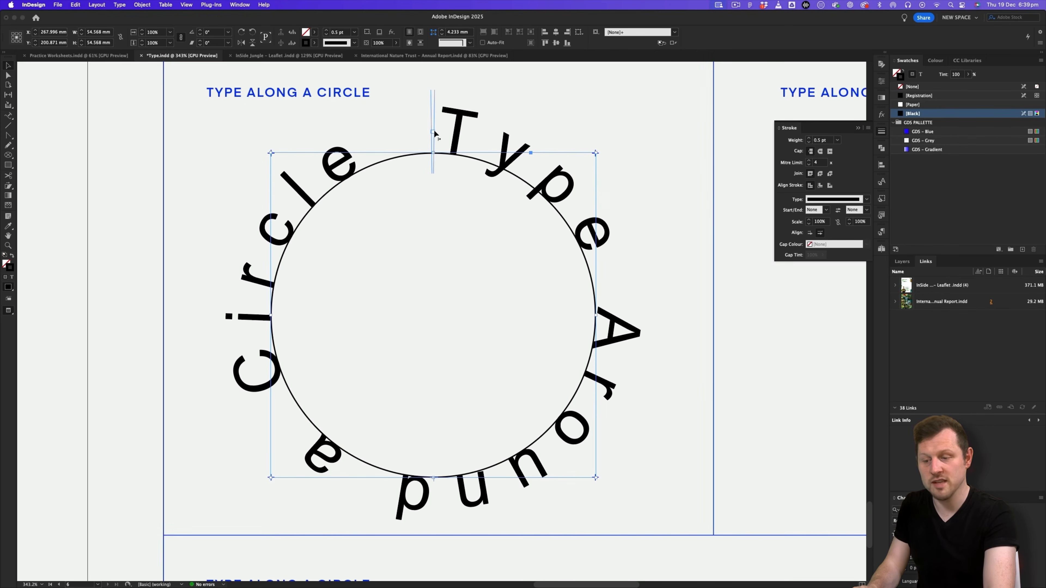
{"action": "left_click_drag", "start_coordinate": [467, 134], "coordinate": [466, 135]}
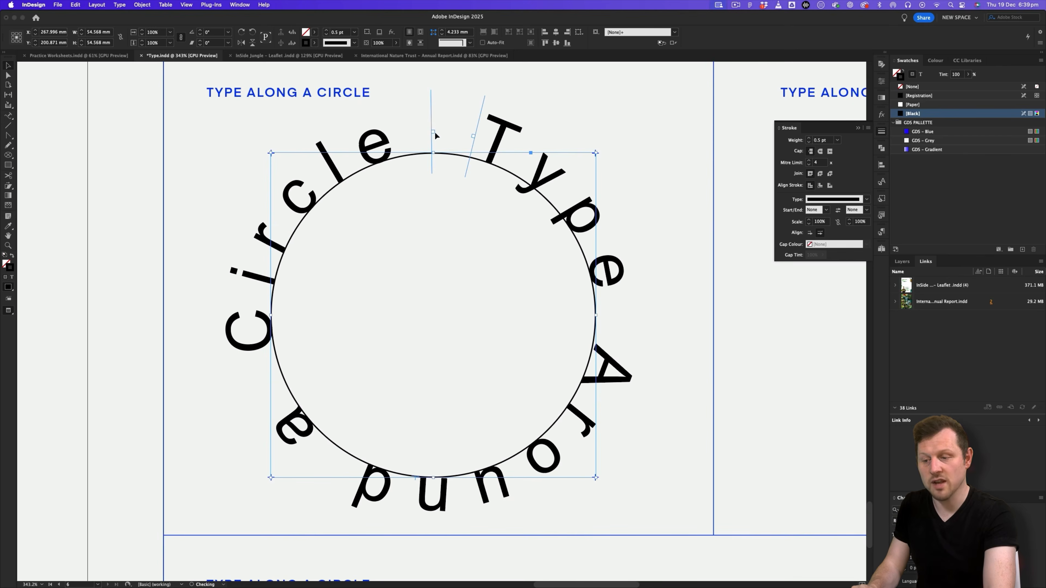
{"action": "mouse_move", "coordinate": [434, 132]}
{"action": "left_mouse_down"}
{"action": "mouse_move", "coordinate": [426, 134]}
{"action": "mouse_move", "coordinate": [468, 135]}
{"action": "mouse_move", "coordinate": [451, 137]}
{"action": "left_mouse_up"}
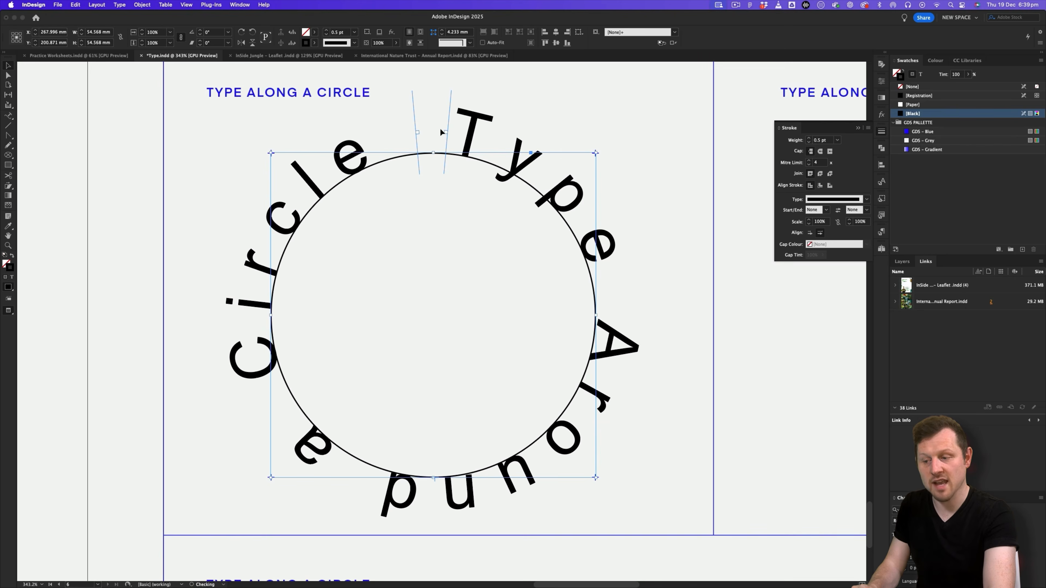
{"action": "mouse_move", "coordinate": [450, 135]}
{"action": "left_mouse_down"}
{"action": "mouse_move", "coordinate": [589, 212]}
{"action": "mouse_move", "coordinate": [619, 320]}
{"action": "mouse_move", "coordinate": [554, 165]}
{"action": "mouse_move", "coordinate": [454, 136]}
{"action": "mouse_move", "coordinate": [449, 154]}
{"action": "left_mouse_up"}
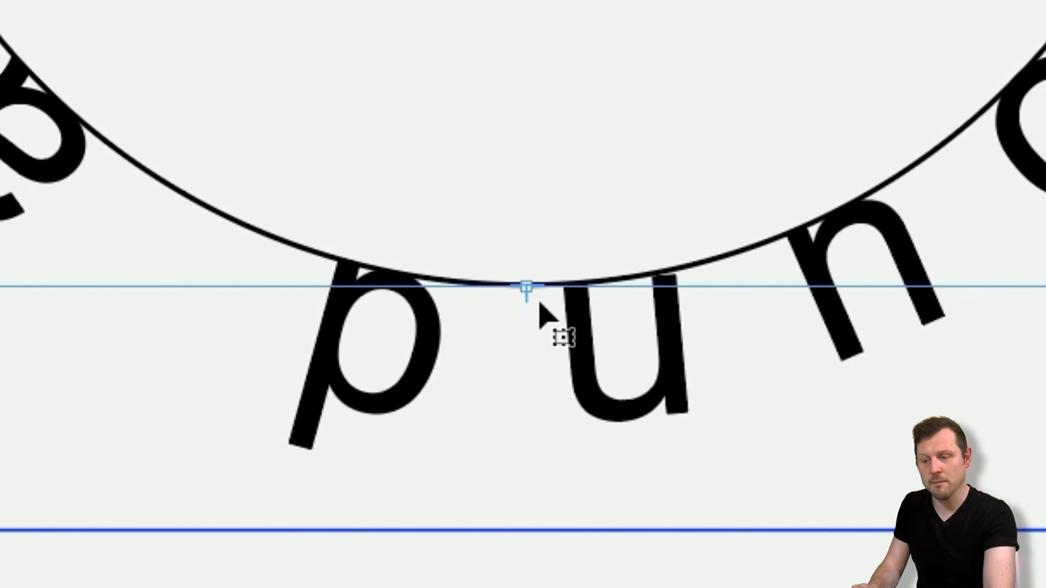
Step: Flip the text to the inside of the circle and back to the outside
{"action": "left_click_drag", "start_coordinate": [525, 289], "coordinate": [523, 247]}
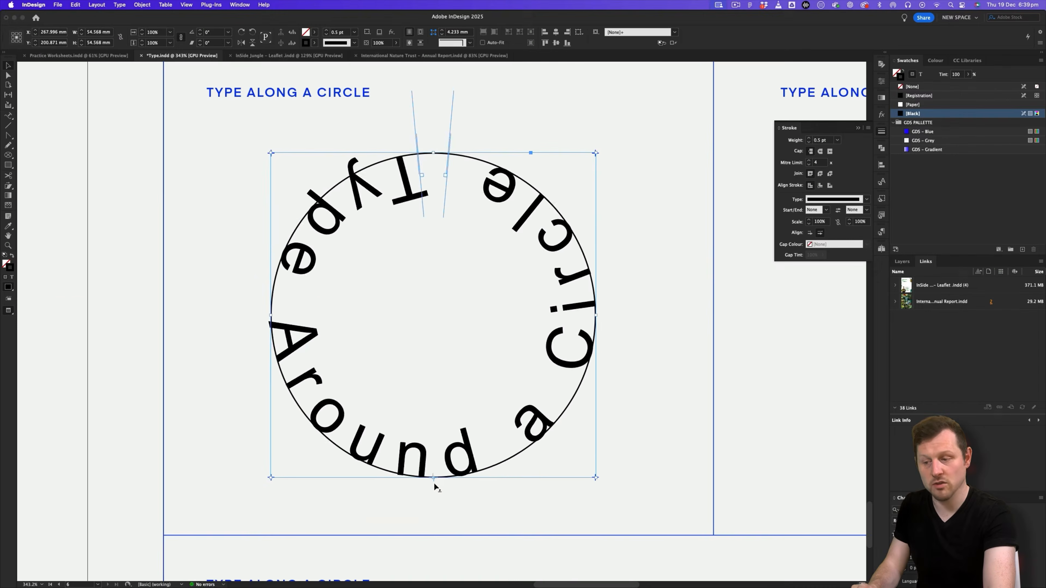
{"action": "left_click_drag", "start_coordinate": [433, 484], "coordinate": [414, 429]}
Step: Try out different Type on a Path options on the circle text
{"action": "left_click", "coordinate": [125, 7]}
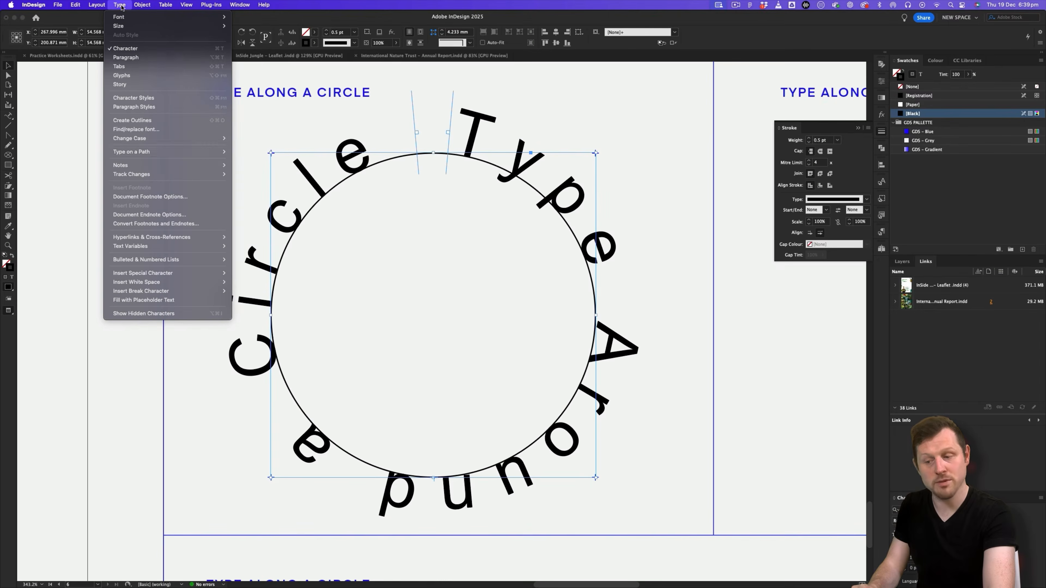
{"action": "left_click", "coordinate": [243, 153]}
{"action": "left_click_drag", "start_coordinate": [362, 216], "coordinate": [426, 274]}
{"action": "left_click", "coordinate": [413, 294]}
{"action": "left_click", "coordinate": [392, 312]}
{"action": "left_click", "coordinate": [394, 294]}
{"action": "left_click", "coordinate": [394, 328]}
{"action": "left_click", "coordinate": [394, 294]}
{"action": "left_click", "coordinate": [391, 303]}
{"action": "left_click", "coordinate": [519, 309]}
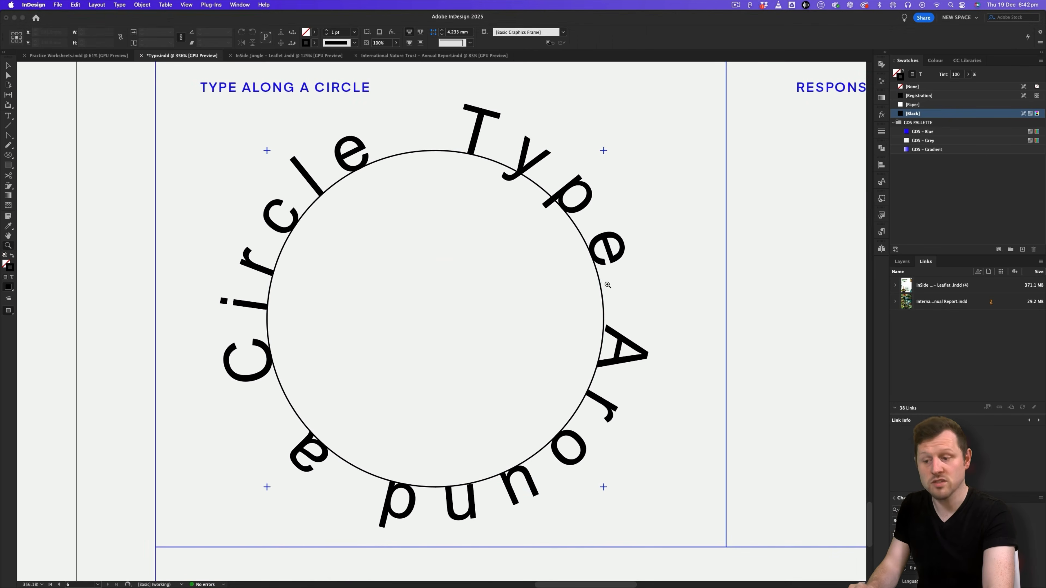
Step: Replace the text "TYPE EXTENDS" in the filled frame of the Responsive Type Frames example with "Hello World"
{"action": "key", "text": "super+space"}
{"action": "left_click_drag", "start_coordinate": [706, 236], "coordinate": [411, 267]}
{"action": "mouse_move", "coordinate": [595, 238]}
{"action": "left_mouse_down"}
{"action": "mouse_move", "coordinate": [579, 241]}
{"action": "mouse_move", "coordinate": [566, 222]}
{"action": "mouse_move", "coordinate": [598, 235]}
{"action": "left_mouse_up"}
{"action": "scroll", "coordinate": [616, 253], "scroll_direction": "up", "scroll_amount": 20}
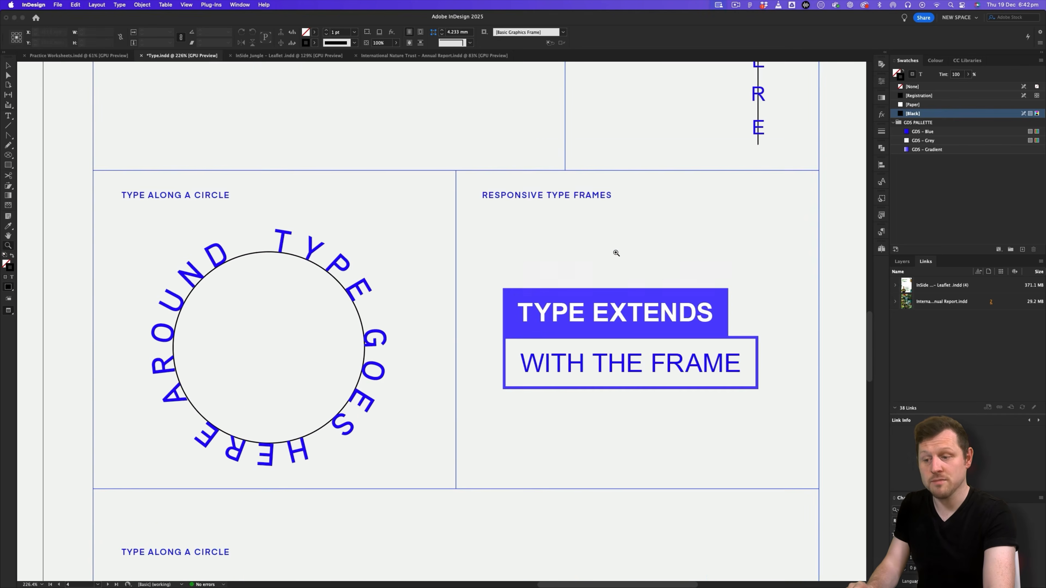
{"action": "left_click_drag", "start_coordinate": [612, 338], "coordinate": [517, 319]}
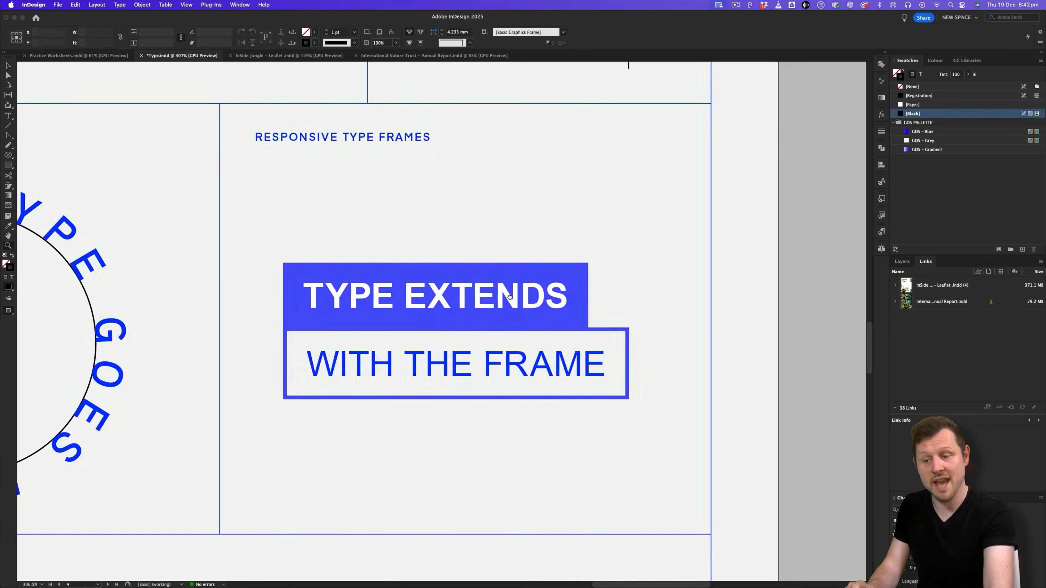
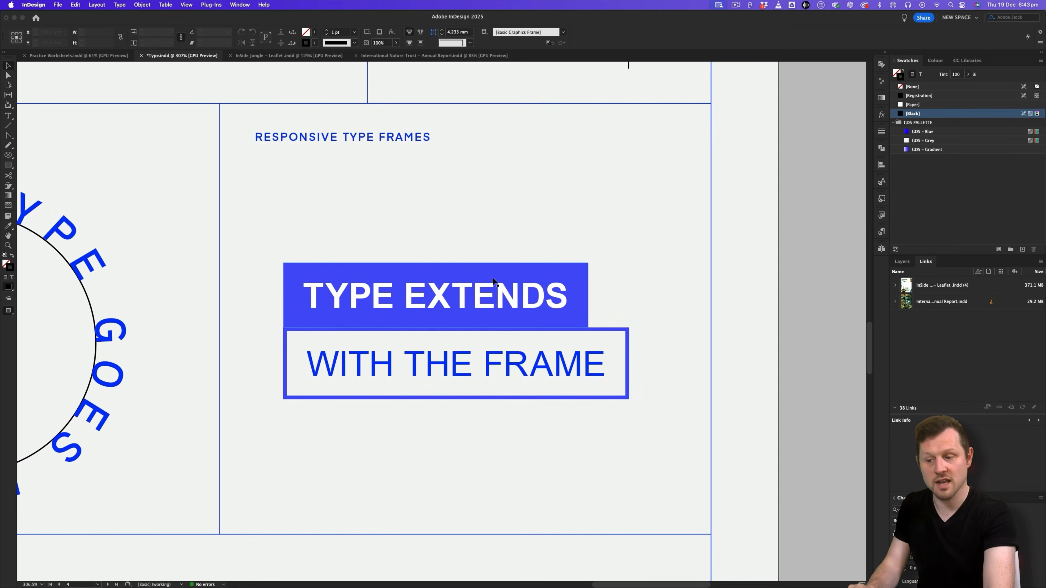
{"action": "double_click", "coordinate": [472, 295]}
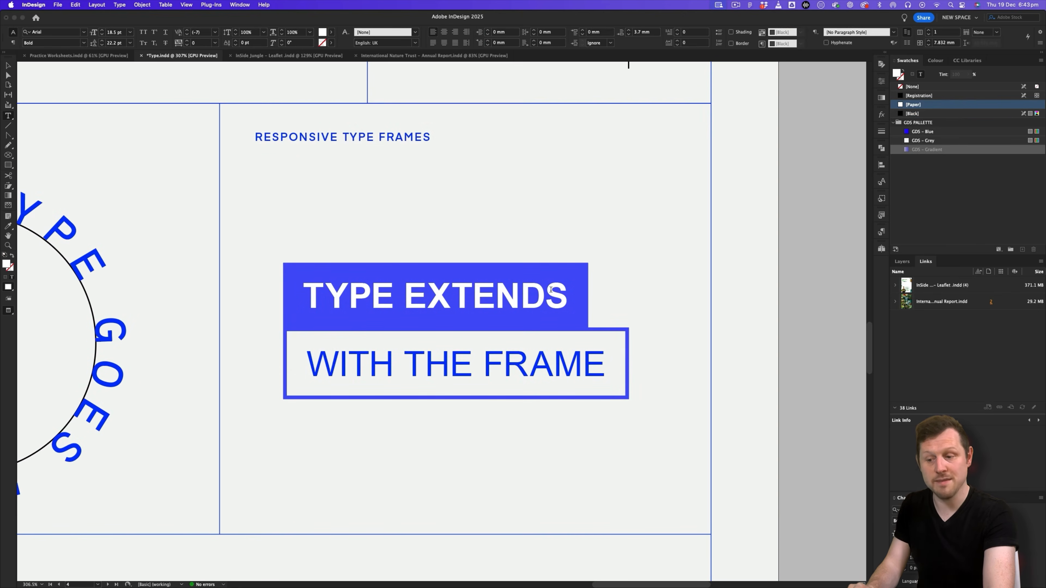
{"action": "left_click_drag", "start_coordinate": [560, 288], "coordinate": [305, 290]}
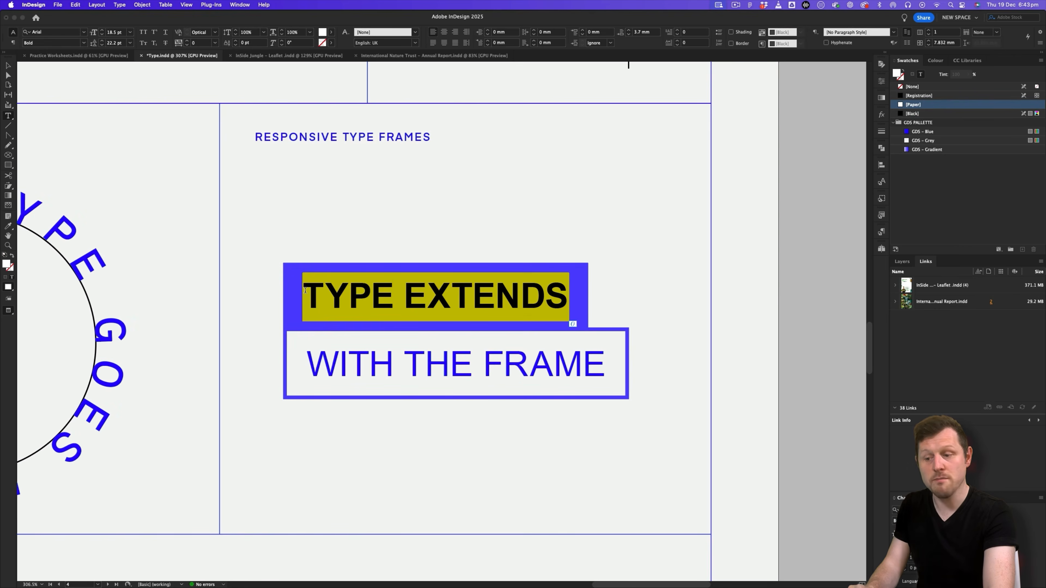
{"action": "type", "text": "H"}
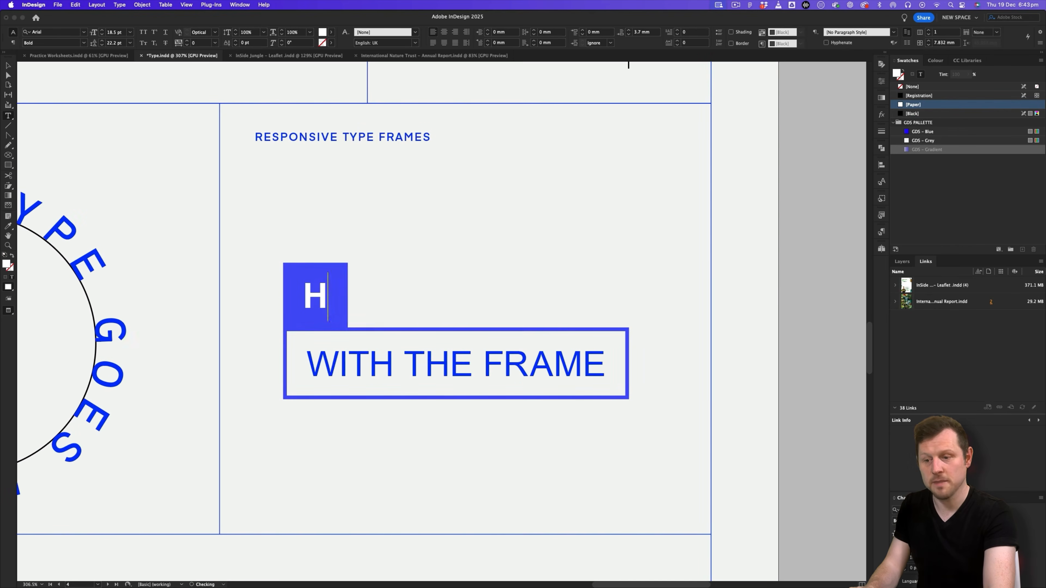
{"action": "type", "text": "ello Worls"}
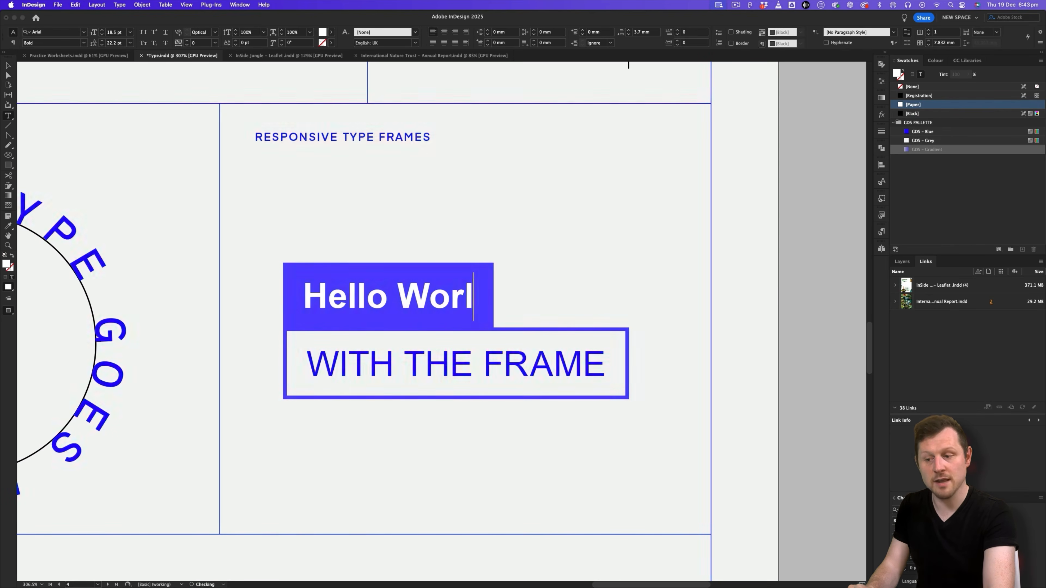
{"action": "key", "text": "BackSpace"}
{"action": "type", "text": "d"}
Step: Change the word "World" in the filled frame to "Type"
{"action": "key", "text": "BackSpace"}
{"action": "key", "text": "BackSpace"}
{"action": "key", "text": "BackSpace"}
{"action": "key", "text": "BackSpace"}
{"action": "key", "text": "BackSpace"}
{"action": "key", "text": "BackSpace"}
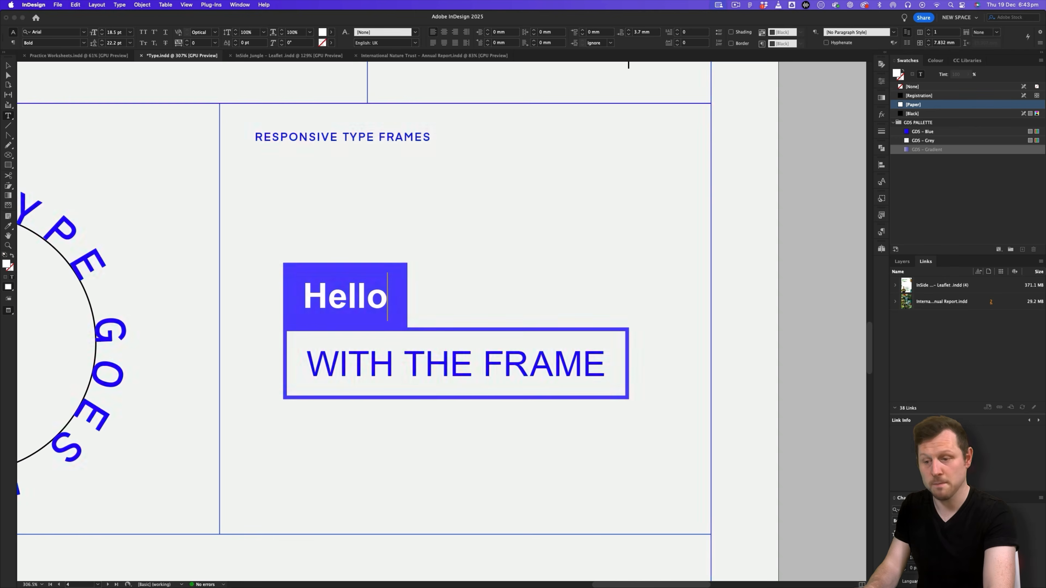
{"action": "type", "text": "Type"}
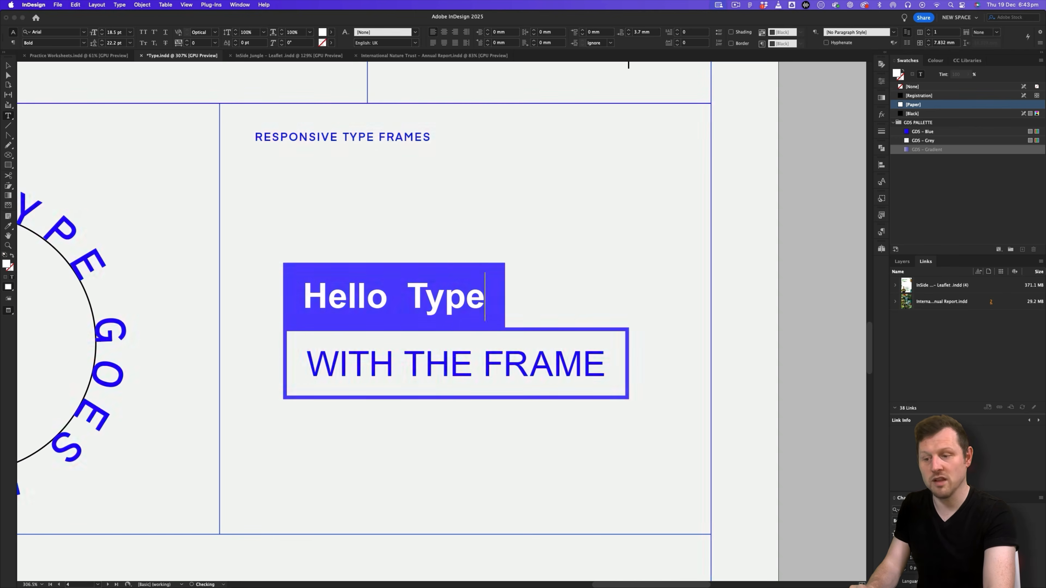
Step: Replace the text "WITH THE FRAME" in the outlined frame with "Welcome to the video"
{"action": "key", "text": "super+a"}
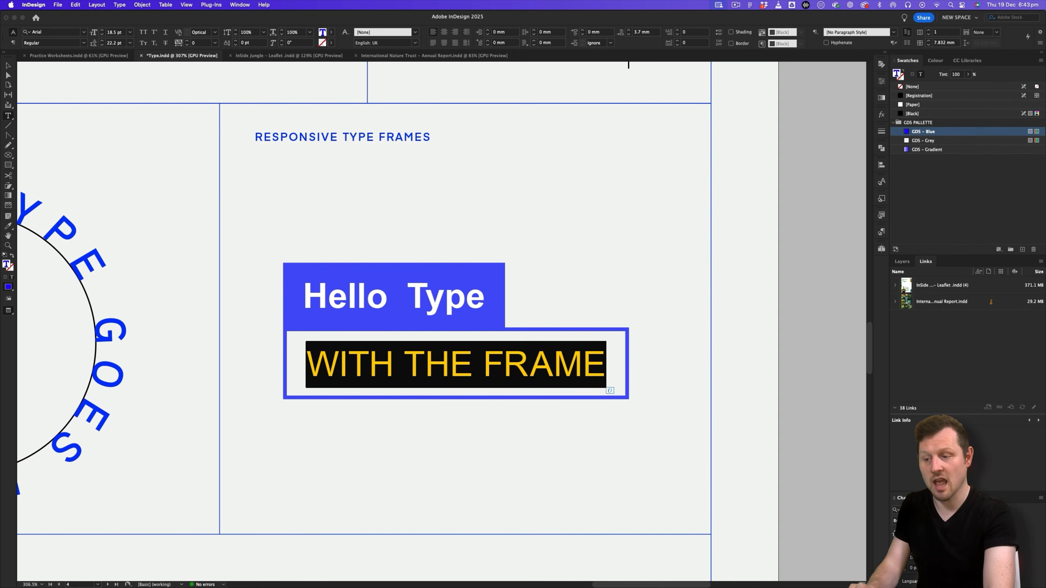
{"action": "type", "text": "Welcome"}
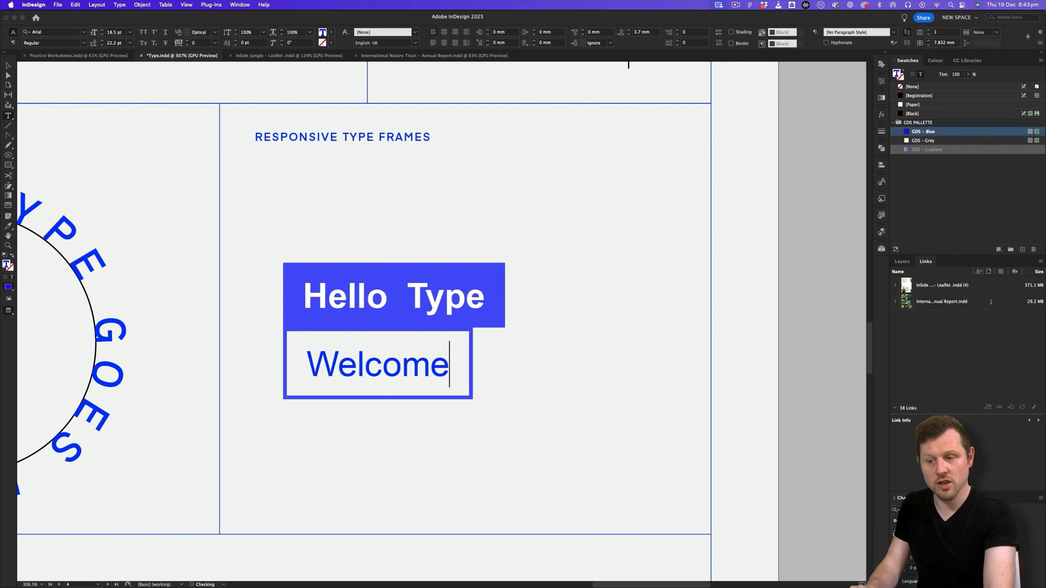
{"action": "type", "text": " to the"}
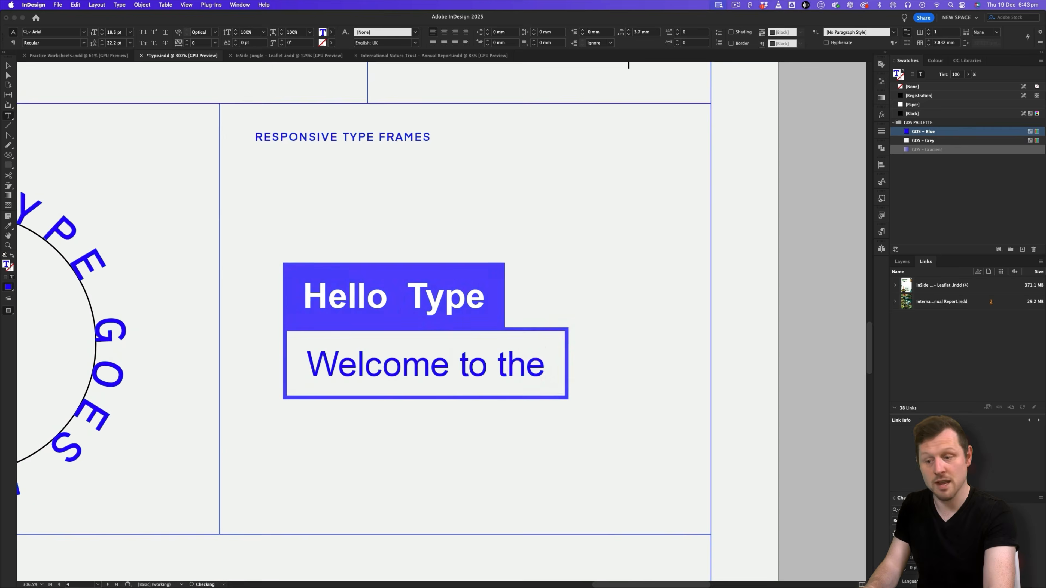
{"action": "type", "text": " video"}
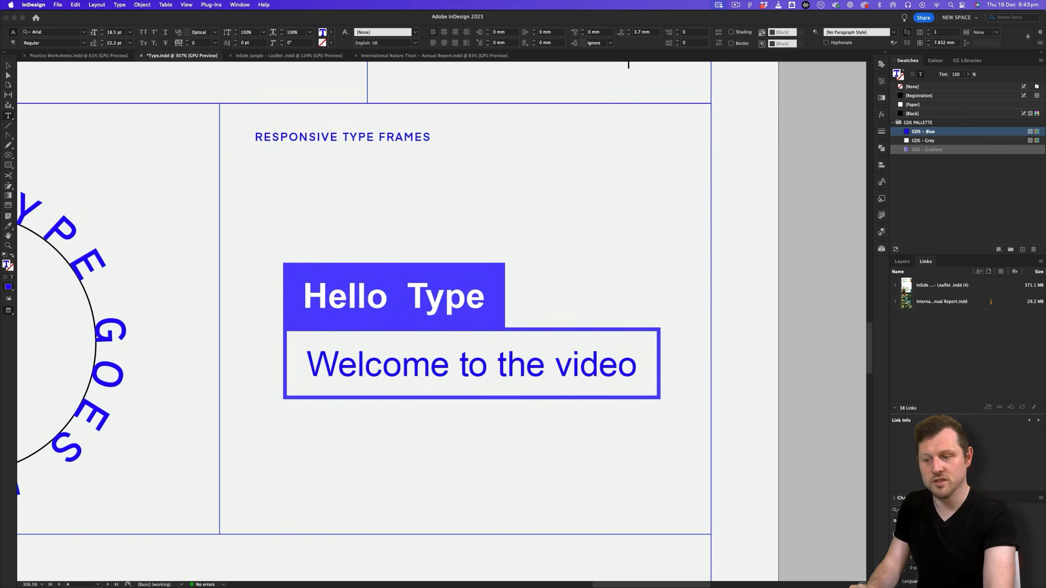
Step: Draw an empty rectangular frame about 66.5 by 13.4 mm below the heading in the blank Responsive Type Frames exercise
{"action": "key", "text": "Escape"}
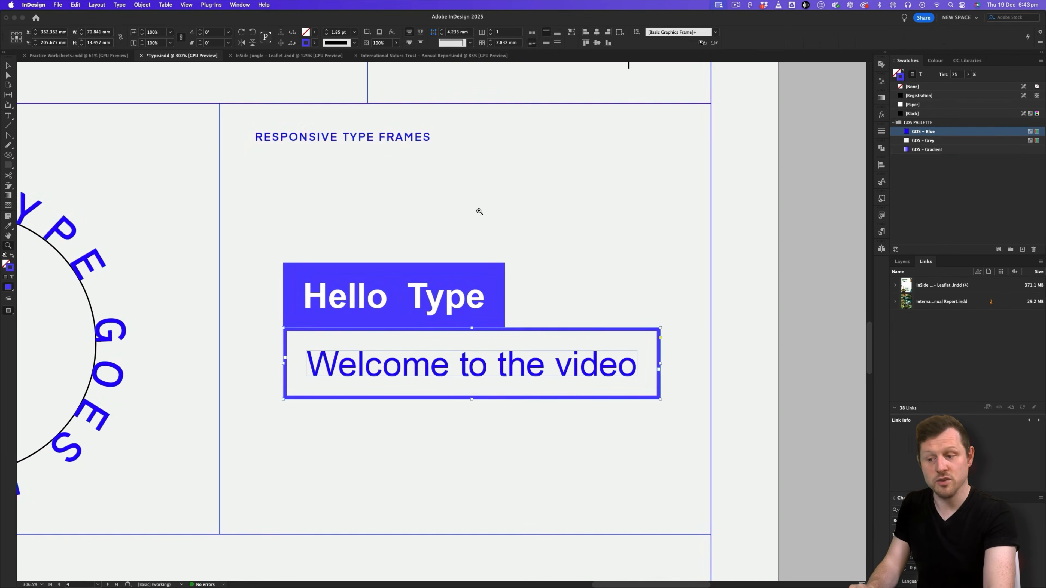
{"action": "scroll", "coordinate": [535, 214], "scroll_direction": "down", "scroll_amount": 3}
{"action": "scroll", "coordinate": [531, 346], "scroll_direction": "down", "scroll_amount": 15}
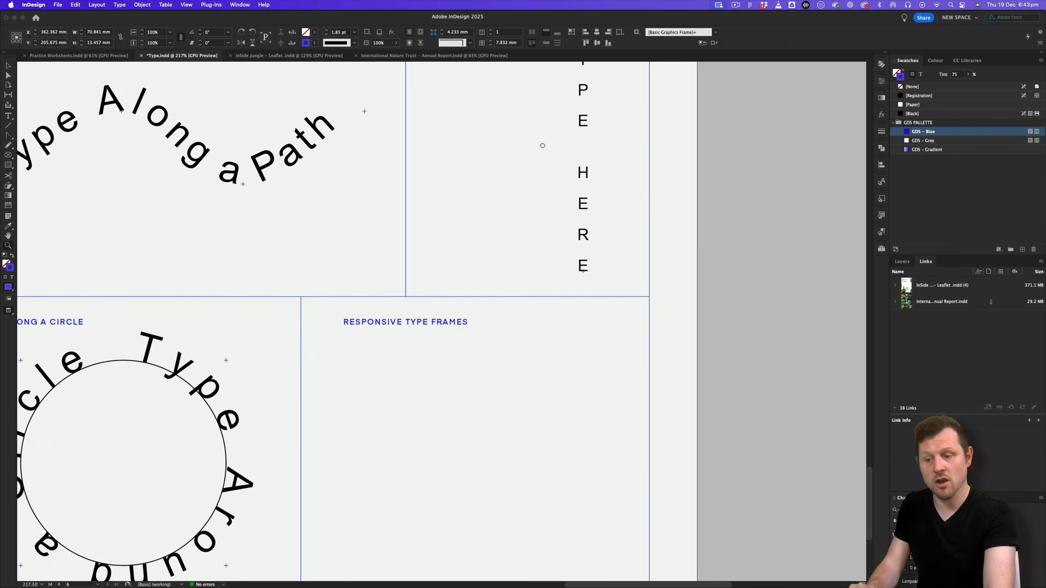
{"action": "left_click_drag", "start_coordinate": [496, 239], "coordinate": [469, 292]}
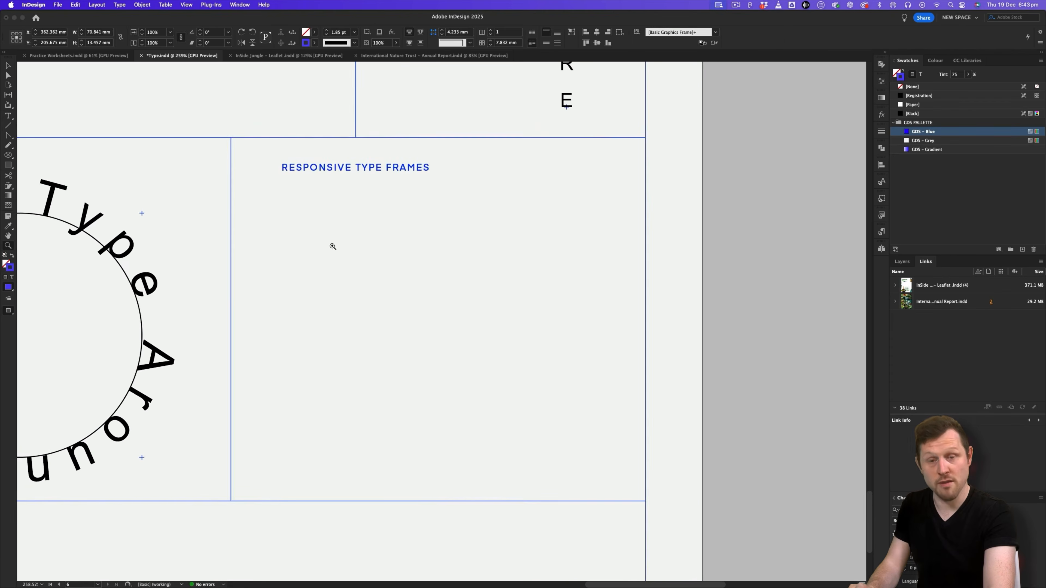
{"action": "left_click_drag", "start_coordinate": [351, 255], "coordinate": [362, 252]}
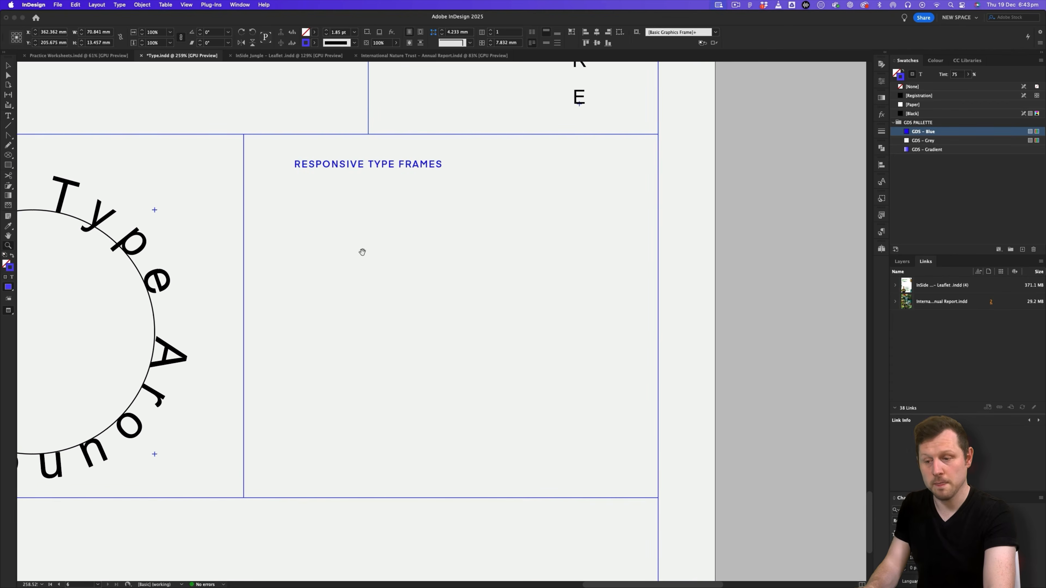
{"action": "left_click", "coordinate": [9, 117]}
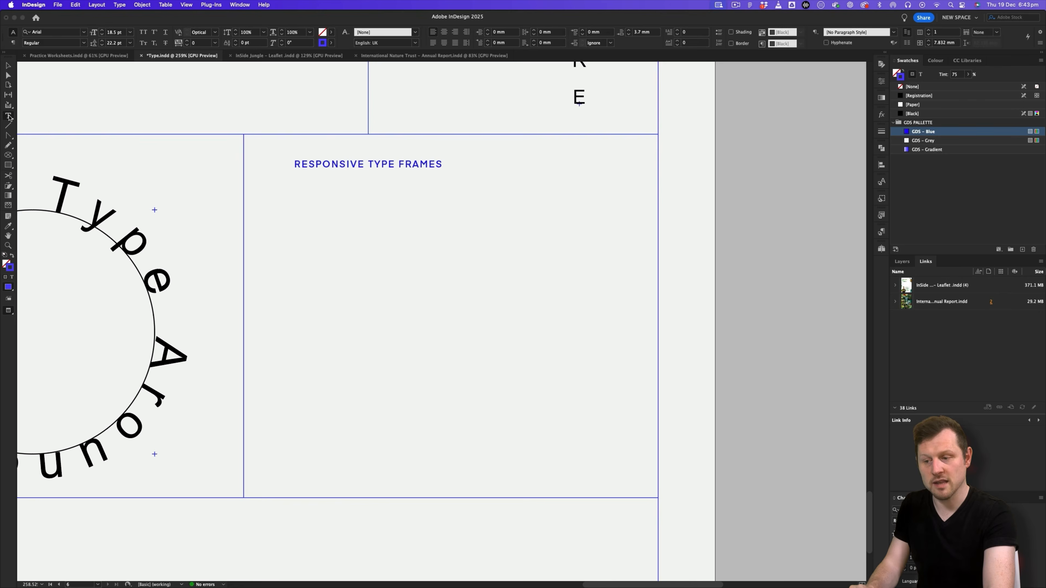
{"action": "left_click", "coordinate": [9, 156]}
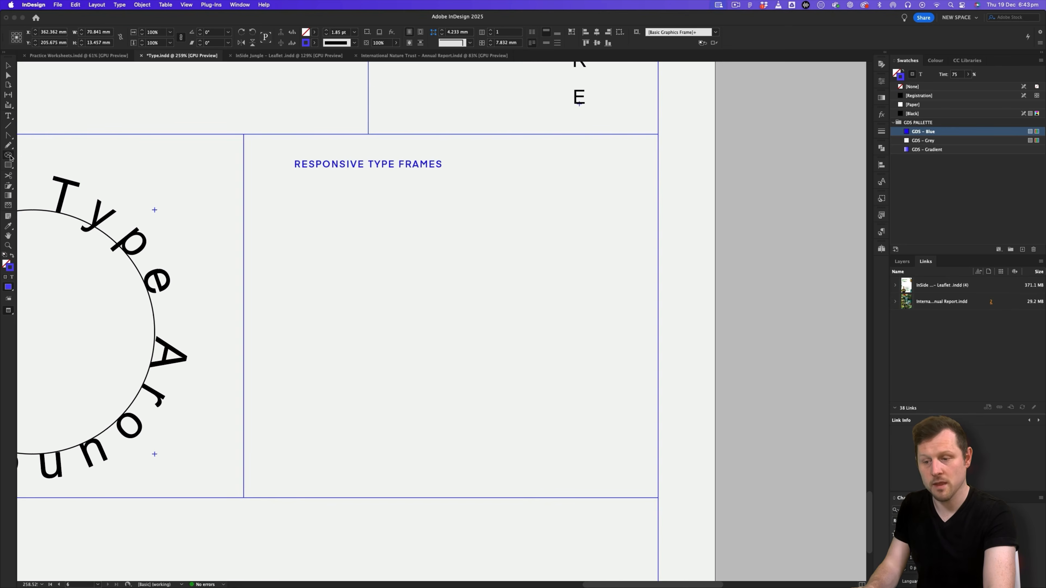
{"action": "left_click", "coordinate": [32, 165]}
{"action": "left_click_drag", "start_coordinate": [298, 241], "coordinate": [595, 301]}
{"action": "scroll", "coordinate": [508, 269], "scroll_direction": "left", "scroll_amount": 2}
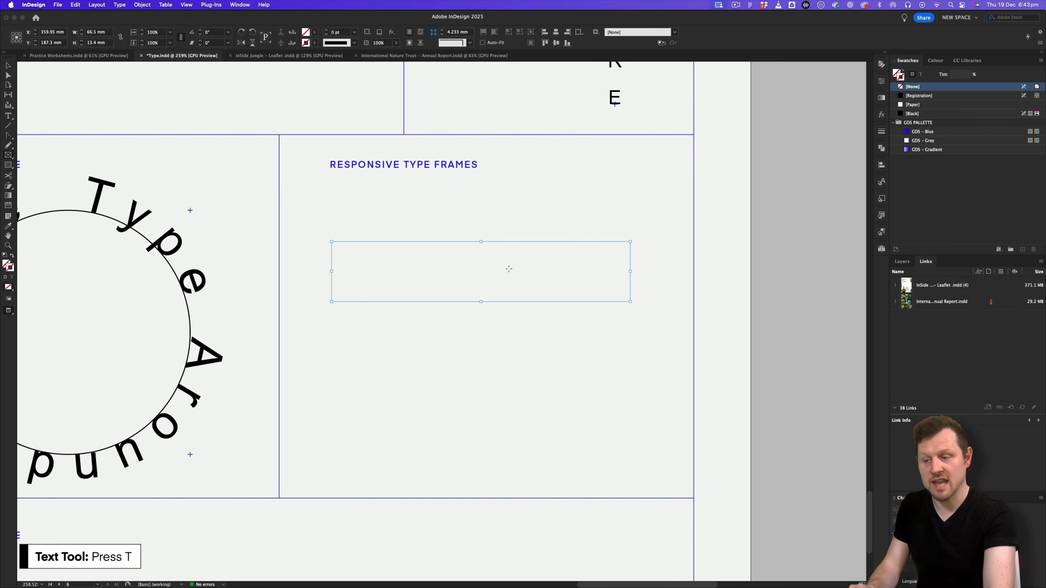
Step: Enter the text "Type Inside a Frame" in the new rectangular frame
{"action": "key", "text": "t"}
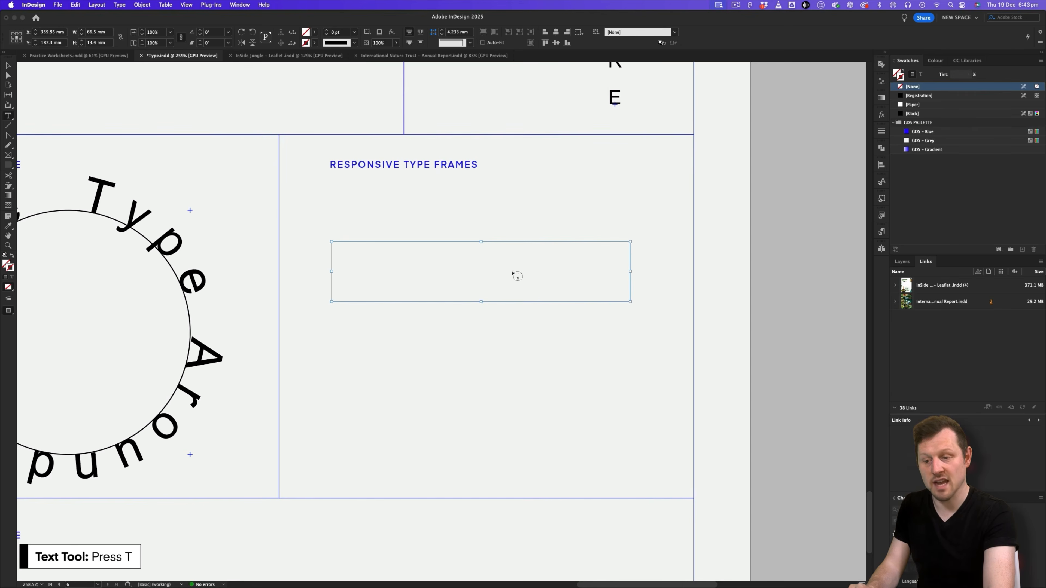
{"action": "left_click", "coordinate": [448, 273]}
{"action": "type", "text": "Type Inside a Frame"}
Step: Format all the text in the frame as Arial Bold at 15 pt
{"action": "key", "text": "ctrl+a"}
{"action": "left_click", "coordinate": [85, 33]}
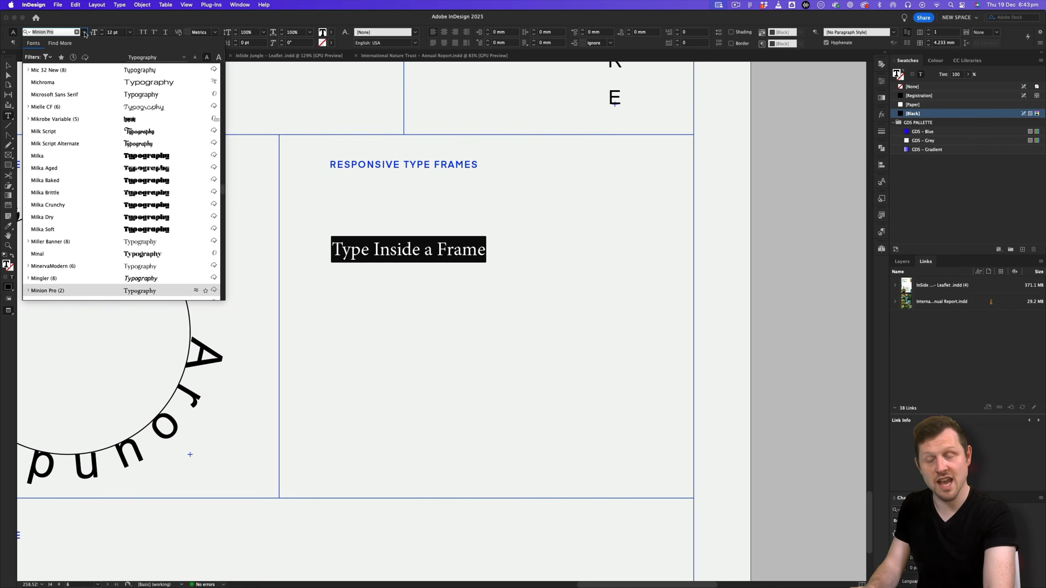
{"action": "type", "text": "arial"}
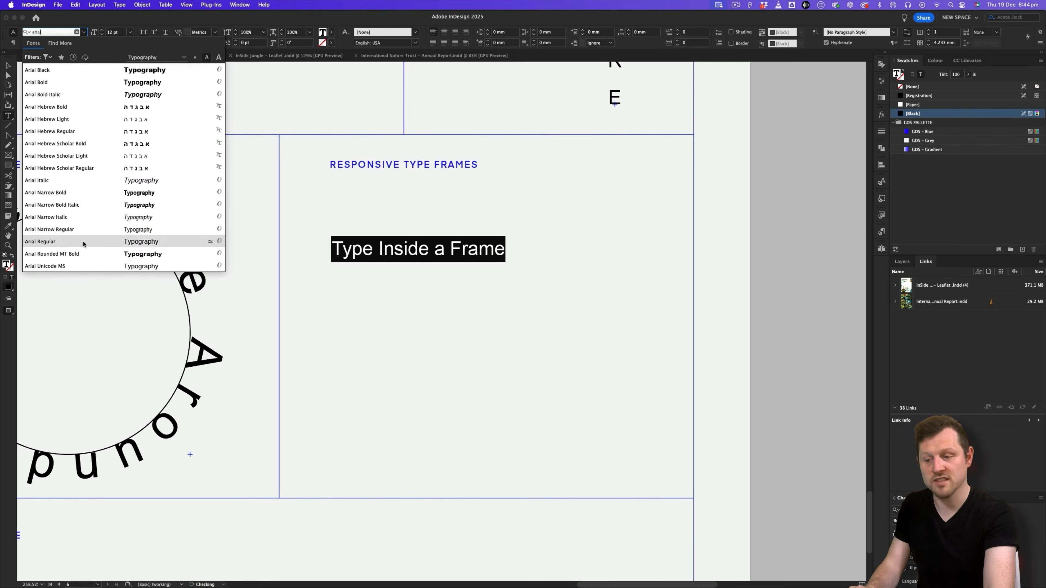
{"action": "left_click", "coordinate": [86, 241]}
{"action": "left_click", "coordinate": [84, 43]}
{"action": "left_click", "coordinate": [41, 69]}
{"action": "double_click", "coordinate": [114, 33]}
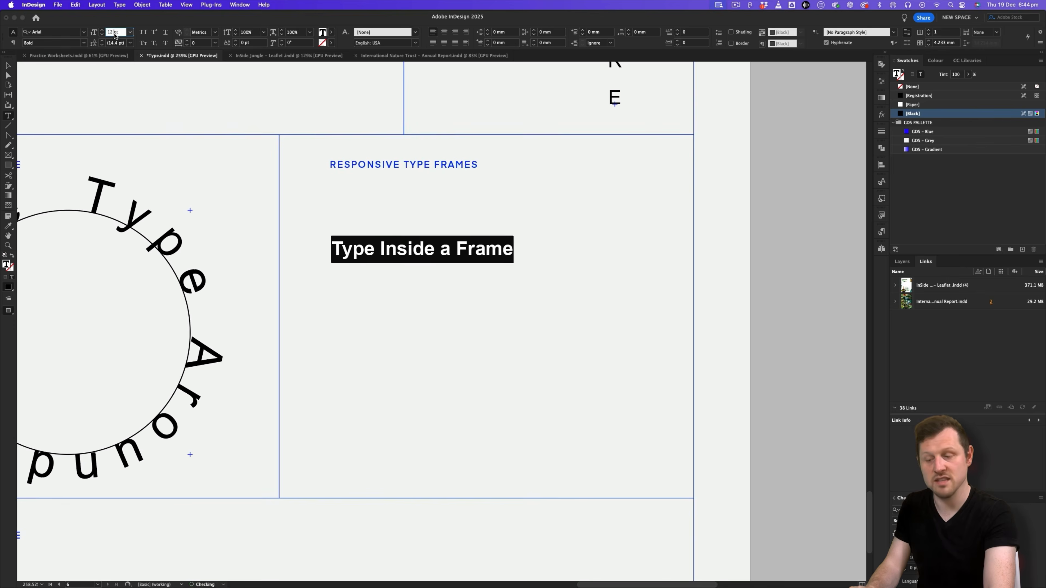
{"action": "type", "text": "15"}
{"action": "key", "text": "Return"}
{"action": "key", "text": "Escape"}
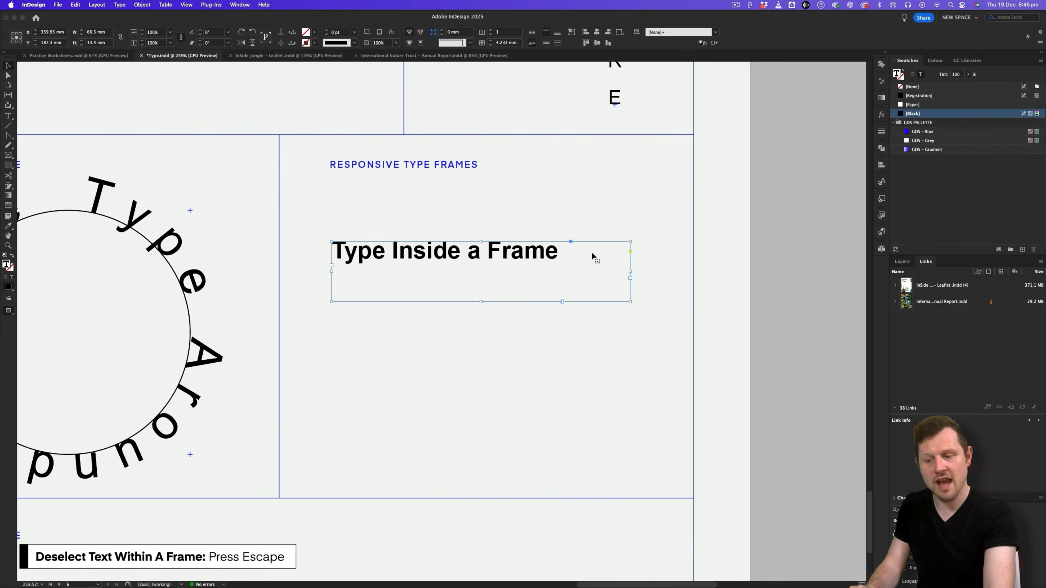
{"action": "left_click", "coordinate": [561, 224]}
{"action": "left_click", "coordinate": [468, 250]}
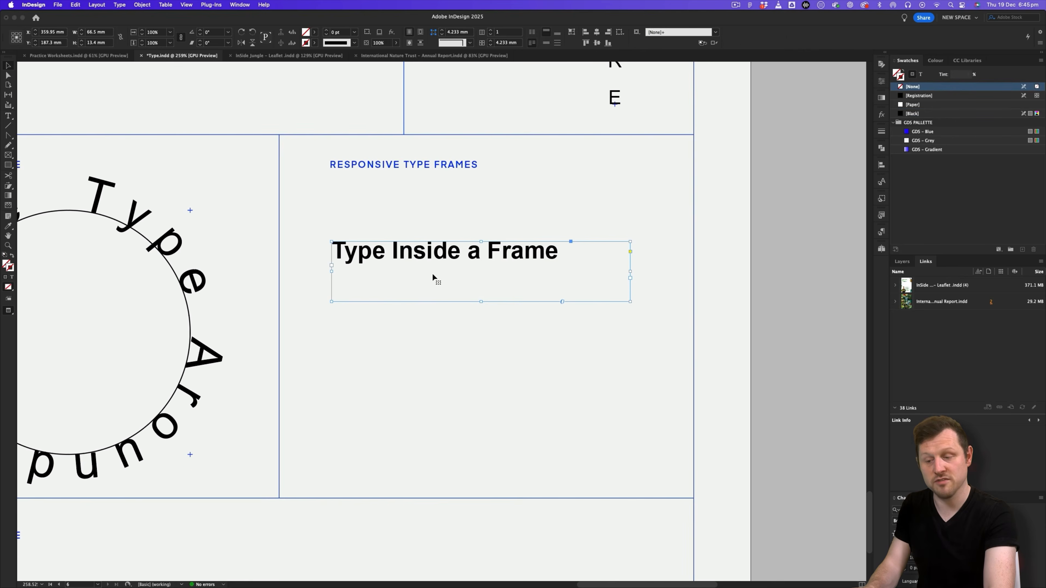
Step: In the frame's Text Frame Options, enable the preview and set the inset spacing to 3 mm on all sides
{"action": "scroll", "coordinate": [438, 268], "scroll_direction": "up", "scroll_amount": 1}
{"action": "key", "text": "z"}
{"action": "left_click_drag", "start_coordinate": [450, 270], "coordinate": [518, 210]}
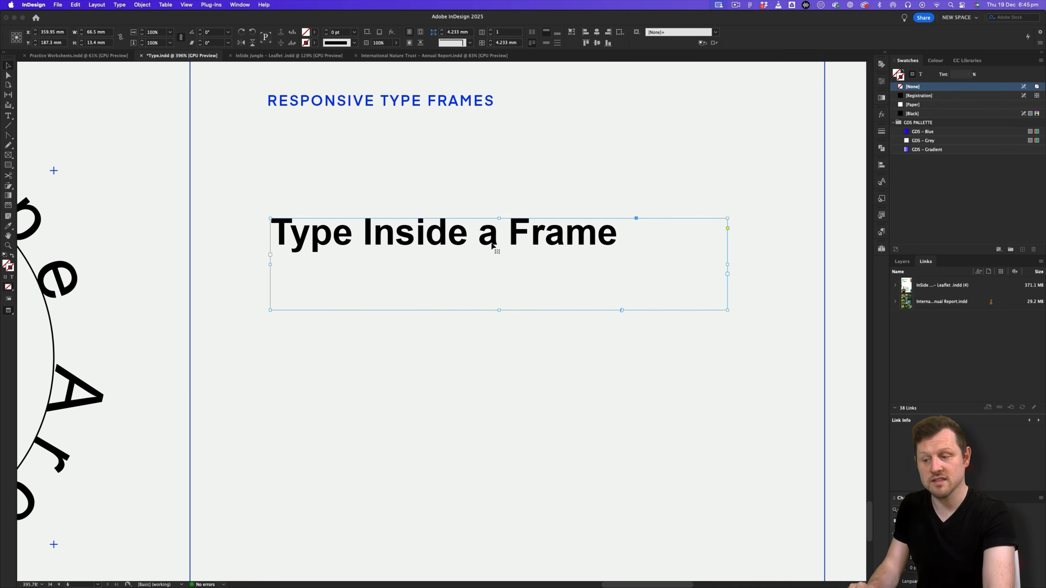
{"action": "right_click", "coordinate": [514, 232]}
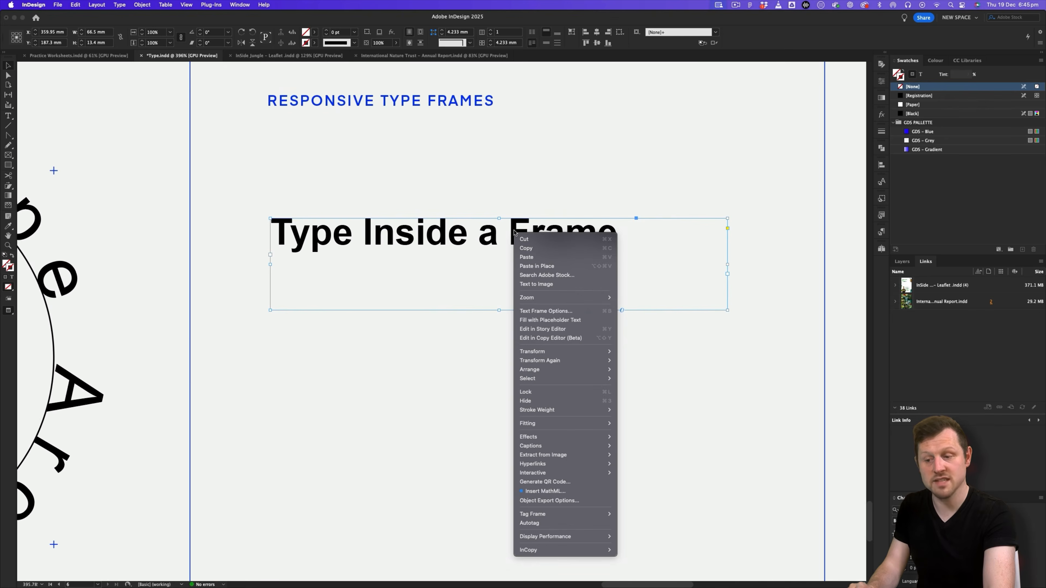
{"action": "left_click", "coordinate": [549, 311]}
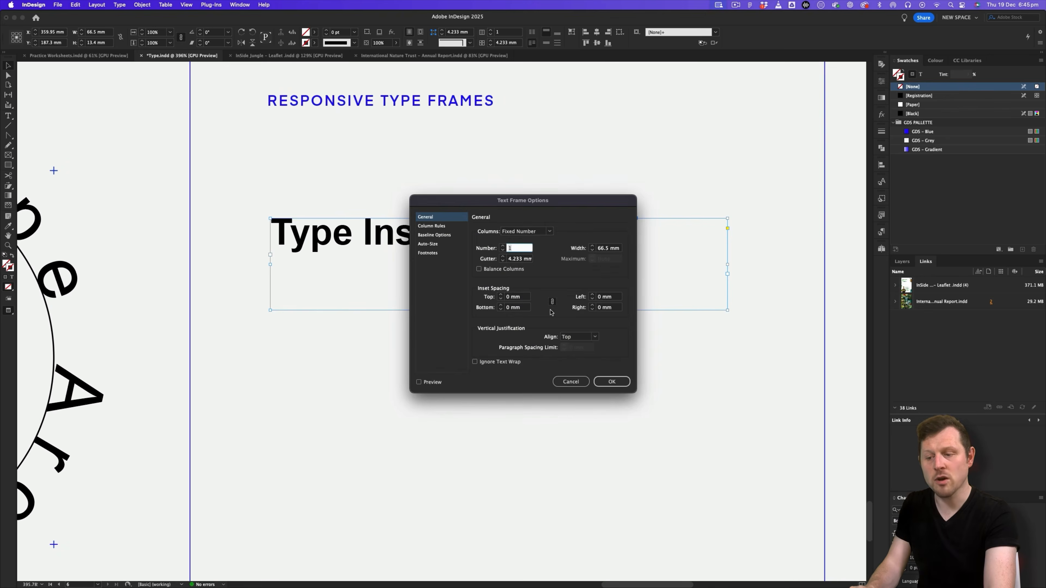
{"action": "left_click_drag", "start_coordinate": [533, 203], "coordinate": [392, 341]}
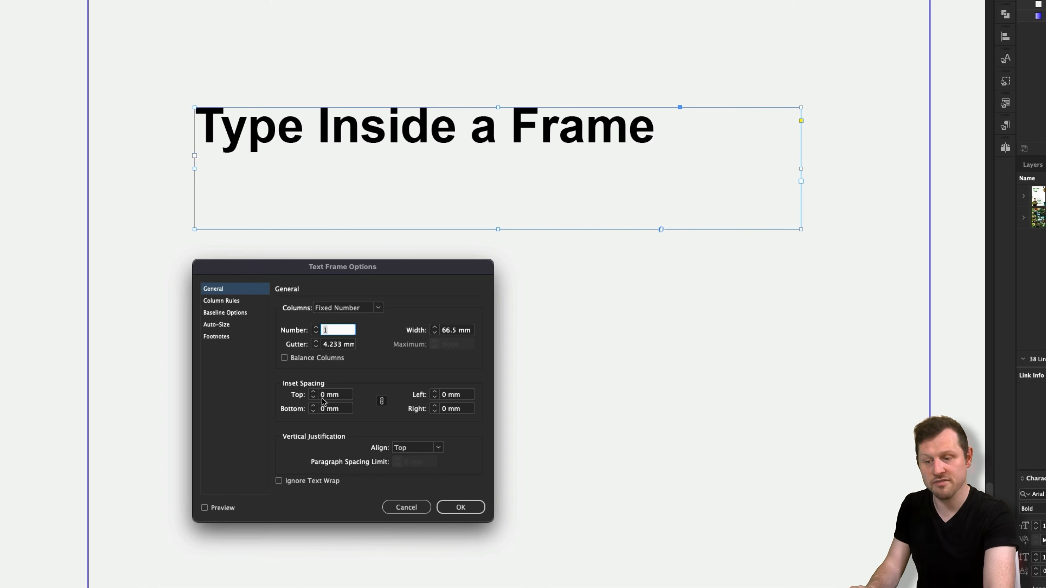
{"action": "left_click", "coordinate": [205, 508]}
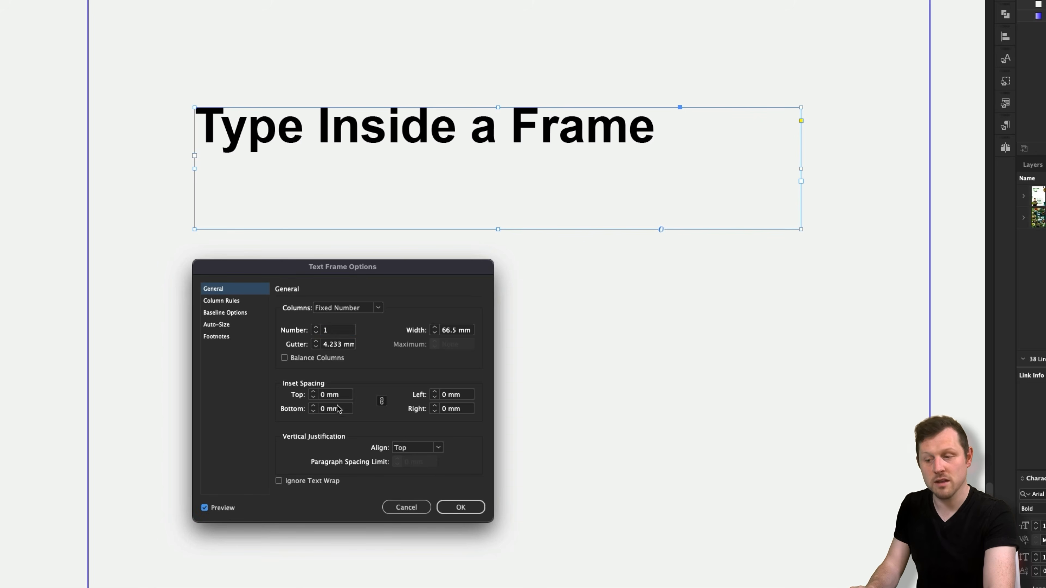
{"action": "left_click", "coordinate": [313, 393]}
{"action": "left_click", "coordinate": [313, 392]}
{"action": "left_click", "coordinate": [313, 392]}
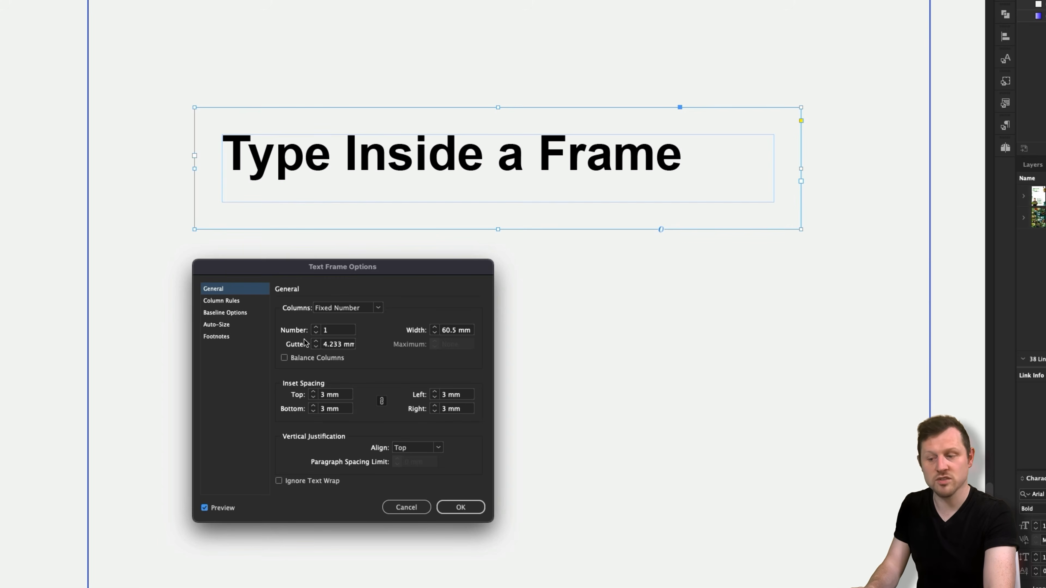
Step: Set the frame's auto-sizing to Height and Width from the centre, with Minimum Height and No Line Breaks enabled, and apply the options
{"action": "left_click", "coordinate": [236, 328]}
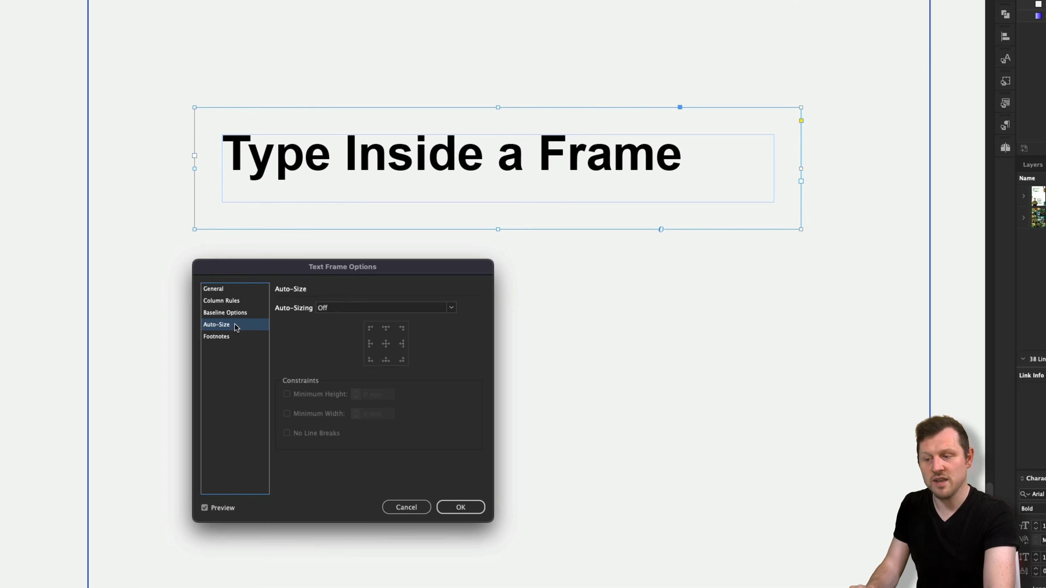
{"action": "left_click", "coordinate": [451, 308]}
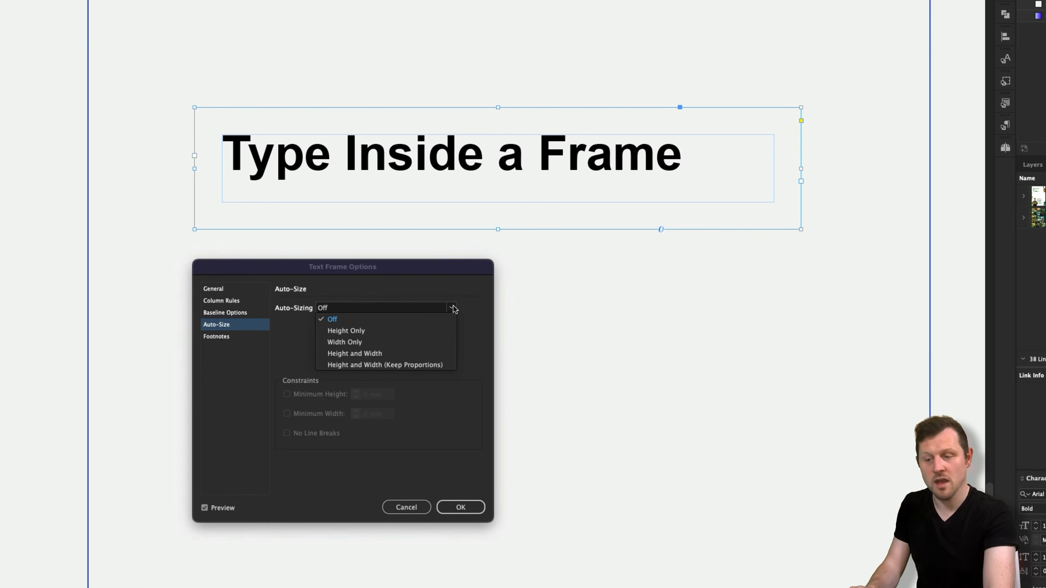
{"action": "left_click", "coordinate": [357, 354]}
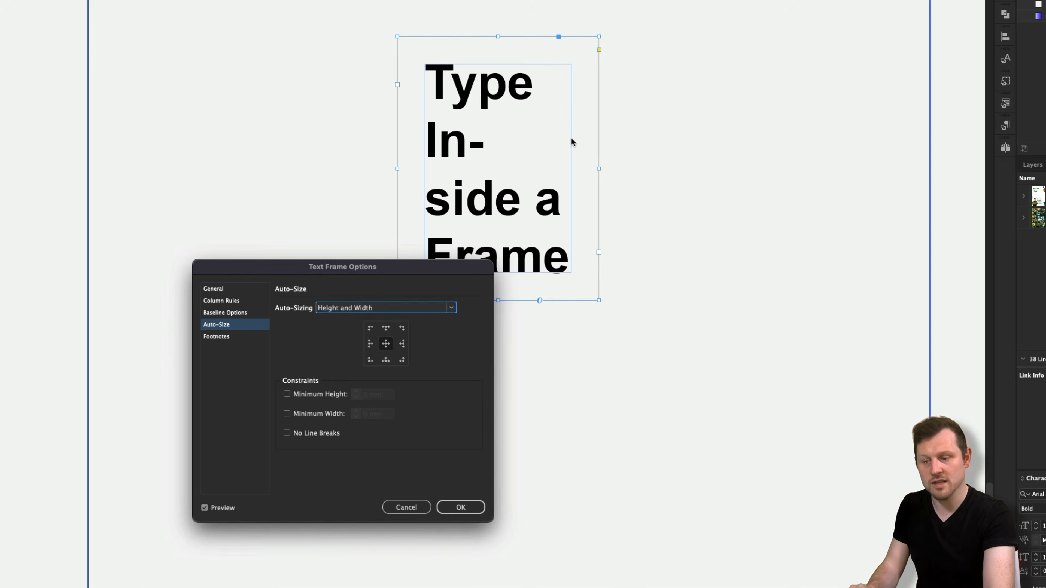
{"action": "left_click", "coordinate": [287, 394]}
{"action": "left_click", "coordinate": [287, 434]}
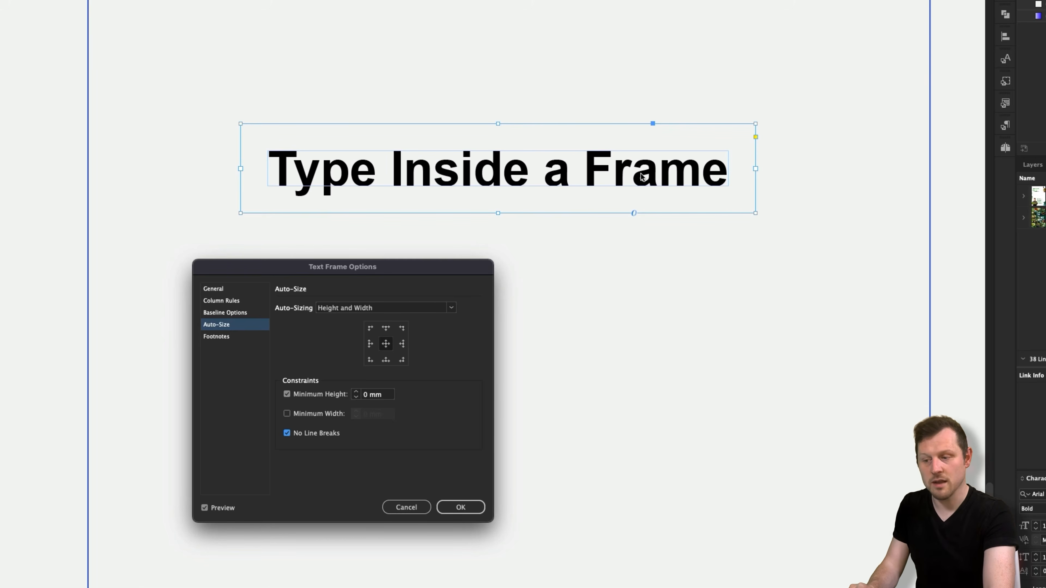
{"action": "left_click", "coordinate": [477, 509]}
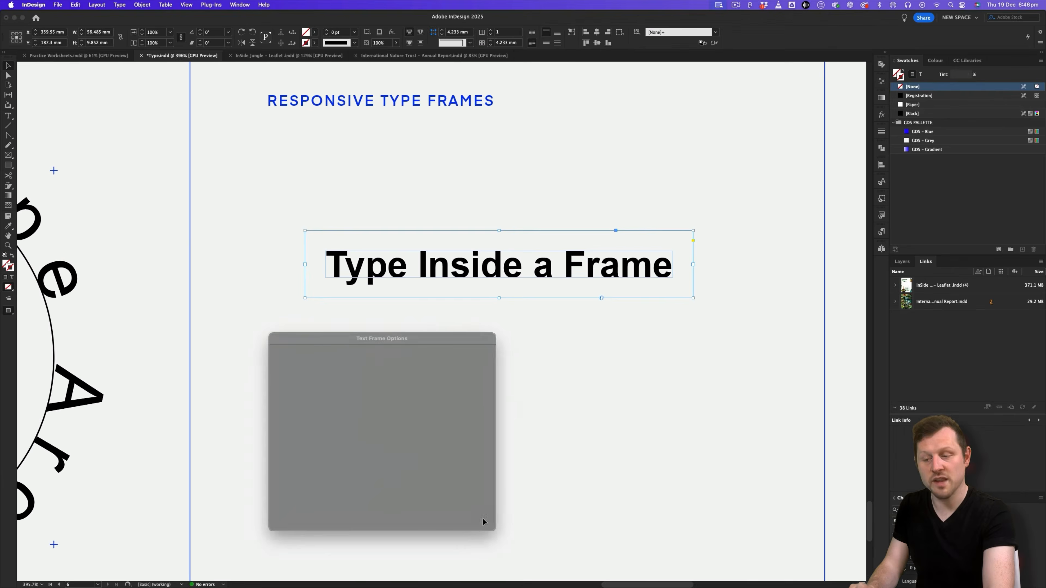
Step: Replace the text in the auto-sizing frame with "Hello World!!"
{"action": "double_click", "coordinate": [507, 270]}
{"action": "key", "text": "super+a"}
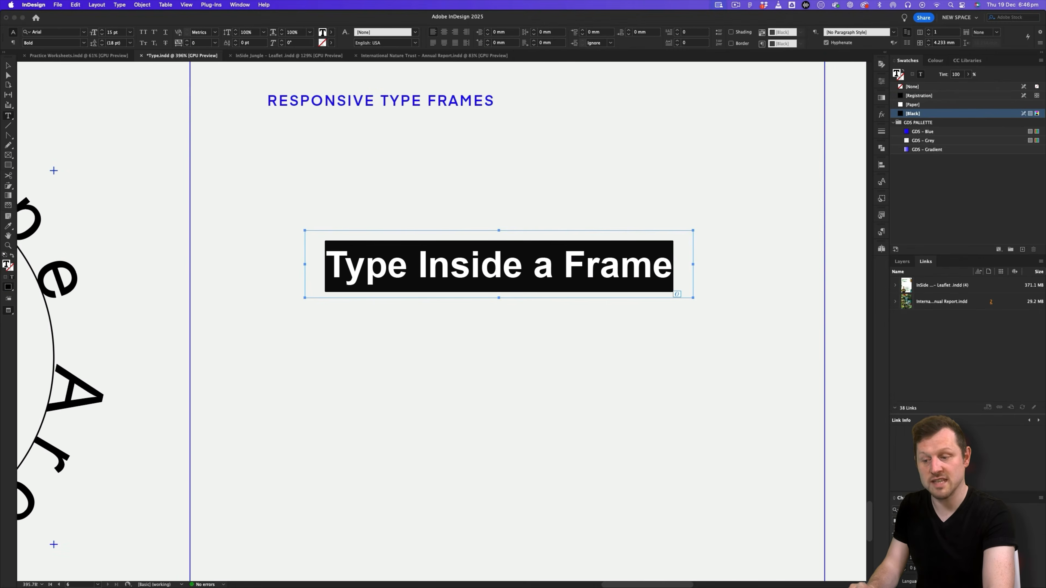
{"action": "key", "text": "BackSpace"}
{"action": "type", "text": "Hello World!!"}
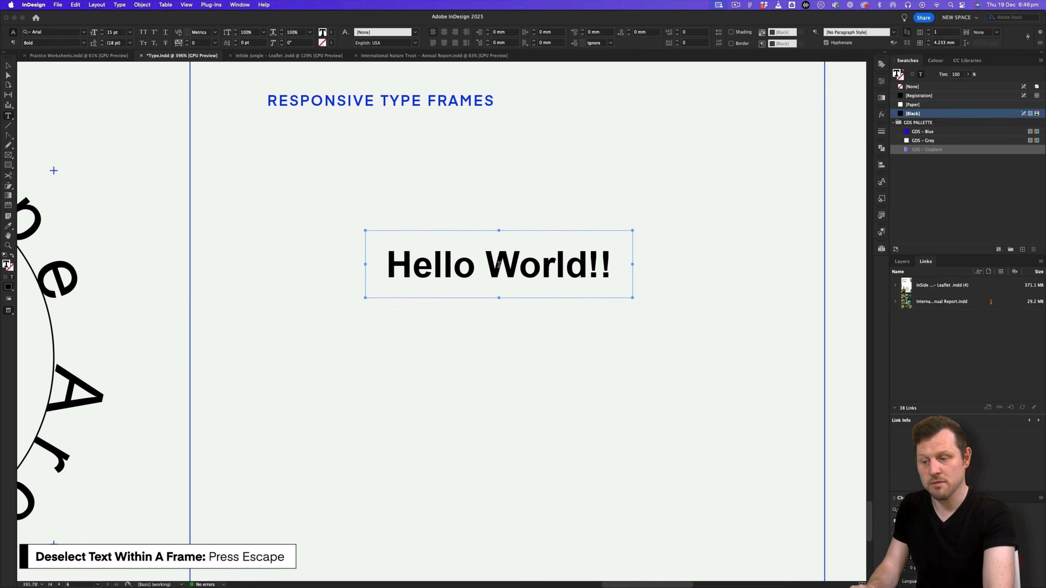
{"action": "key", "text": "Escape"}
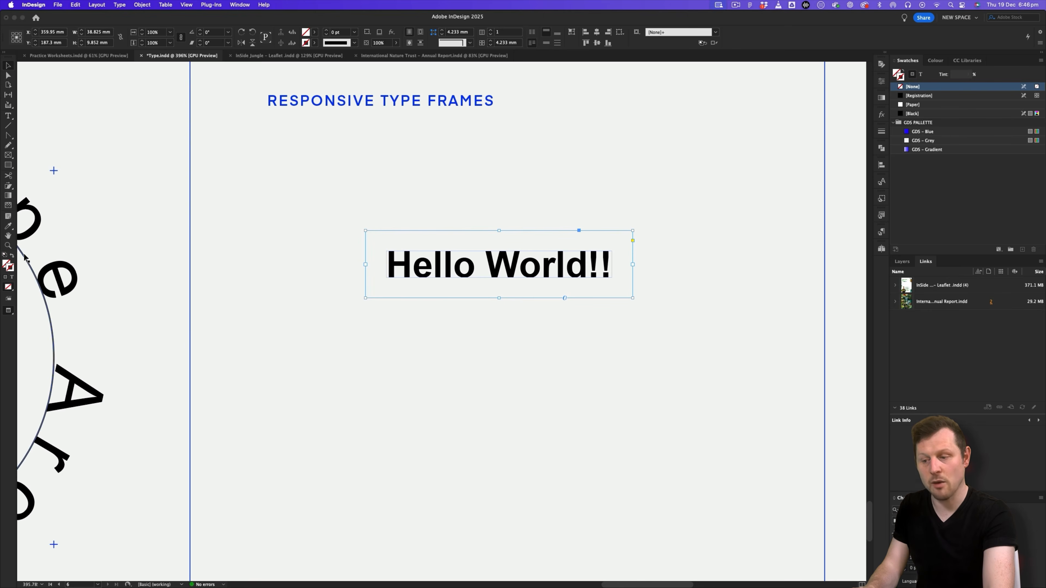
Step: Give the "Hello World!!" frame a 1 pt stroke
{"action": "left_click", "coordinate": [881, 131]}
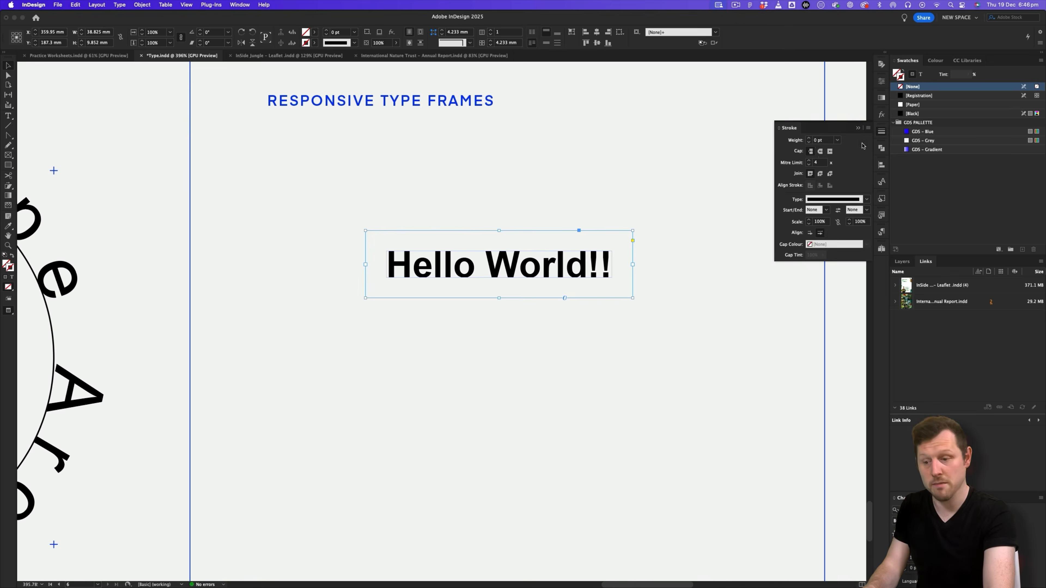
{"action": "left_click", "coordinate": [808, 139]}
{"action": "left_click", "coordinate": [651, 173]}
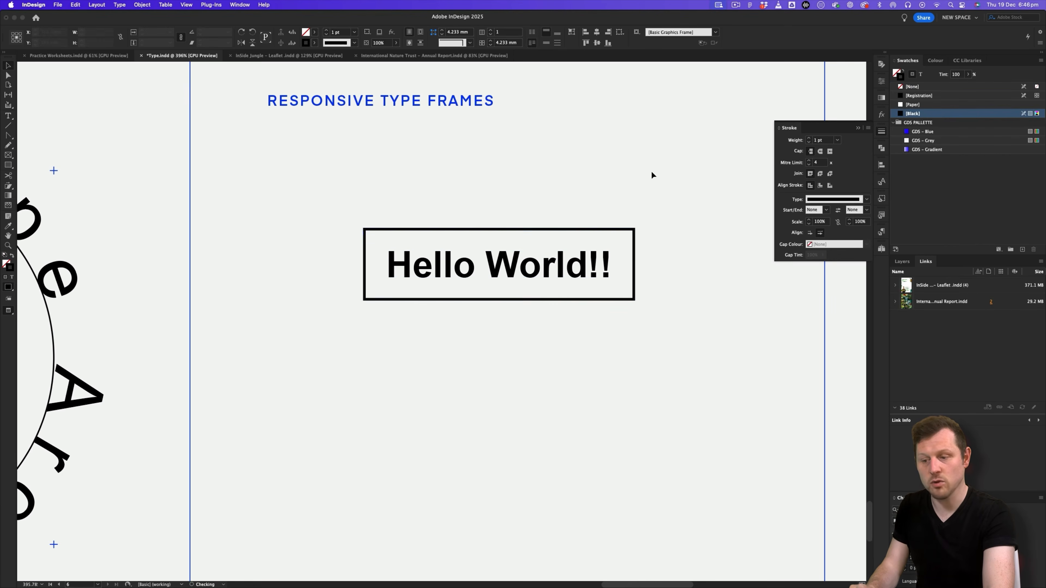
Step: Duplicate the outlined frame directly below the original and swap the copy's fill and stroke
{"action": "left_click", "coordinate": [534, 274]}
{"action": "left_click_drag", "start_coordinate": [541, 267], "coordinate": [540, 335]}
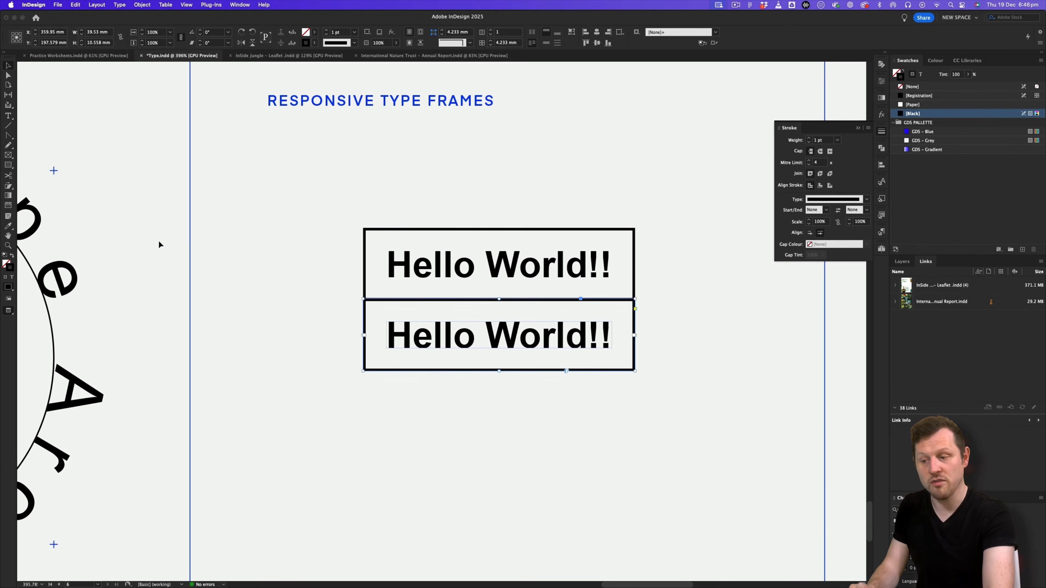
{"action": "left_click", "coordinate": [11, 256]}
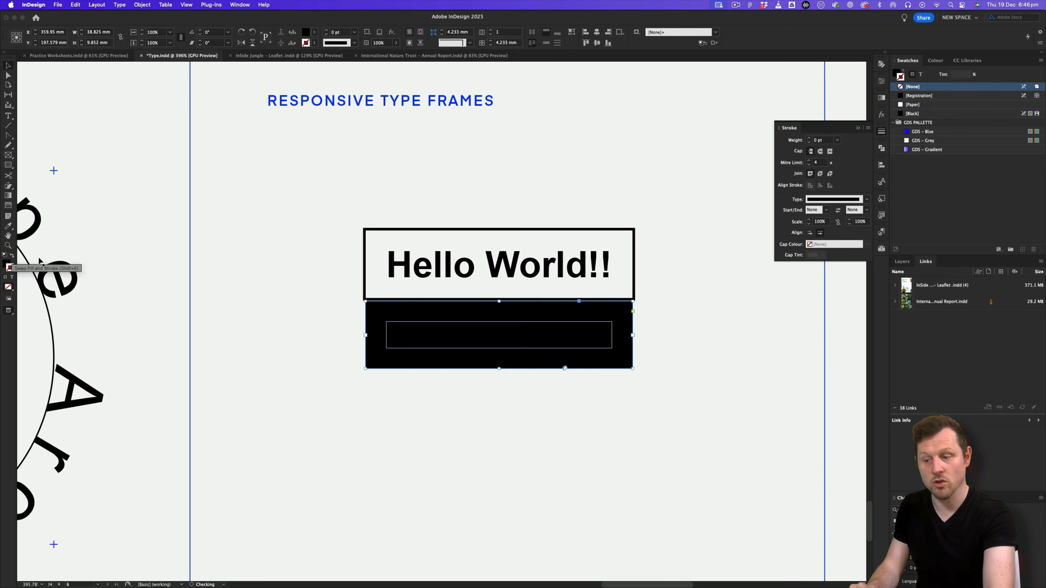
Step: Recolour the text in the black frame with the Paper swatch
{"action": "triple_click", "coordinate": [544, 334]}
{"action": "left_click", "coordinate": [913, 104]}
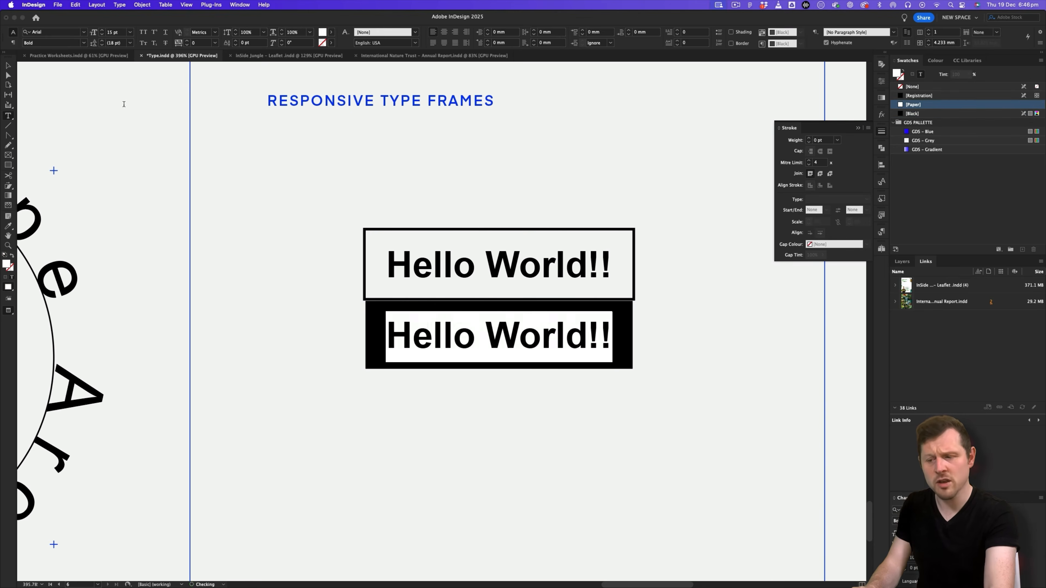
{"action": "key", "text": "Escape"}
{"action": "left_click", "coordinate": [588, 380]}
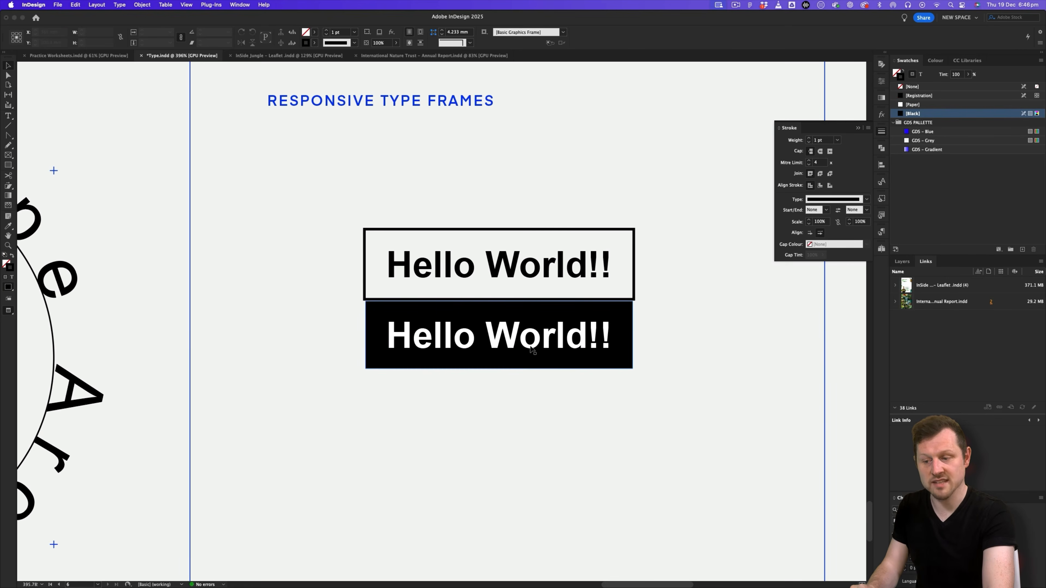
Step: Align the black frame's left edge with the outlined frame above, and auto-size both in height and width from the left-centre reference point
{"action": "left_click_drag", "start_coordinate": [545, 327], "coordinate": [543, 327]}
{"action": "left_click_drag", "start_coordinate": [631, 369], "coordinate": [634, 370]}
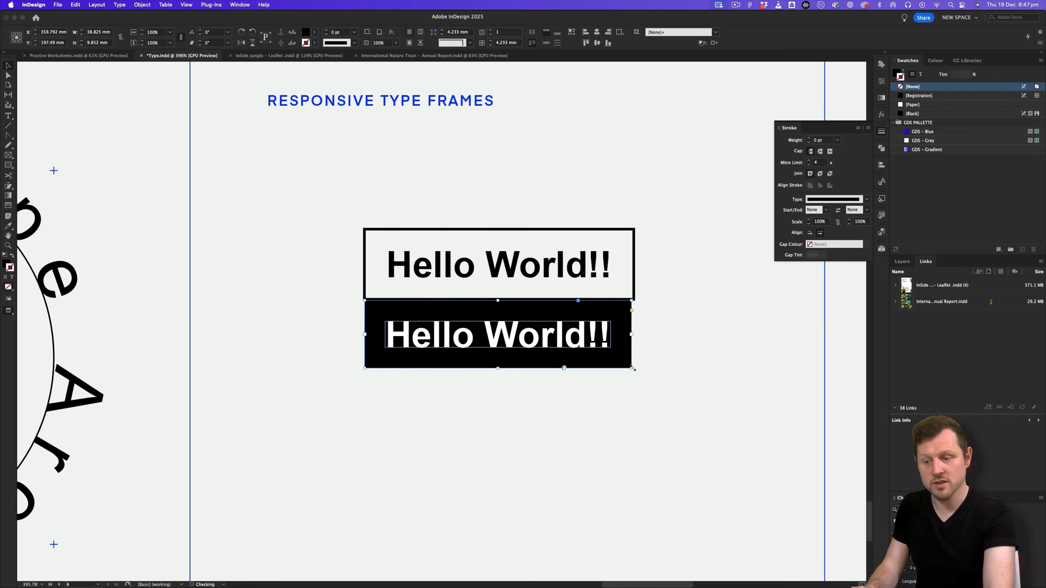
{"action": "left_click", "coordinate": [532, 260], "text": "shift"}
{"action": "right_click", "coordinate": [525, 271]}
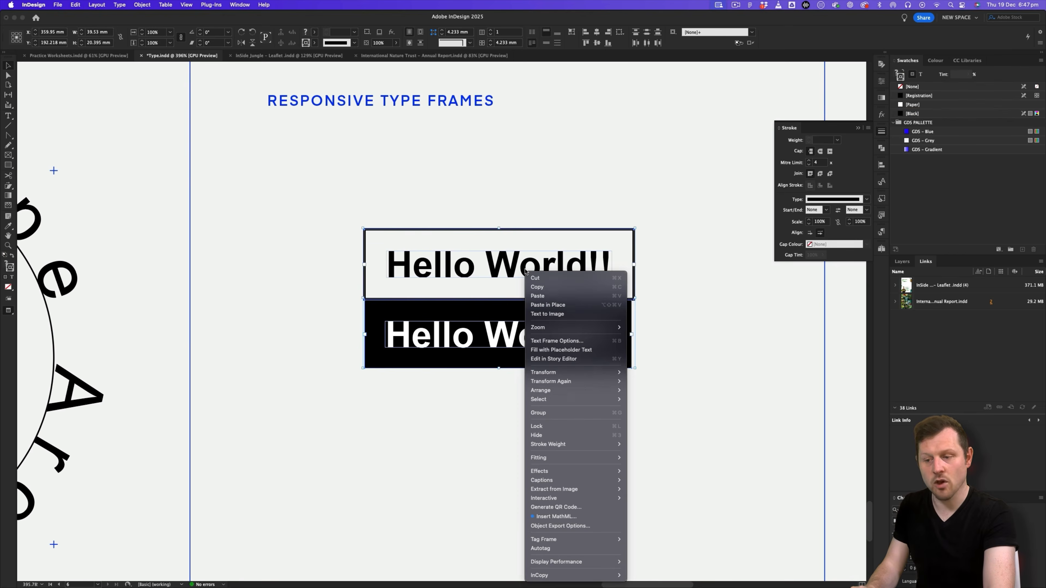
{"action": "left_click", "coordinate": [566, 340]}
{"action": "left_click", "coordinate": [297, 382]}
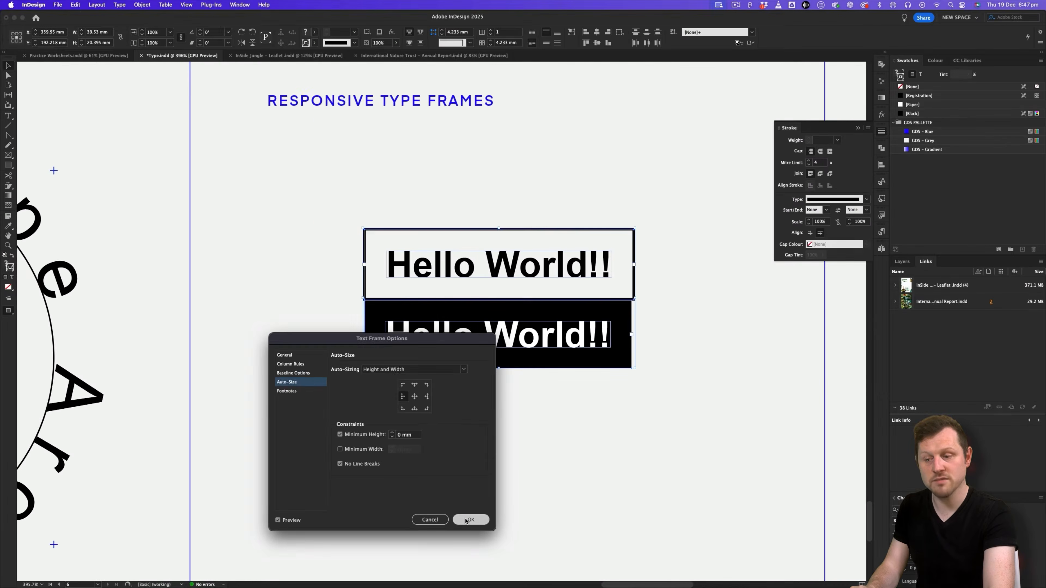
{"action": "left_click", "coordinate": [460, 507]}
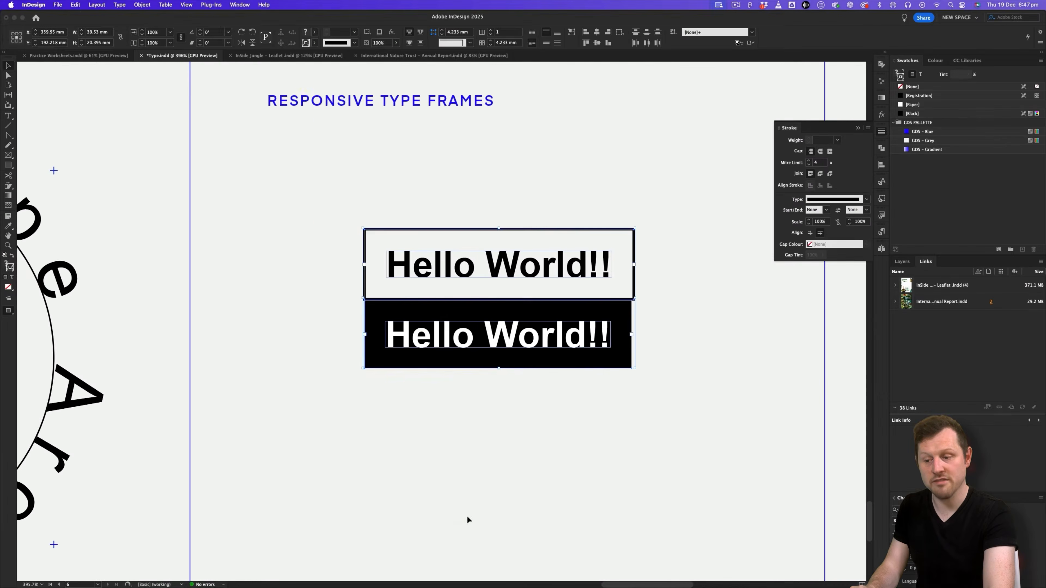
Step: Move both frames slightly down and left together, and replace the black frame's text with "Let's Get Into It!"
{"action": "left_click_drag", "start_coordinate": [485, 310], "coordinate": [445, 338]}
{"action": "left_click", "coordinate": [495, 208]}
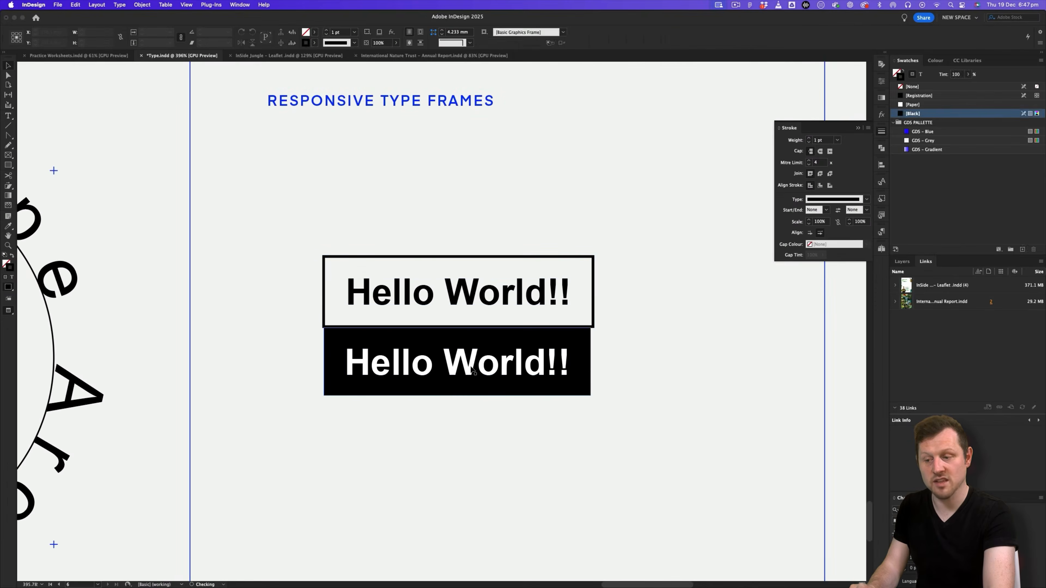
{"action": "triple_click", "coordinate": [472, 369]}
{"action": "type", "text": "Let"}
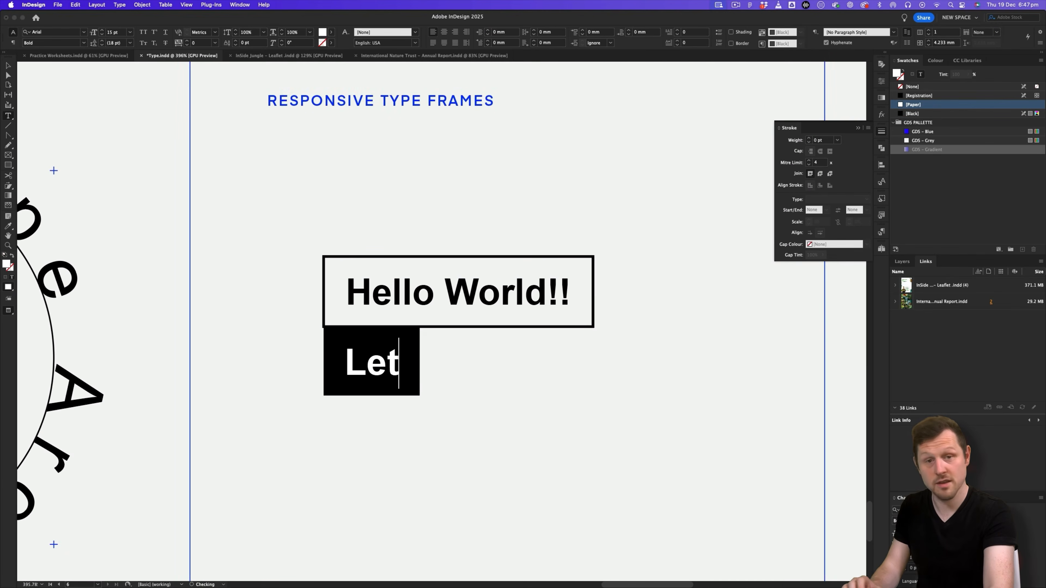
{"action": "type", "text": "'s Get Into"}
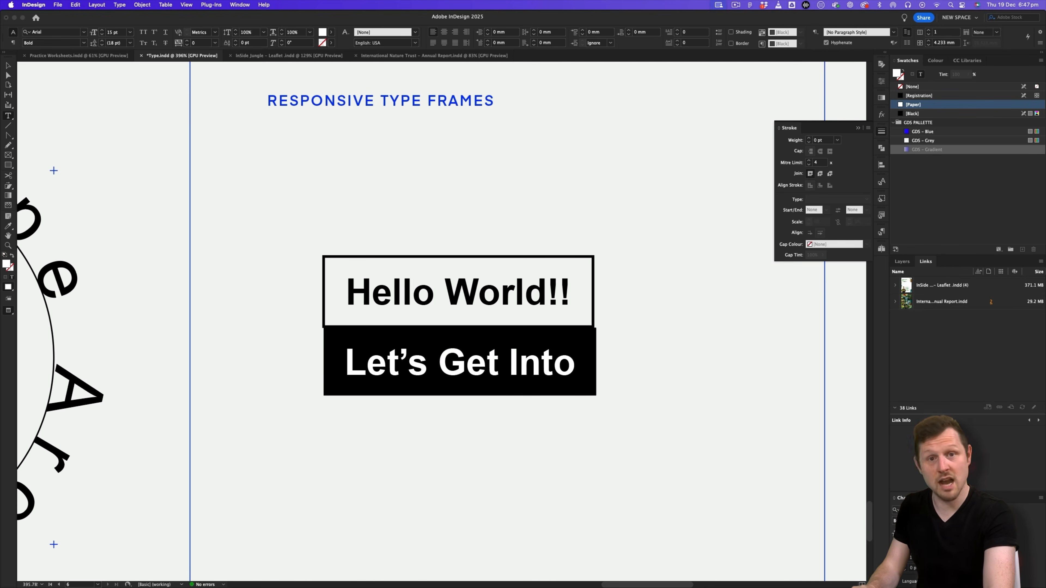
{"action": "type", "text": " It!"}
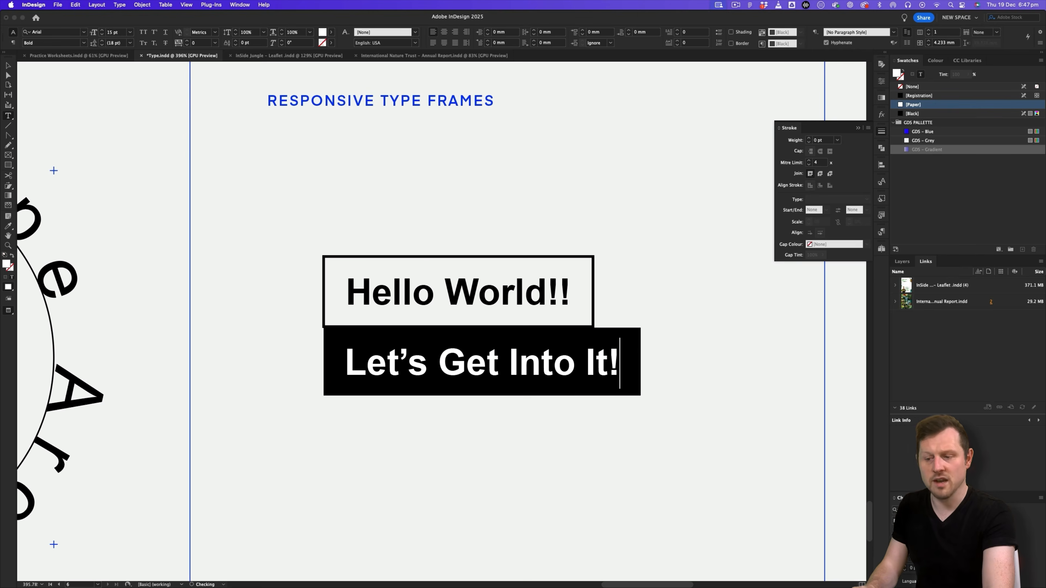
{"action": "left_click", "coordinate": [8, 66]}
{"action": "left_click", "coordinate": [529, 217]}
Step: Nudge the black "Let's Get Into It!" frame one increment left to line up with the outlined frame above
{"action": "key", "text": "z"}
{"action": "left_click_drag", "start_coordinate": [529, 217], "coordinate": [461, 249]}
{"action": "left_click_drag", "start_coordinate": [491, 491], "coordinate": [640, 284]}
{"action": "left_click_drag", "start_coordinate": [489, 342], "coordinate": [443, 346]}
{"action": "left_click_drag", "start_coordinate": [410, 408], "coordinate": [429, 411]}
{"action": "key", "text": "v"}
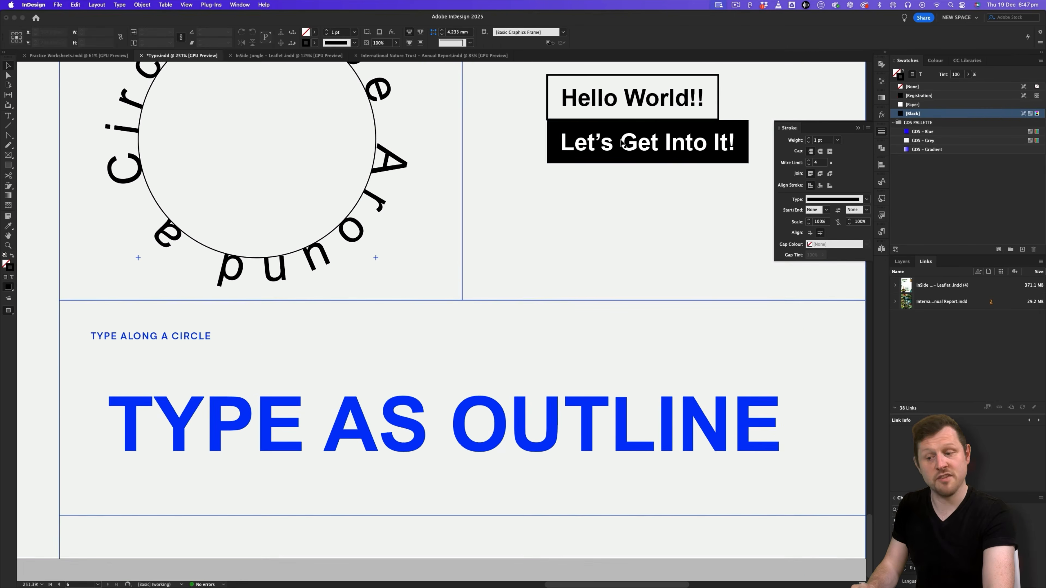
{"action": "left_click", "coordinate": [623, 143]}
{"action": "key", "text": "Left"}
{"action": "left_click", "coordinate": [634, 331]}
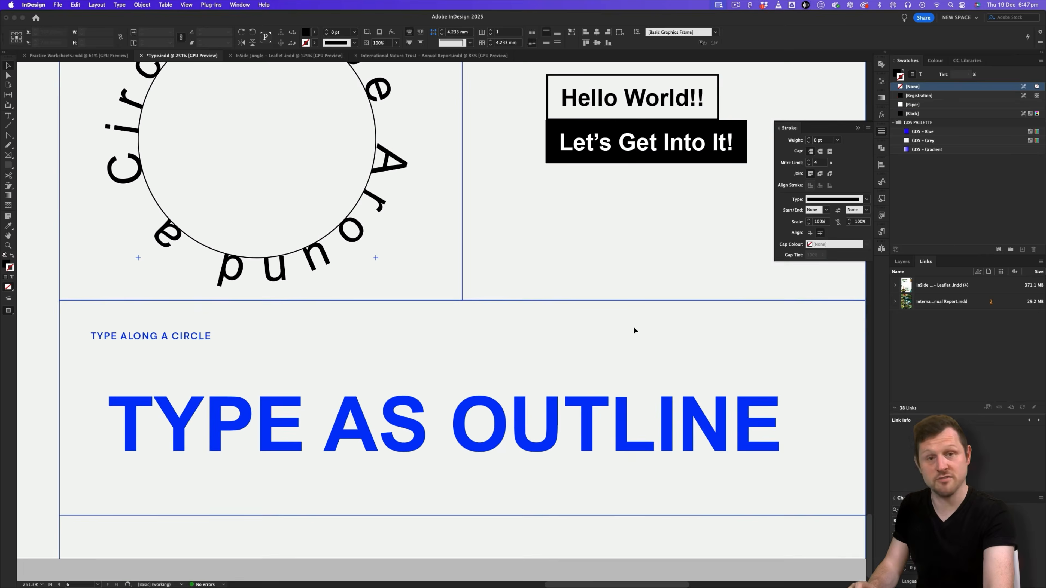
Step: Convert the blue "TYPE AS OUTLINE" text to outlines and deselect it
{"action": "left_click", "coordinate": [322, 453]}
{"action": "left_click", "coordinate": [120, 5]}
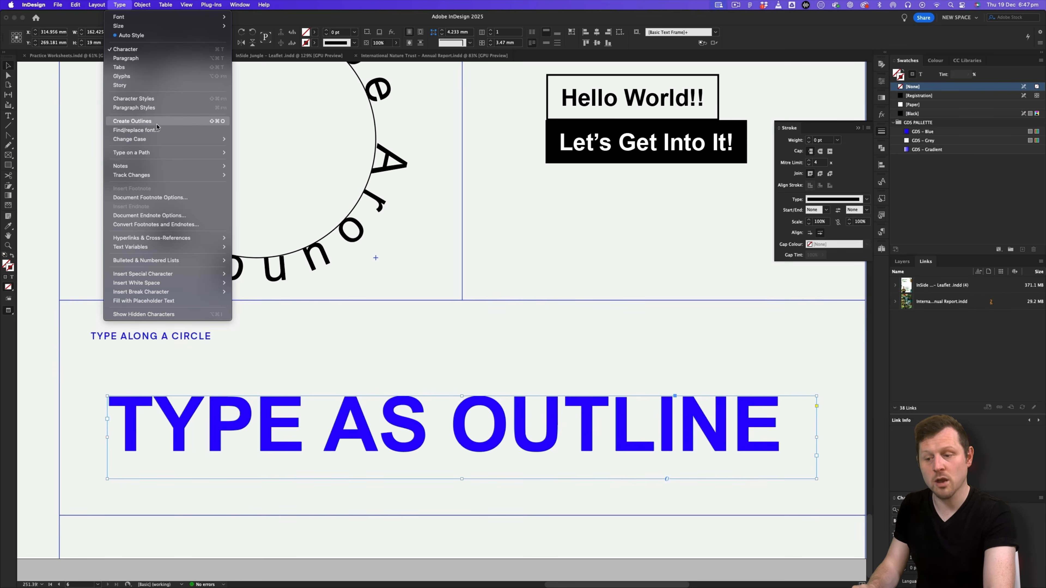
{"action": "left_click", "coordinate": [132, 121]}
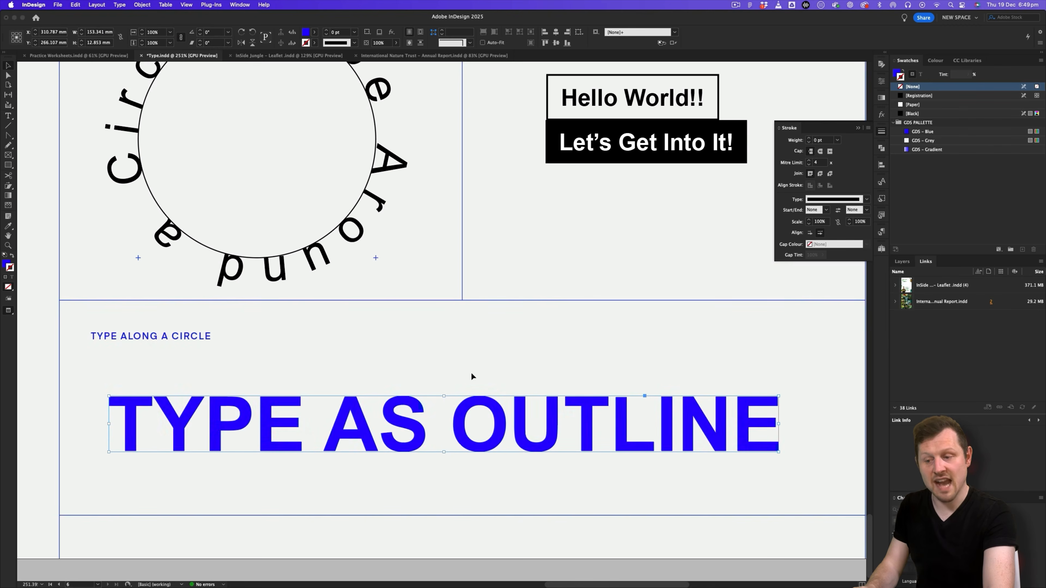
{"action": "left_click", "coordinate": [471, 376]}
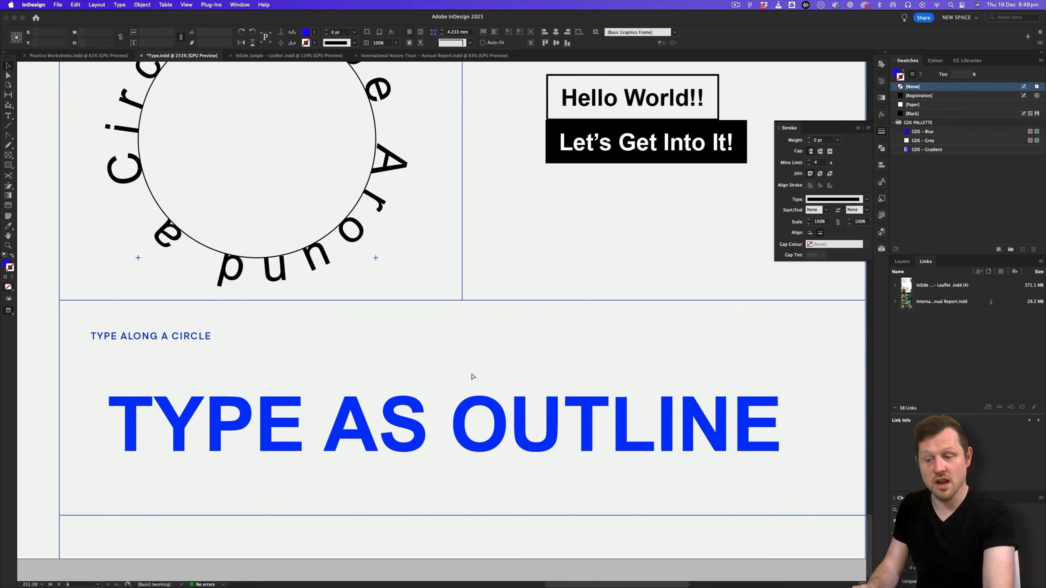
Step: Directly select all the outlined headline's letter paths and examine the anchor points around the letter O with frame edges shown
{"action": "key", "text": "a"}
{"action": "left_click_drag", "start_coordinate": [86, 384], "coordinate": [802, 480]}
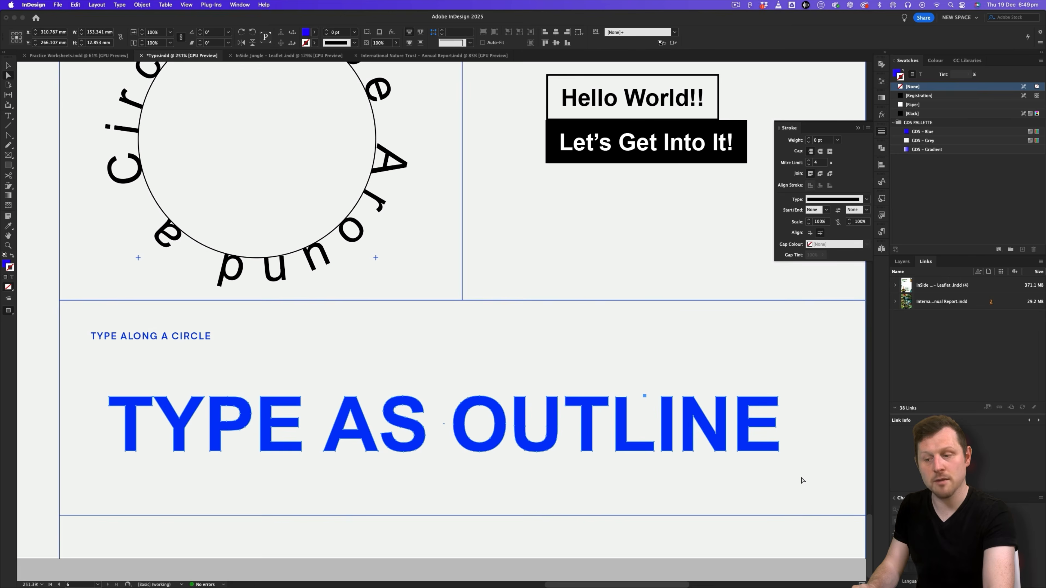
{"action": "key", "text": "w"}
{"action": "left_click", "coordinate": [460, 394]}
{"action": "key", "text": "z"}
{"action": "left_click_drag", "start_coordinate": [452, 420], "coordinate": [664, 282]}
{"action": "key", "text": "a"}
Step: Try reshaping the outlined letter O by moving an upper outer anchor point and the top inner one, undoing each move
{"action": "left_click", "coordinate": [560, 329]}
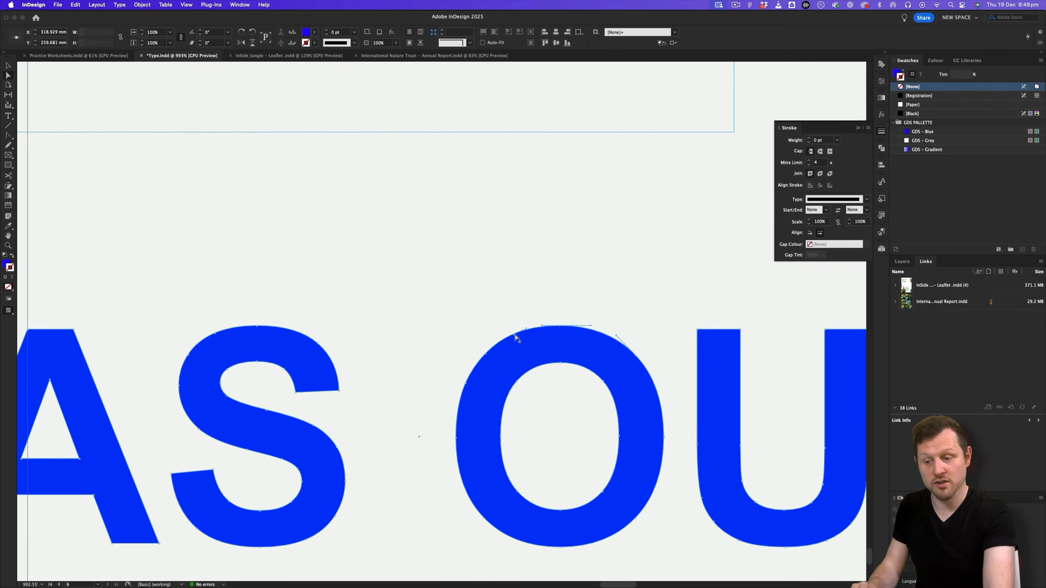
{"action": "left_click_drag", "start_coordinate": [515, 339], "coordinate": [492, 293]}
{"action": "key", "text": "super+z"}
{"action": "left_click_drag", "start_coordinate": [560, 363], "coordinate": [559, 408]}
{"action": "key", "text": "super+z"}
Step: Examine the outlined letters A and S up close with their path points selected
{"action": "scroll", "coordinate": [577, 330], "scroll_direction": "down", "scroll_amount": 3}
{"action": "key", "text": "super+shift+a"}
{"action": "key", "text": "z"}
{"action": "left_click_drag", "start_coordinate": [523, 325], "coordinate": [497, 289]}
{"action": "key", "text": "a"}
{"action": "left_click", "coordinate": [432, 302]}
{"action": "key", "text": "z"}
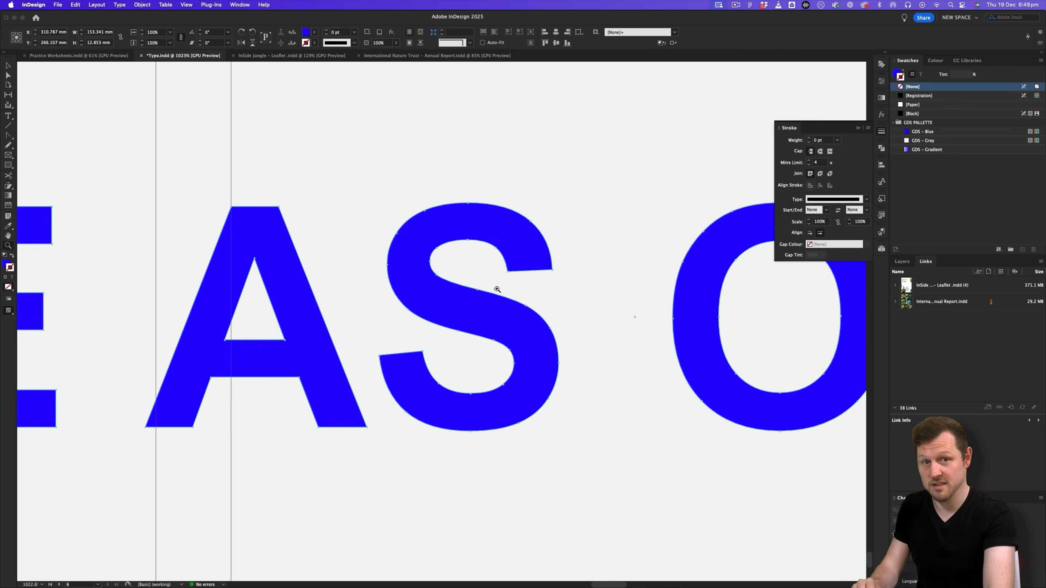